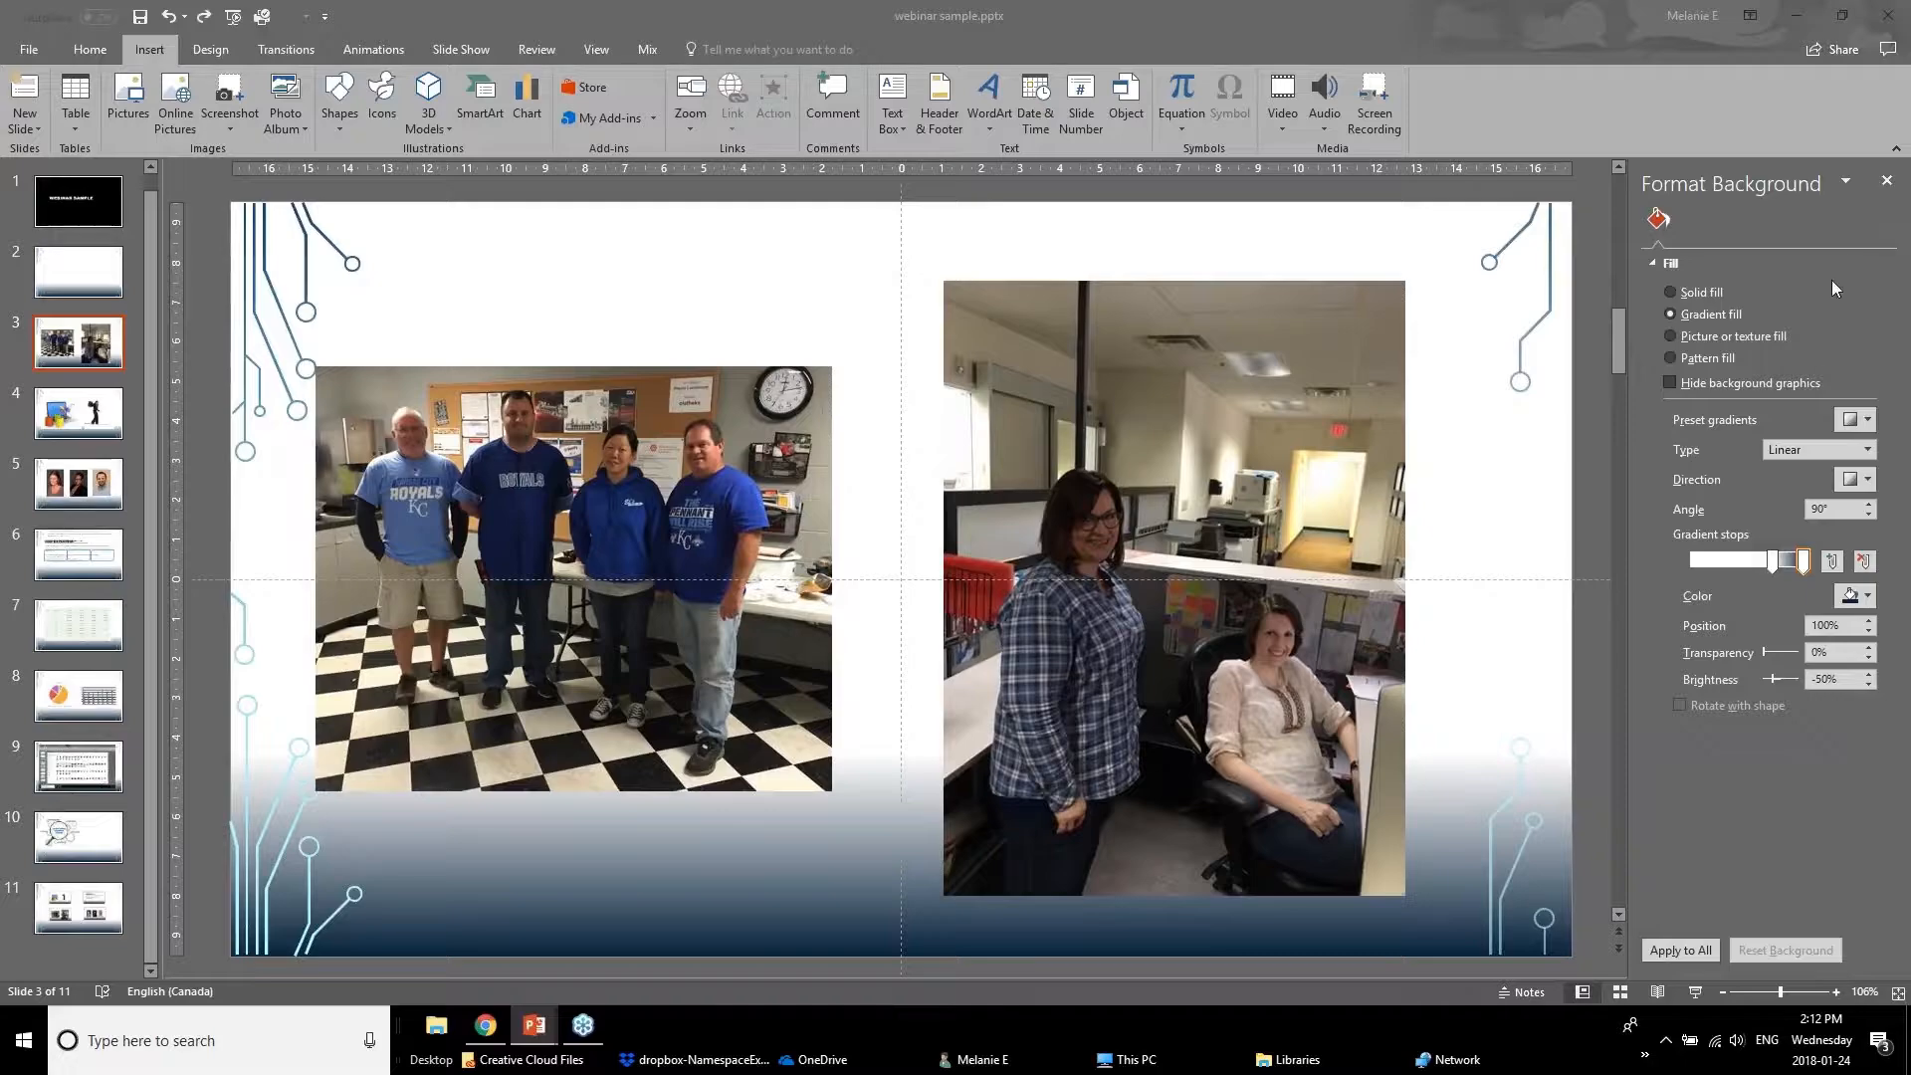
Close the background formatting options and brighten the group photo of four people with the Brightness +40%, Contrast 0% correction.
{"action": "left_click", "coordinate": [1894, 184]}
{"action": "left_click", "coordinate": [1897, 188]}
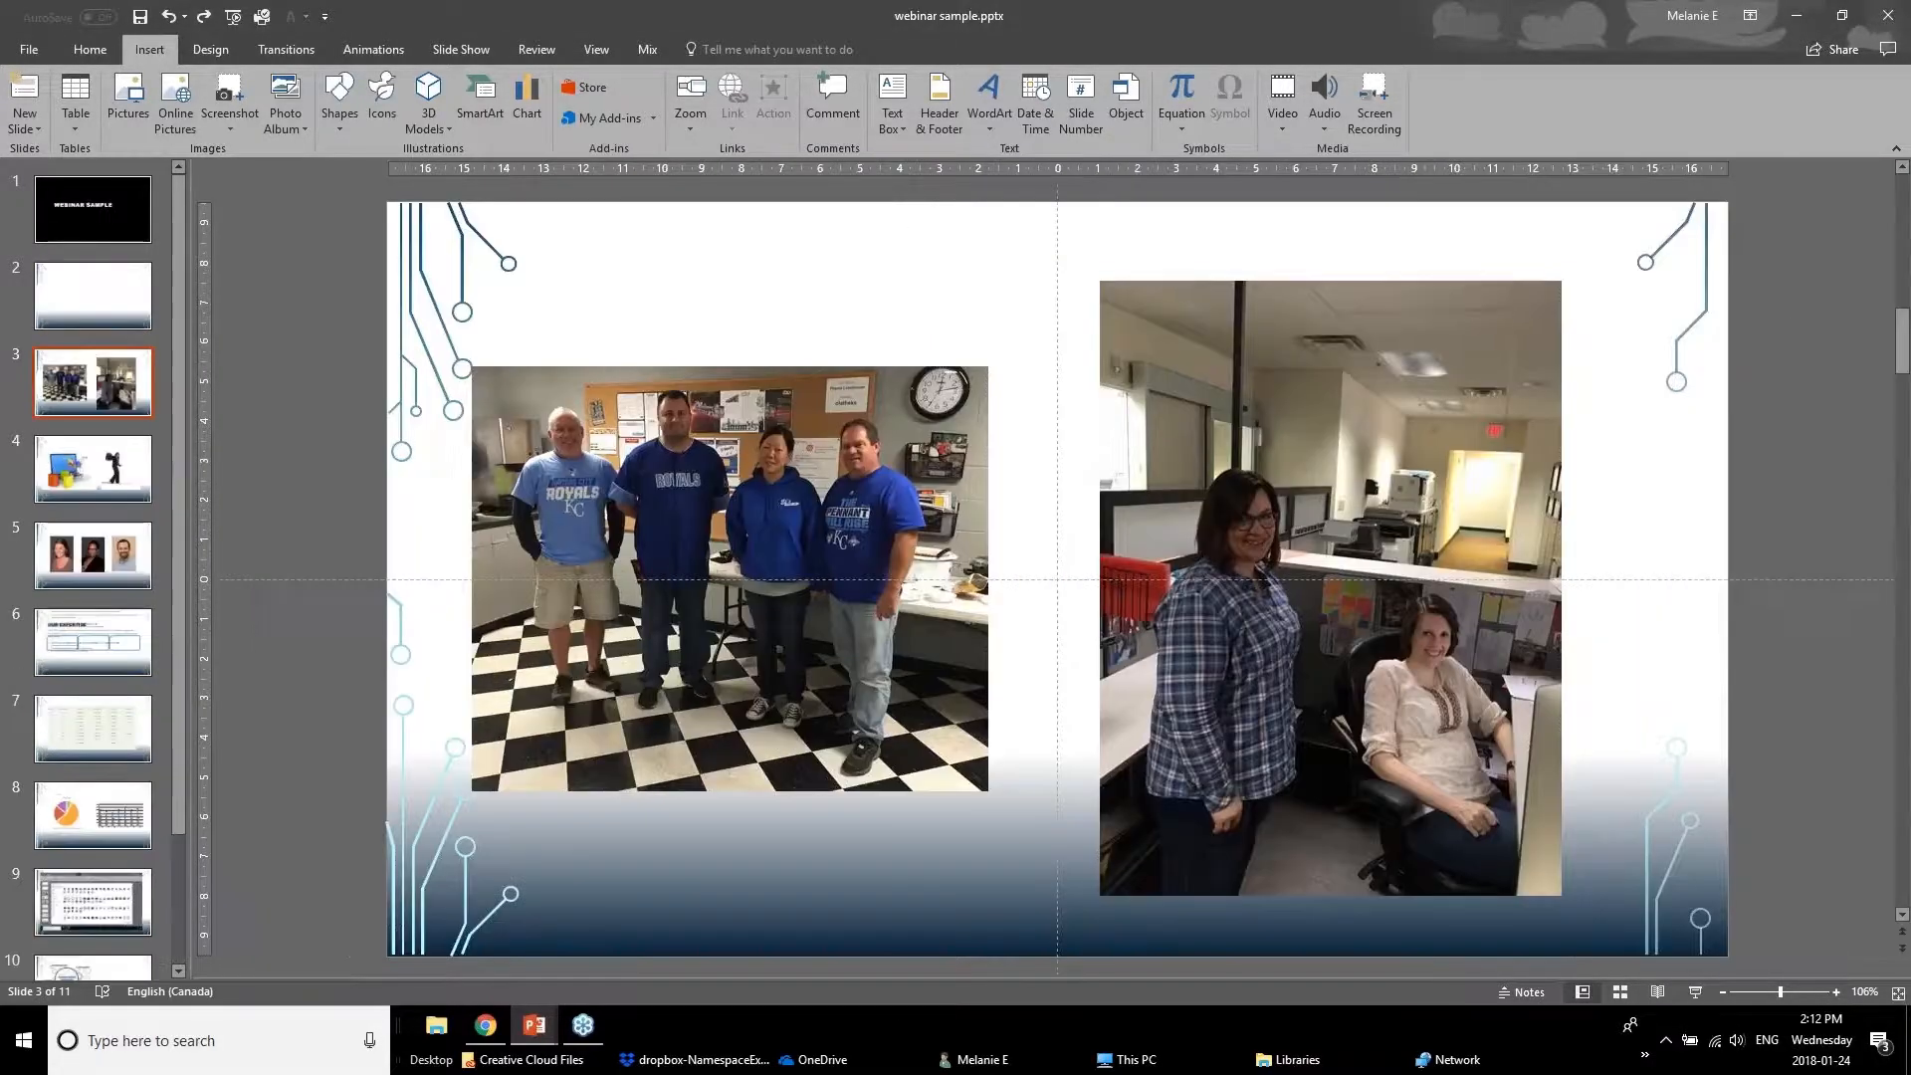
{"action": "left_click", "coordinate": [762, 528]}
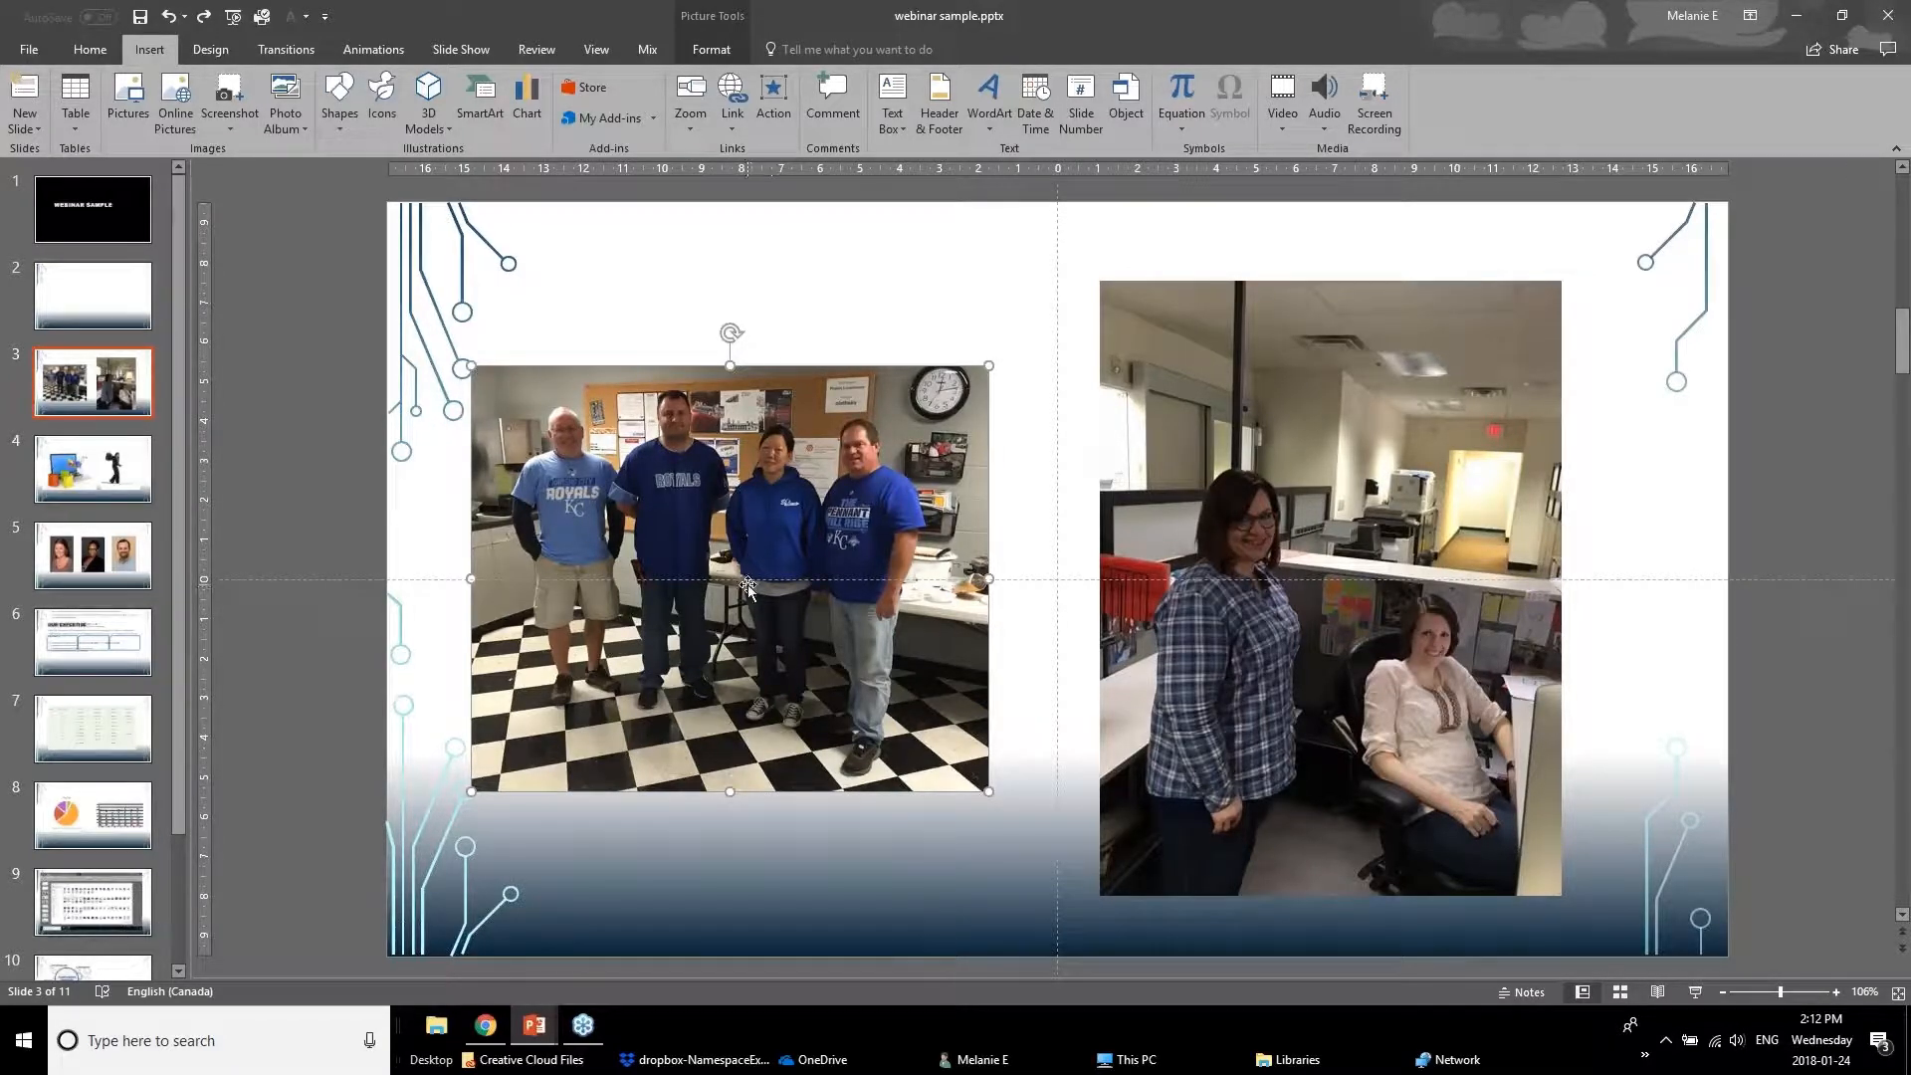
{"action": "left_click", "coordinate": [714, 45]}
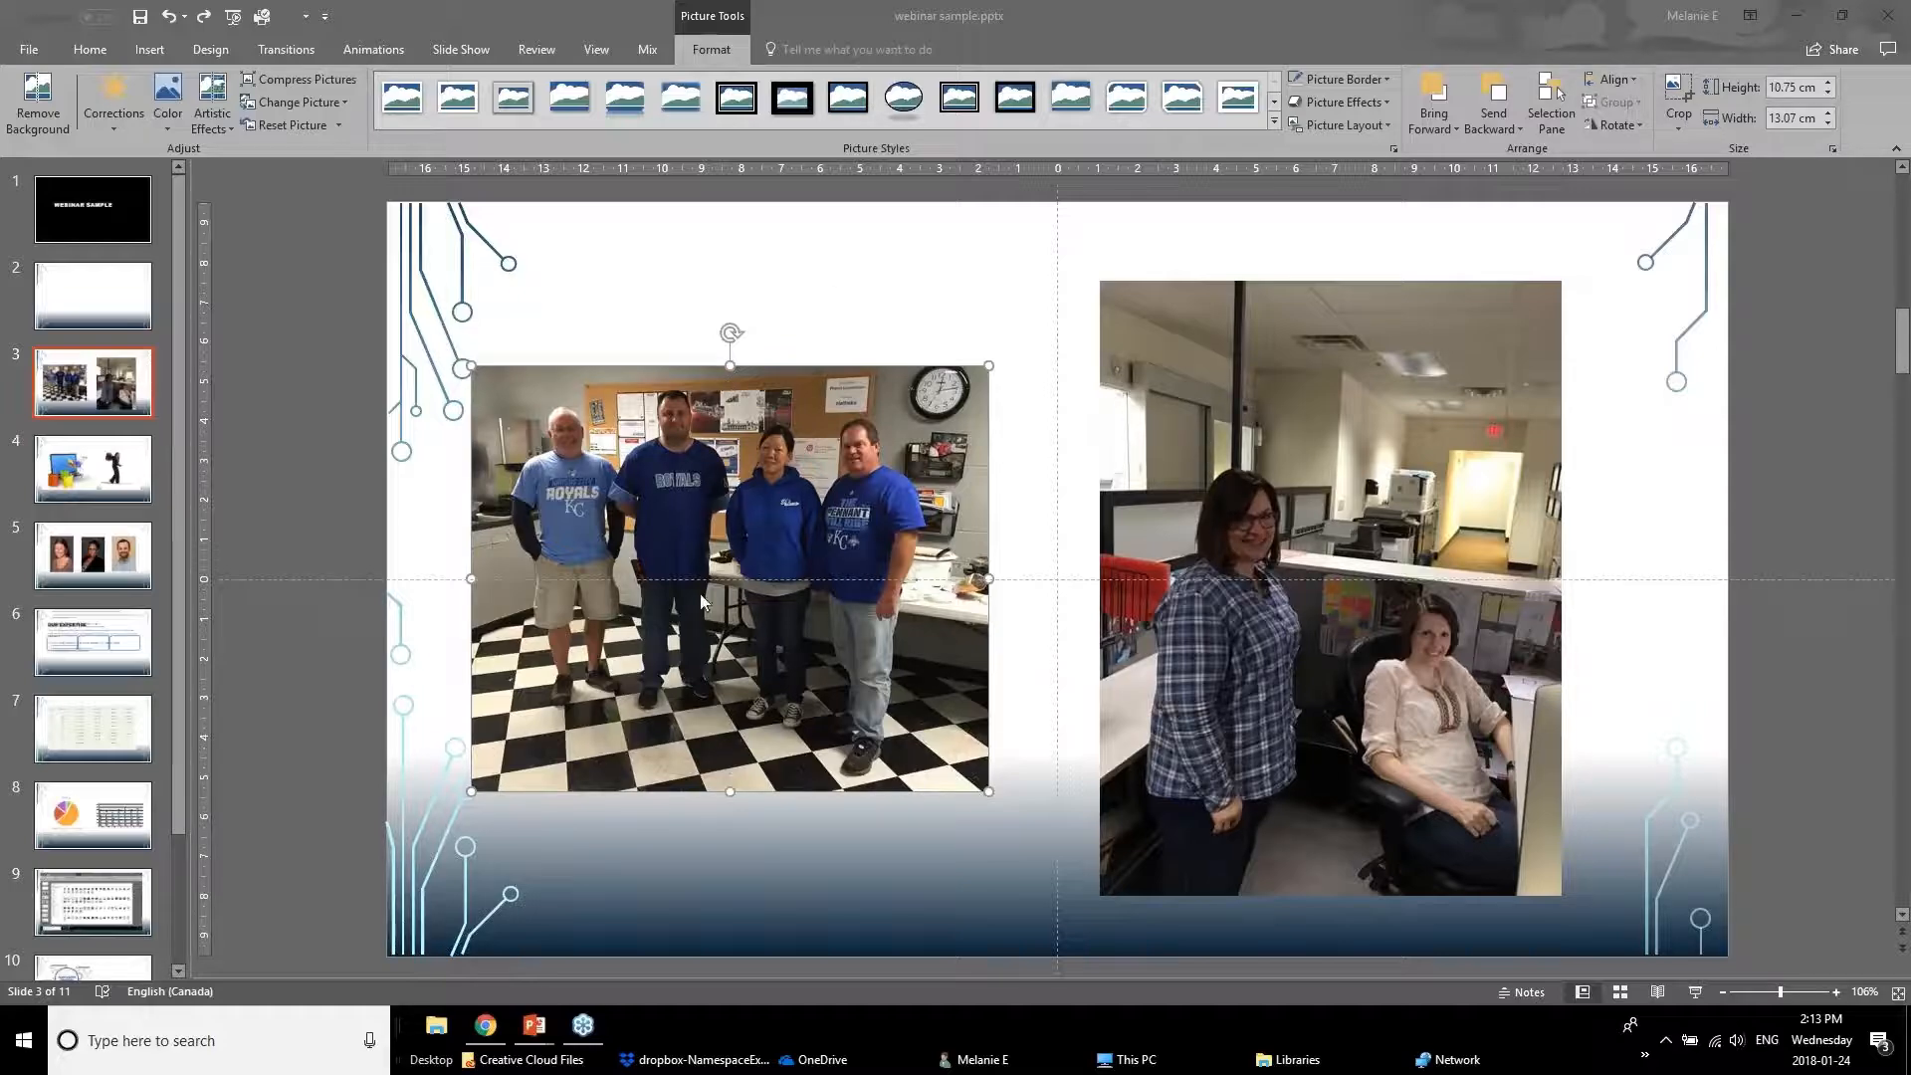
{"action": "left_click", "coordinate": [116, 119]}
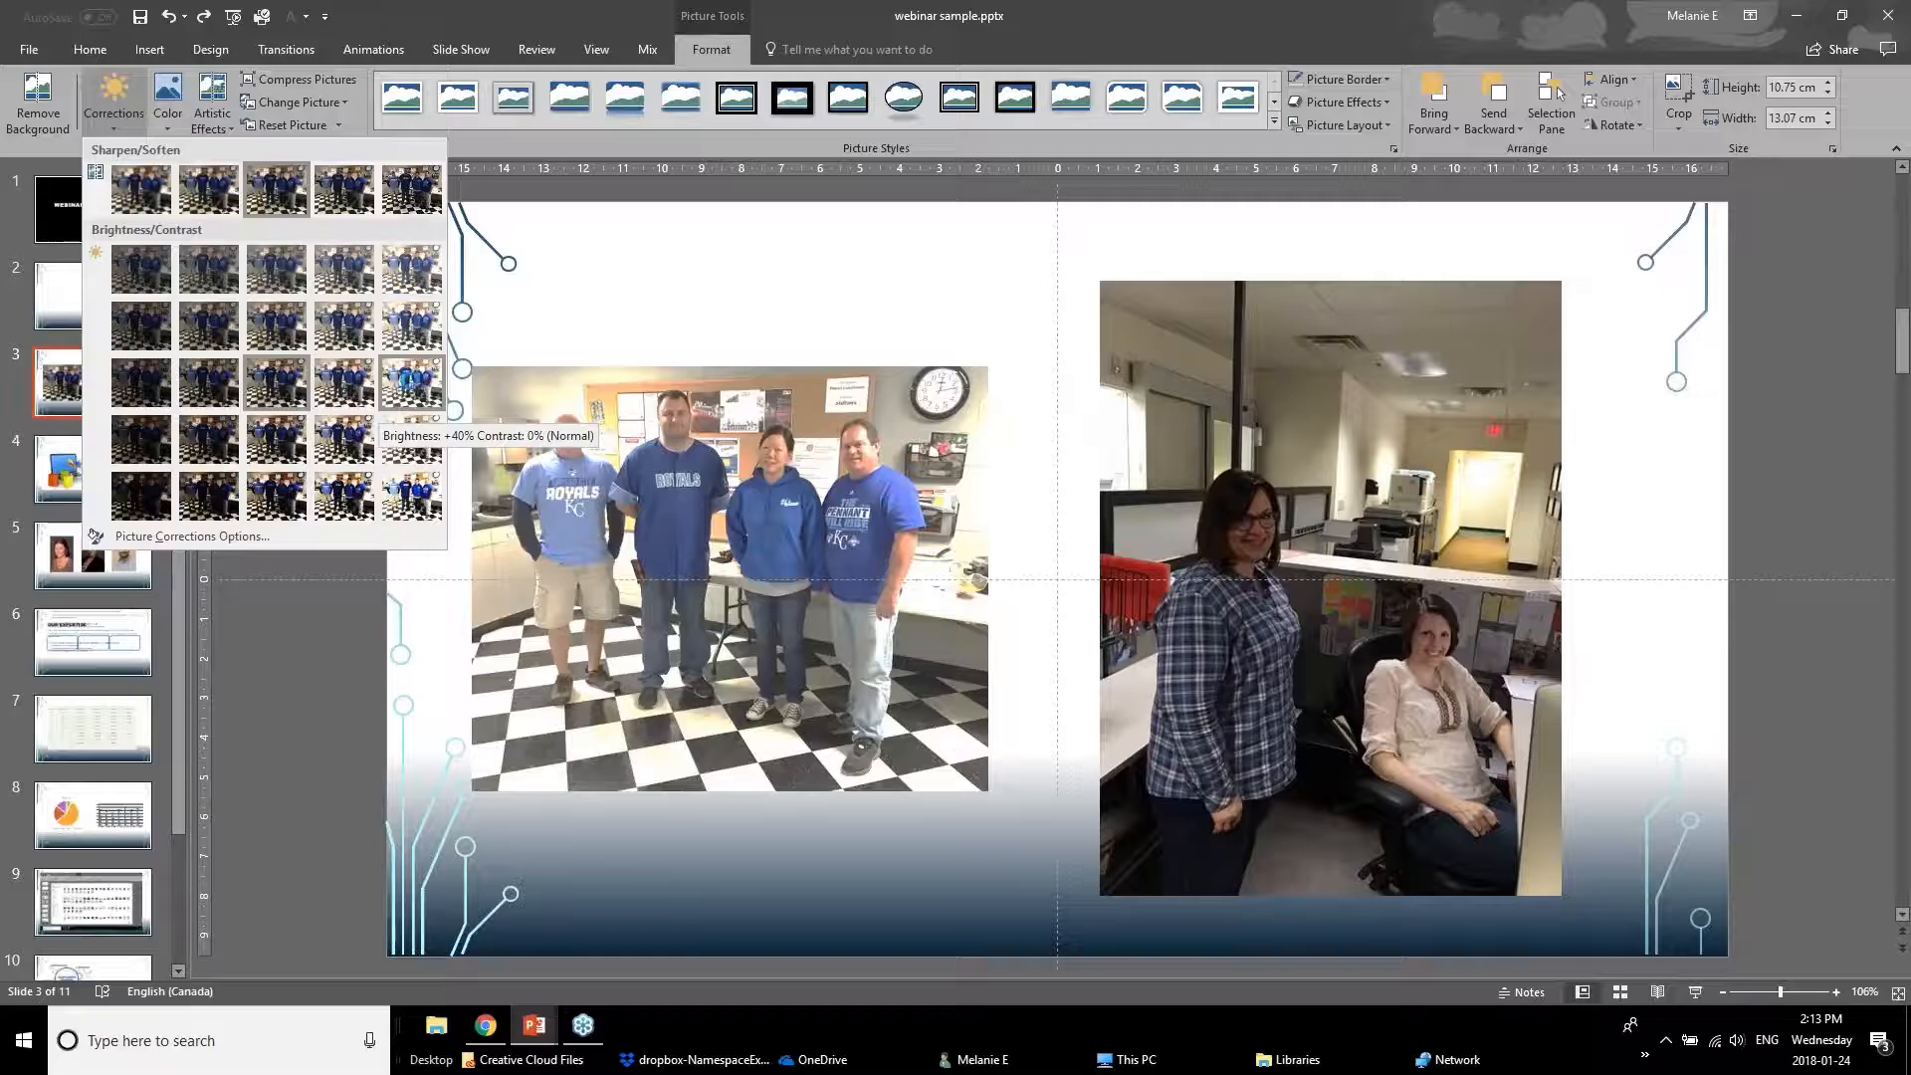
{"action": "left_click", "coordinate": [412, 385]}
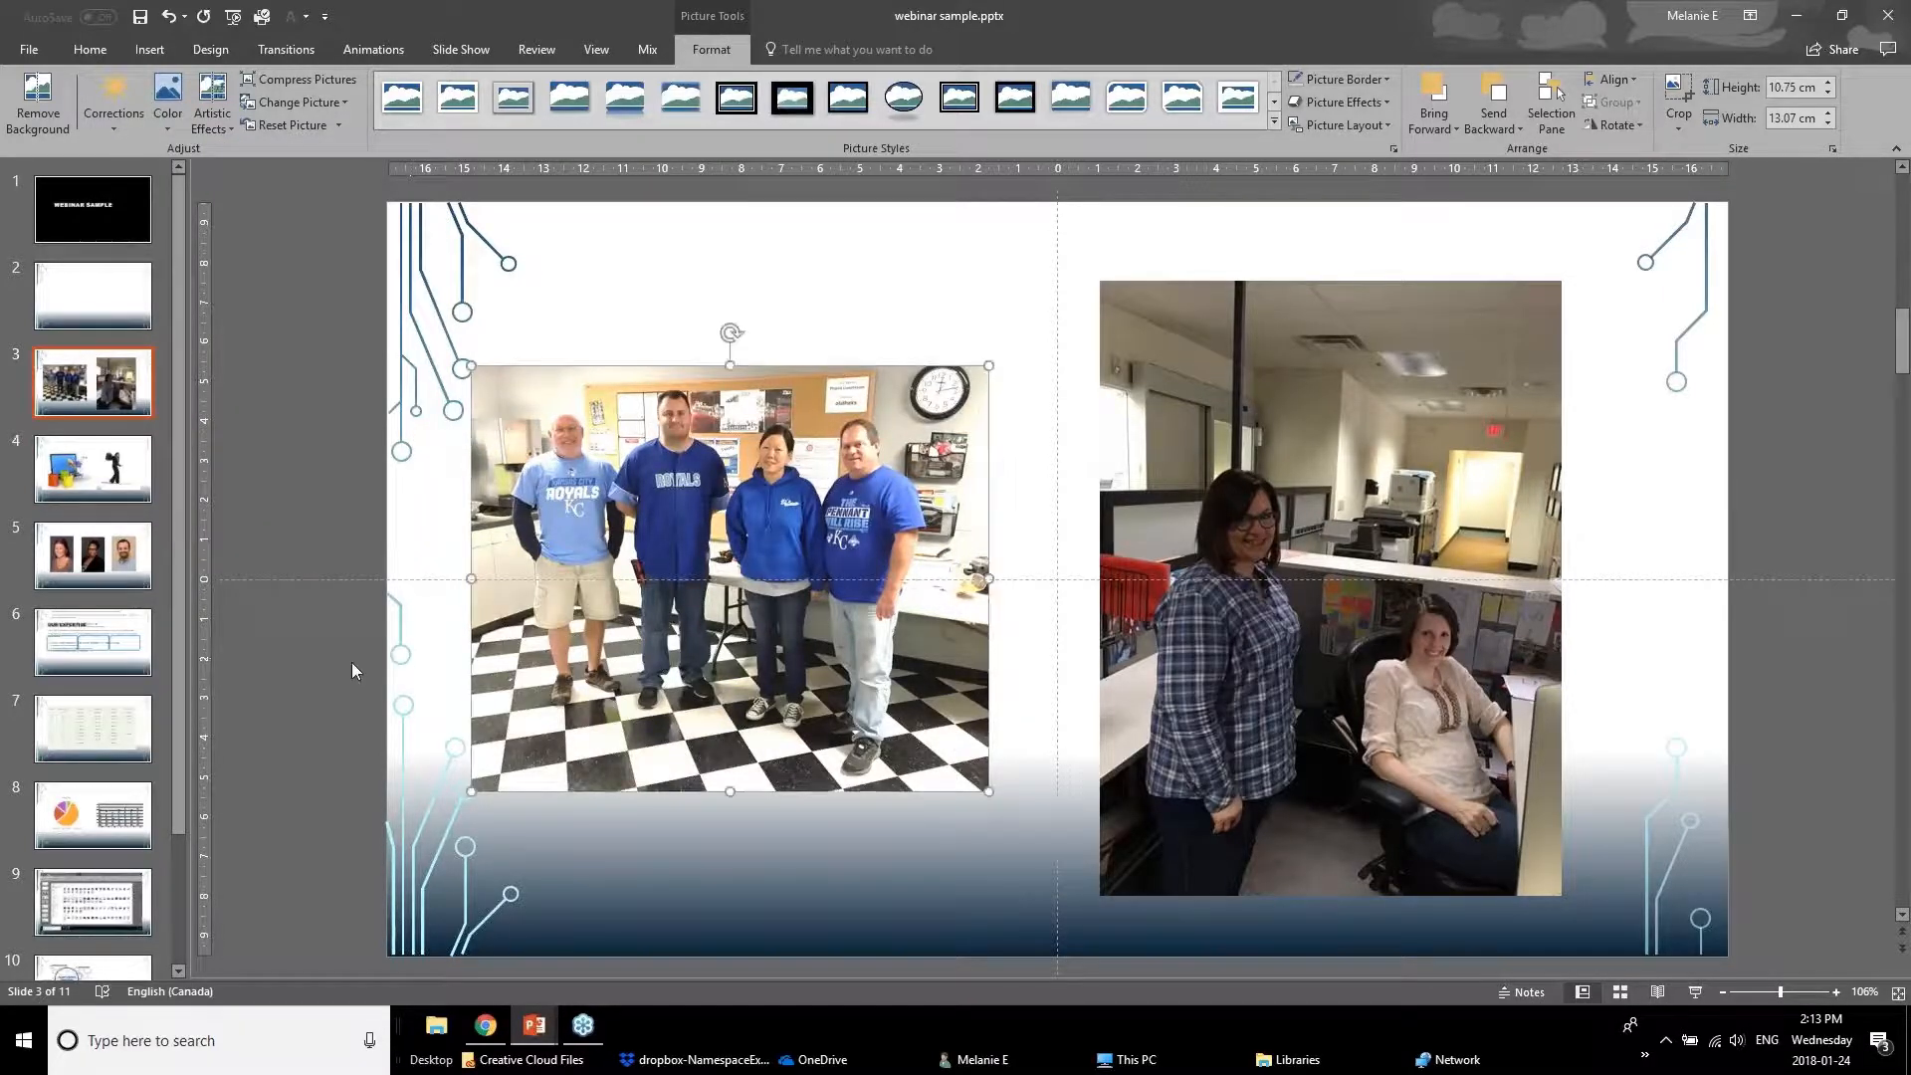
Reduce the four-person group photo's color saturation to 33%.
{"action": "left_click", "coordinate": [738, 609]}
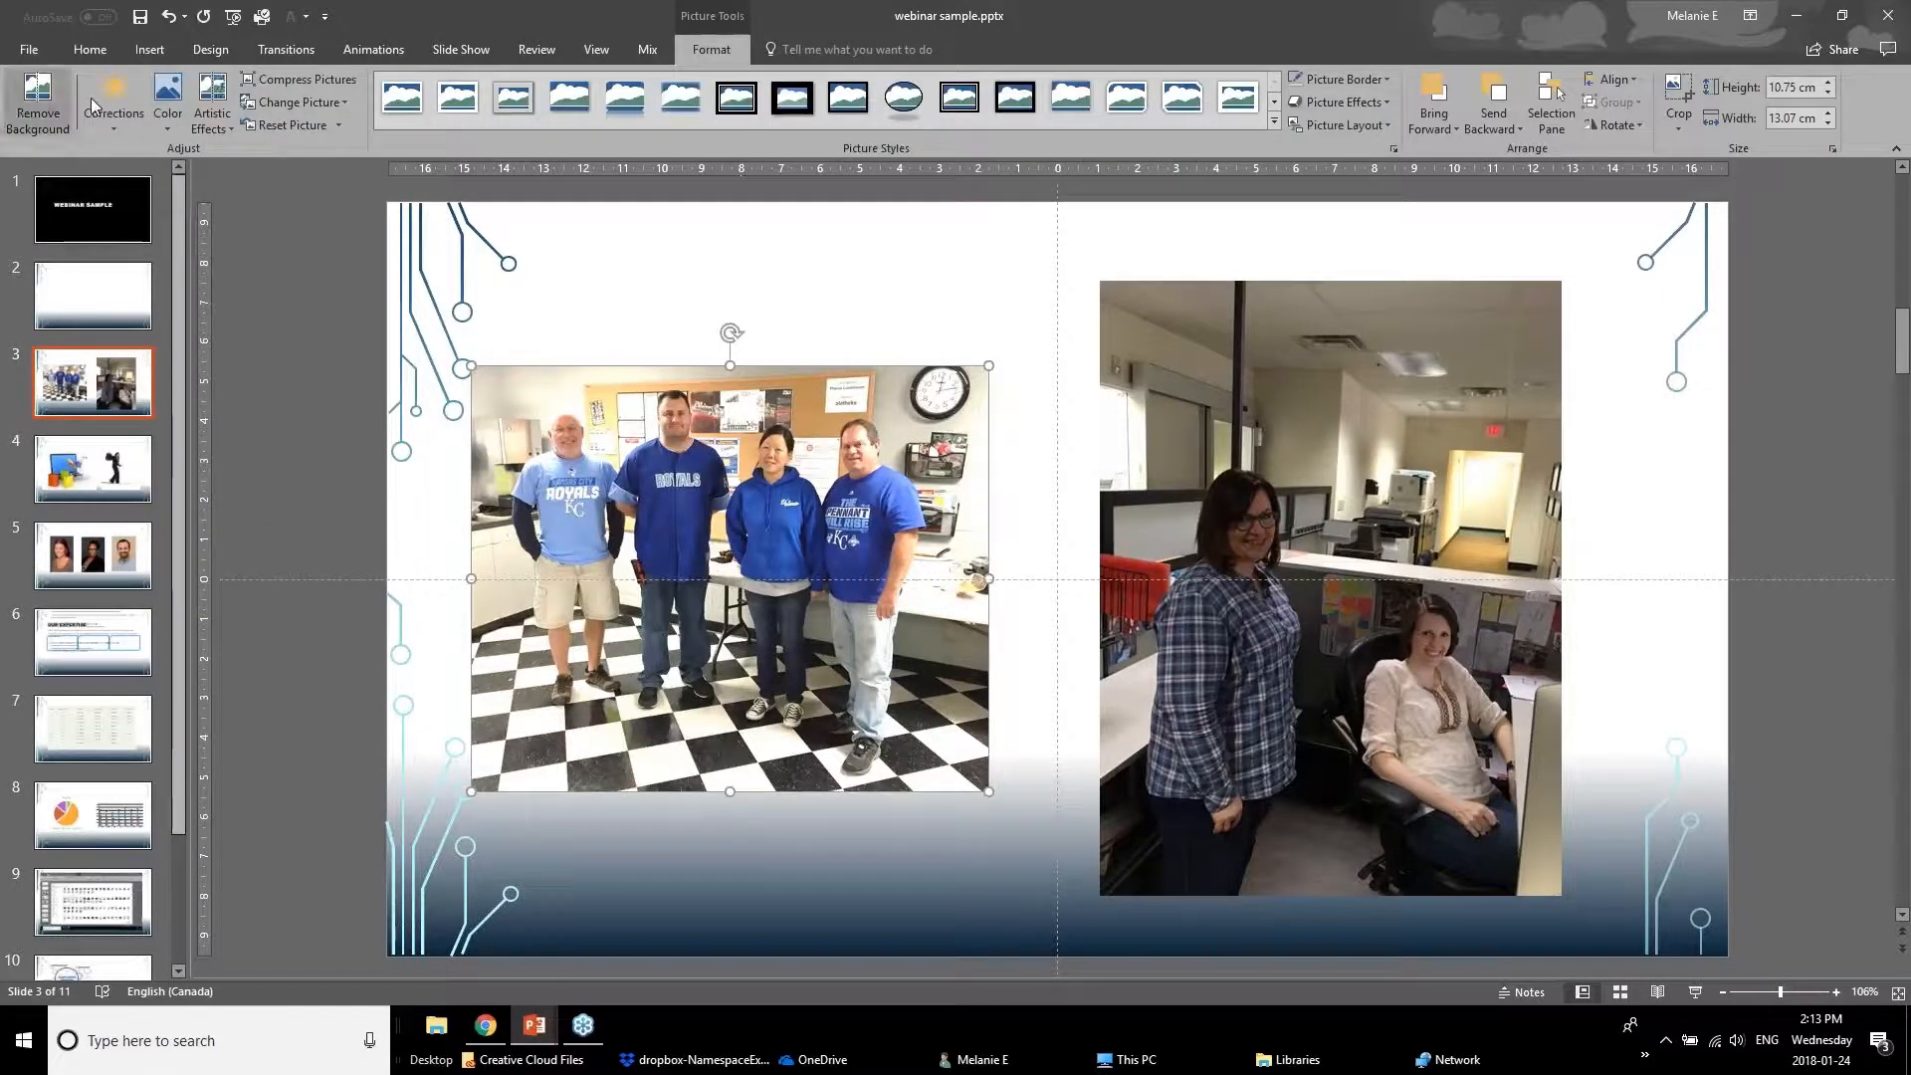
{"action": "left_click", "coordinate": [165, 106]}
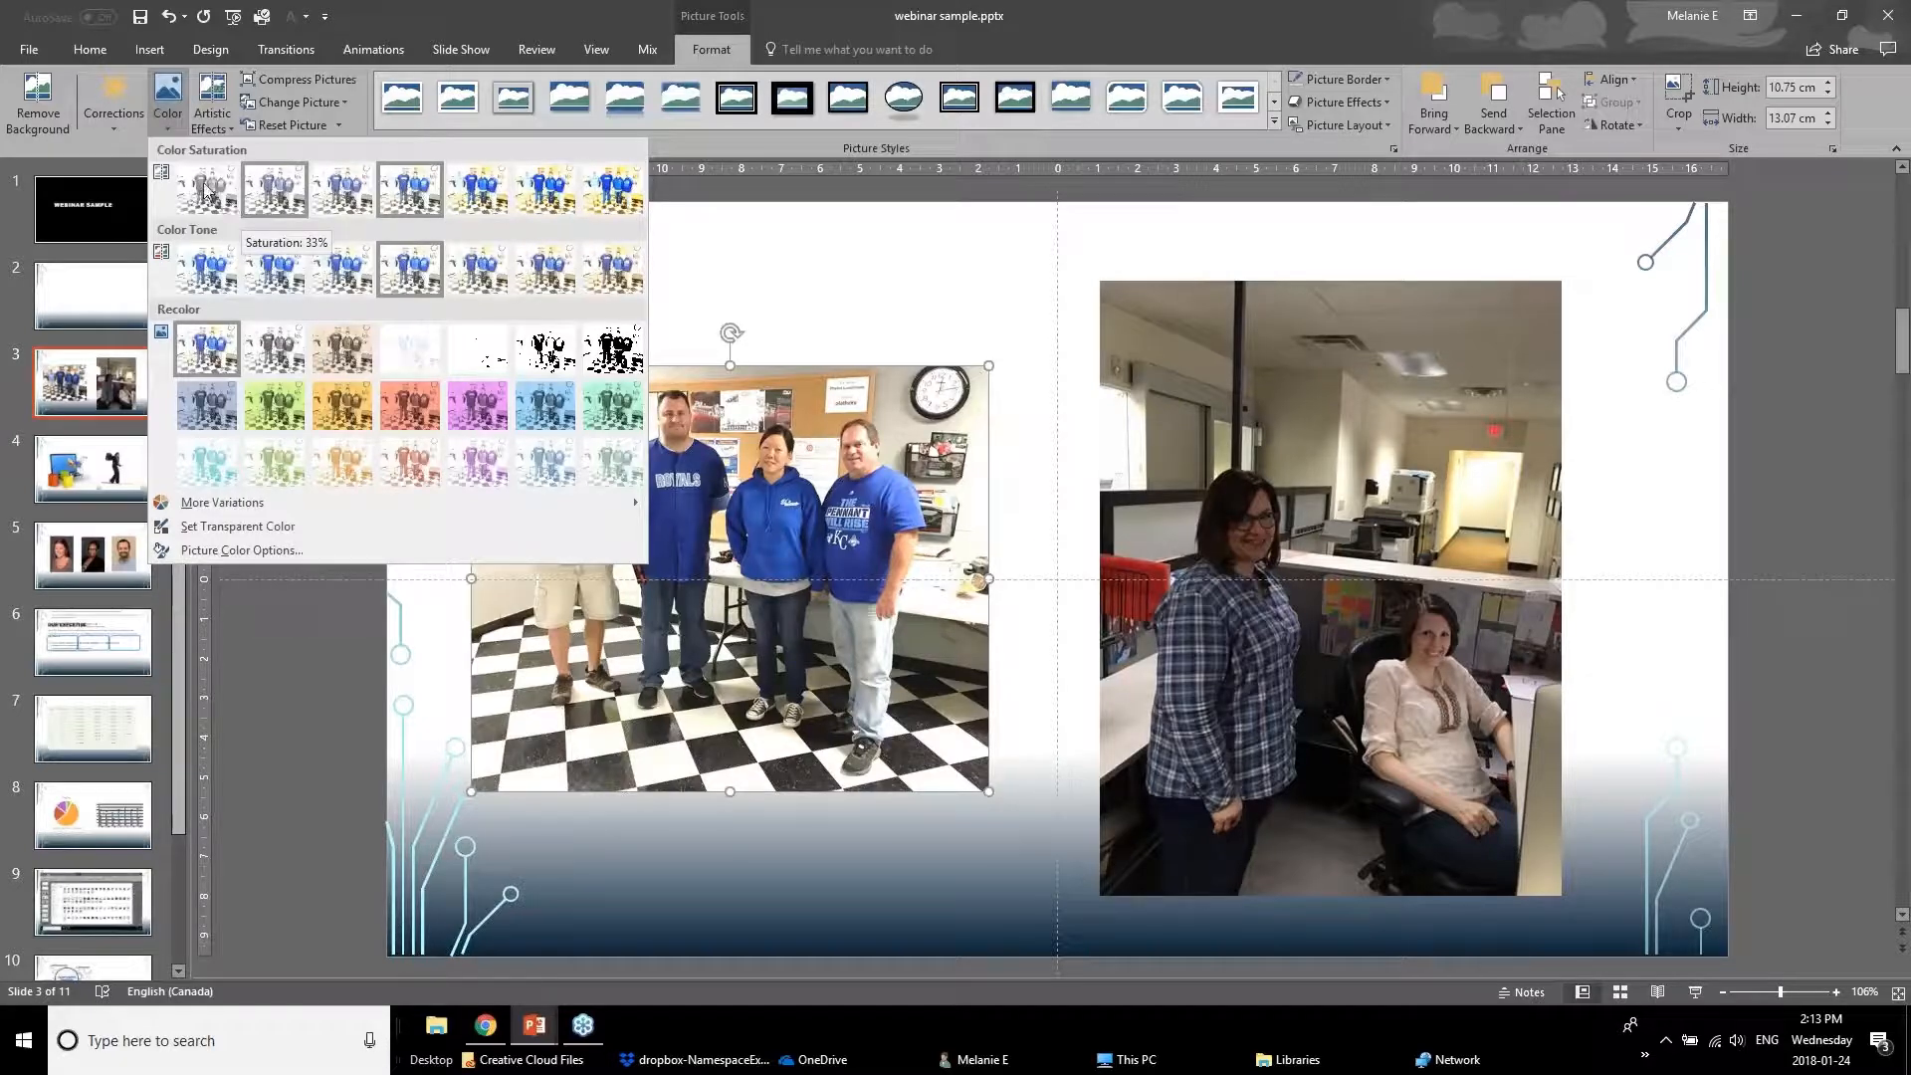
{"action": "left_click", "coordinate": [272, 202]}
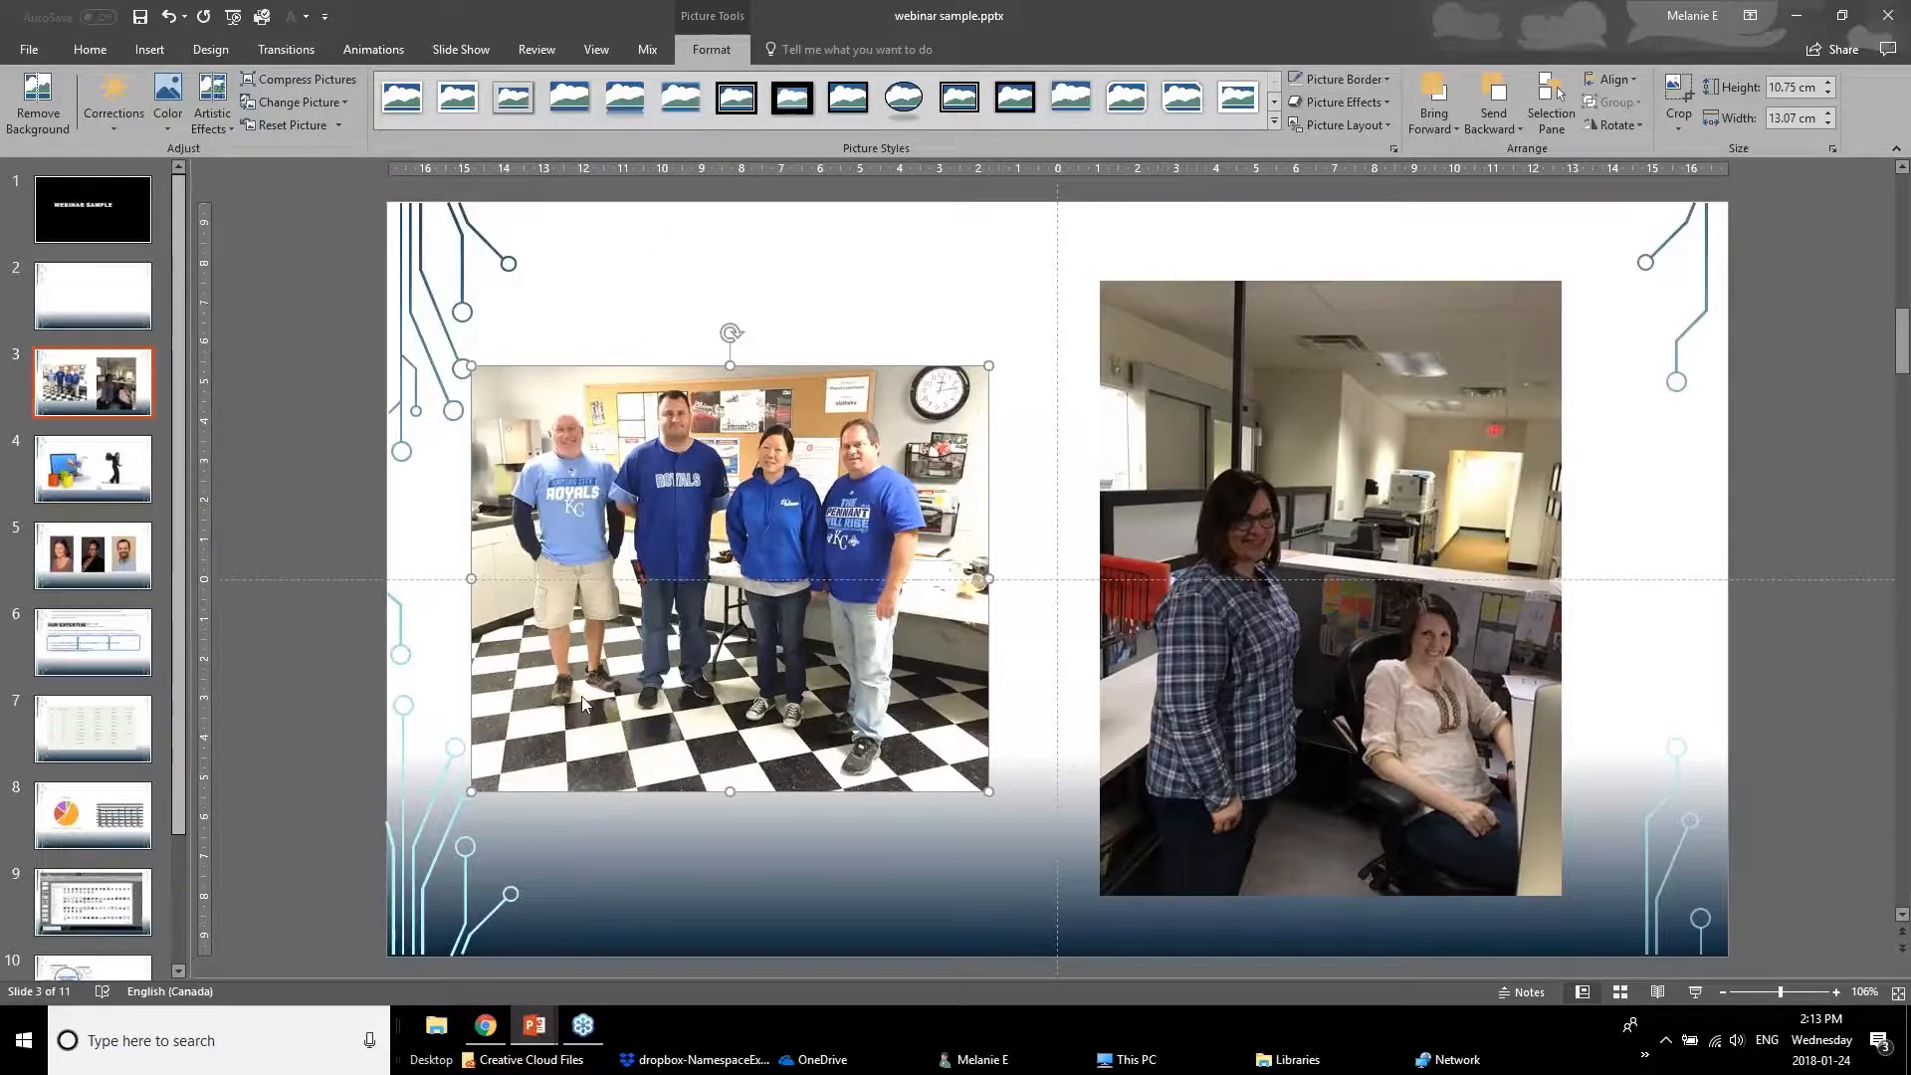
{"action": "left_click", "coordinate": [322, 705]}
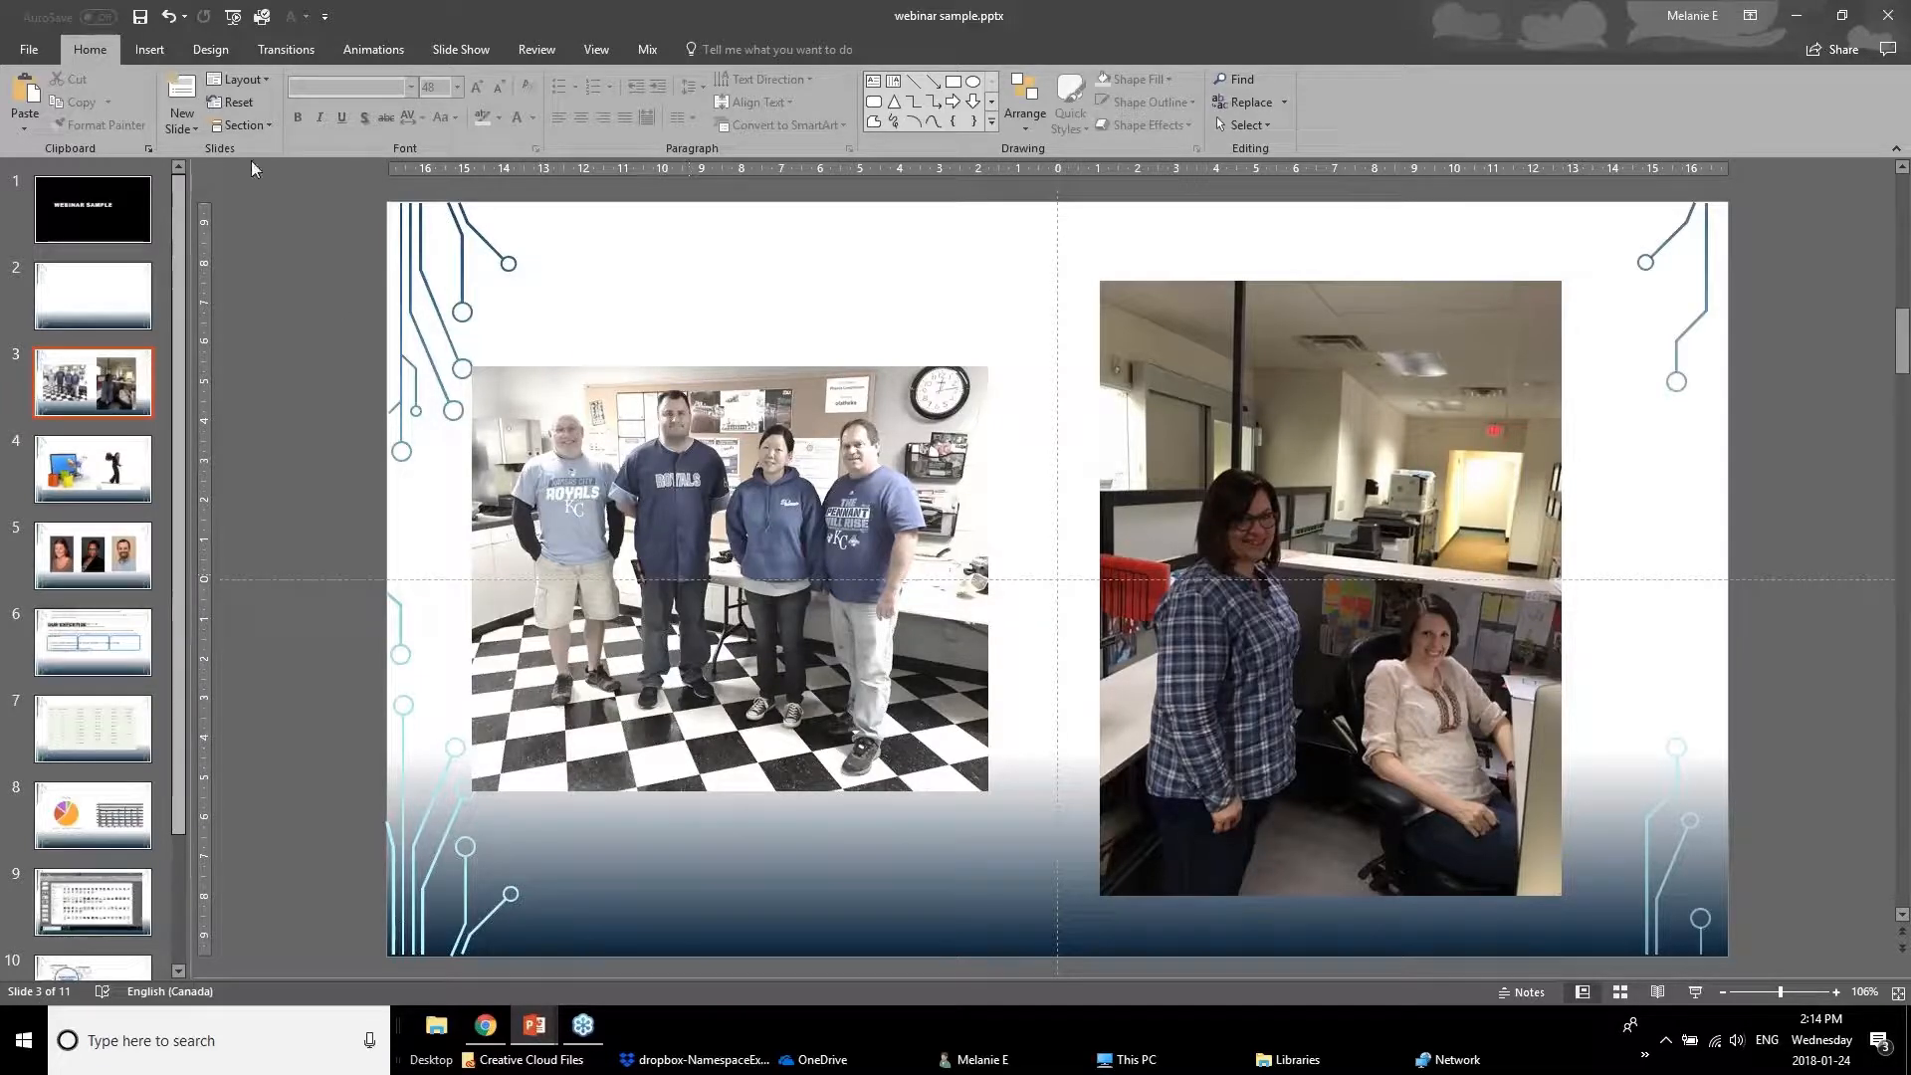
Apply a brighter correction preset with normal contrast to the office photo of the two women.
{"action": "left_click", "coordinate": [1344, 567]}
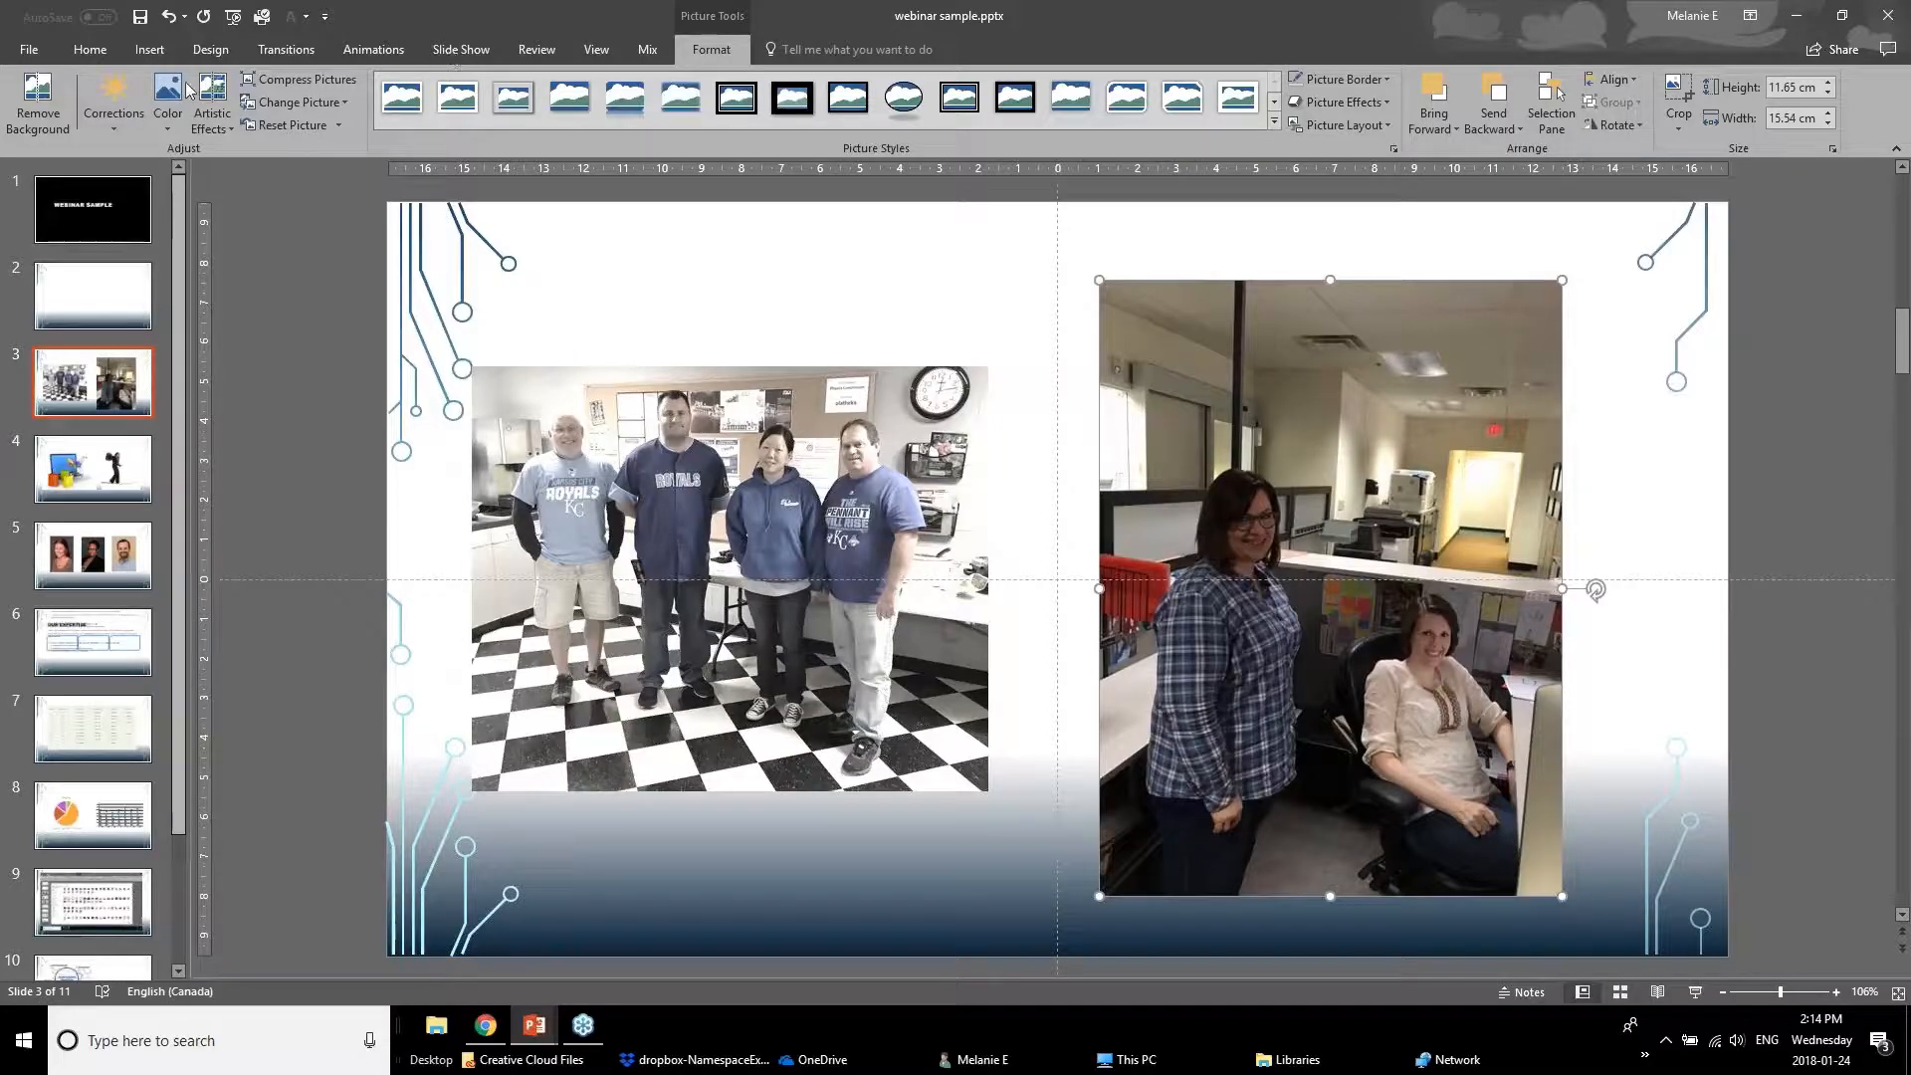
{"action": "left_click", "coordinate": [92, 123]}
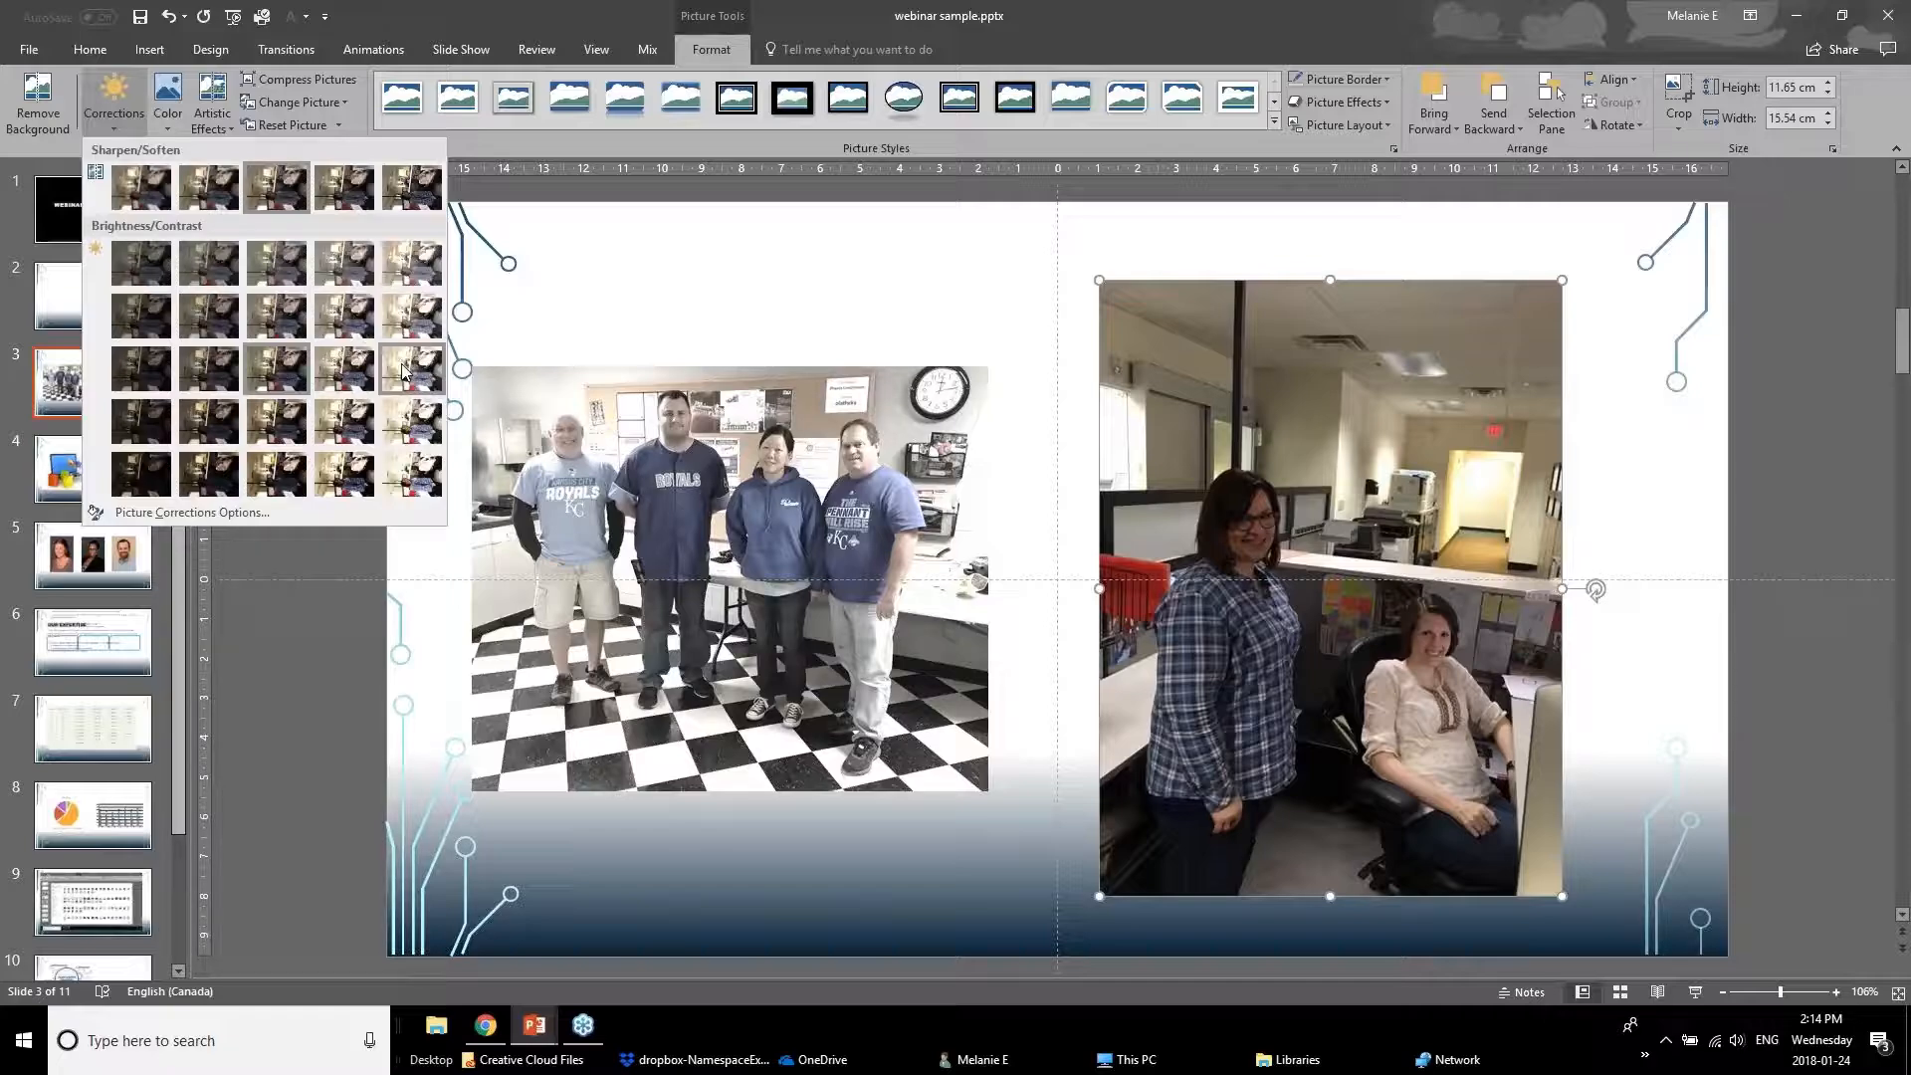
{"action": "left_click", "coordinate": [331, 368]}
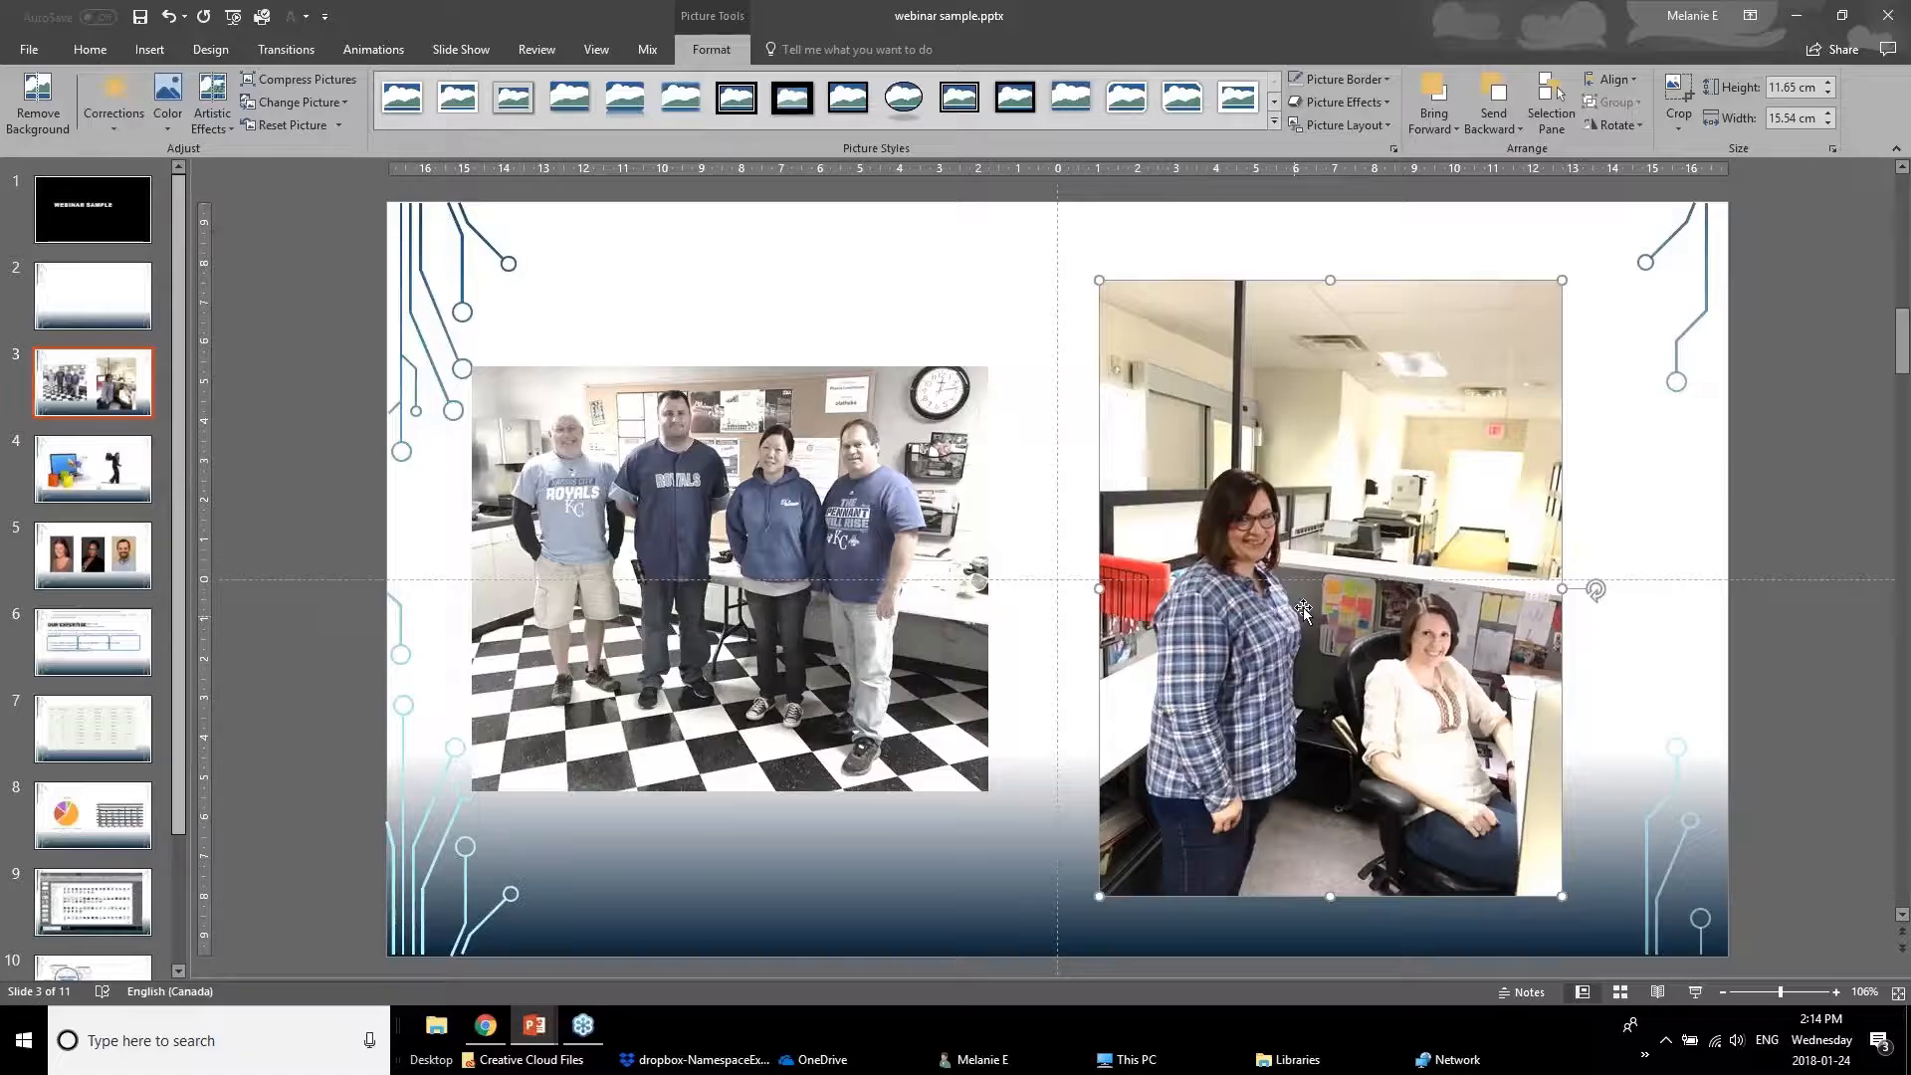
Crop the office photo closely around the two women, trimming its top, bottom and left side to about 9.95 by 7.9 cm.
{"action": "left_click", "coordinate": [1682, 99]}
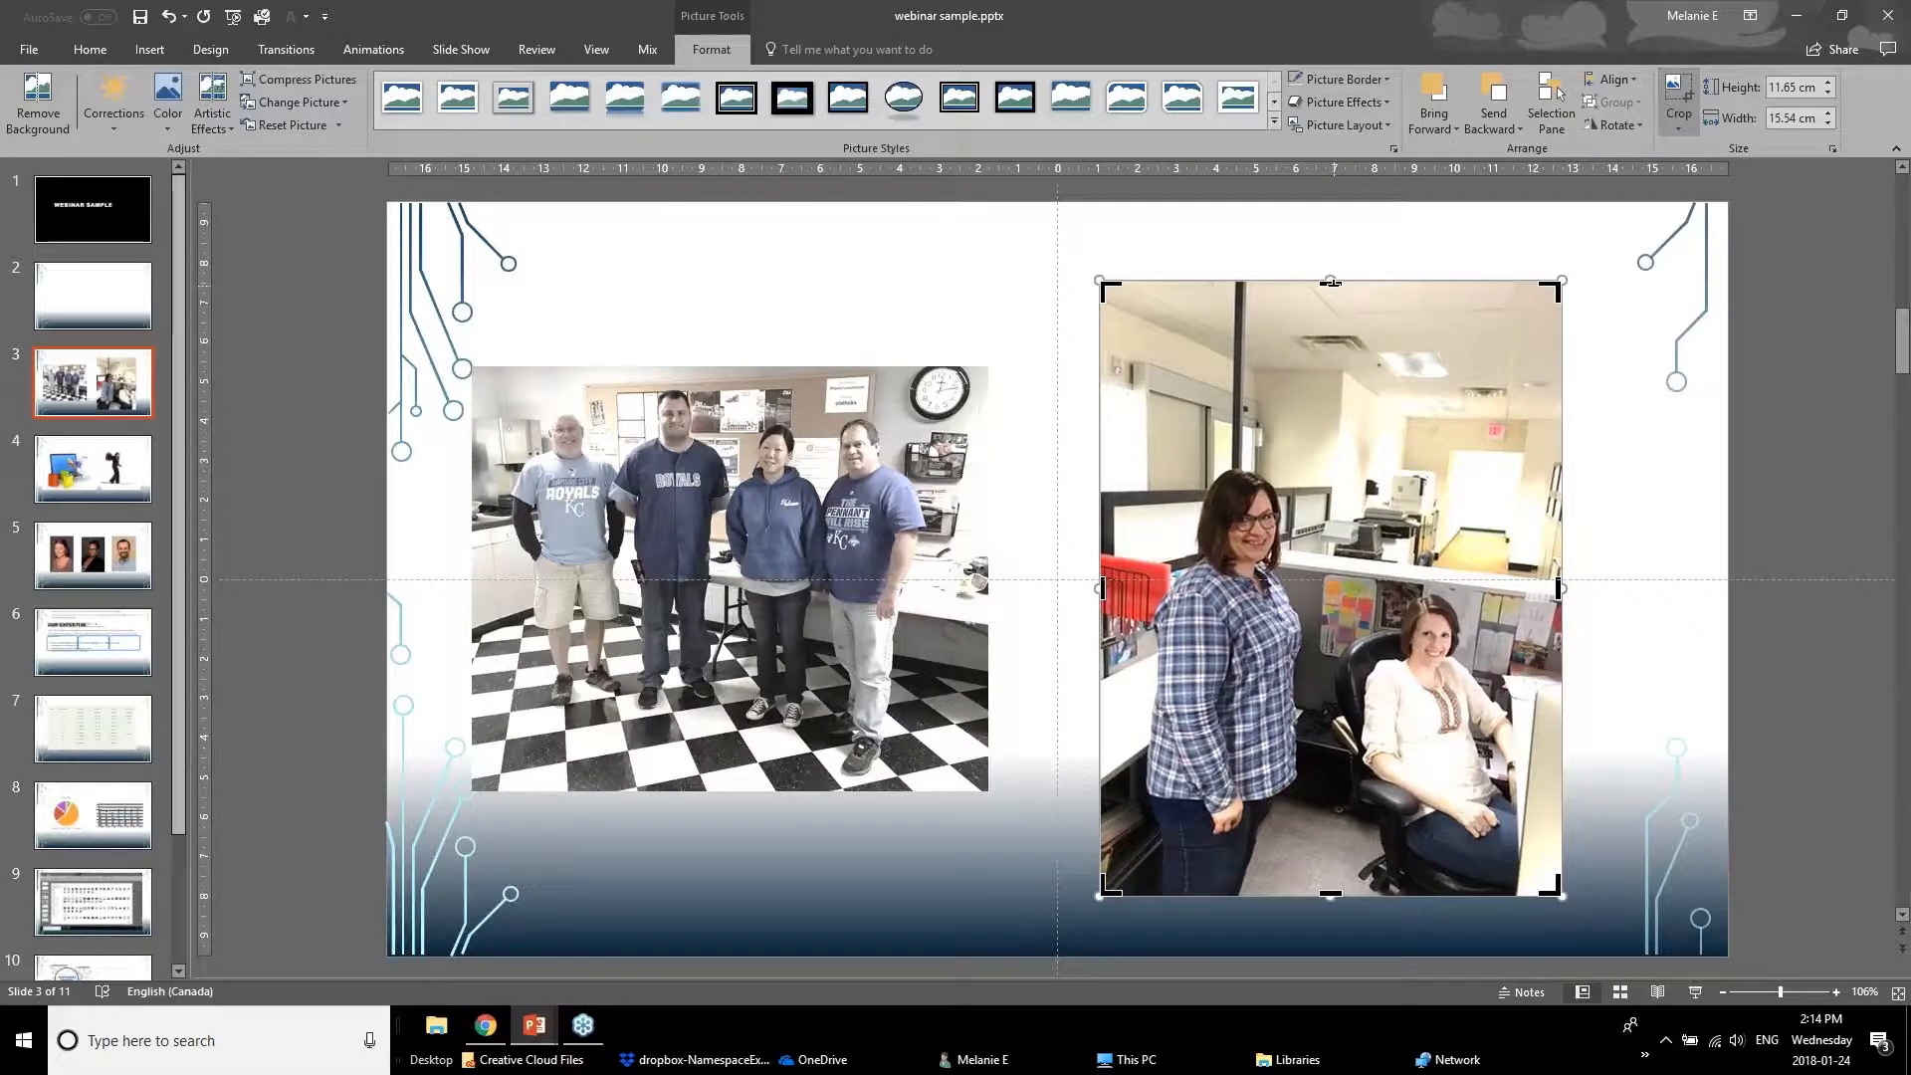
{"action": "left_click_drag", "start_coordinate": [1331, 283], "coordinate": [1347, 460]}
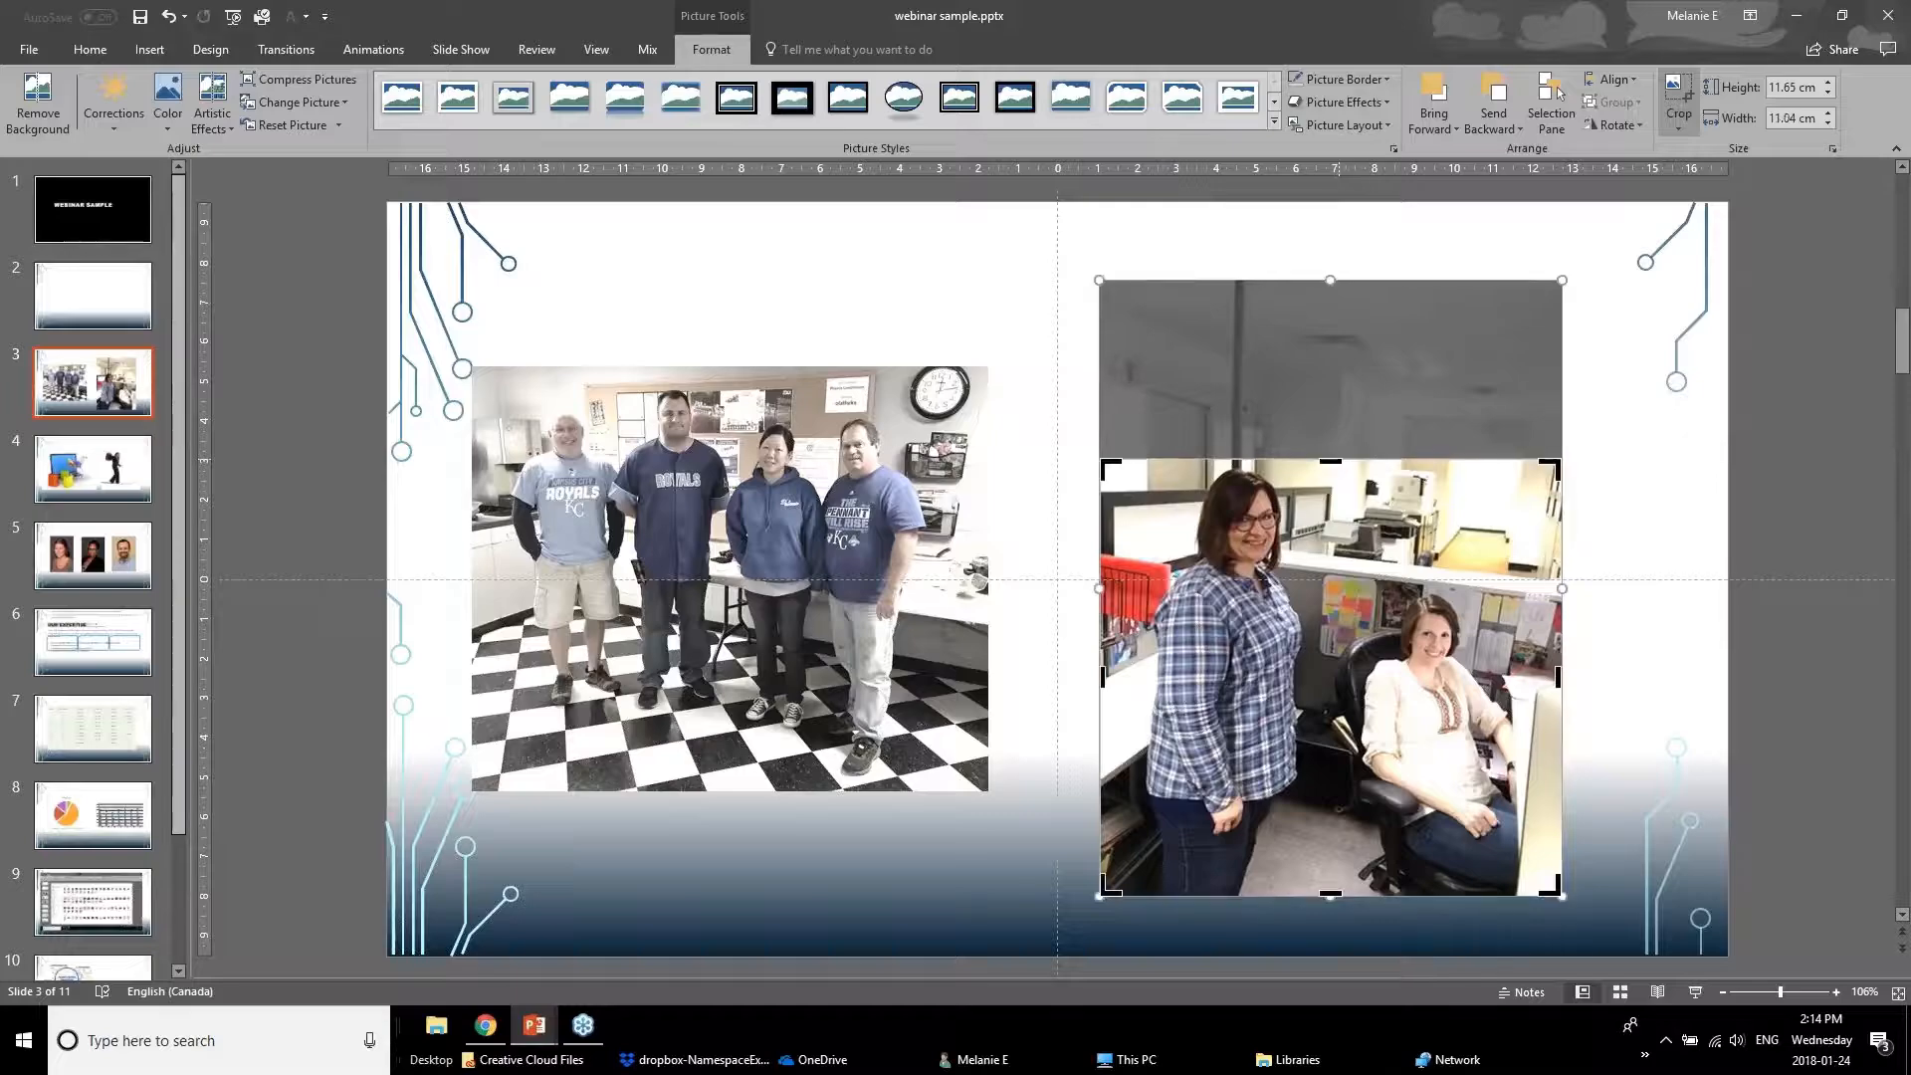
{"action": "left_click_drag", "start_coordinate": [1331, 896], "coordinate": [1331, 770]}
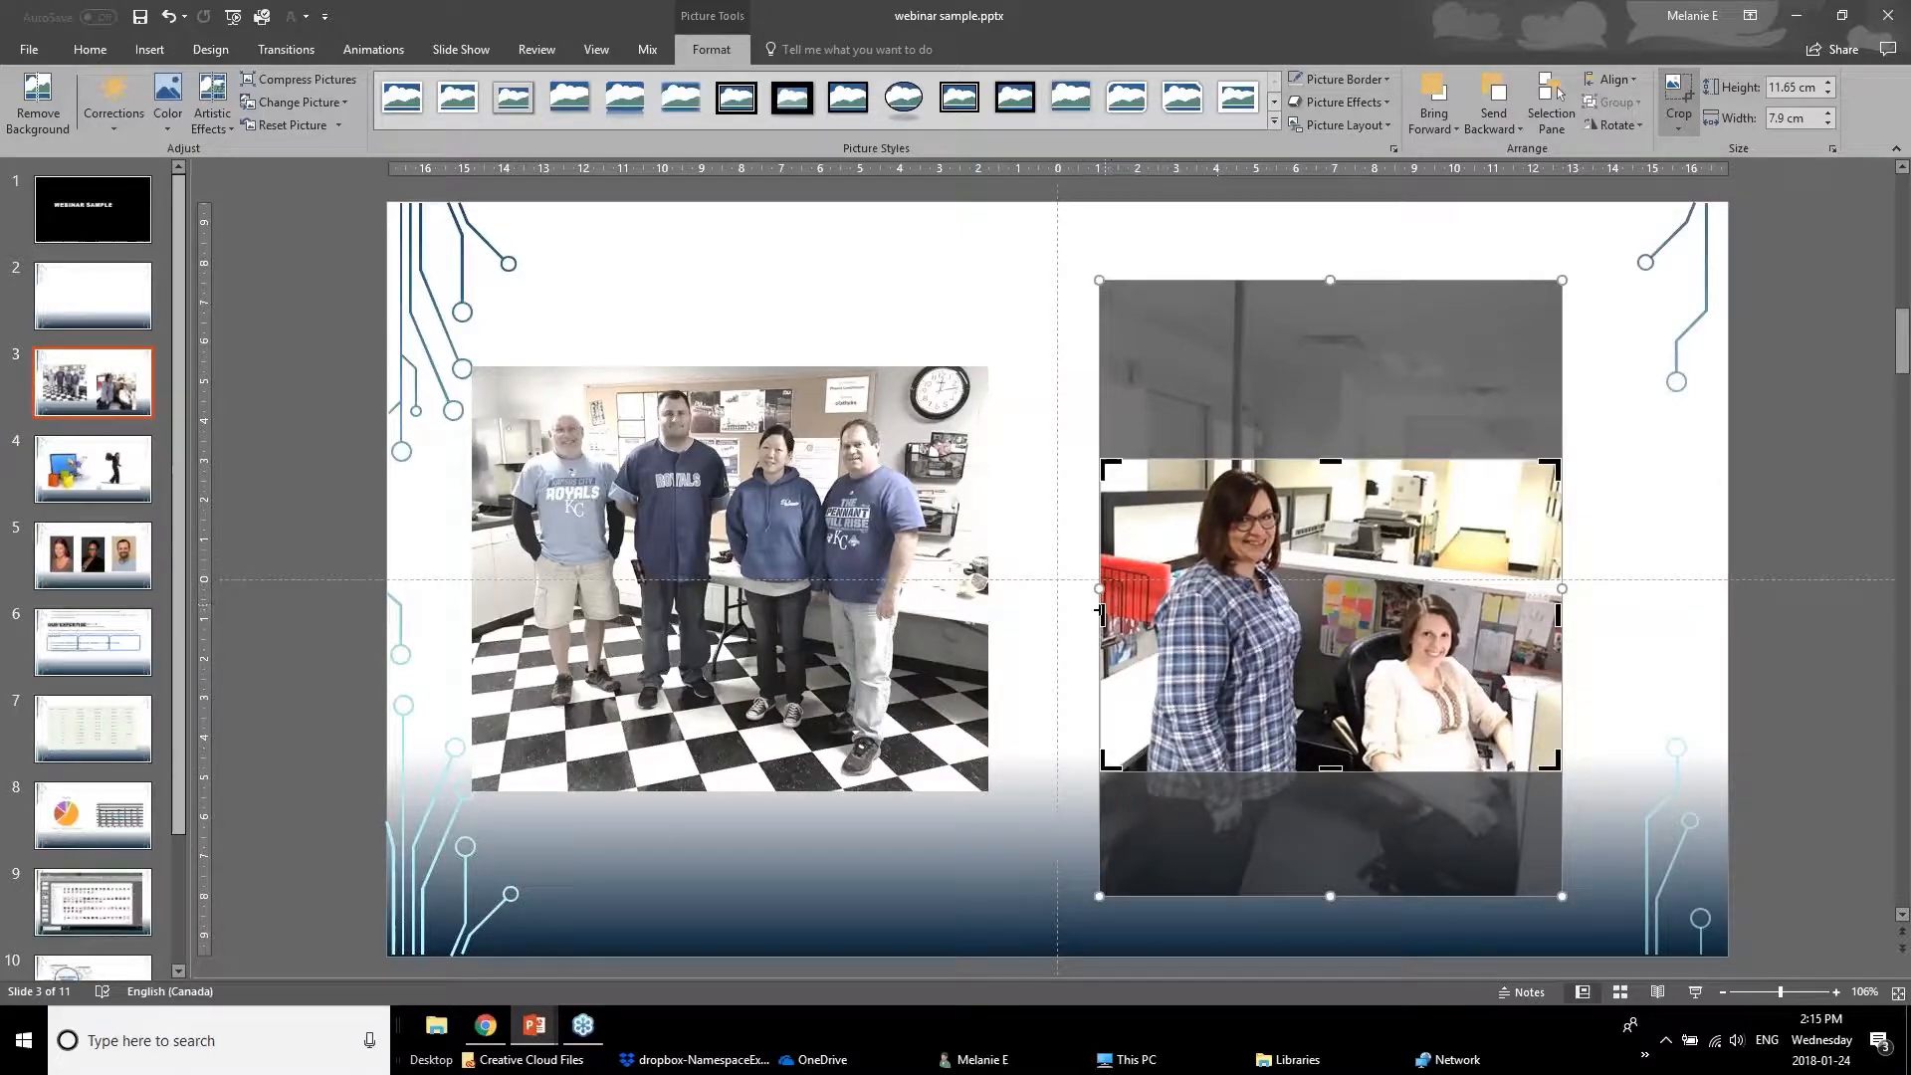
{"action": "left_click_drag", "start_coordinate": [1098, 598], "coordinate": [1166, 599]}
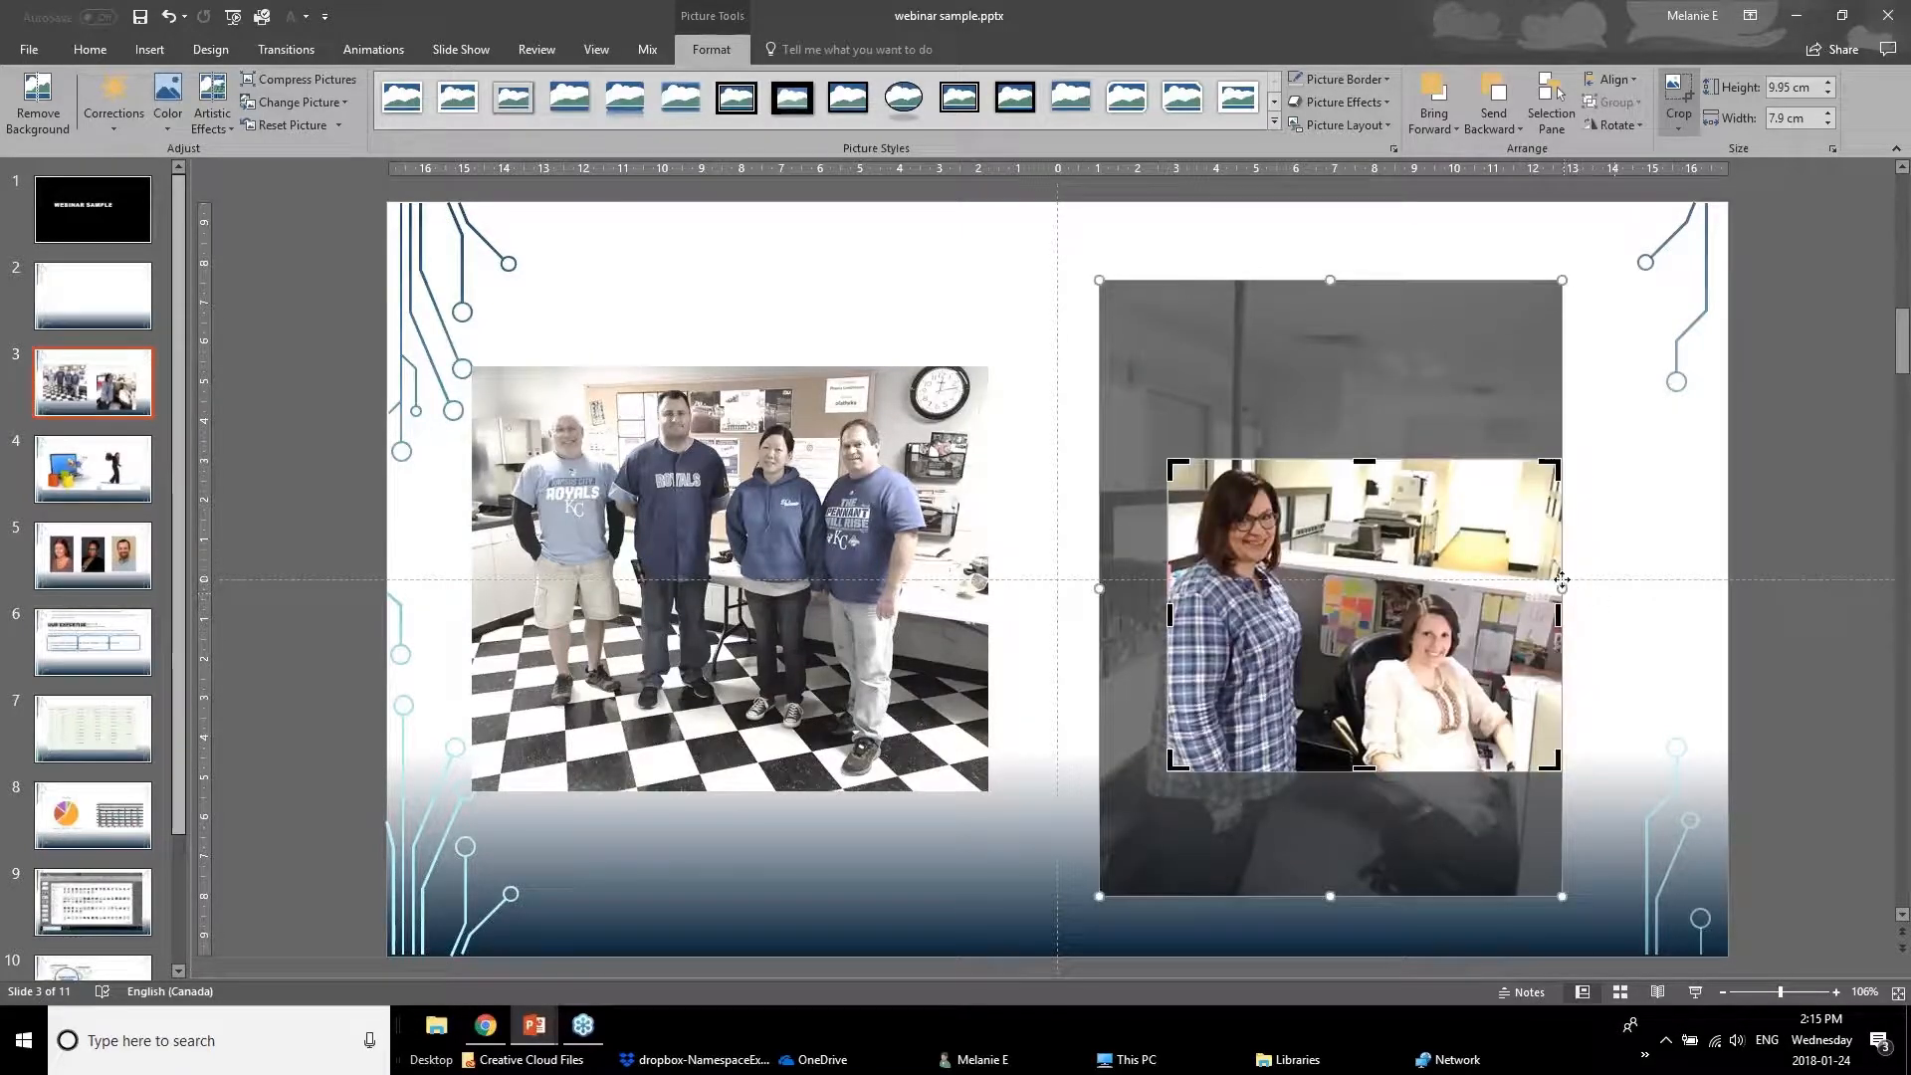
{"action": "mouse_move", "coordinate": [1561, 588]}
{"action": "left_mouse_down"}
{"action": "mouse_move", "coordinate": [1546, 601]}
{"action": "mouse_move", "coordinate": [1578, 606]}
{"action": "left_mouse_up"}
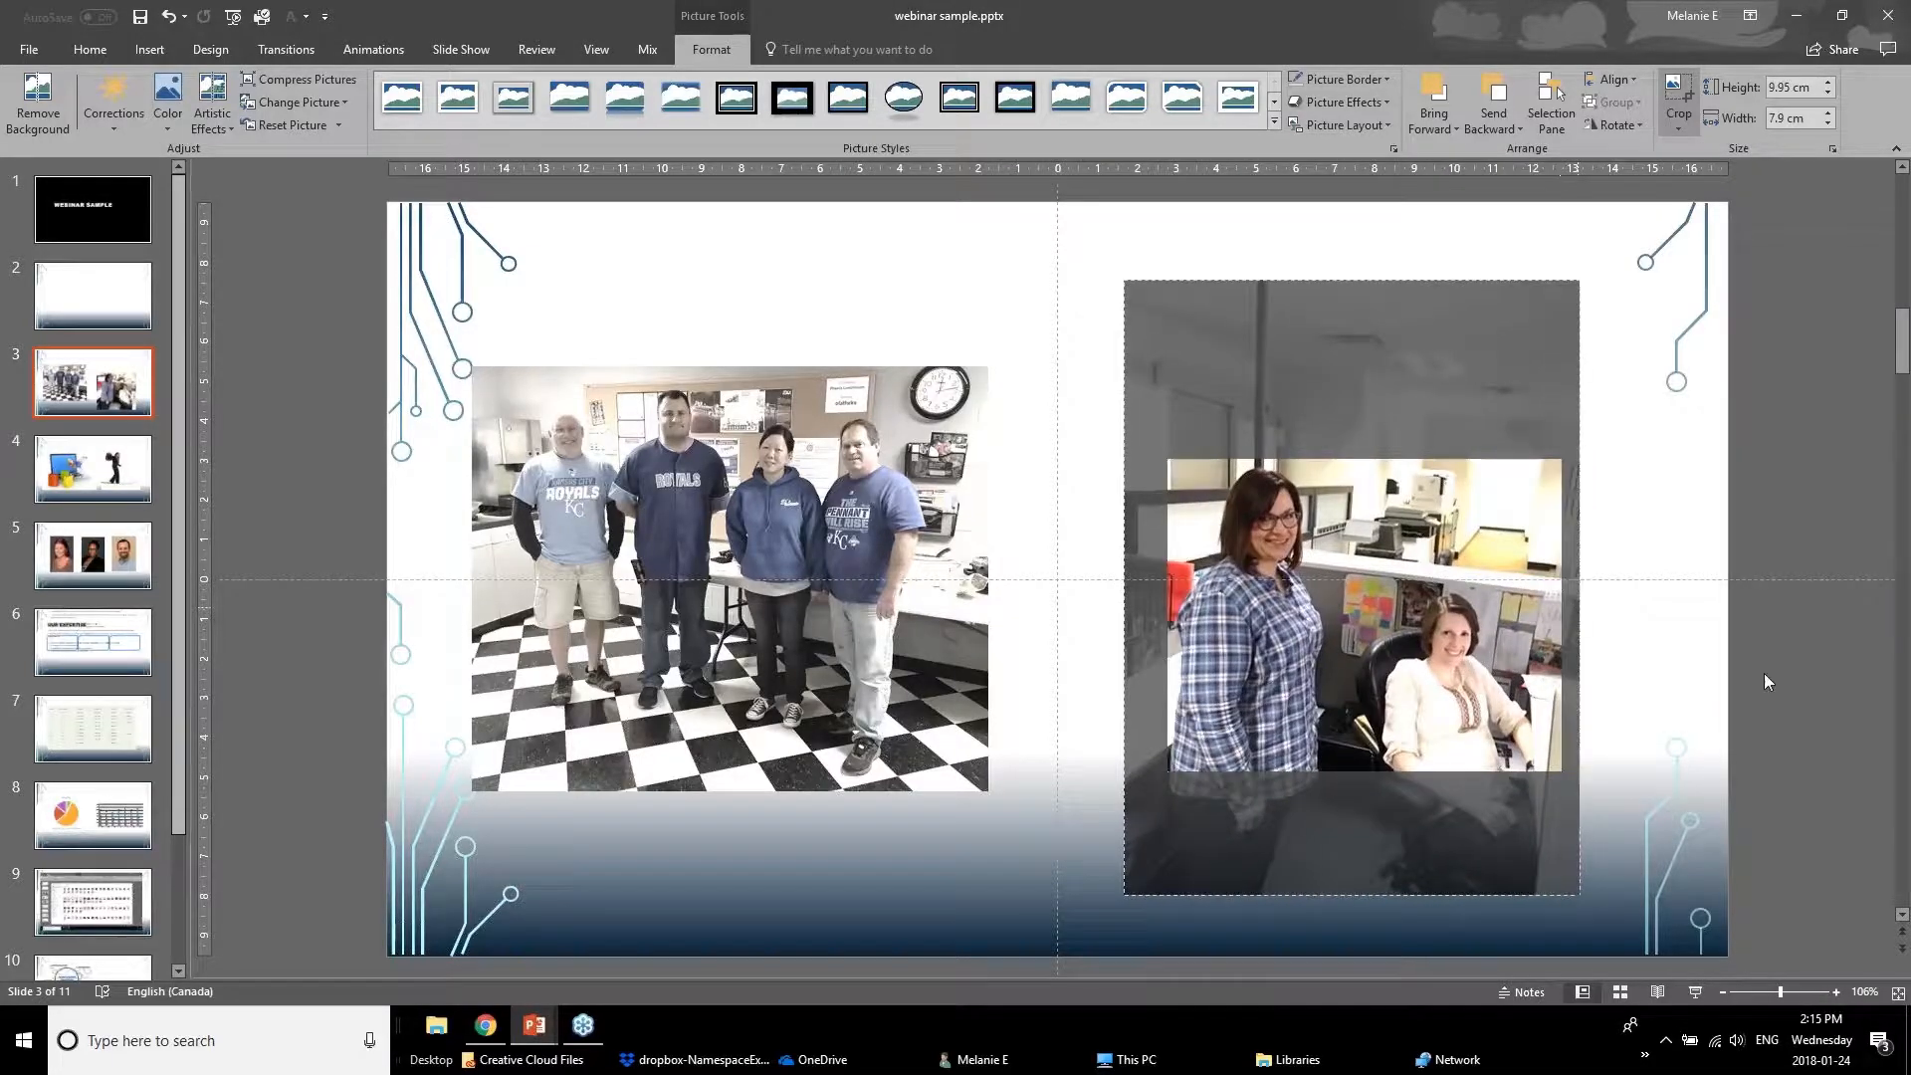
{"action": "left_click", "coordinate": [1765, 680]}
Enlarge the cropped office photo to about 11.37 by 9.03 cm and position it in the right half of the slide.
{"action": "left_click_drag", "start_coordinate": [1469, 681], "coordinate": [1406, 538]}
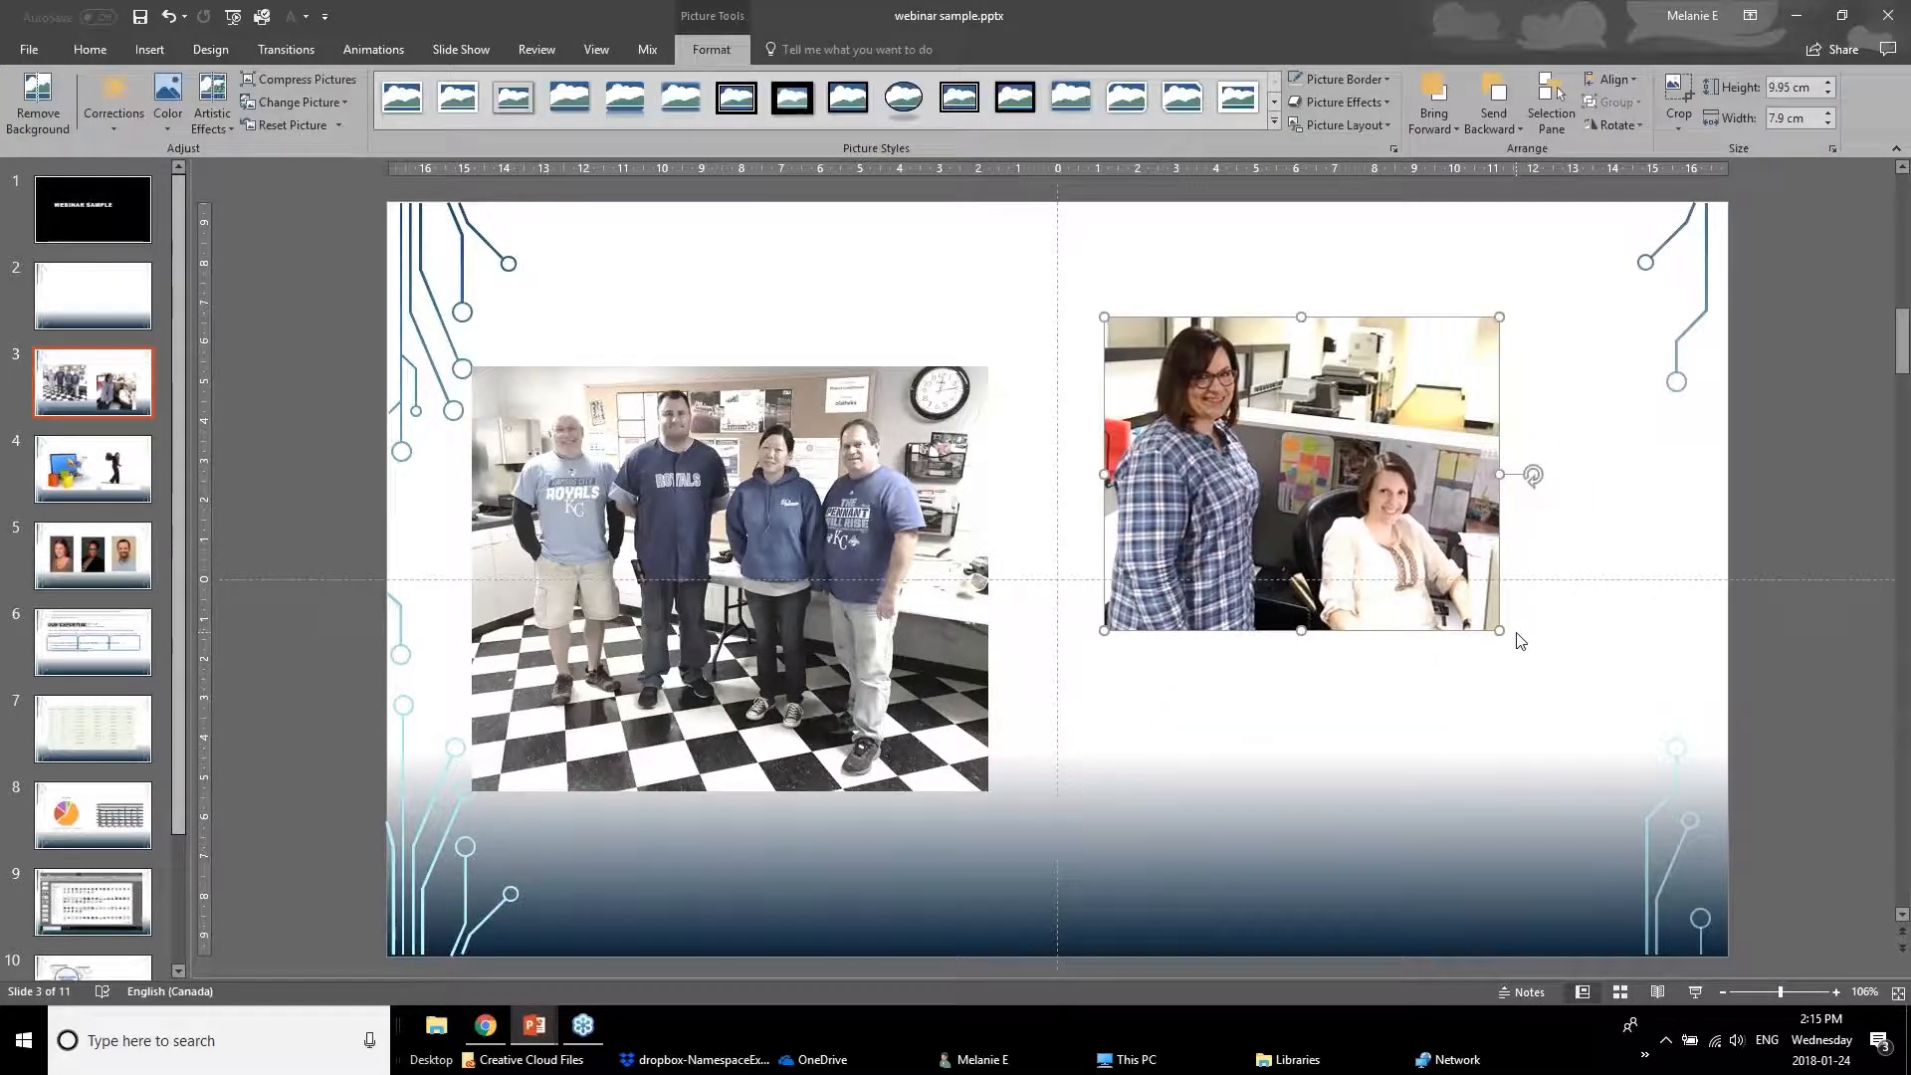
{"action": "left_click_drag", "start_coordinate": [1501, 631], "coordinate": [1555, 683]}
{"action": "left_click_drag", "start_coordinate": [1438, 589], "coordinate": [1471, 669]}
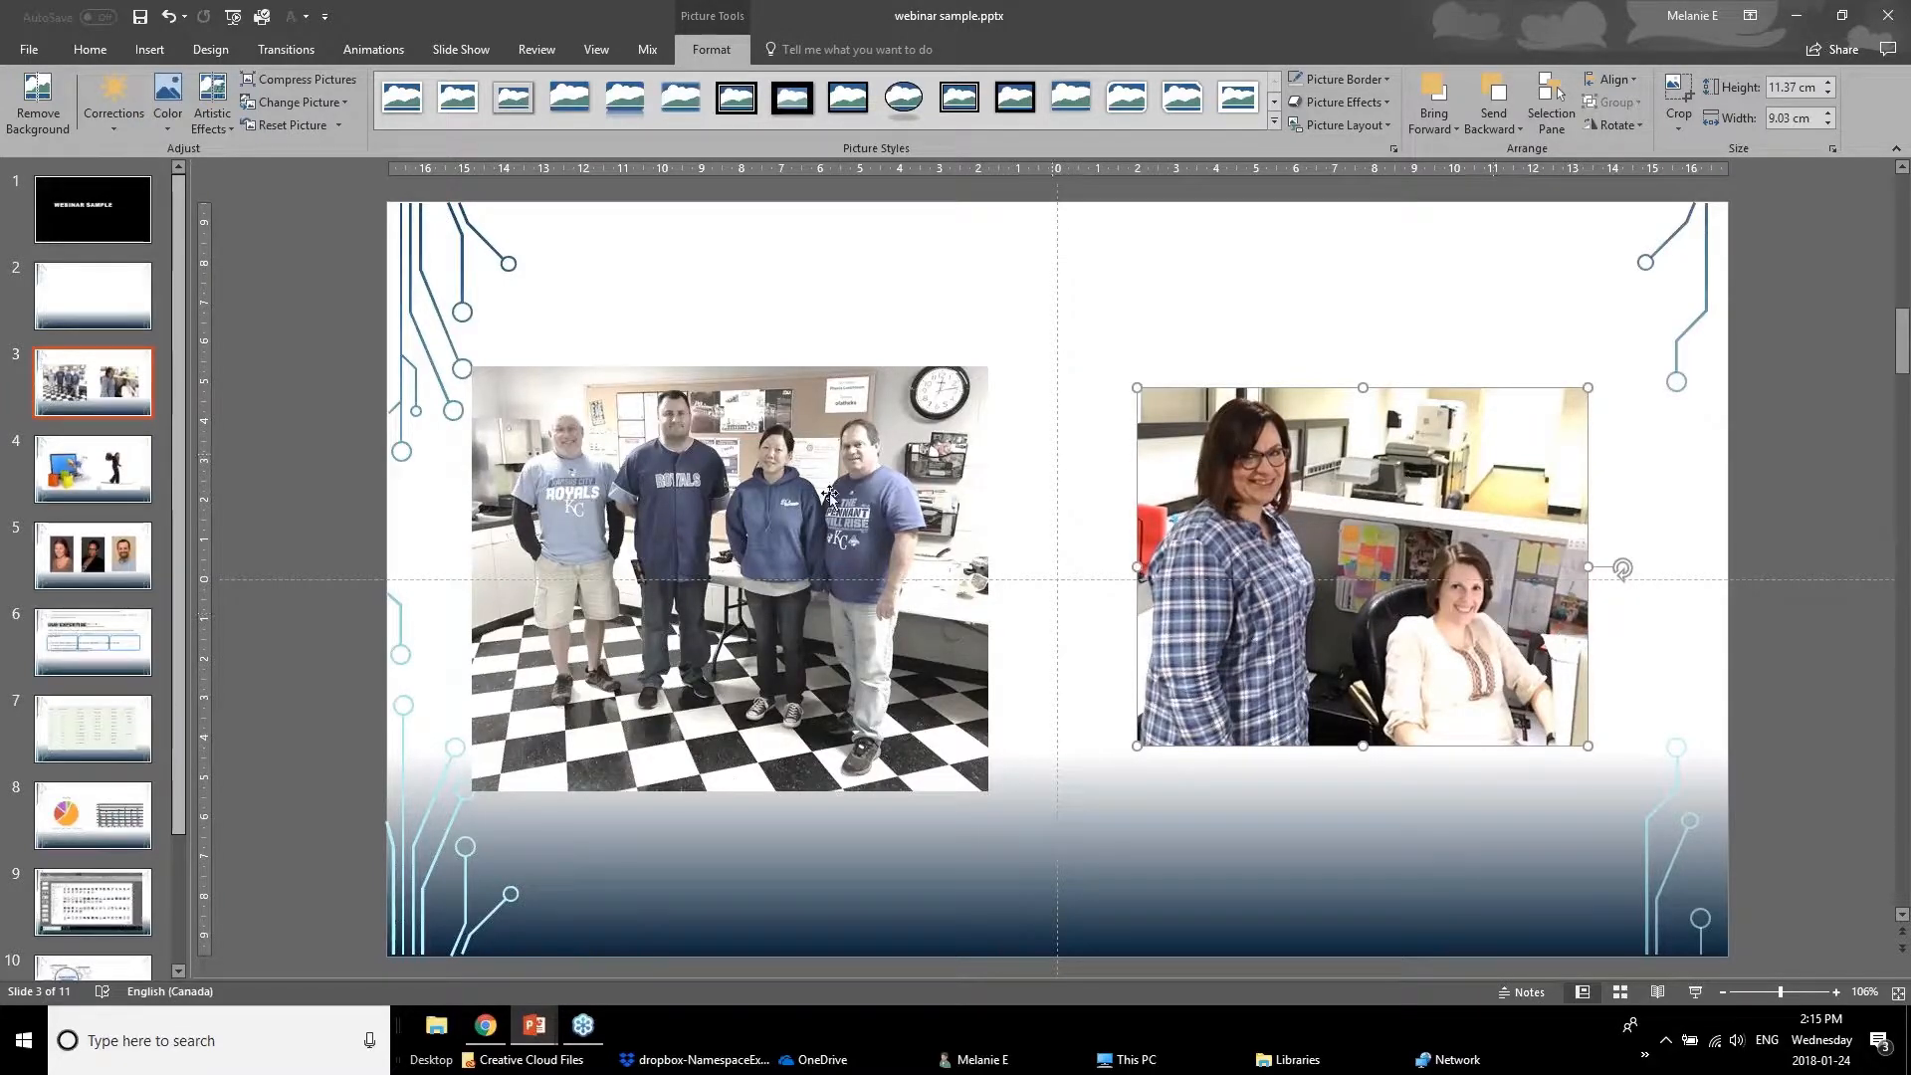
Crop the checkered floor and legs off the group photo, leaving it about 5.38 cm high, and move it slightly down.
{"action": "left_click", "coordinate": [727, 493]}
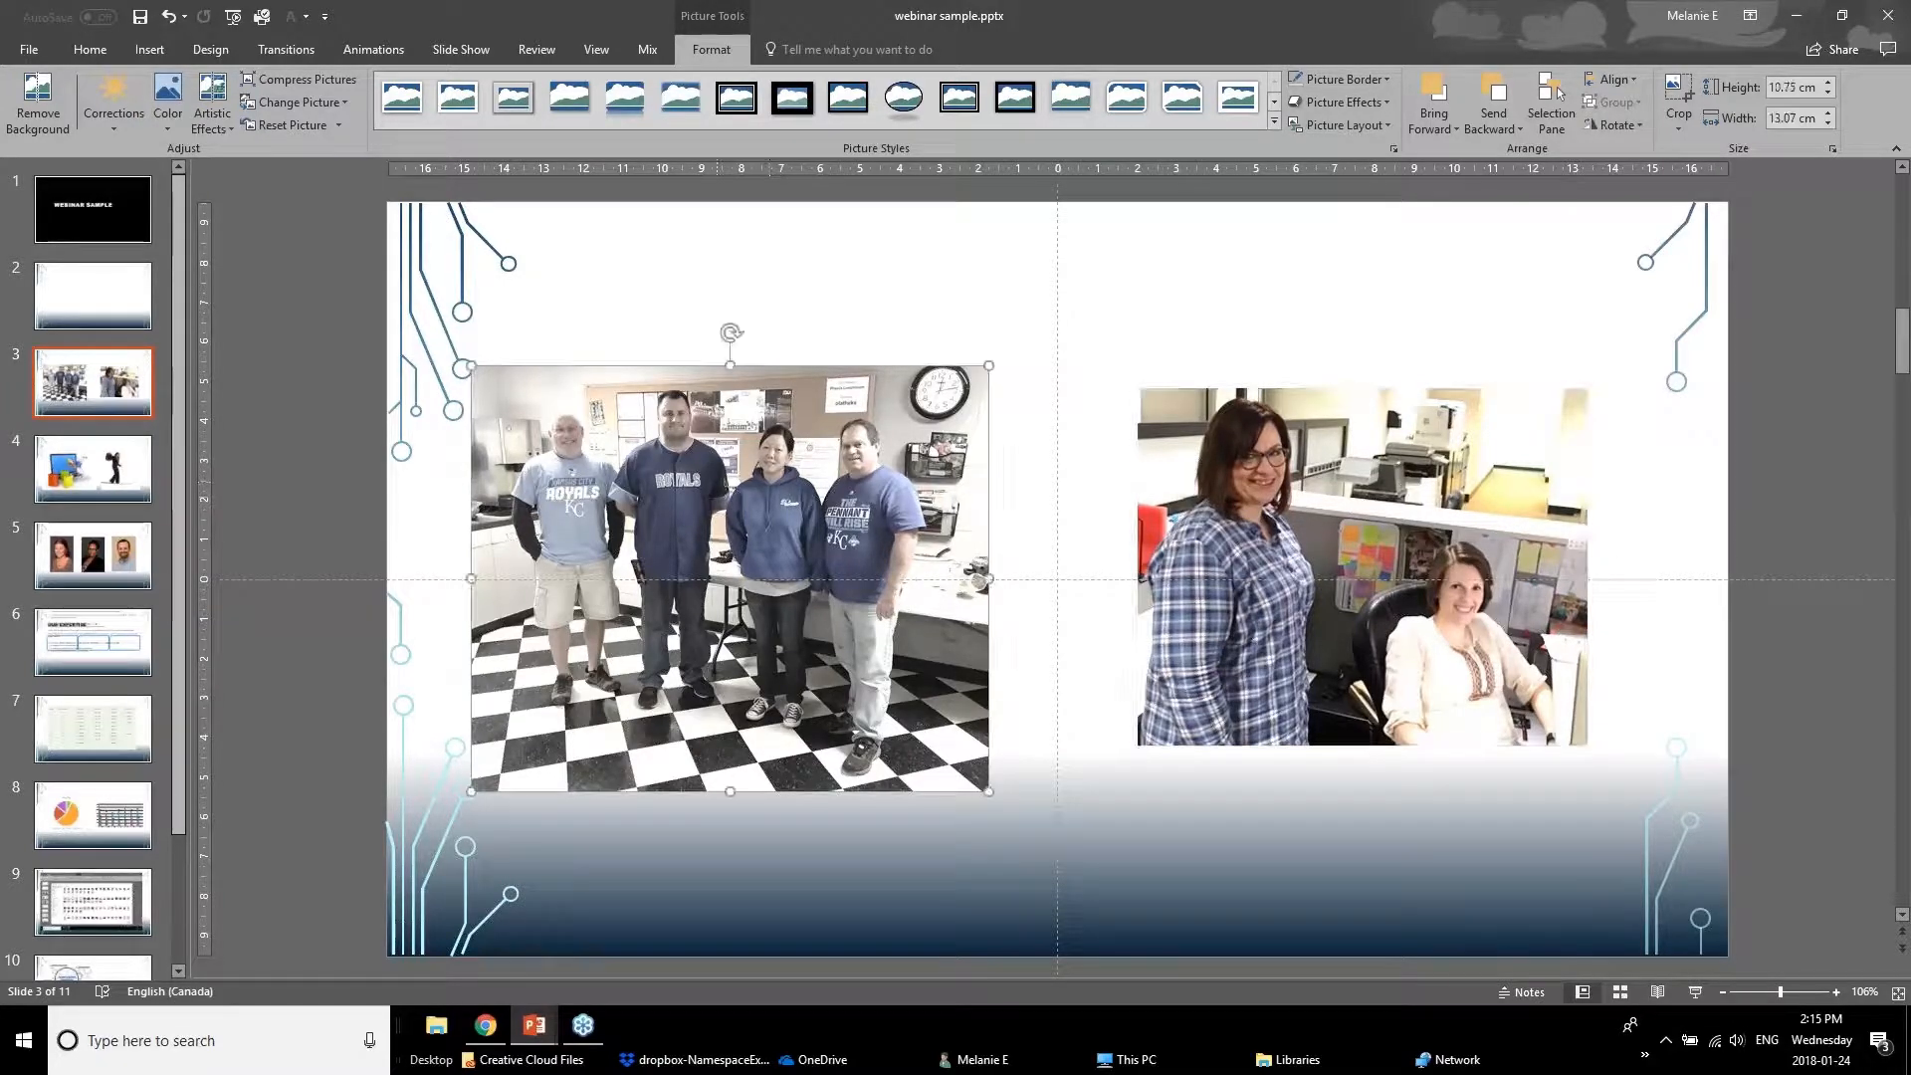
{"action": "left_click", "coordinate": [1678, 100]}
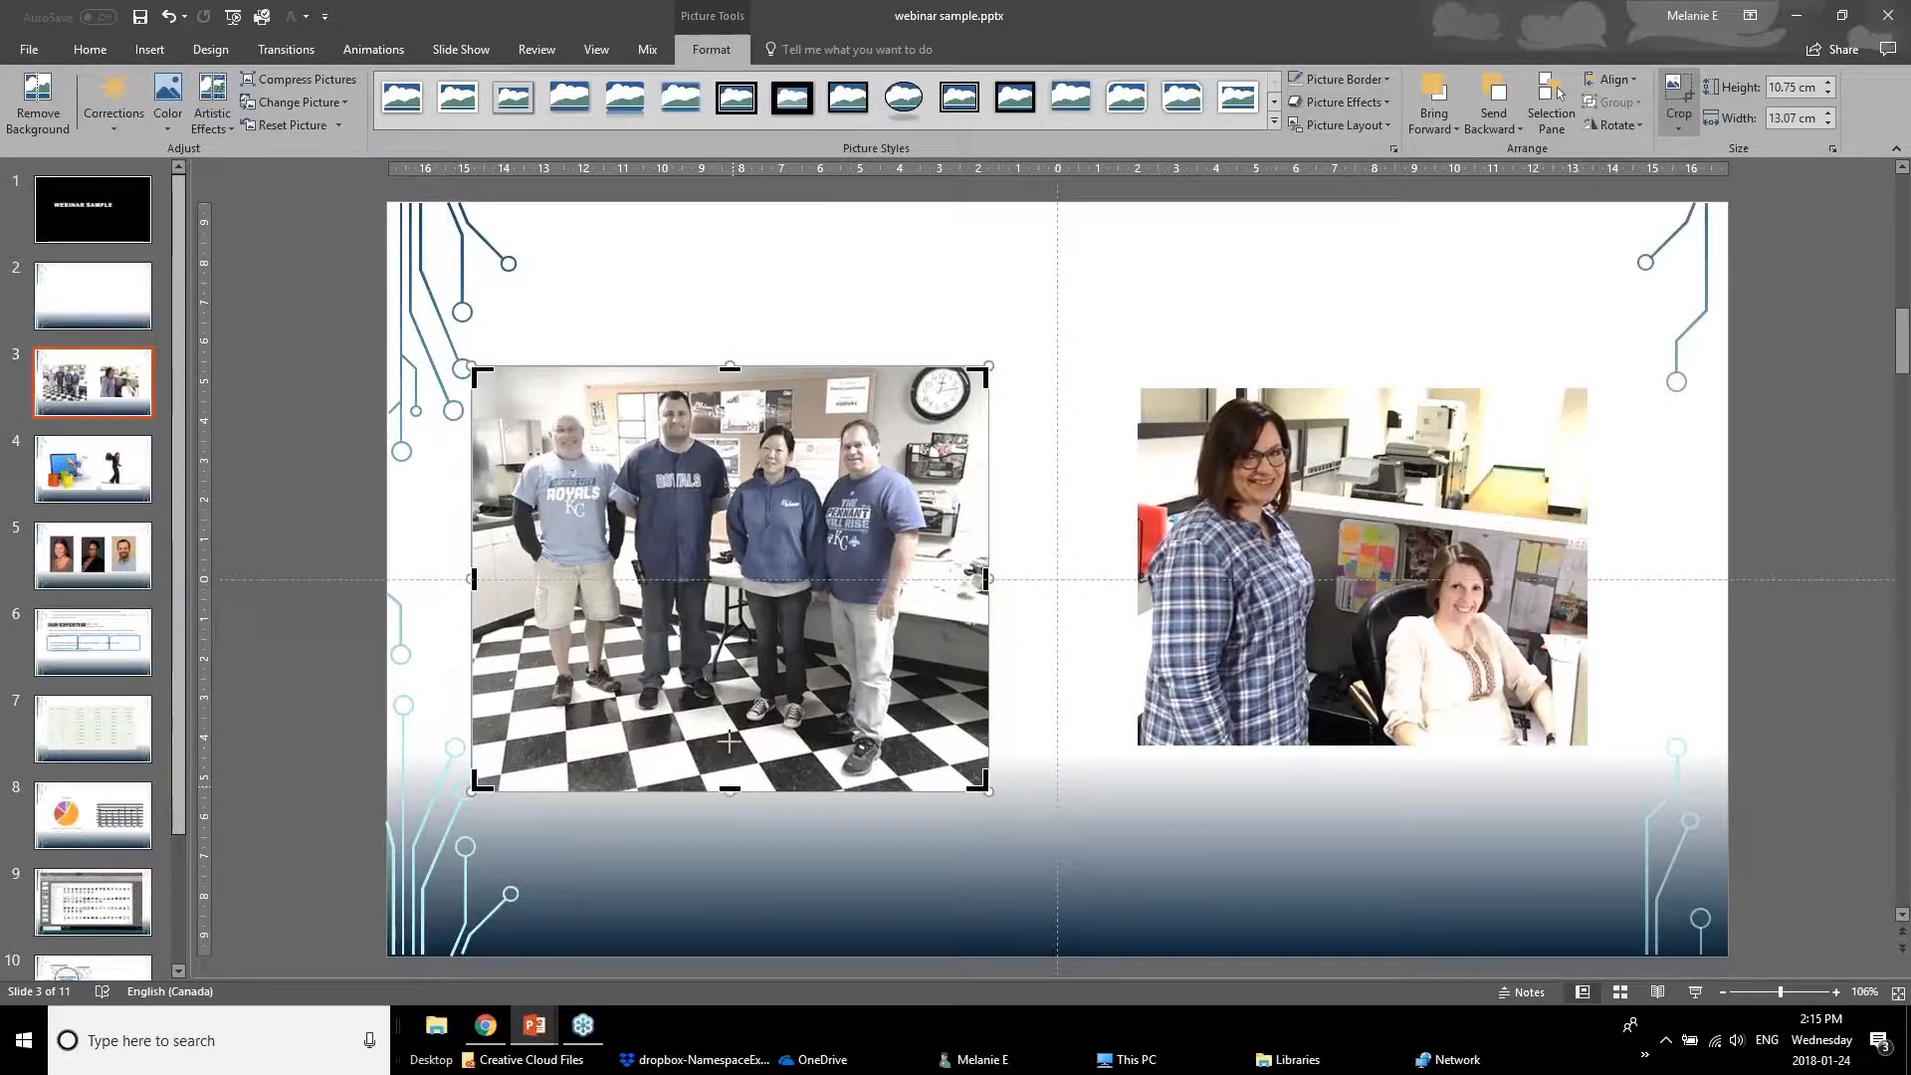
{"action": "left_click_drag", "start_coordinate": [729, 741], "coordinate": [754, 577]}
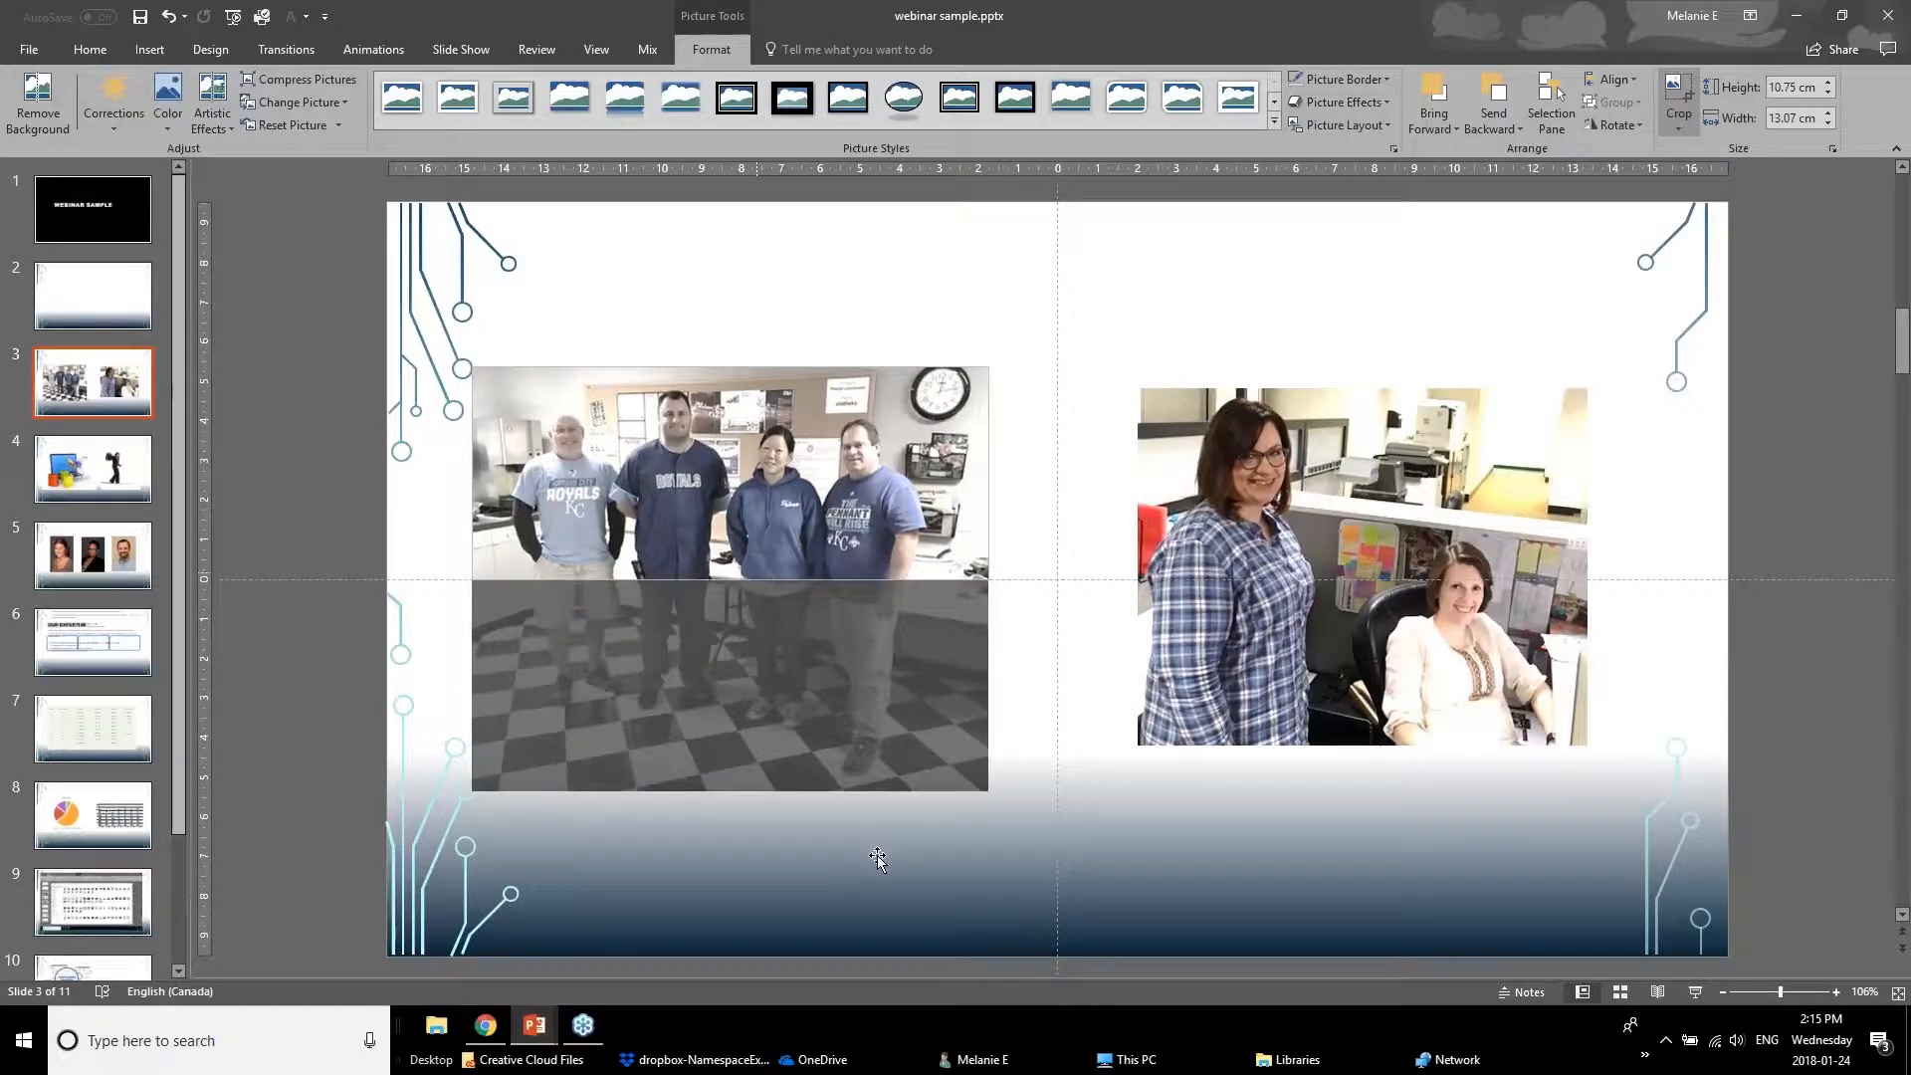
{"action": "left_click", "coordinate": [289, 752]}
{"action": "left_click_drag", "start_coordinate": [712, 469], "coordinate": [721, 535]}
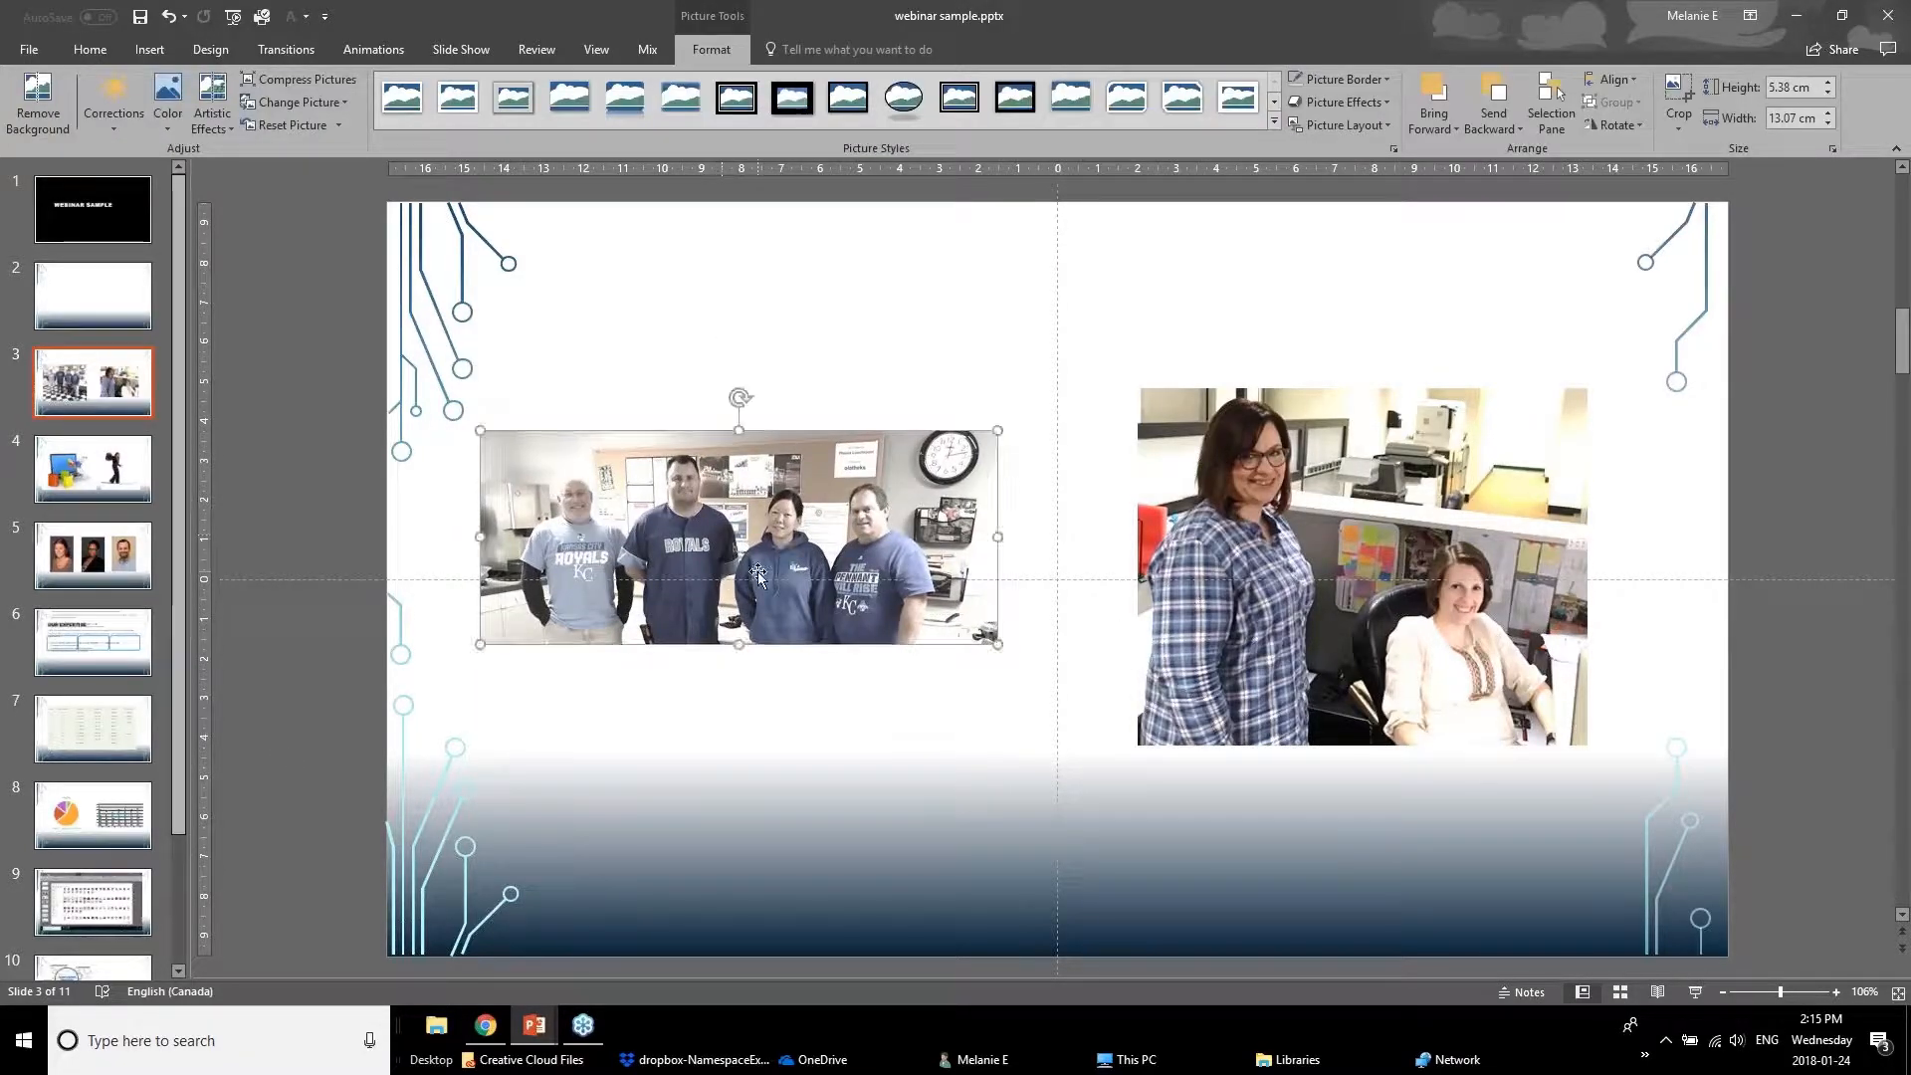
Reduce the office photo's color saturation to 33% to match the group photo.
{"action": "left_click", "coordinate": [1363, 530]}
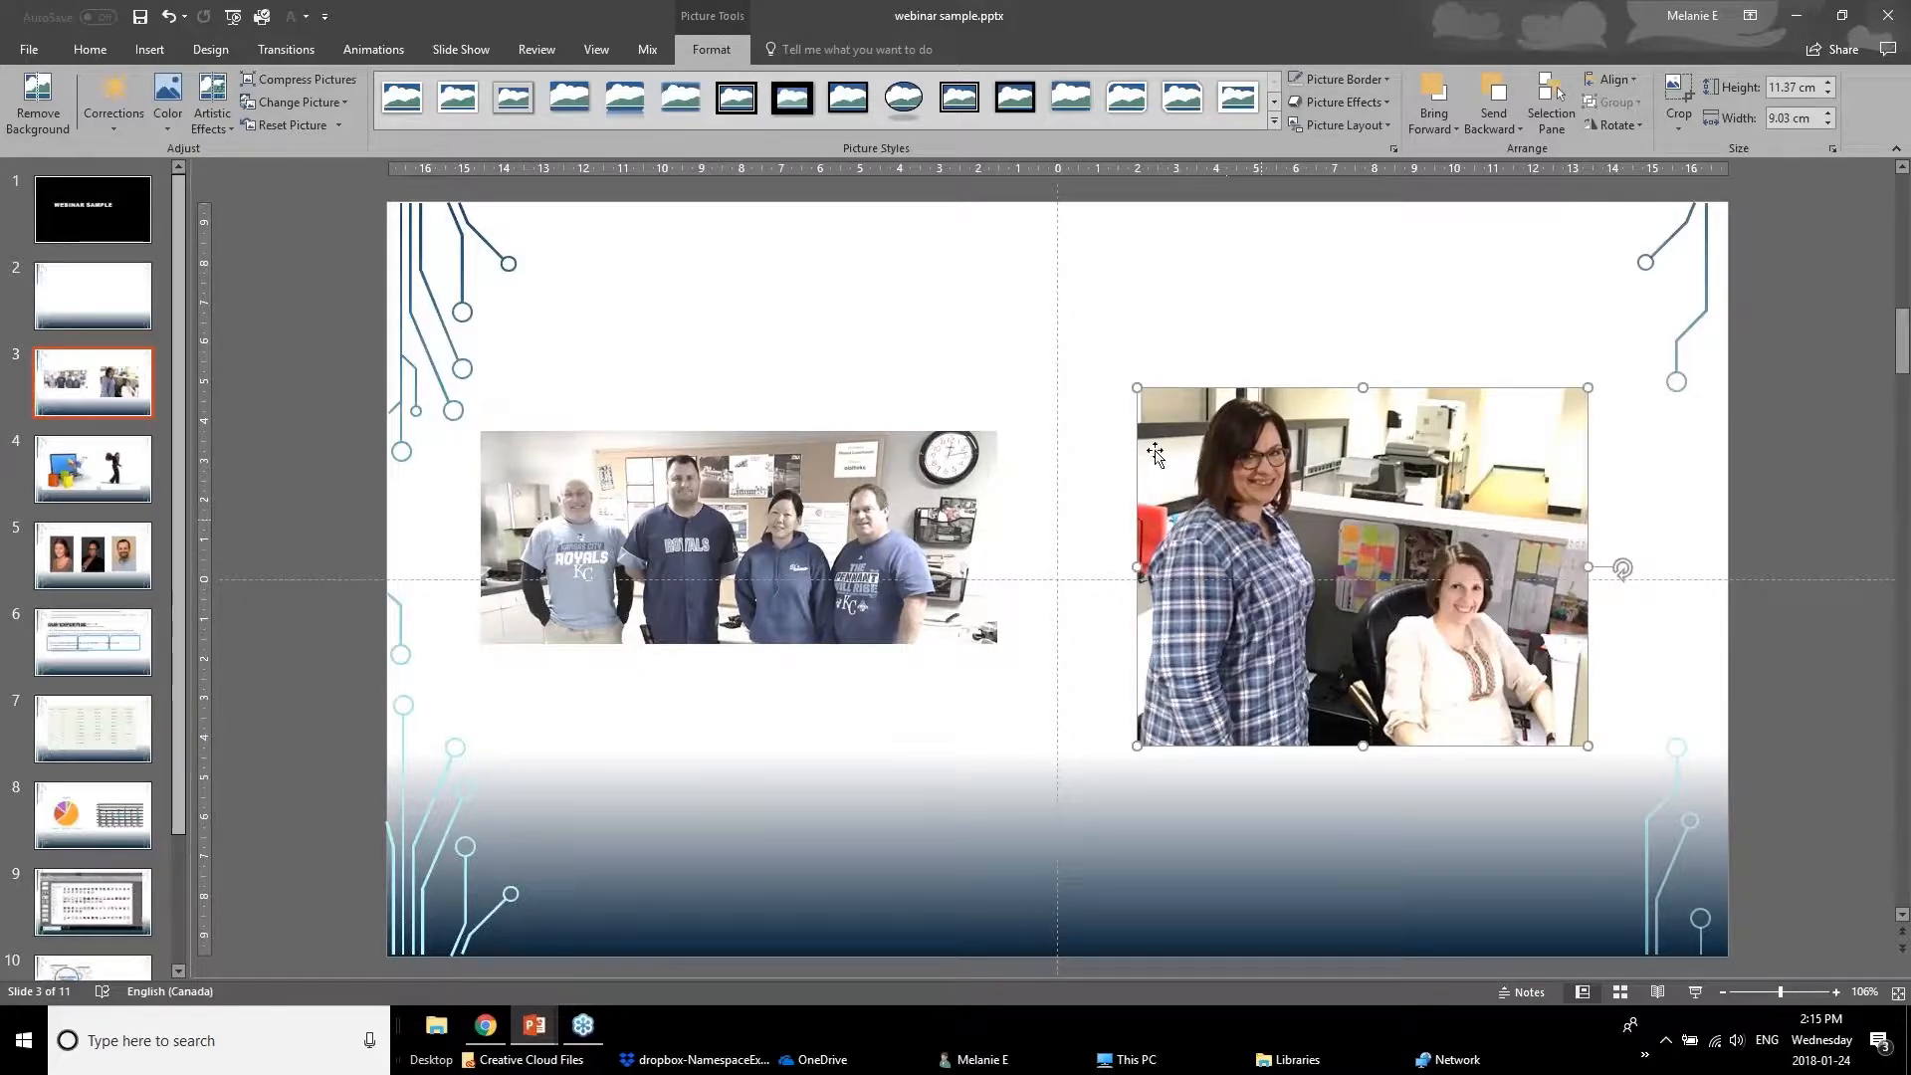
{"action": "left_click", "coordinate": [167, 100]}
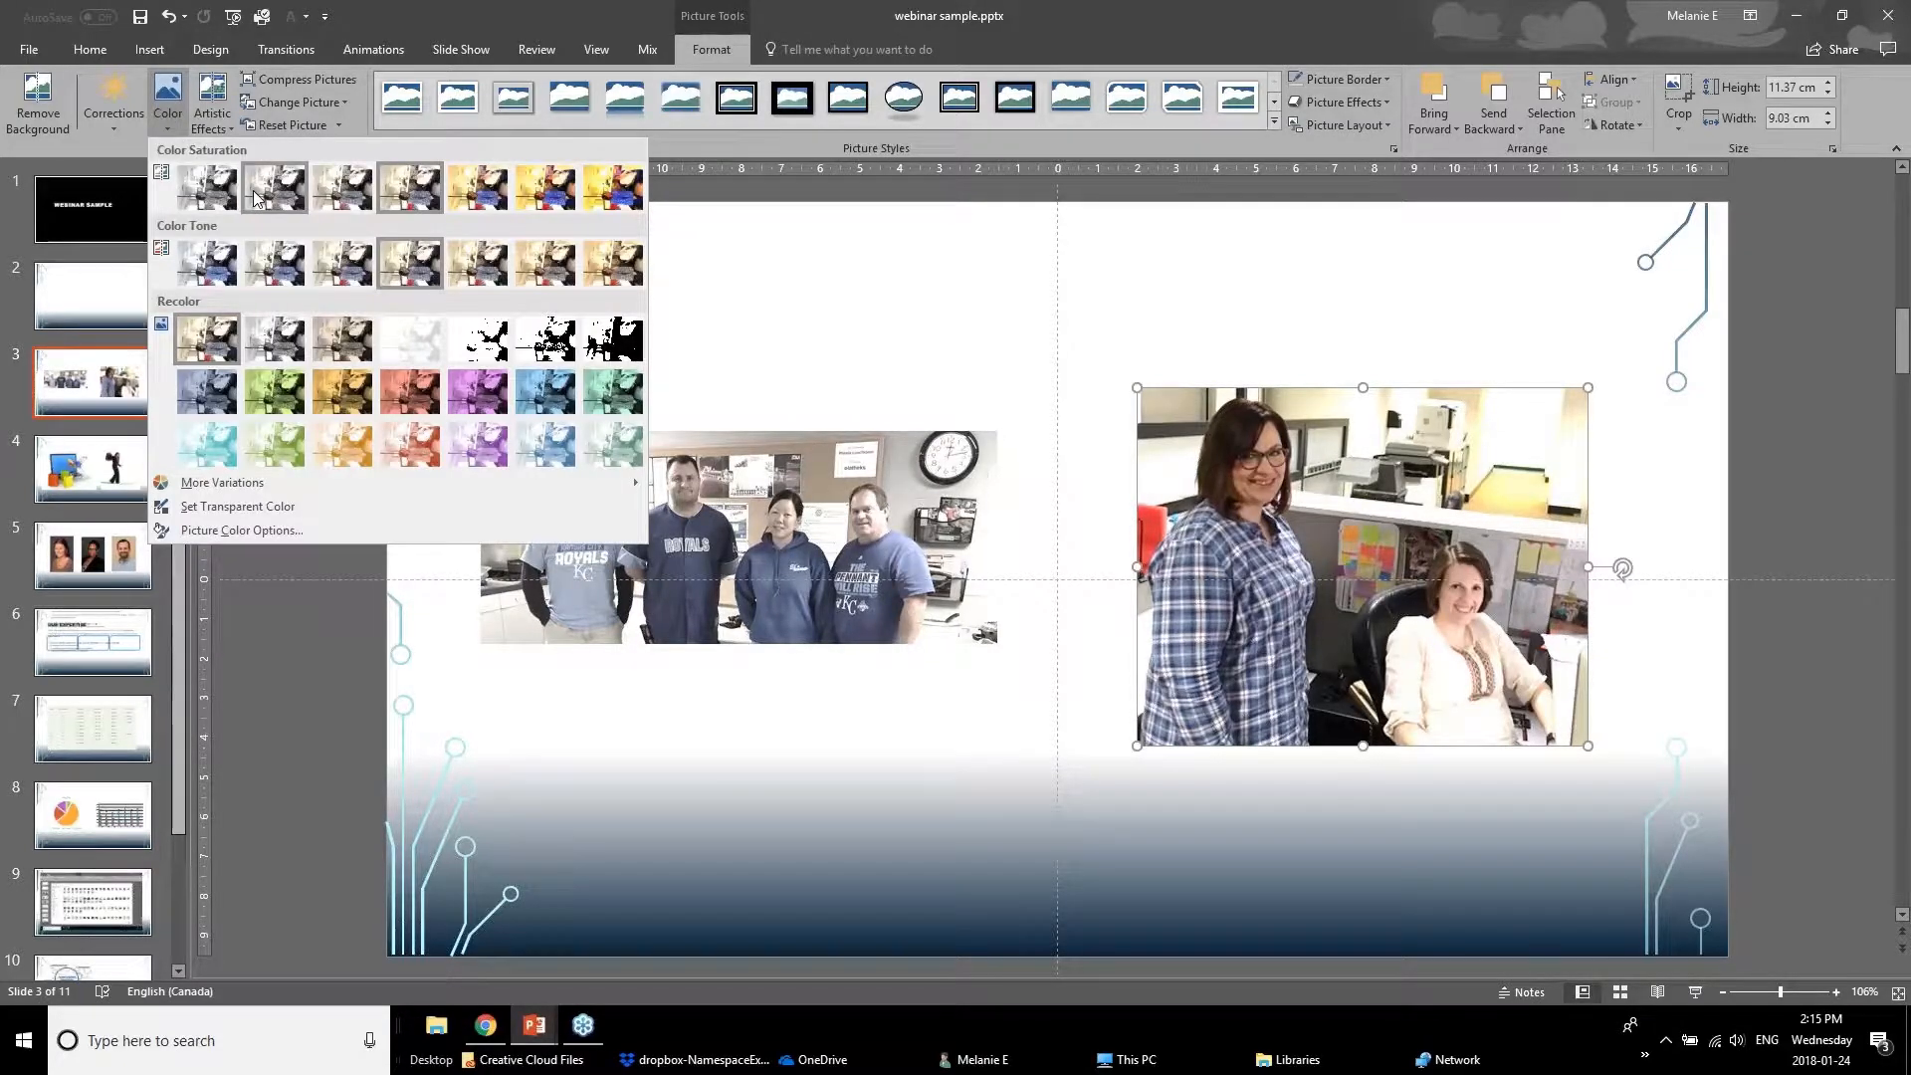
{"action": "left_click", "coordinate": [254, 197]}
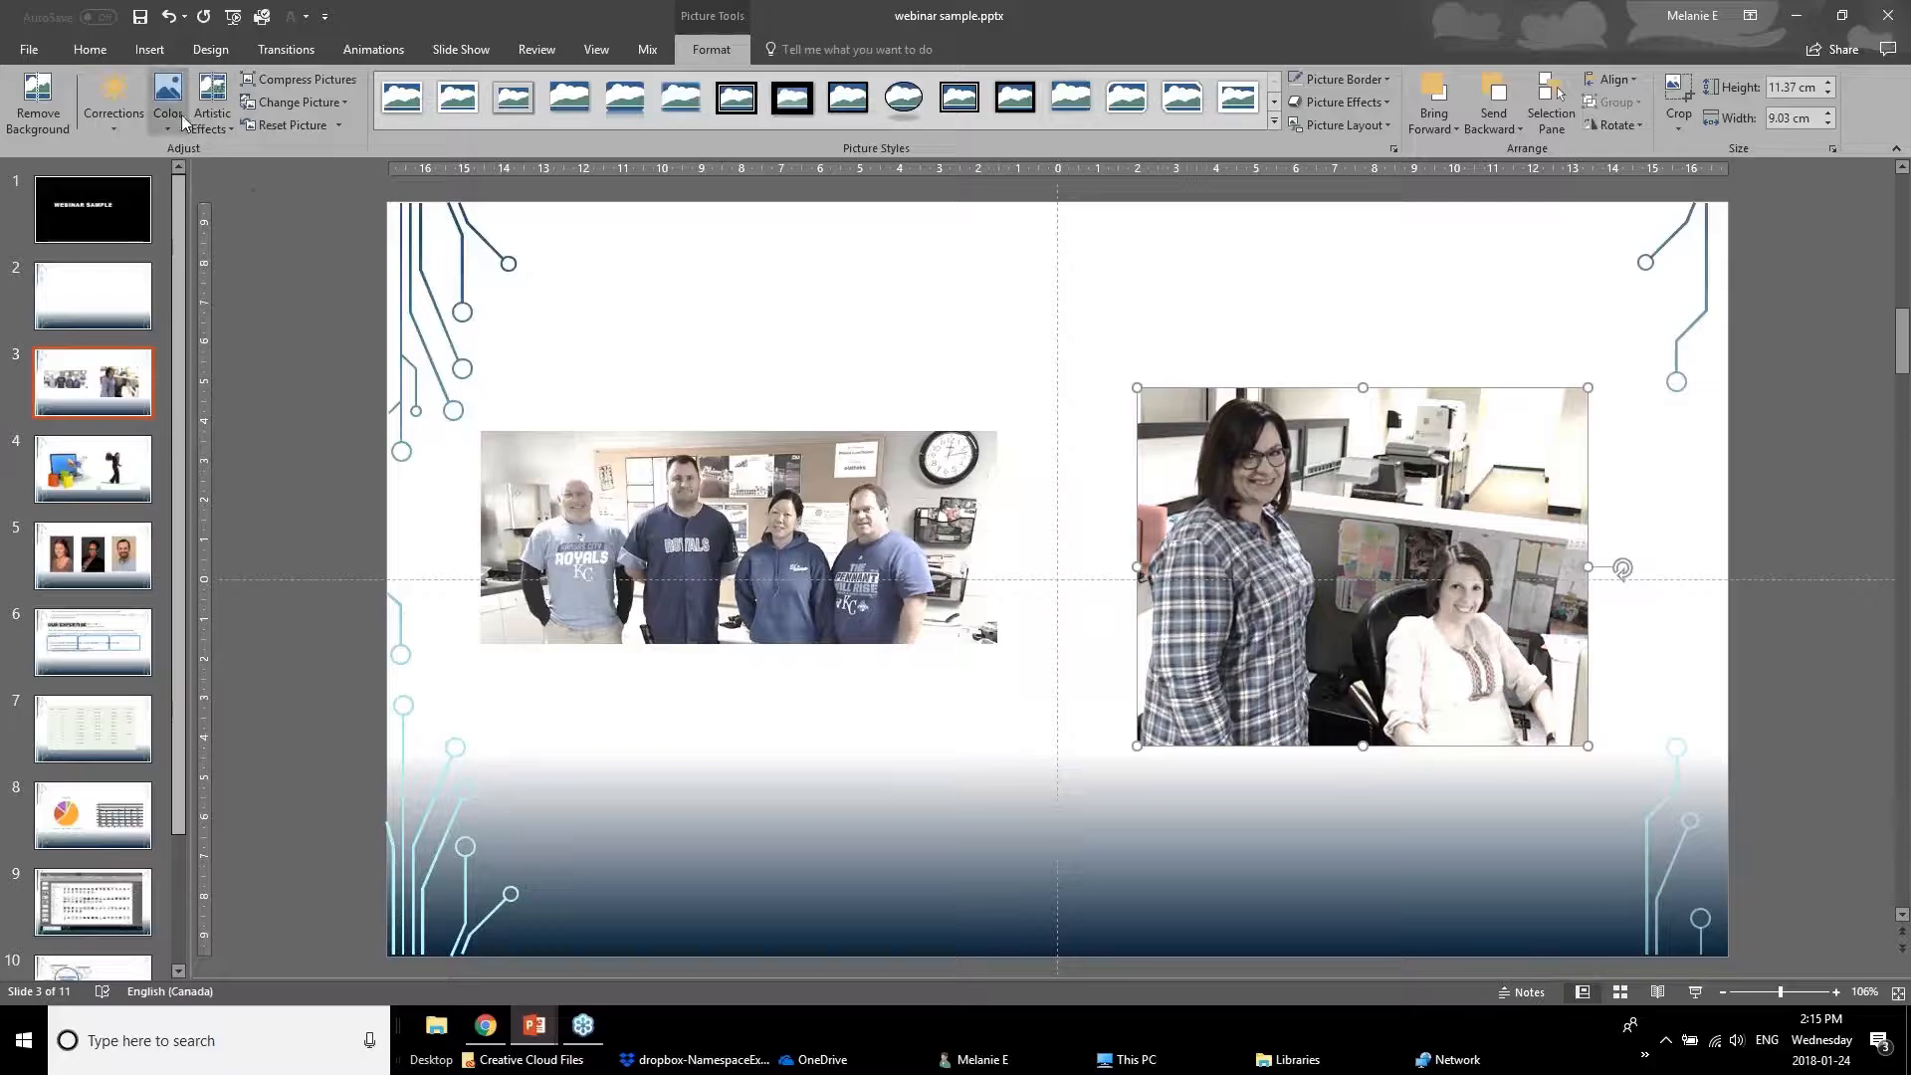
{"action": "left_click", "coordinate": [944, 705]}
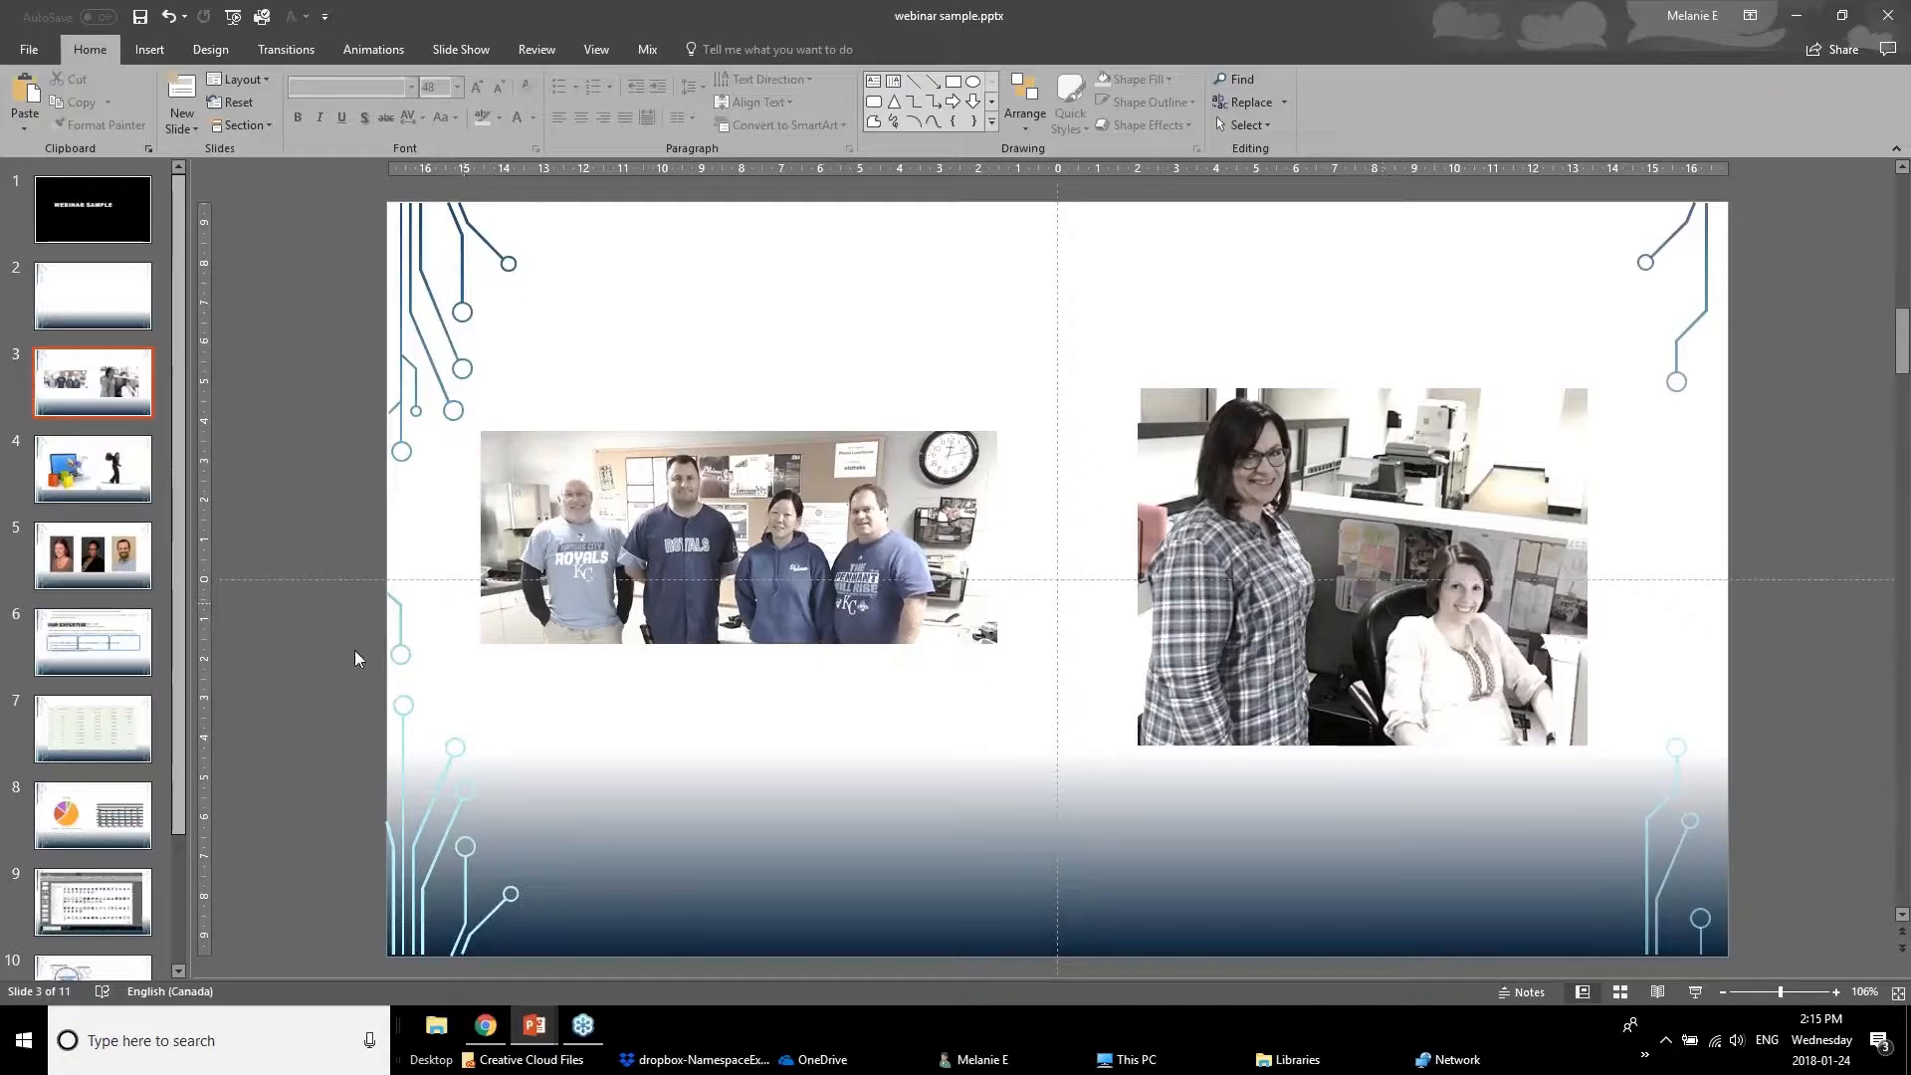
View the Removing Background slide in the January 2018 PowerPoint webinar presentation, and return to webinar sample.pptx.
{"action": "mouse_move", "coordinate": [545, 1038]}
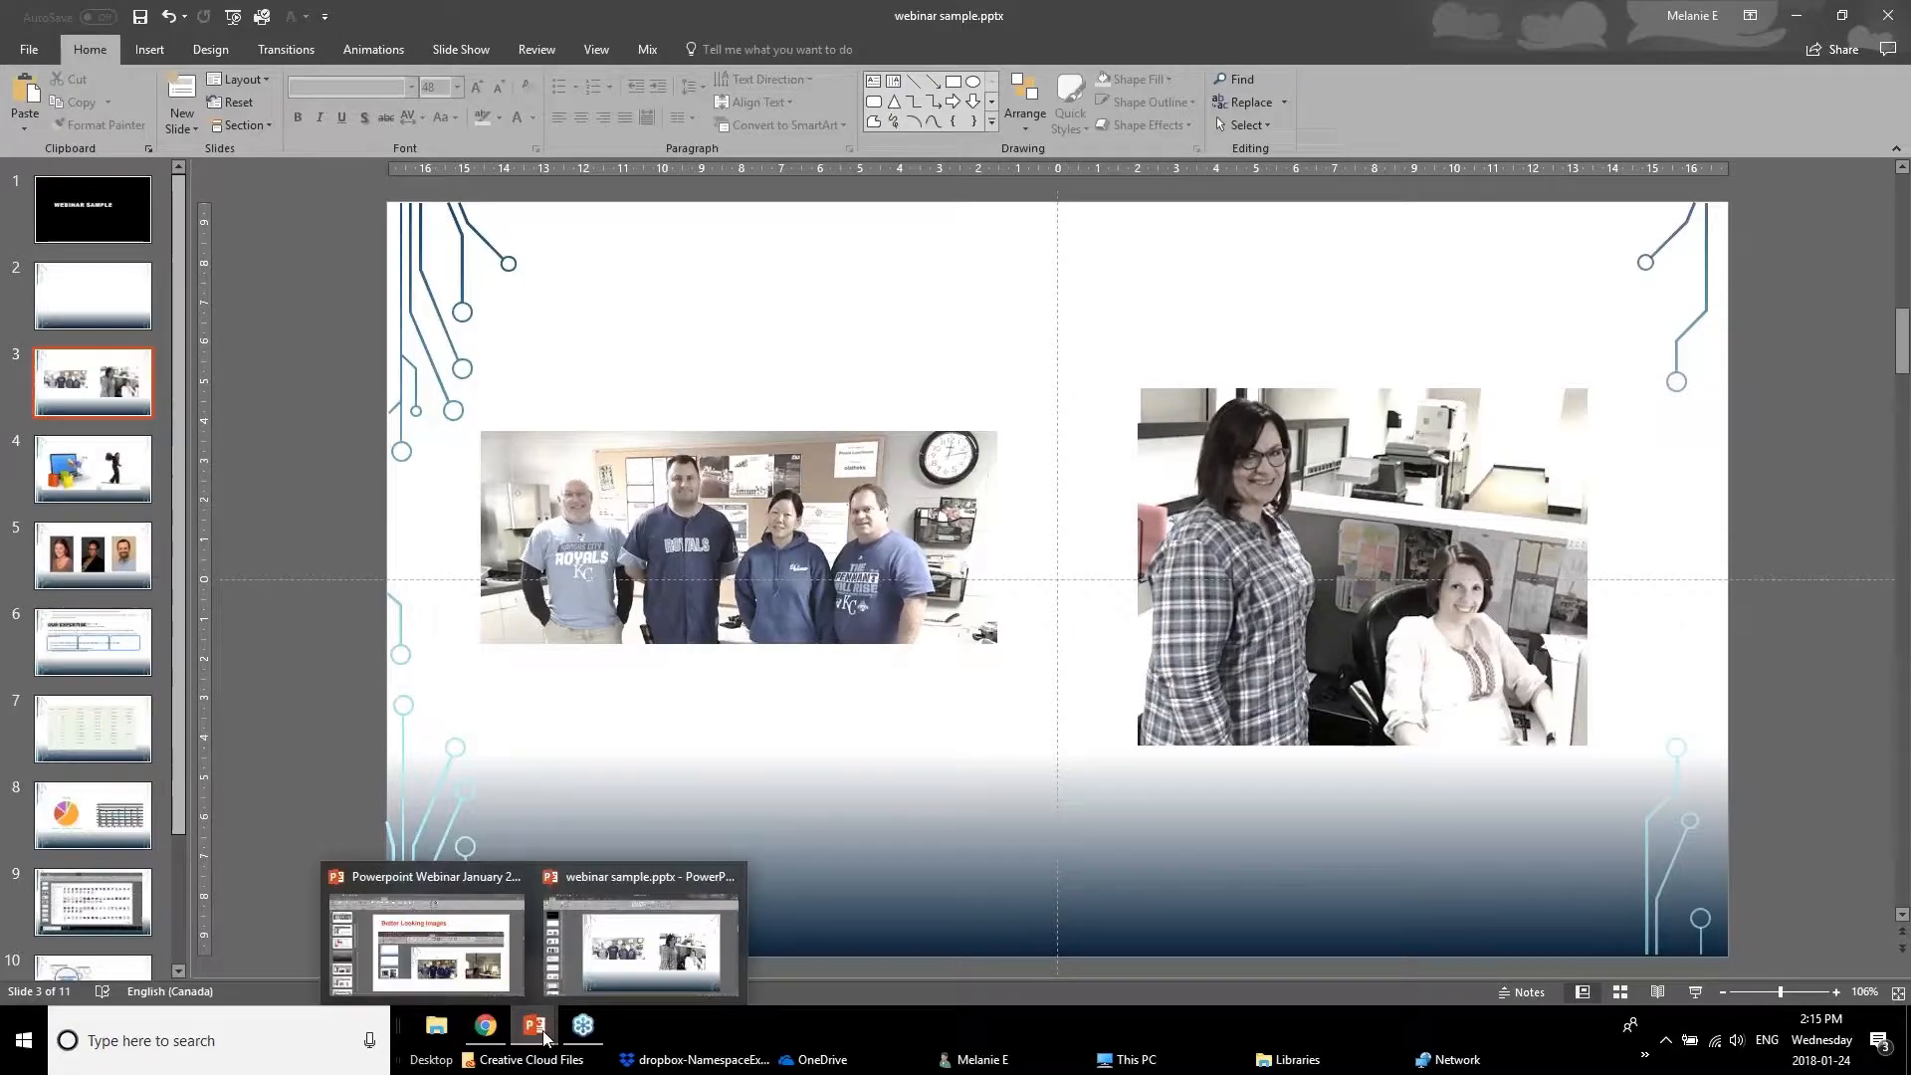
{"action": "left_click", "coordinate": [500, 975]}
{"action": "left_click", "coordinate": [50, 912]}
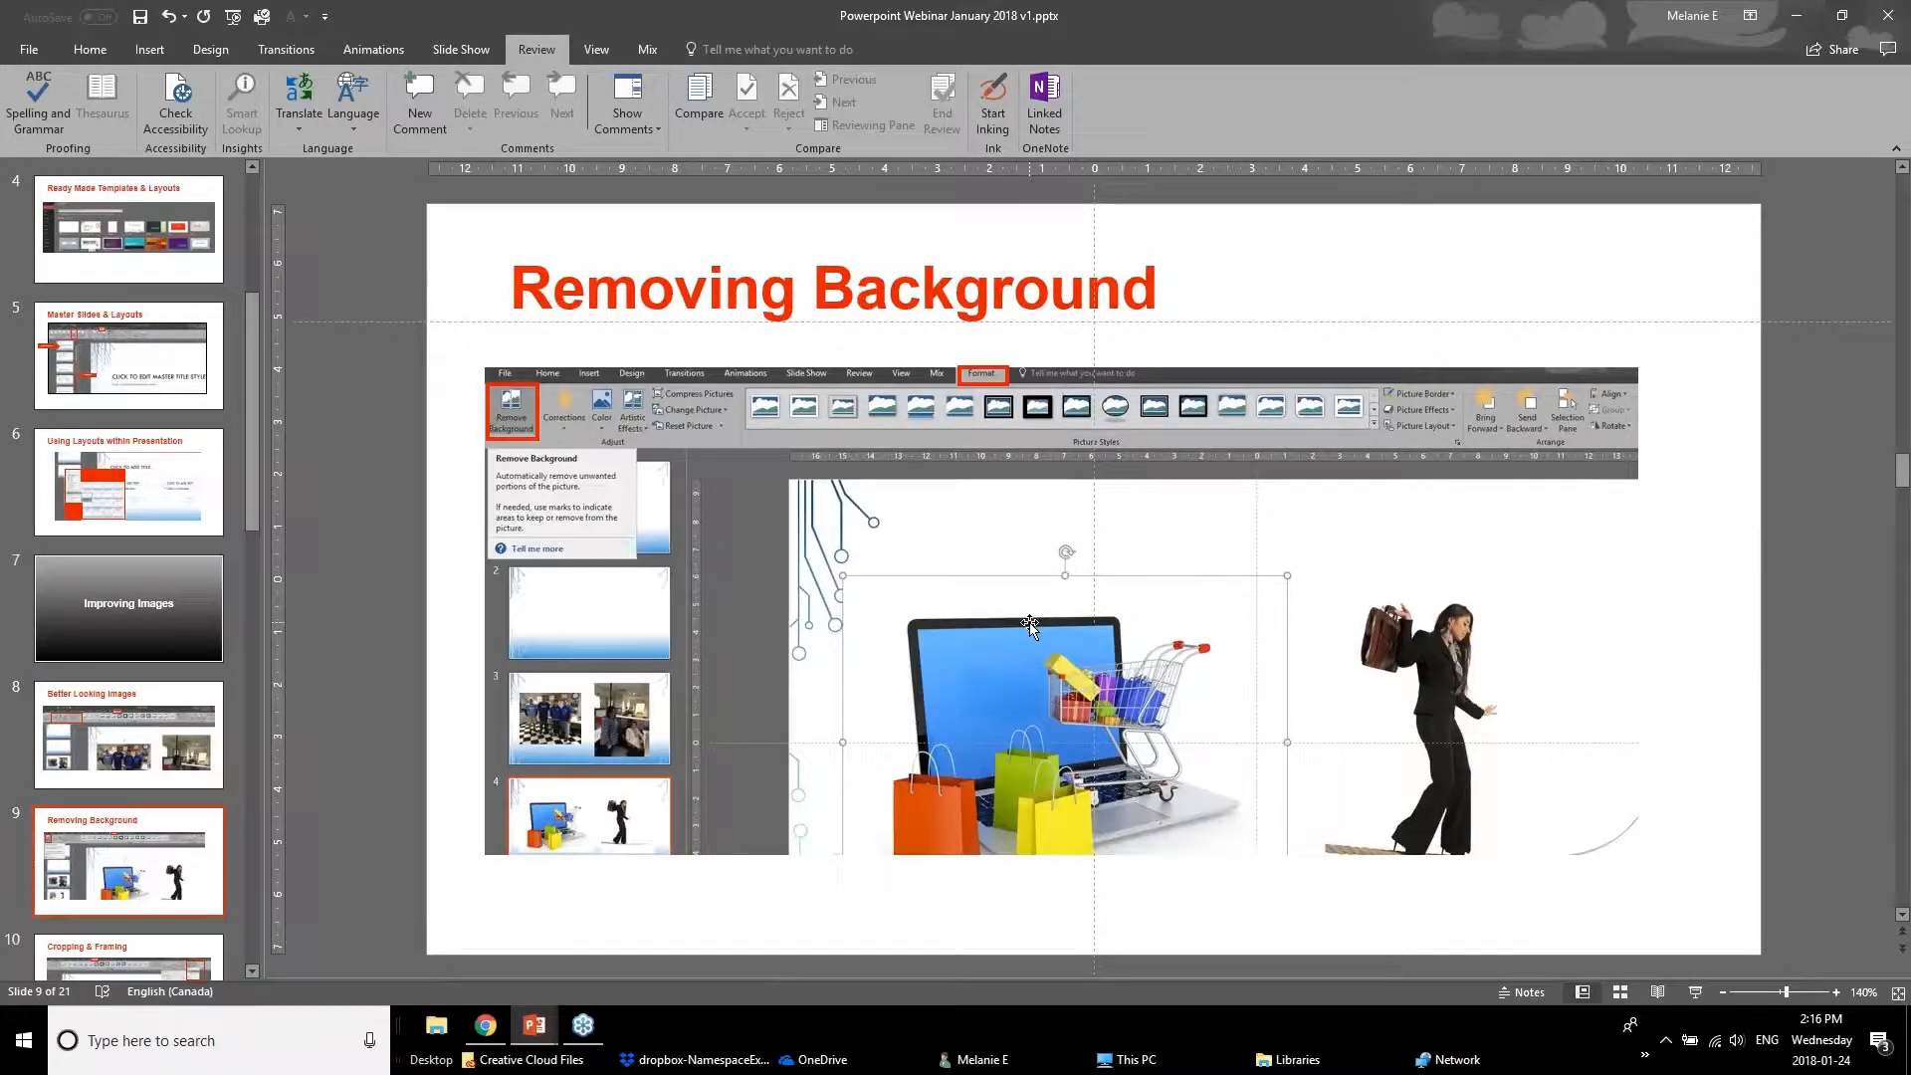
{"action": "left_click", "coordinate": [528, 1027]}
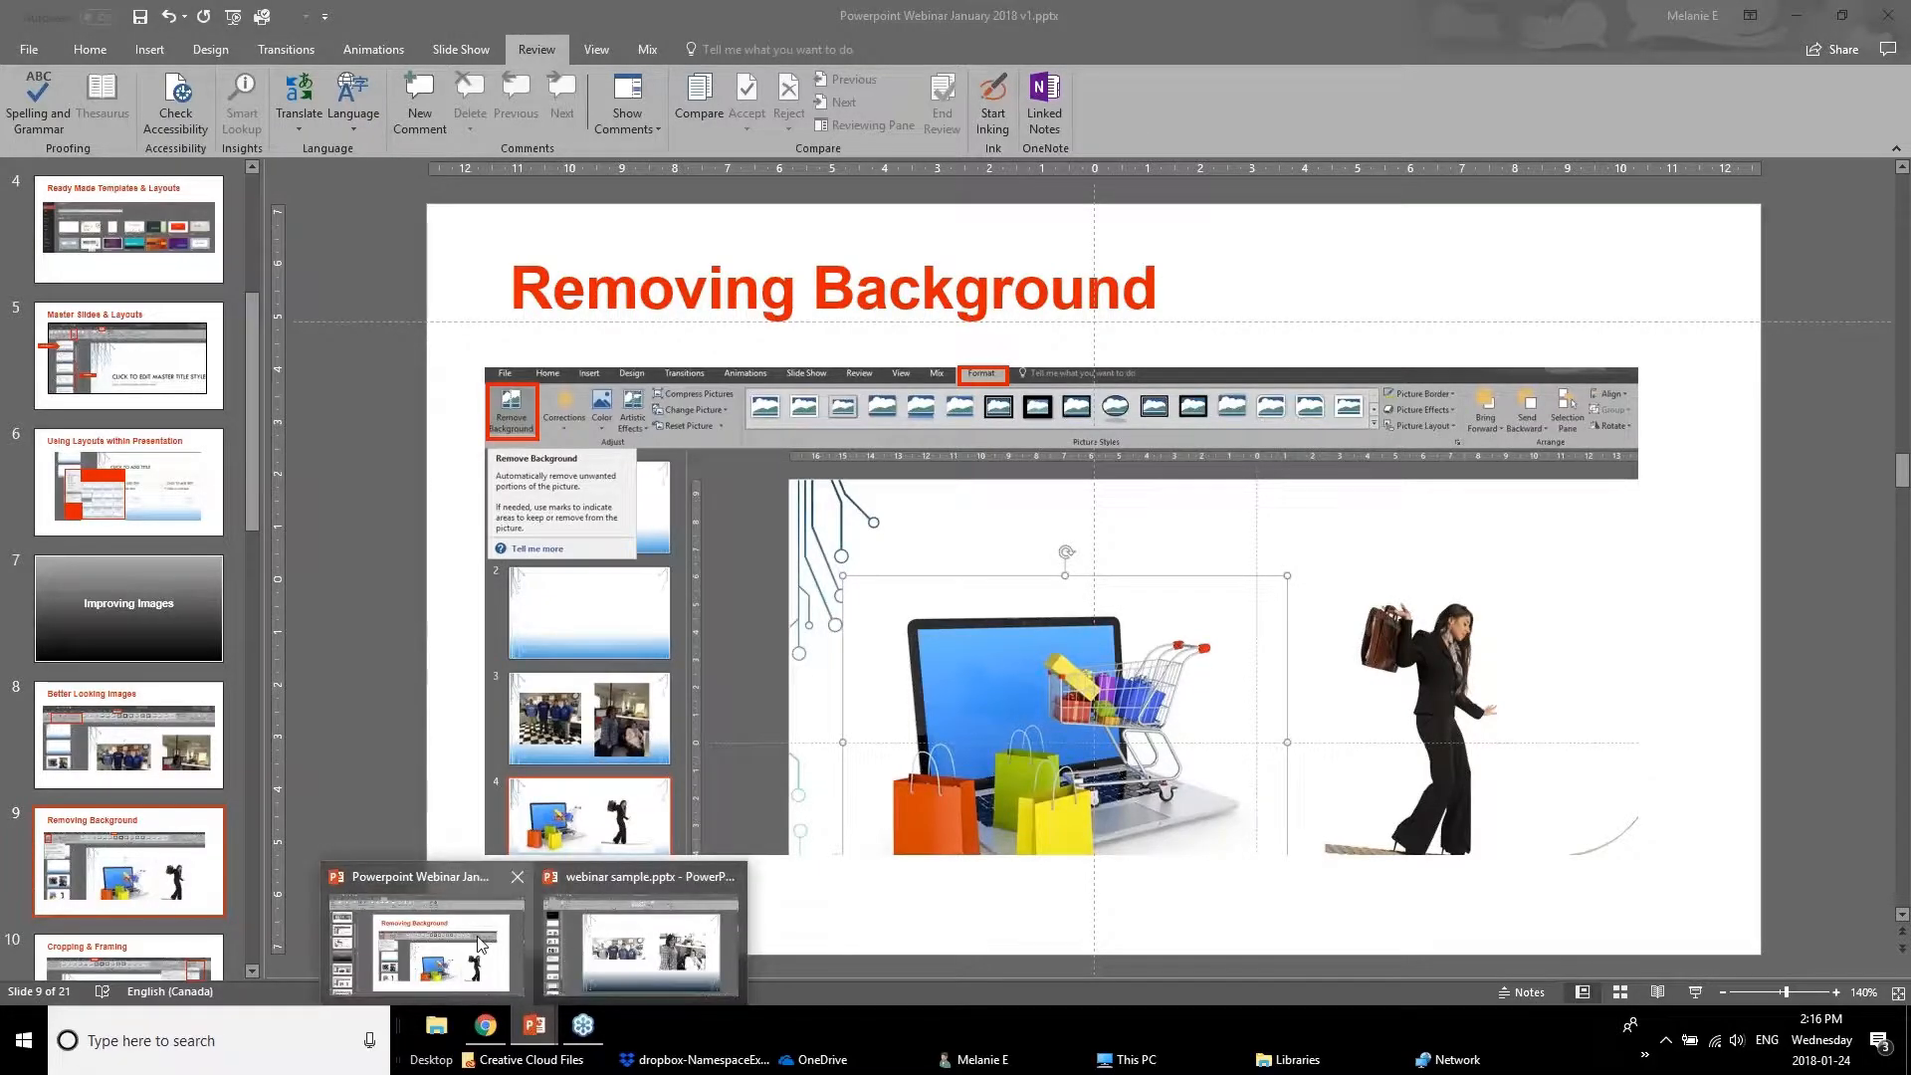
{"action": "left_click", "coordinate": [600, 925]}
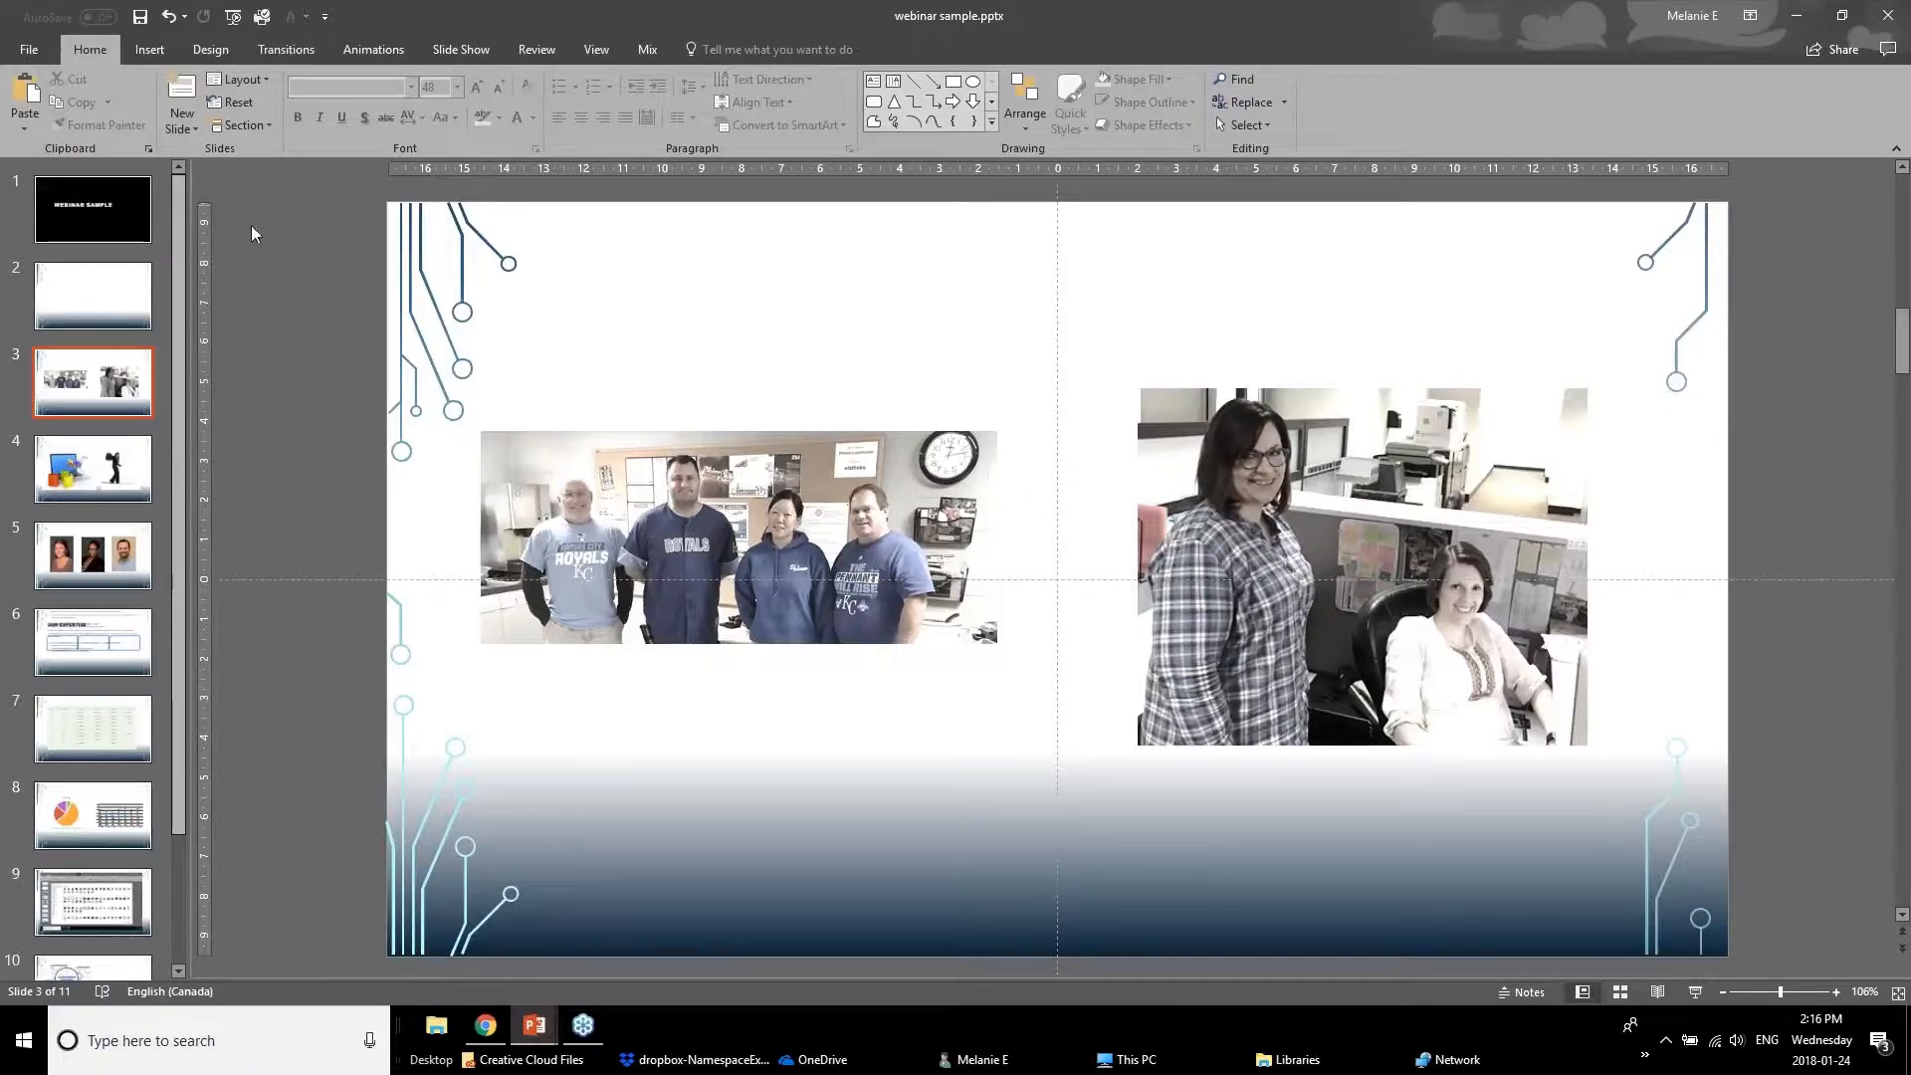
{"action": "left_click", "coordinate": [240, 14]}
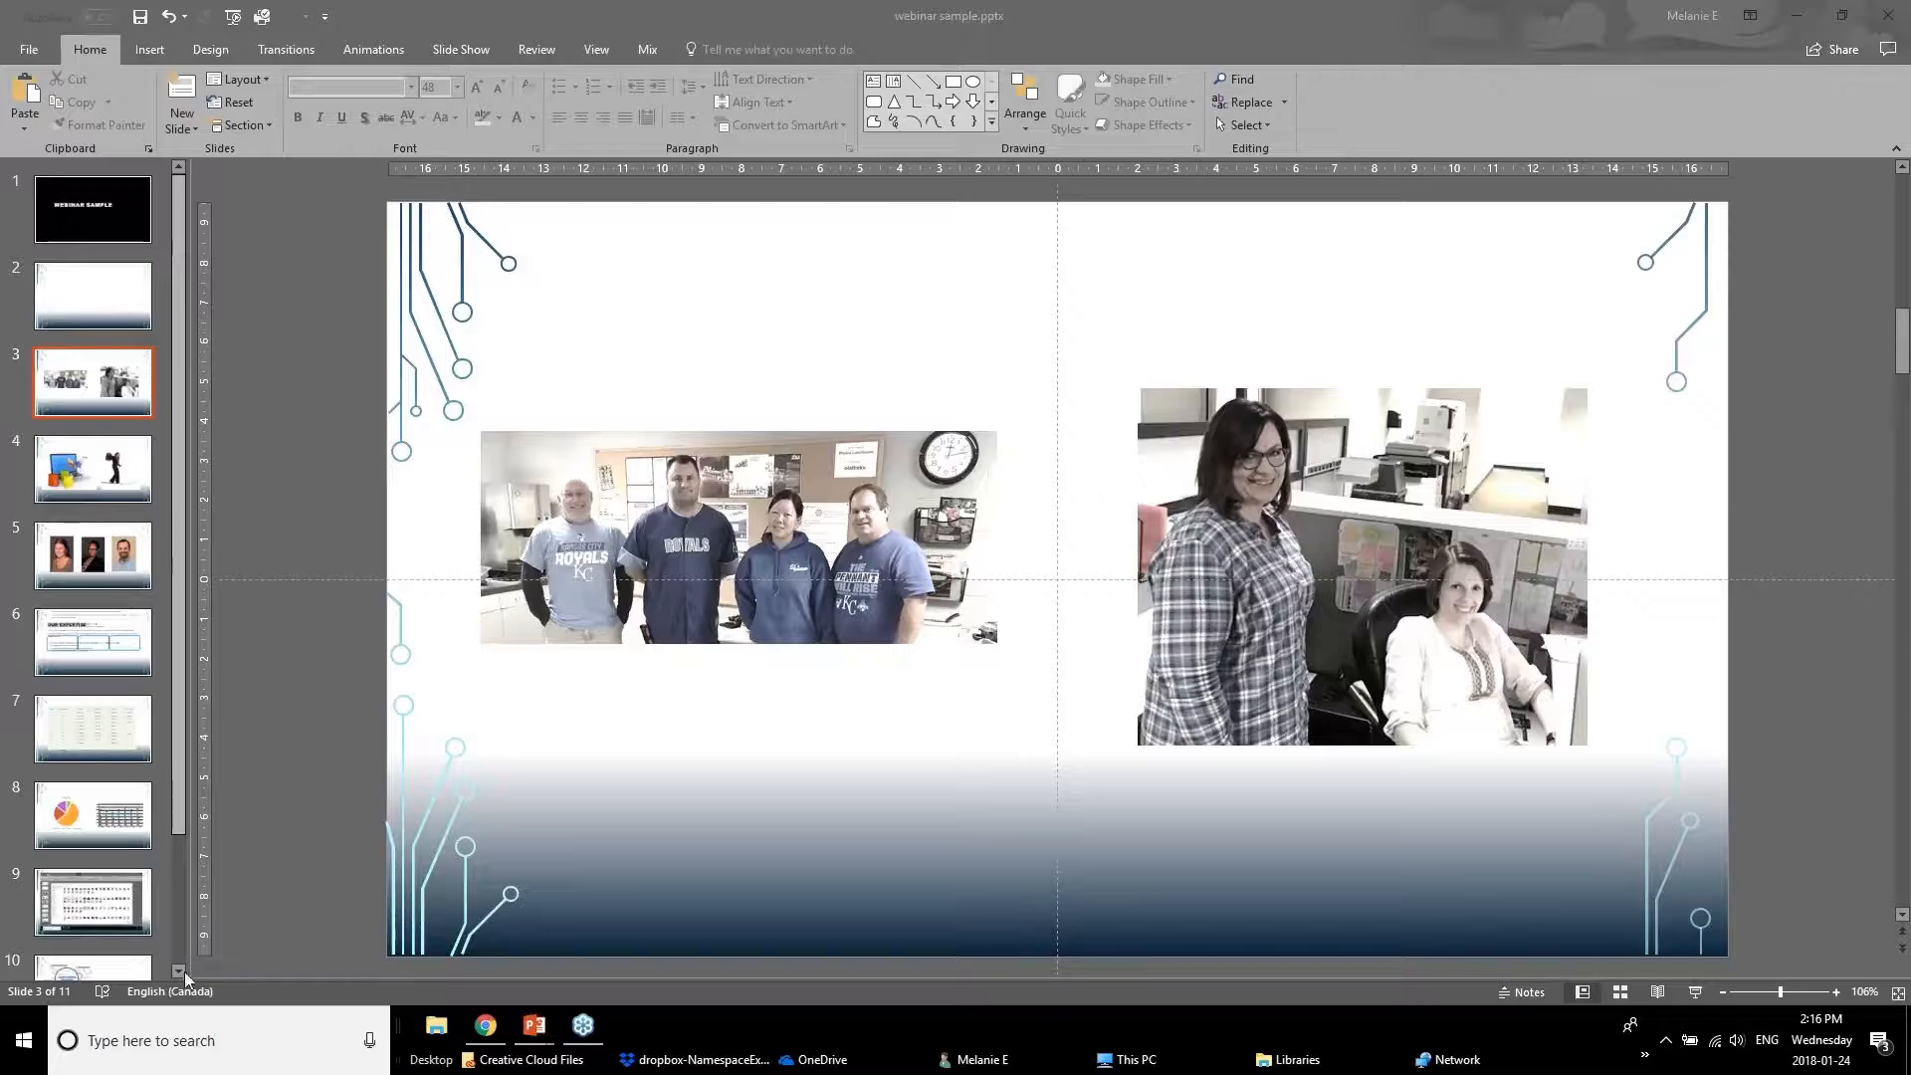
Go to slide 4 and slightly reposition the laptop shopping picture and the picture of the woman on the tightrope.
{"action": "left_click", "coordinate": [80, 464]}
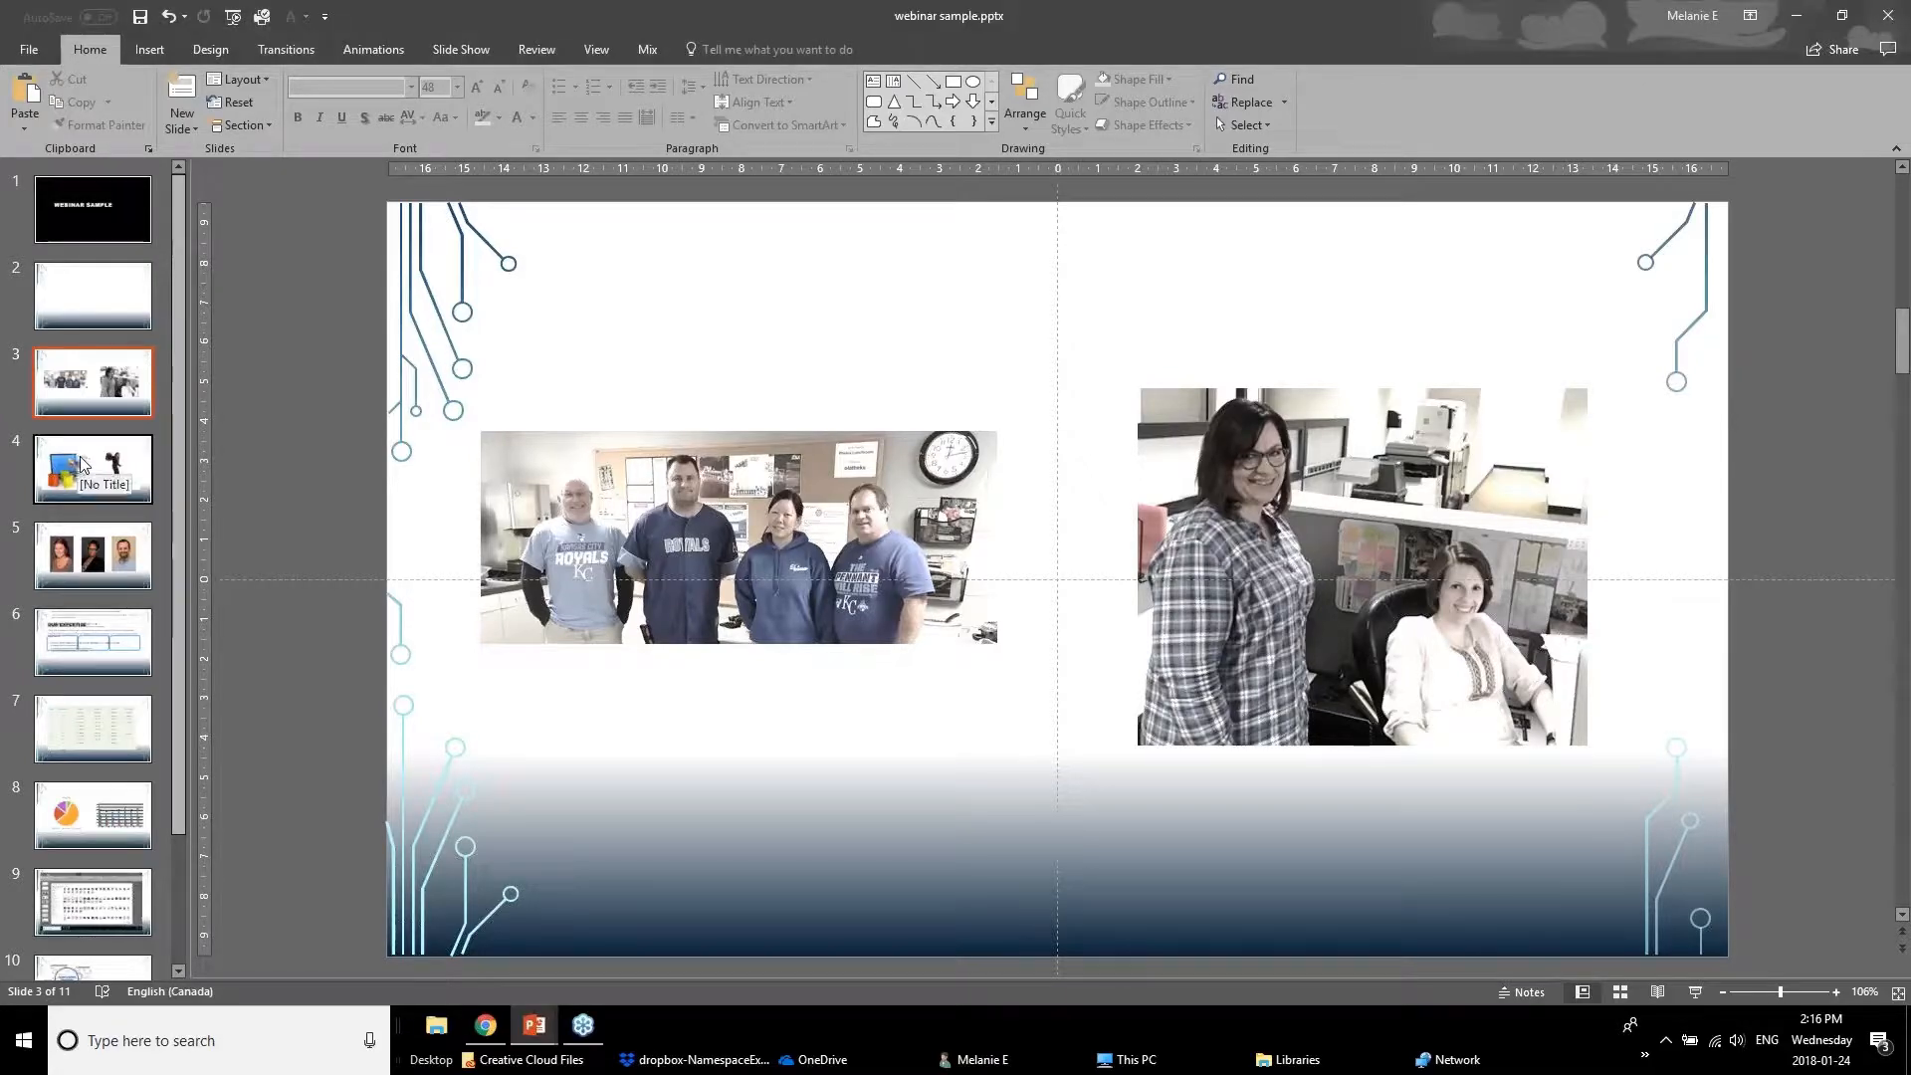
{"action": "left_click", "coordinate": [79, 464]}
{"action": "left_click", "coordinate": [844, 493]}
{"action": "mouse_move", "coordinate": [844, 493]}
{"action": "left_mouse_down"}
{"action": "mouse_move", "coordinate": [710, 343]}
{"action": "mouse_move", "coordinate": [776, 360]}
{"action": "mouse_move", "coordinate": [862, 586]}
{"action": "mouse_move", "coordinate": [761, 376]}
{"action": "mouse_move", "coordinate": [837, 376]}
{"action": "mouse_move", "coordinate": [834, 502]}
{"action": "left_mouse_up"}
{"action": "left_click_drag", "start_coordinate": [1243, 595], "coordinate": [1283, 574]}
{"action": "mouse_move", "coordinate": [789, 666]}
{"action": "left_mouse_down"}
{"action": "mouse_move", "coordinate": [774, 711]}
{"action": "mouse_move", "coordinate": [759, 701]}
{"action": "mouse_move", "coordinate": [779, 678]}
{"action": "left_mouse_up"}
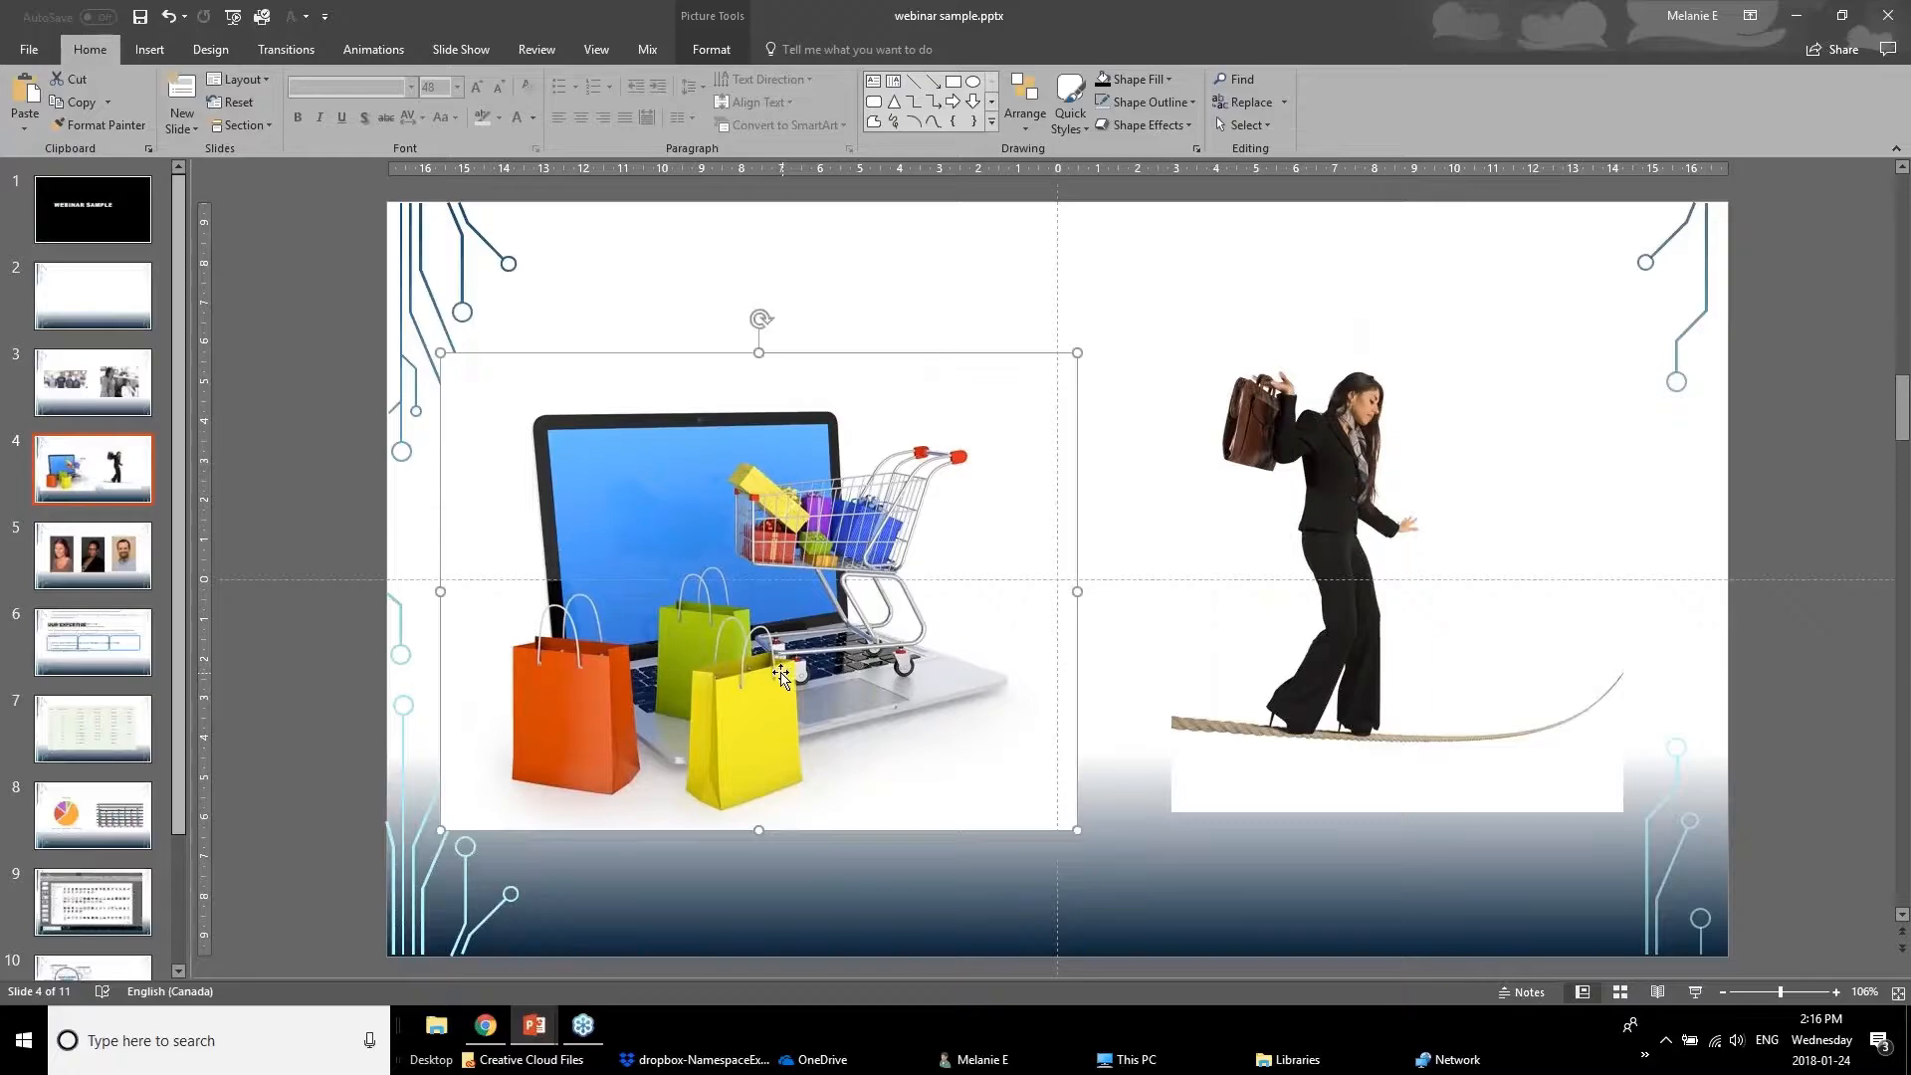
Start background removal on the laptop shopping picture and mark the laptop base and shopping cart frame as areas to keep.
{"action": "left_click", "coordinate": [702, 19]}
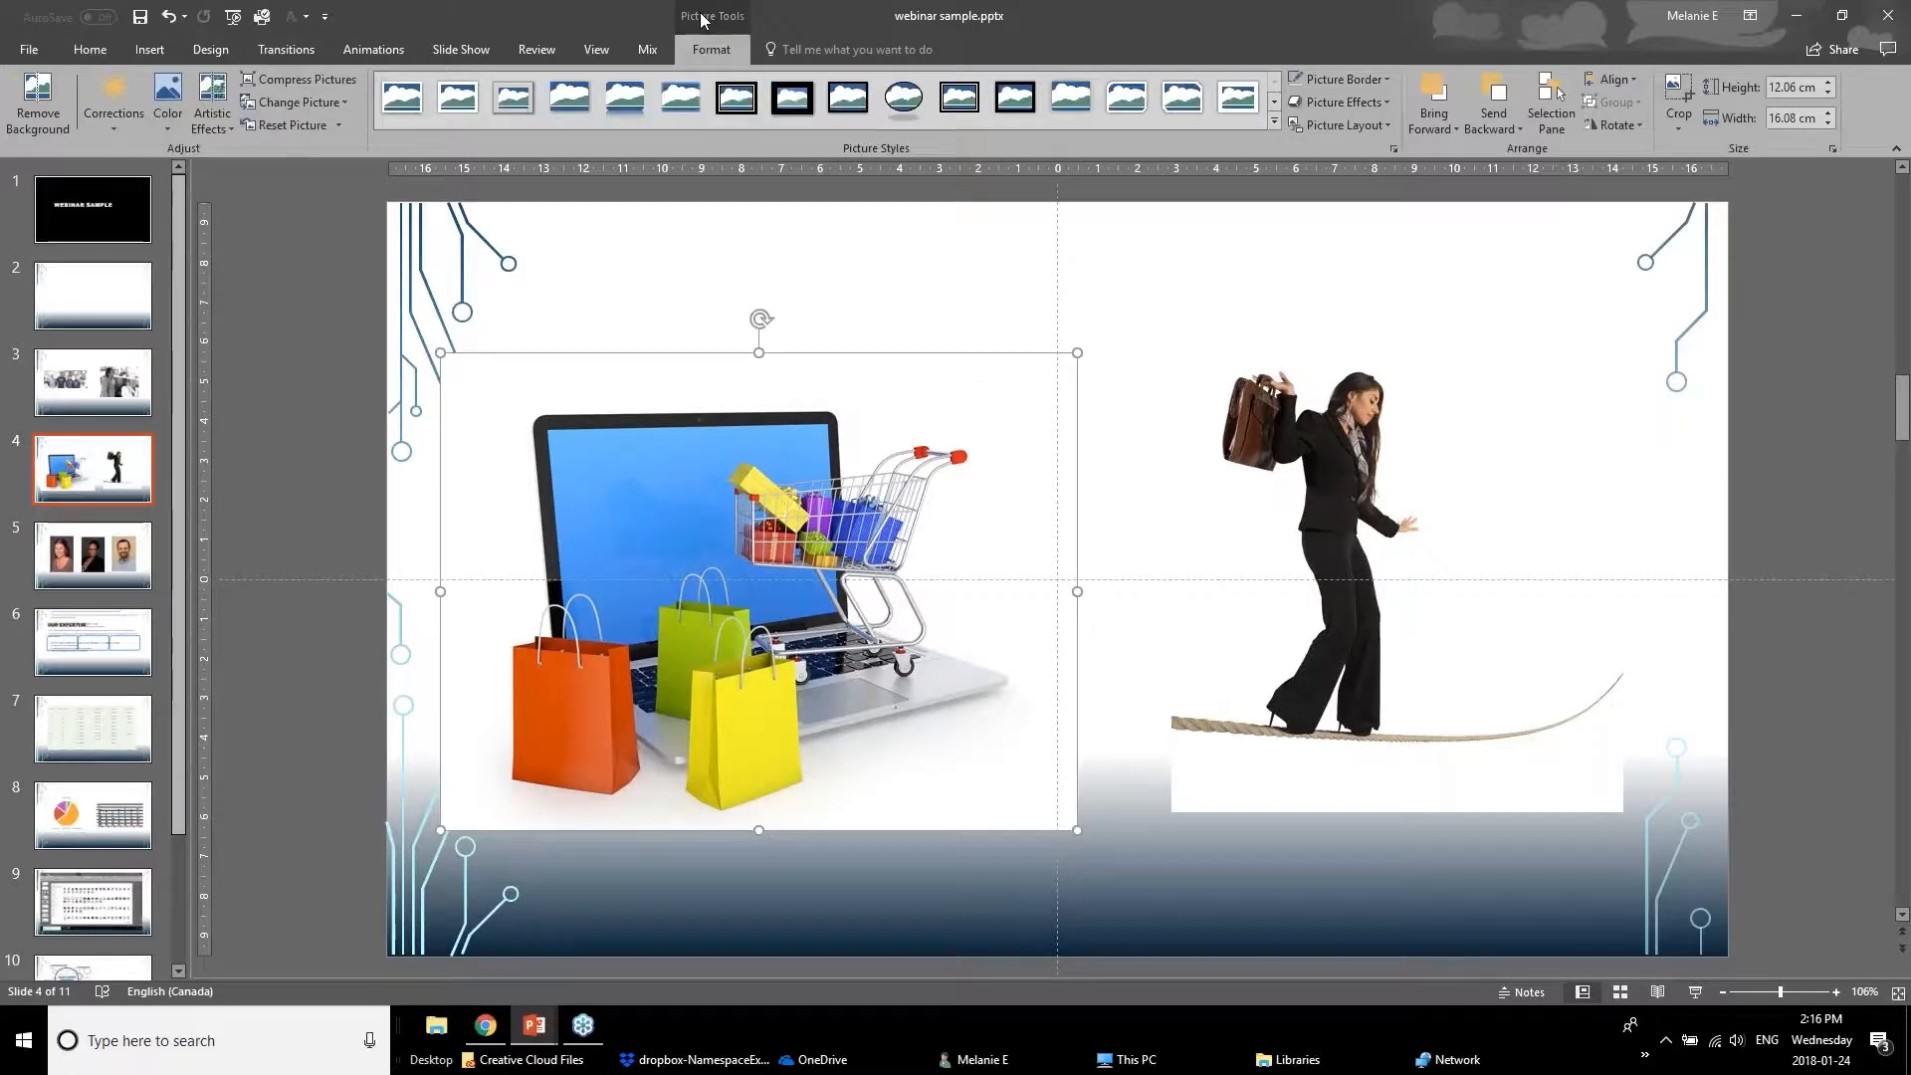
{"action": "left_click", "coordinate": [46, 116]}
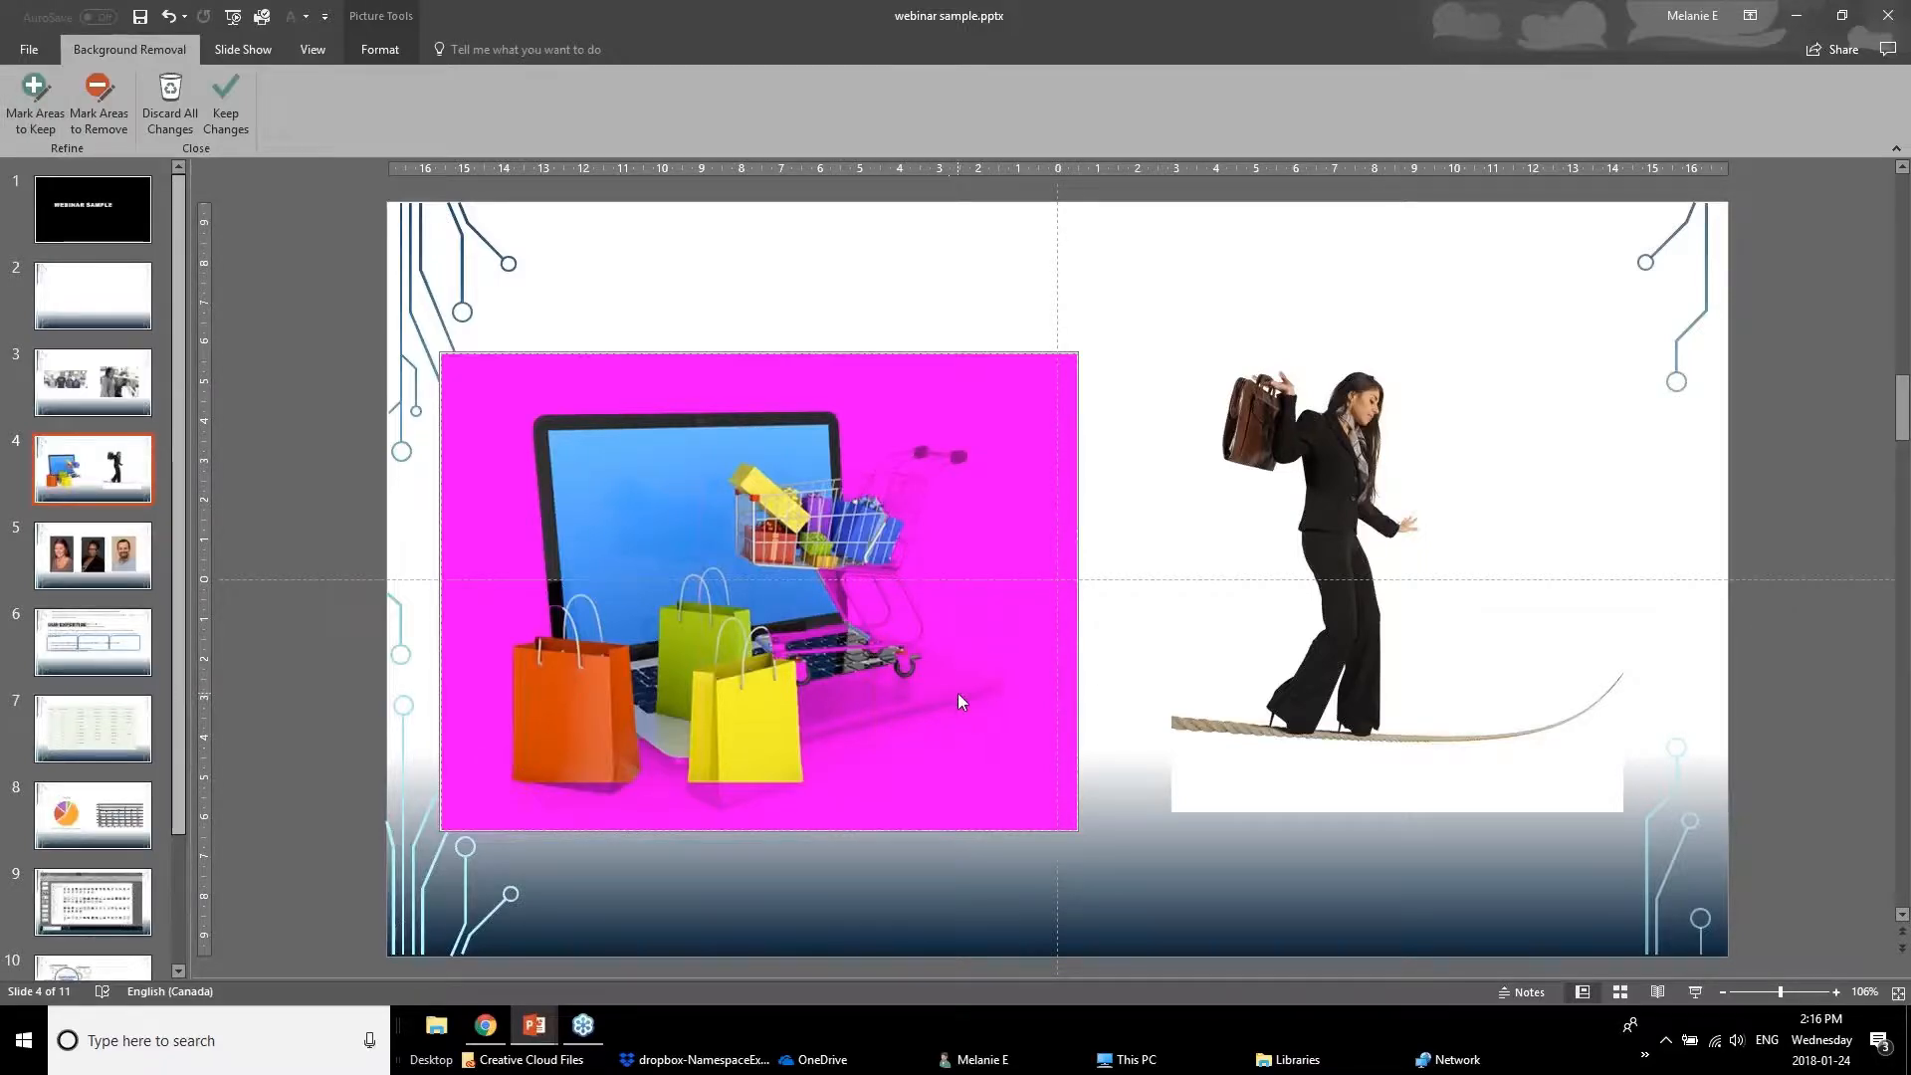
{"action": "left_click", "coordinate": [33, 123]}
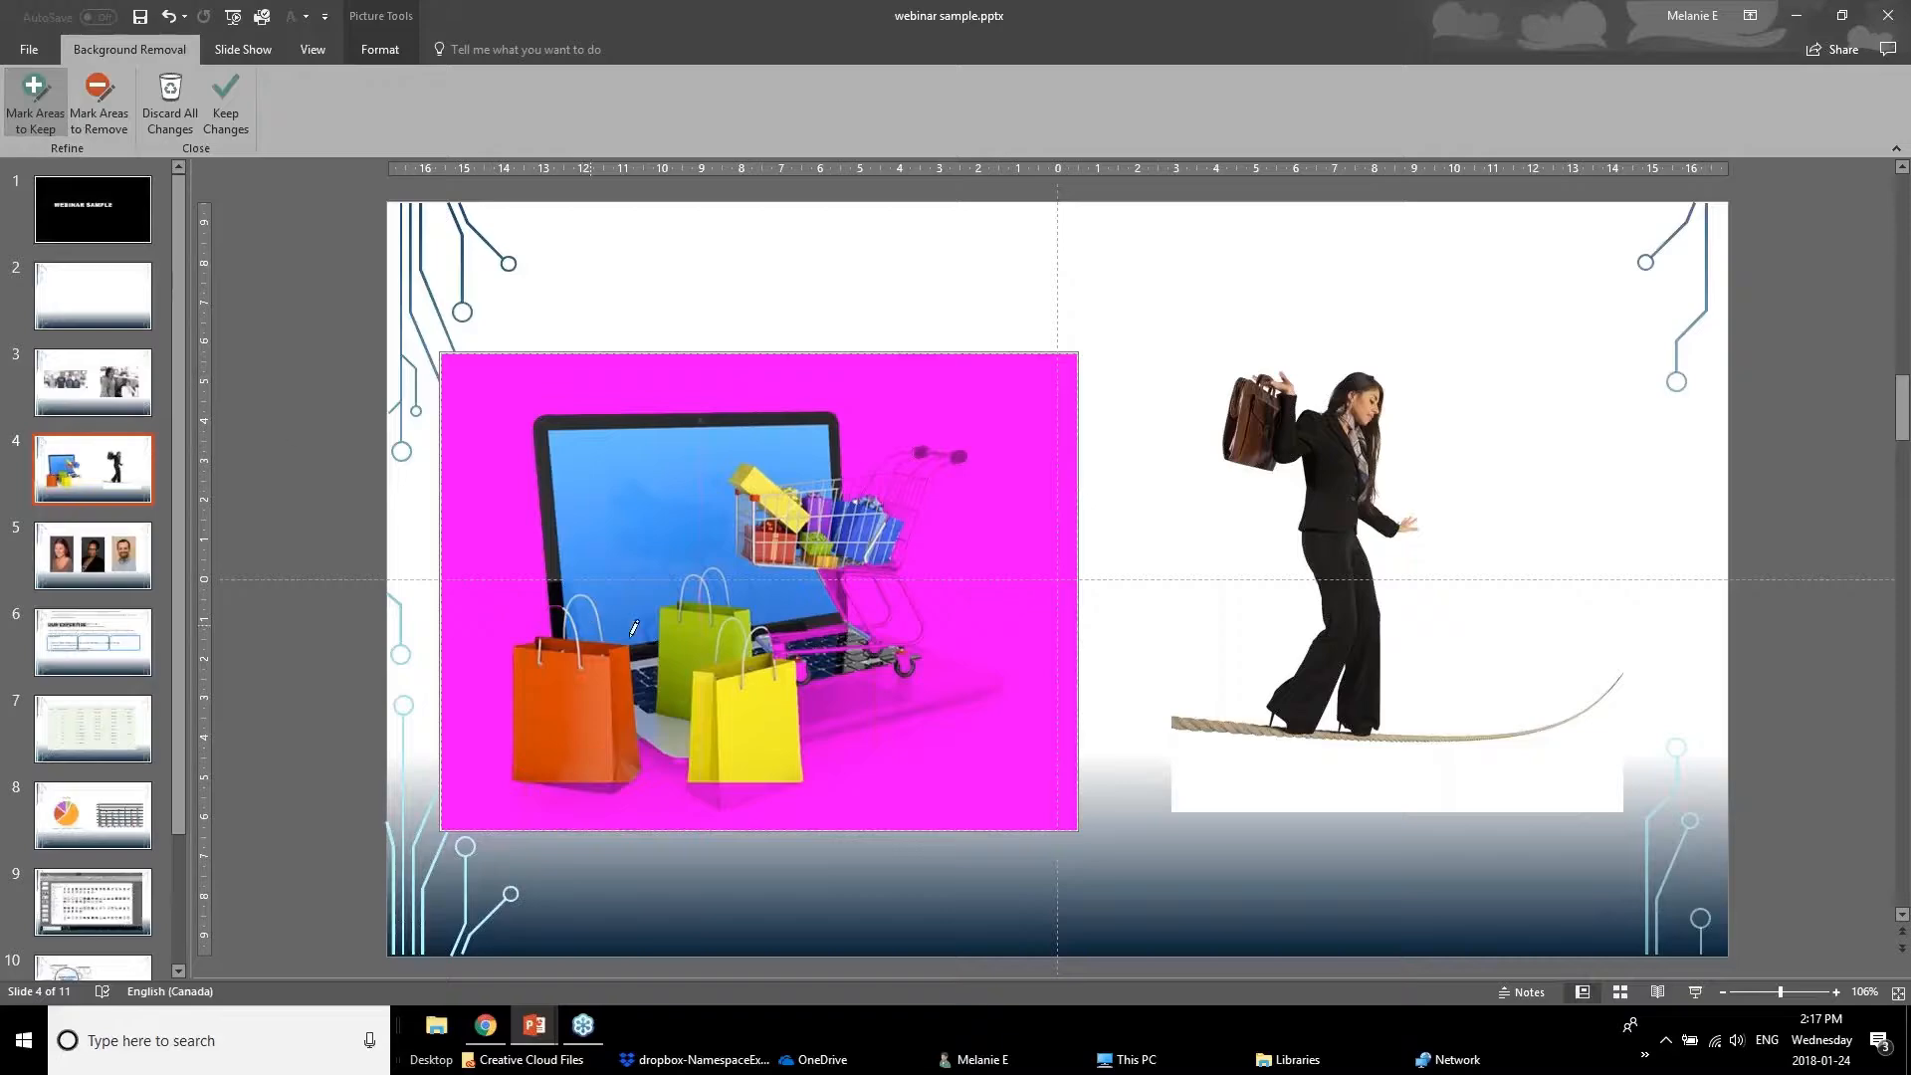
{"action": "left_click_drag", "start_coordinate": [809, 698], "coordinate": [937, 676]}
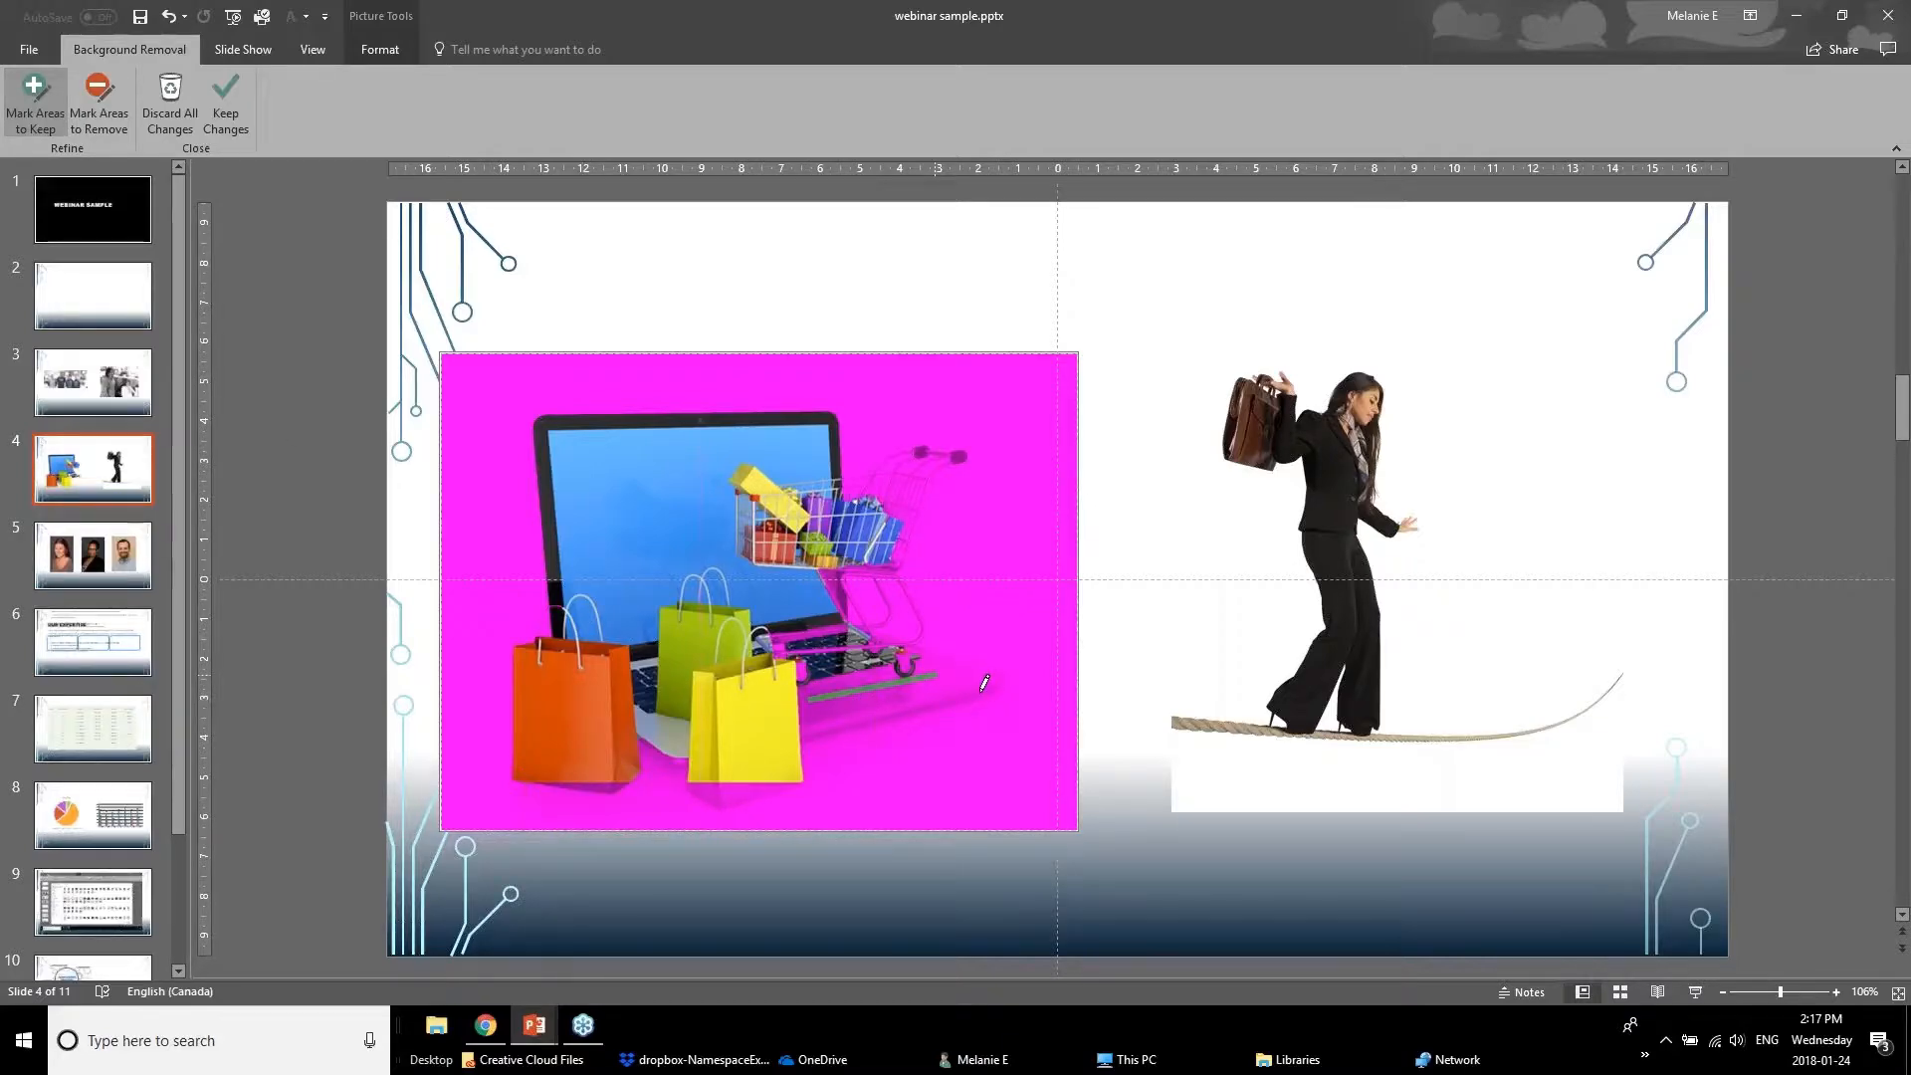
{"action": "left_click_drag", "start_coordinate": [846, 715], "coordinate": [980, 693]}
{"action": "mouse_move", "coordinate": [914, 488]}
{"action": "left_mouse_down"}
{"action": "mouse_move", "coordinate": [898, 593]}
{"action": "mouse_move", "coordinate": [924, 635]}
{"action": "left_mouse_up"}
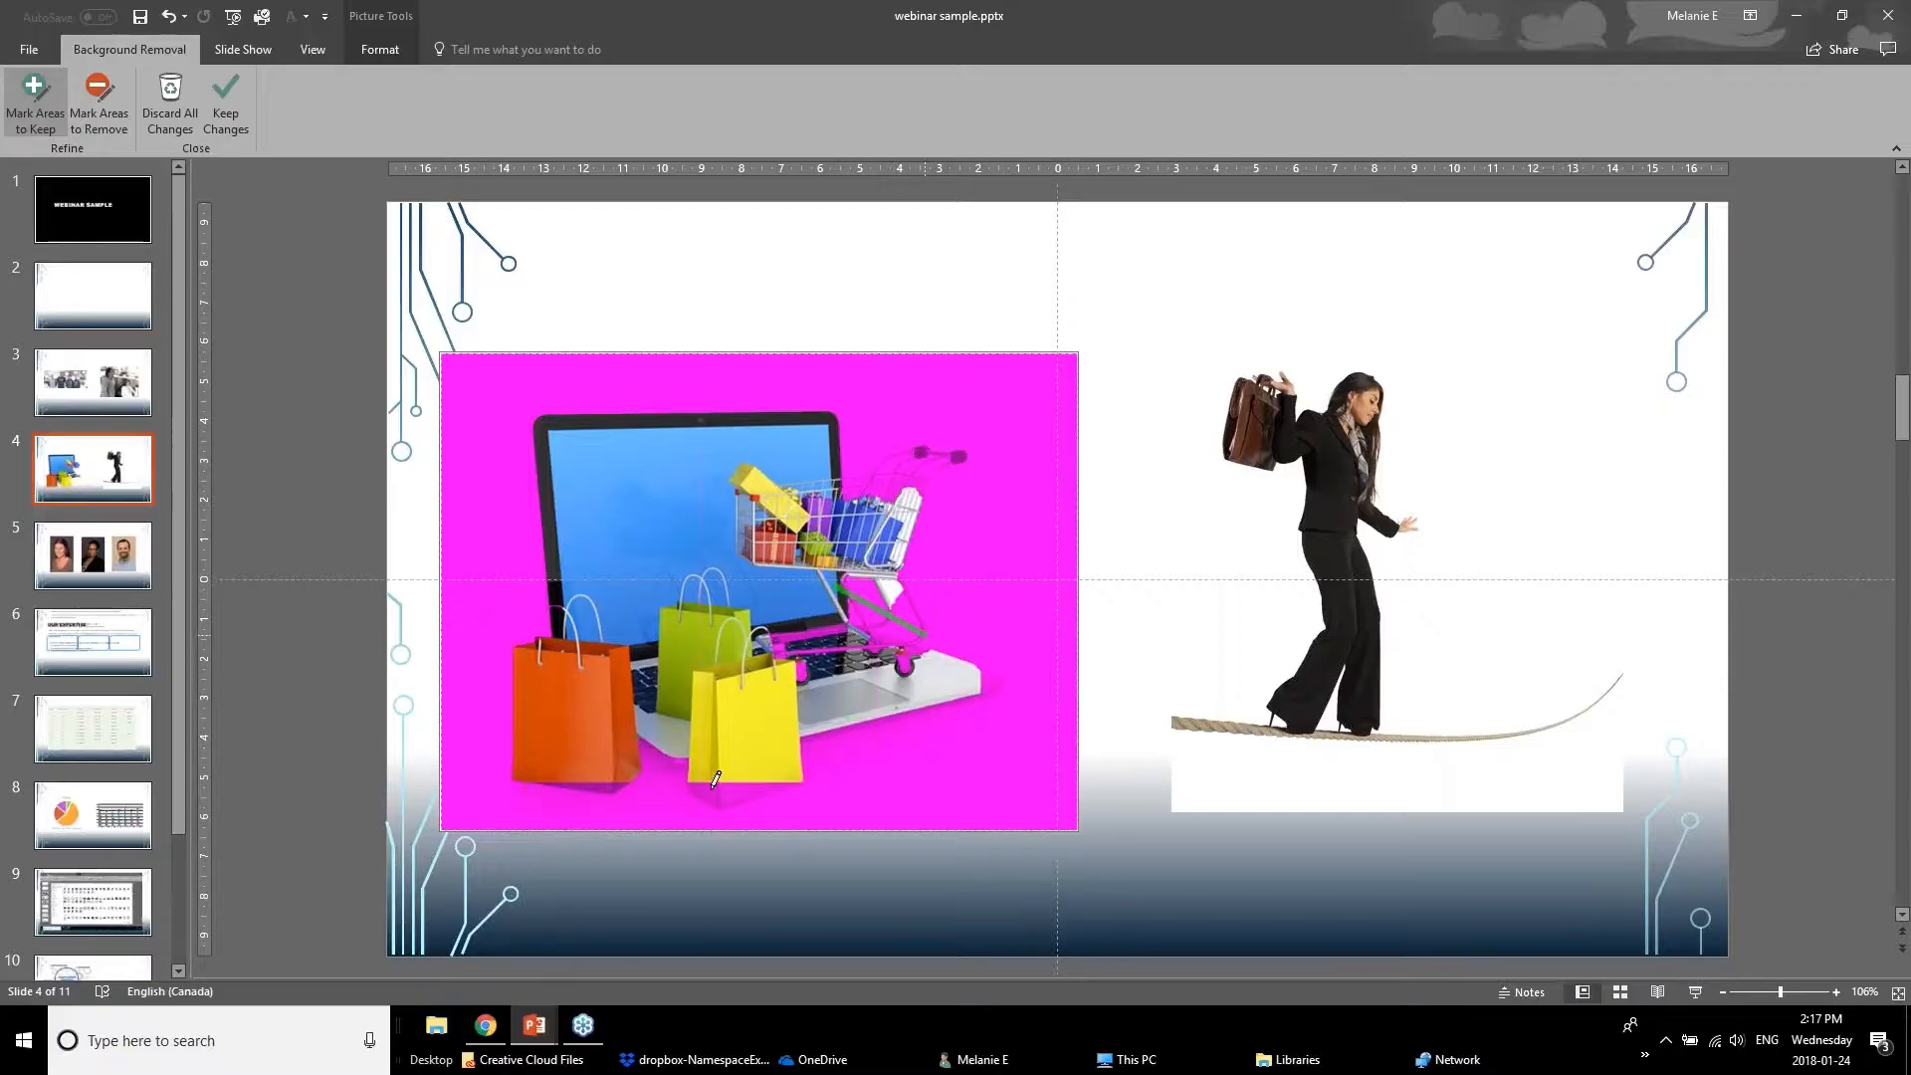
Mark the bag bottoms and remaining laptop edges to keep, apply the background removal, and move the picture slightly up.
{"action": "left_click_drag", "start_coordinate": [746, 790], "coordinate": [709, 793]}
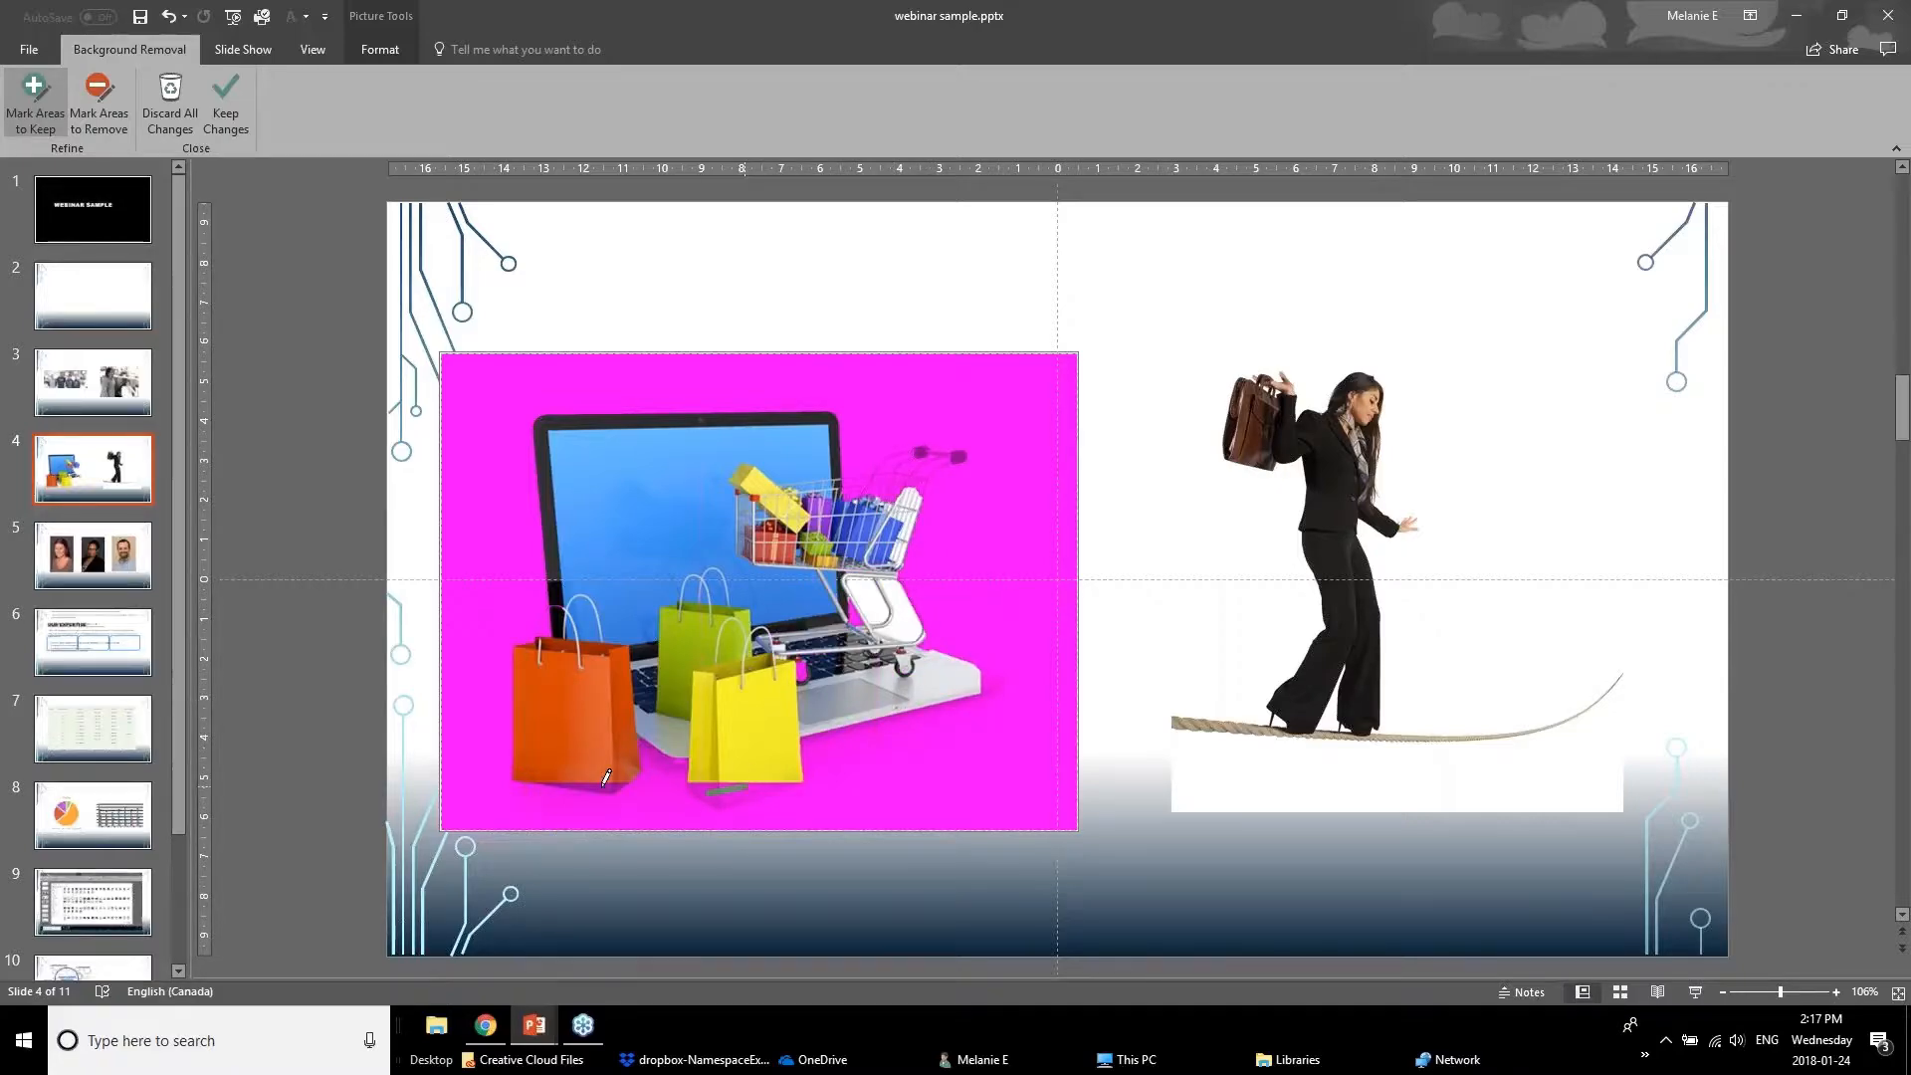
{"action": "left_click_drag", "start_coordinate": [594, 781], "coordinate": [687, 776]}
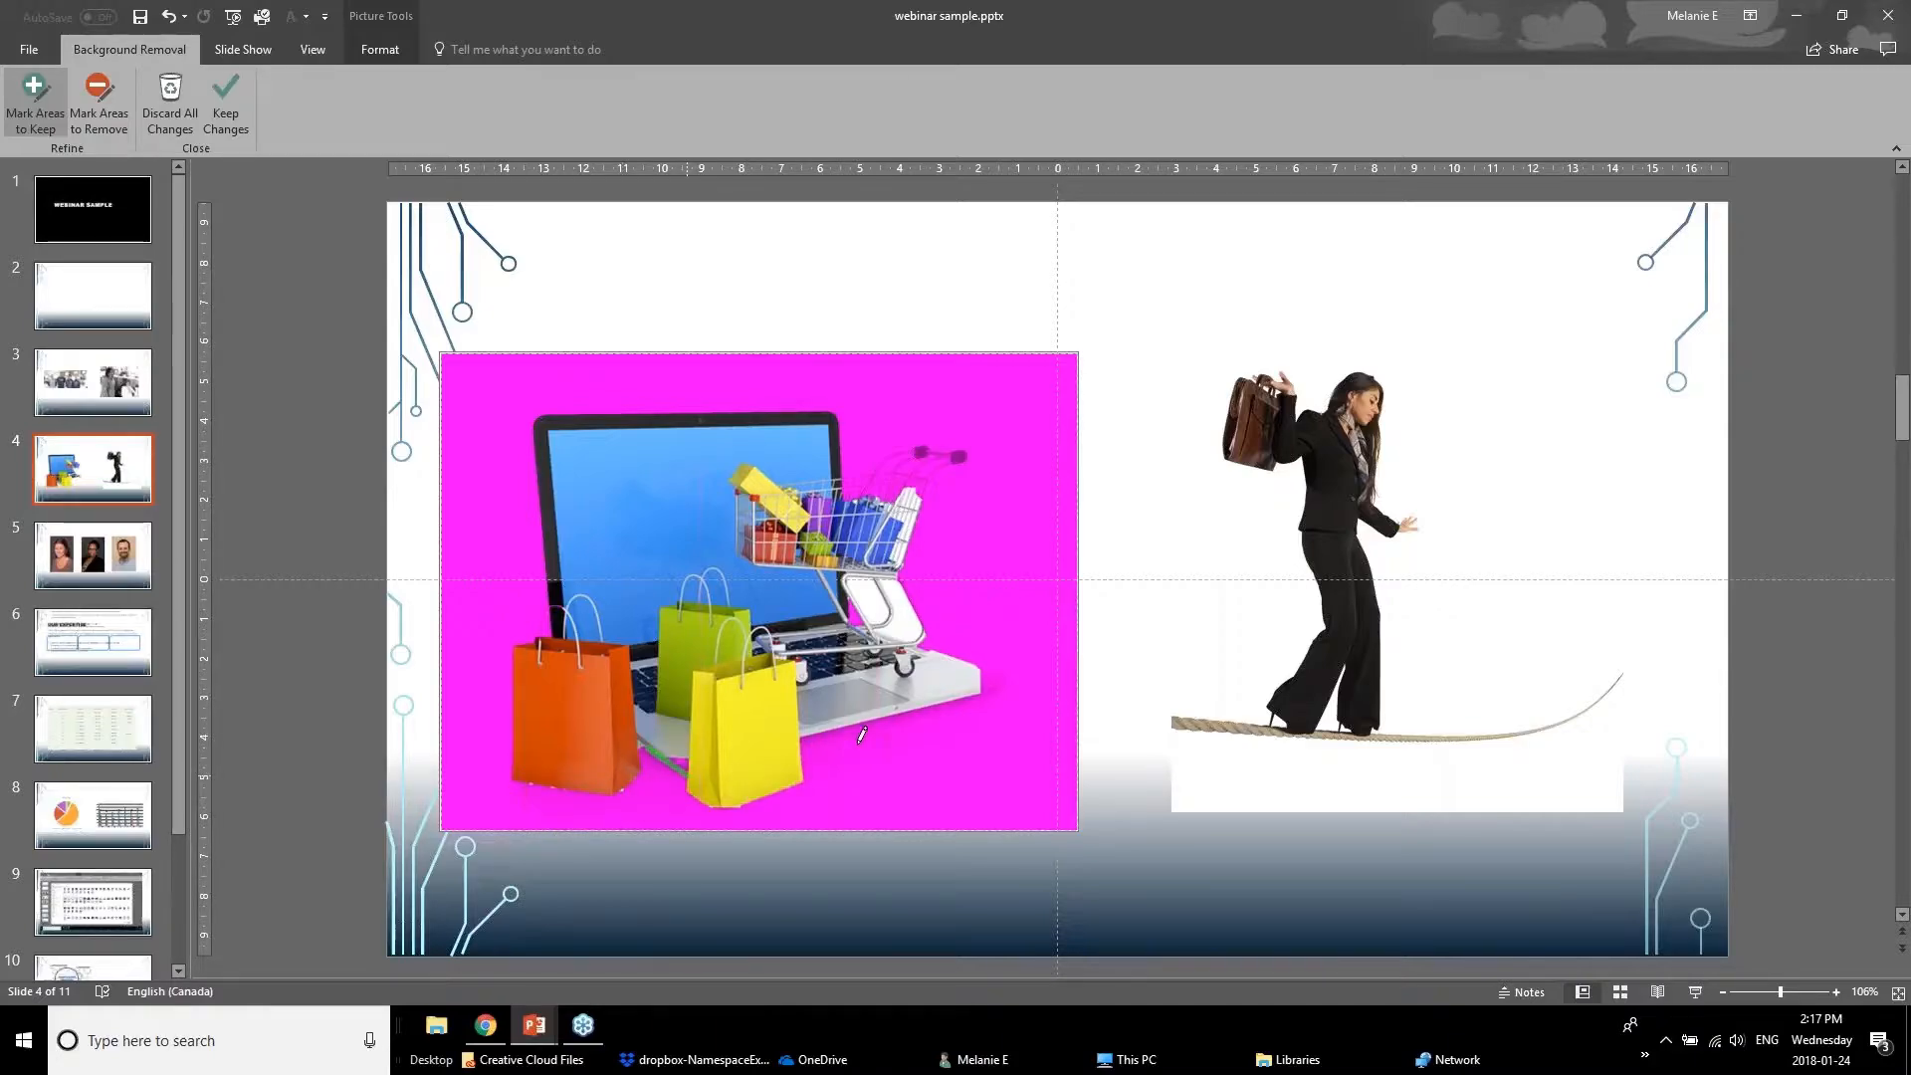
{"action": "left_click_drag", "start_coordinate": [841, 743], "coordinate": [983, 709]}
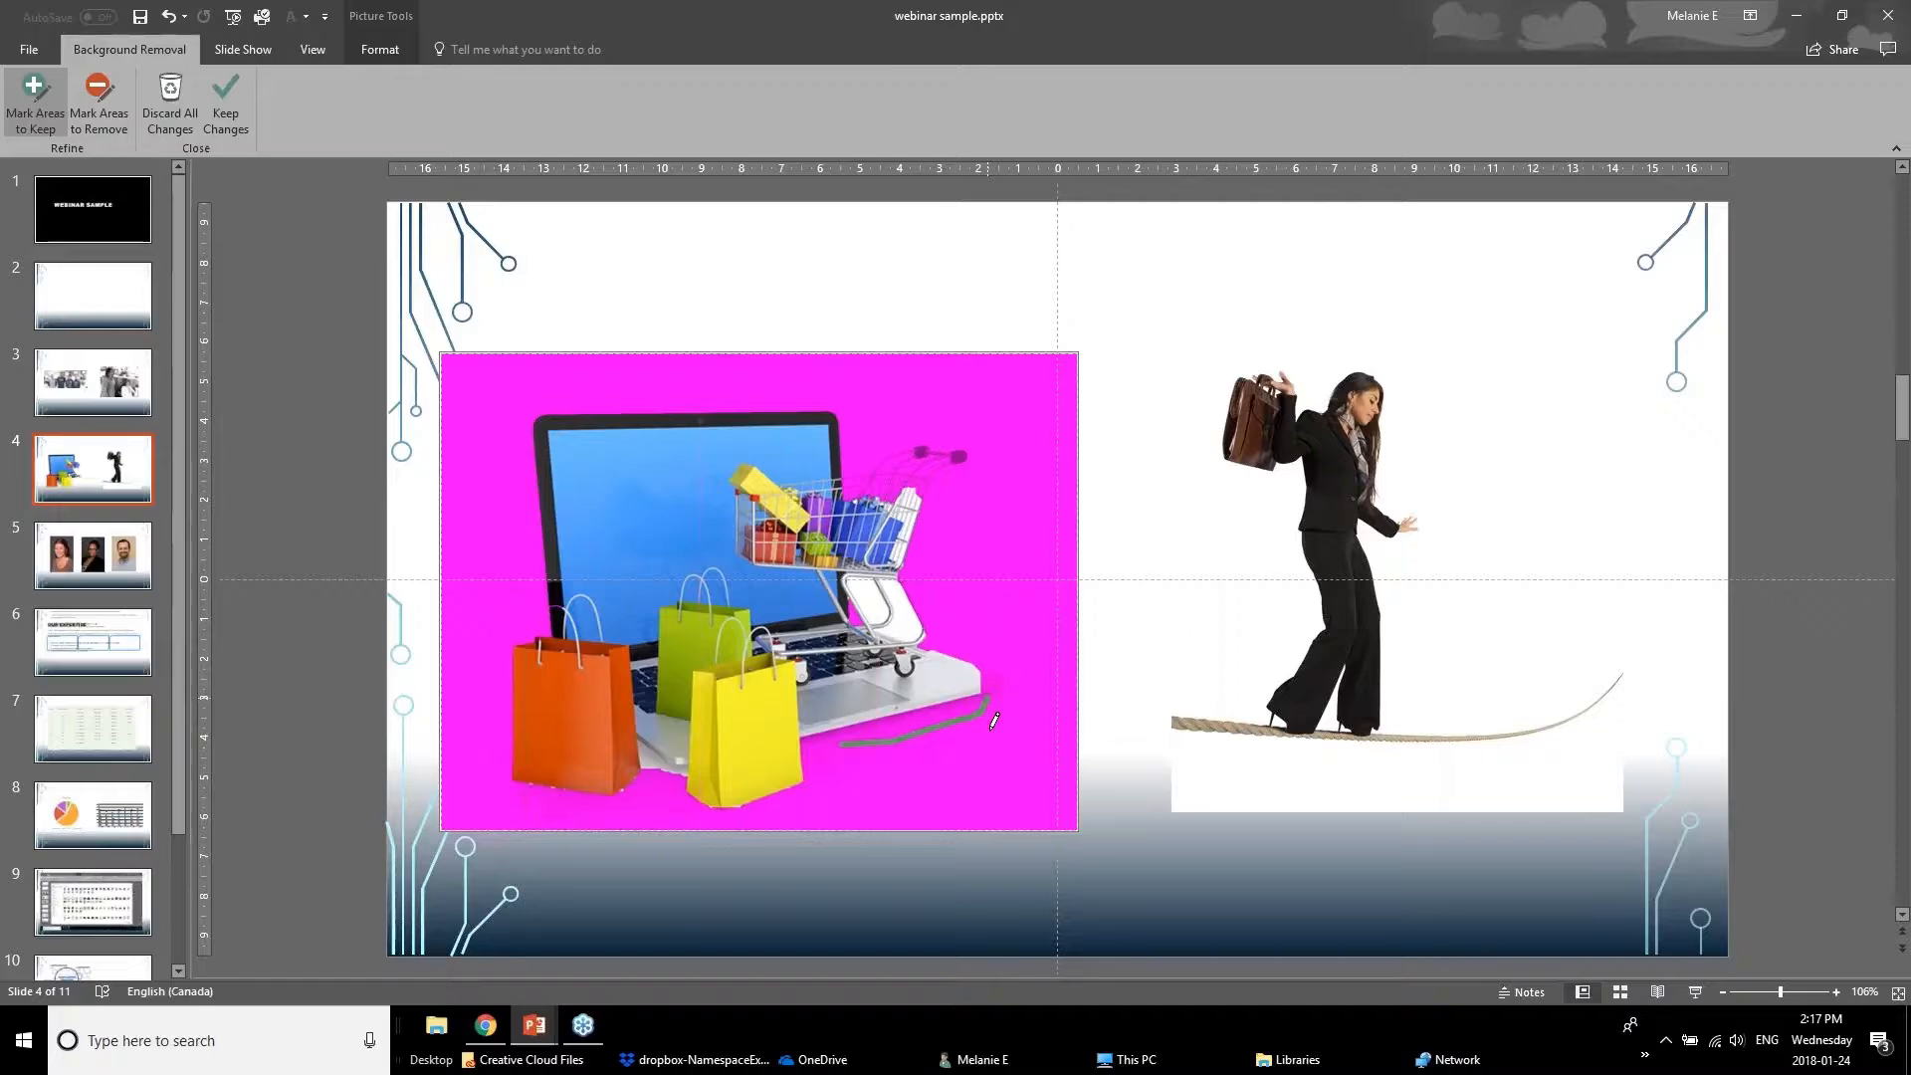
{"action": "left_click_drag", "start_coordinate": [1000, 677], "coordinate": [1014, 699]}
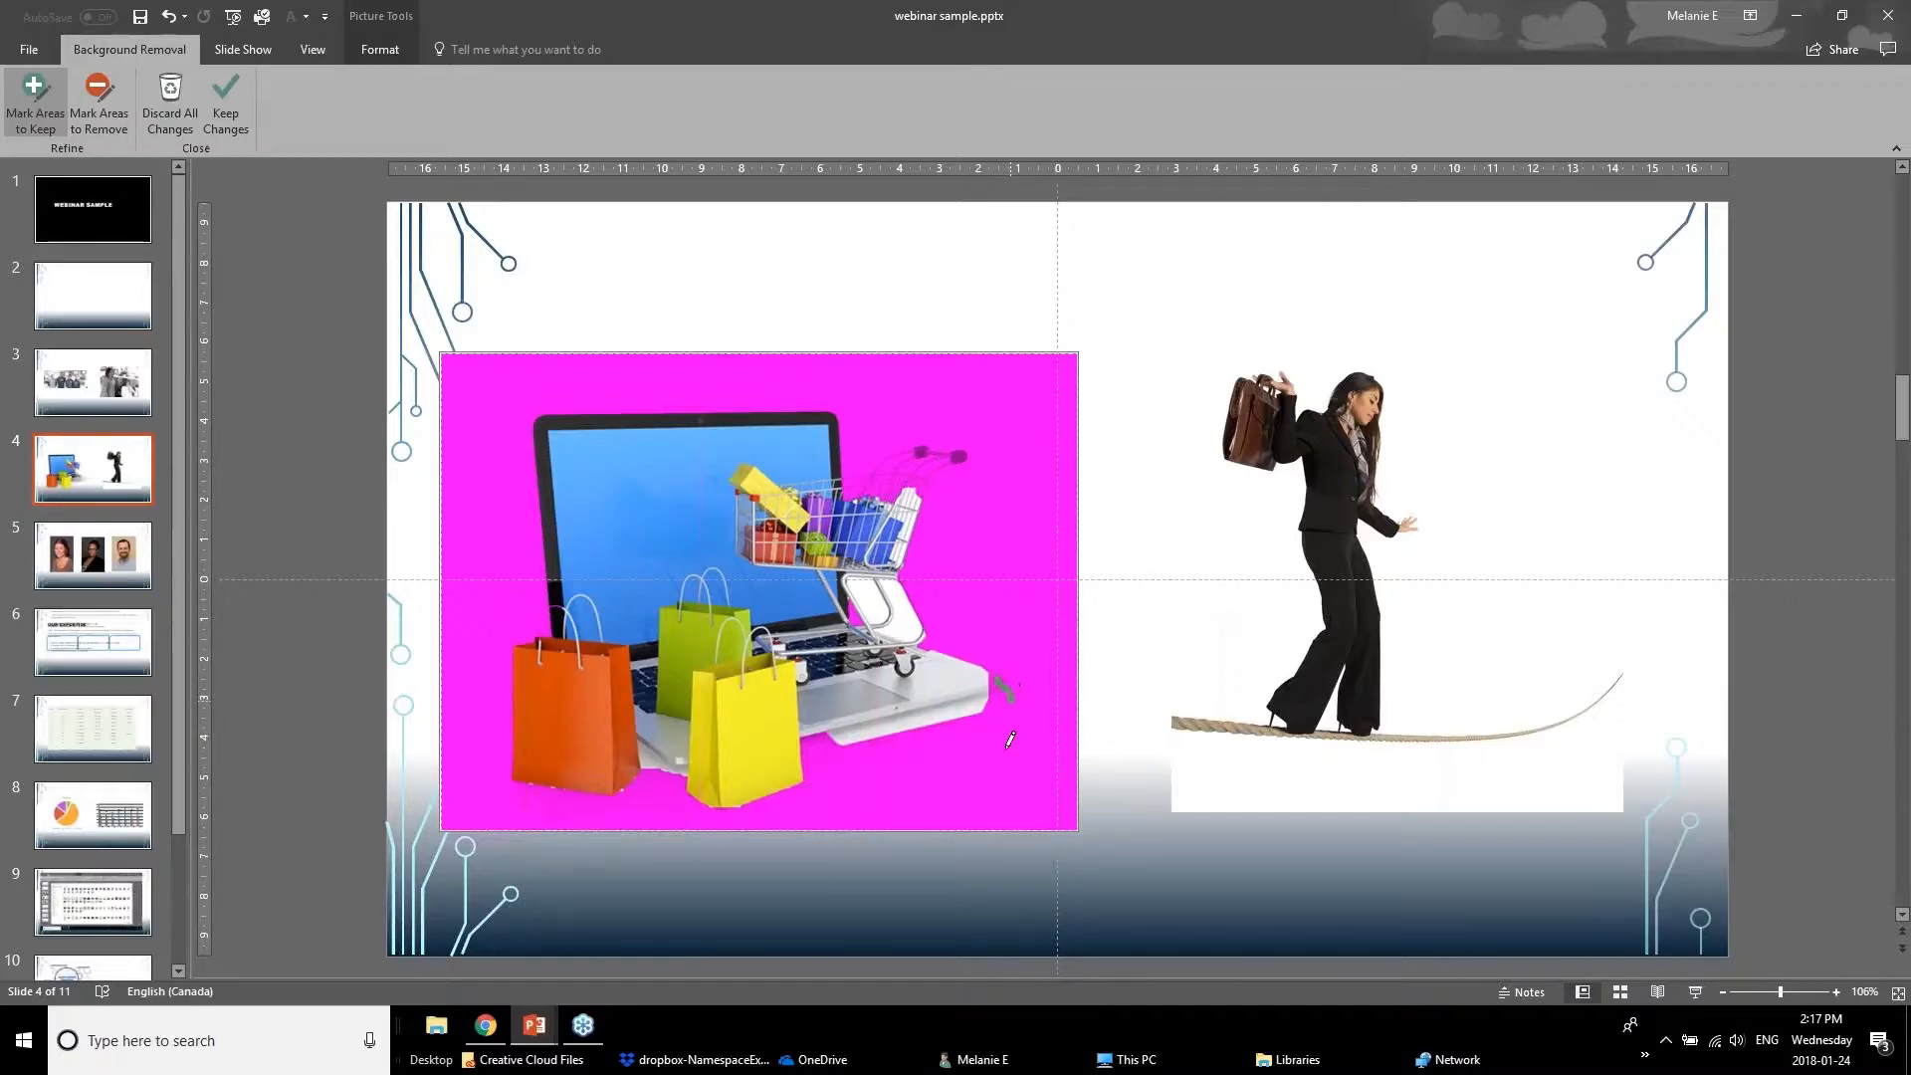
{"action": "left_click_drag", "start_coordinate": [928, 638], "coordinate": [954, 656]}
{"action": "left_click_drag", "start_coordinate": [836, 742], "coordinate": [810, 744]}
{"action": "left_click", "coordinate": [231, 117]}
{"action": "left_click_drag", "start_coordinate": [785, 732], "coordinate": [680, 568]}
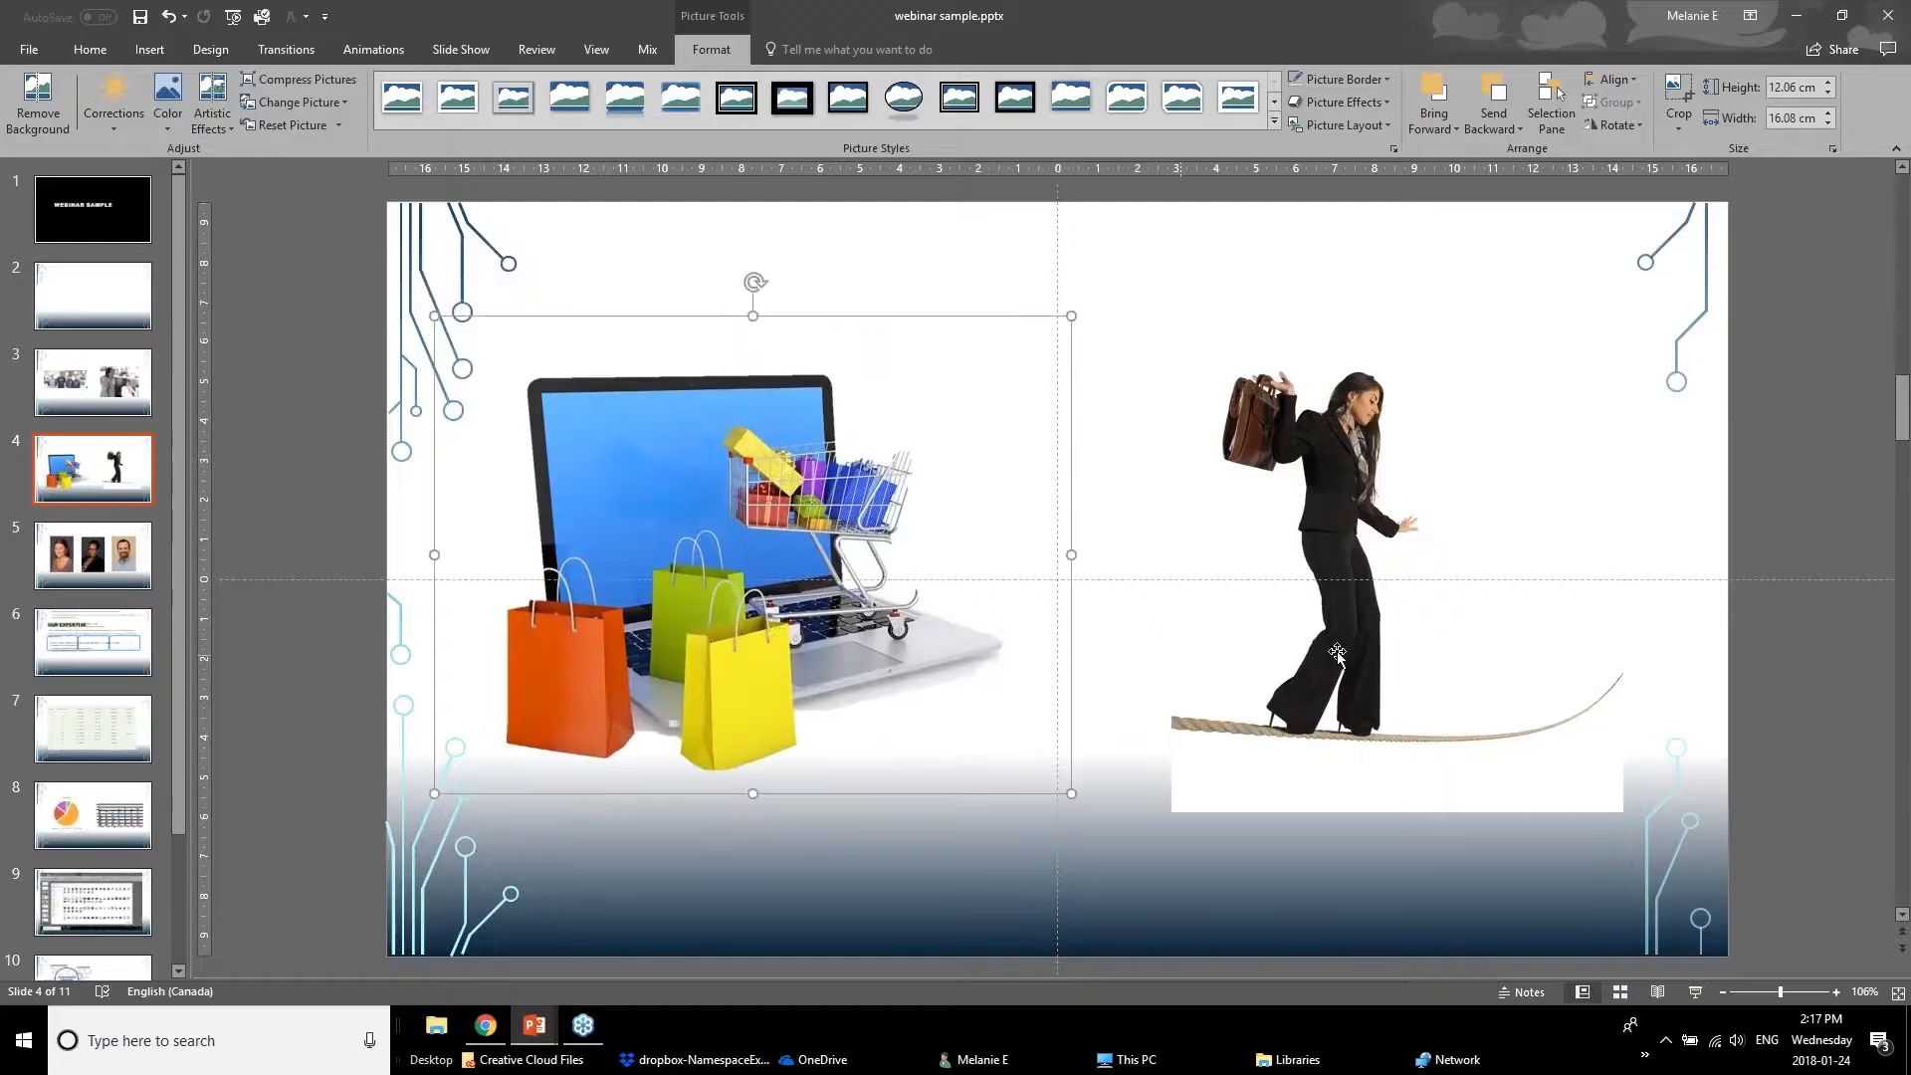
Remove the background from the tightrope picture, marking the left end of the rope as an area to keep.
{"action": "left_click", "coordinate": [1380, 609]}
{"action": "left_click", "coordinate": [37, 105]}
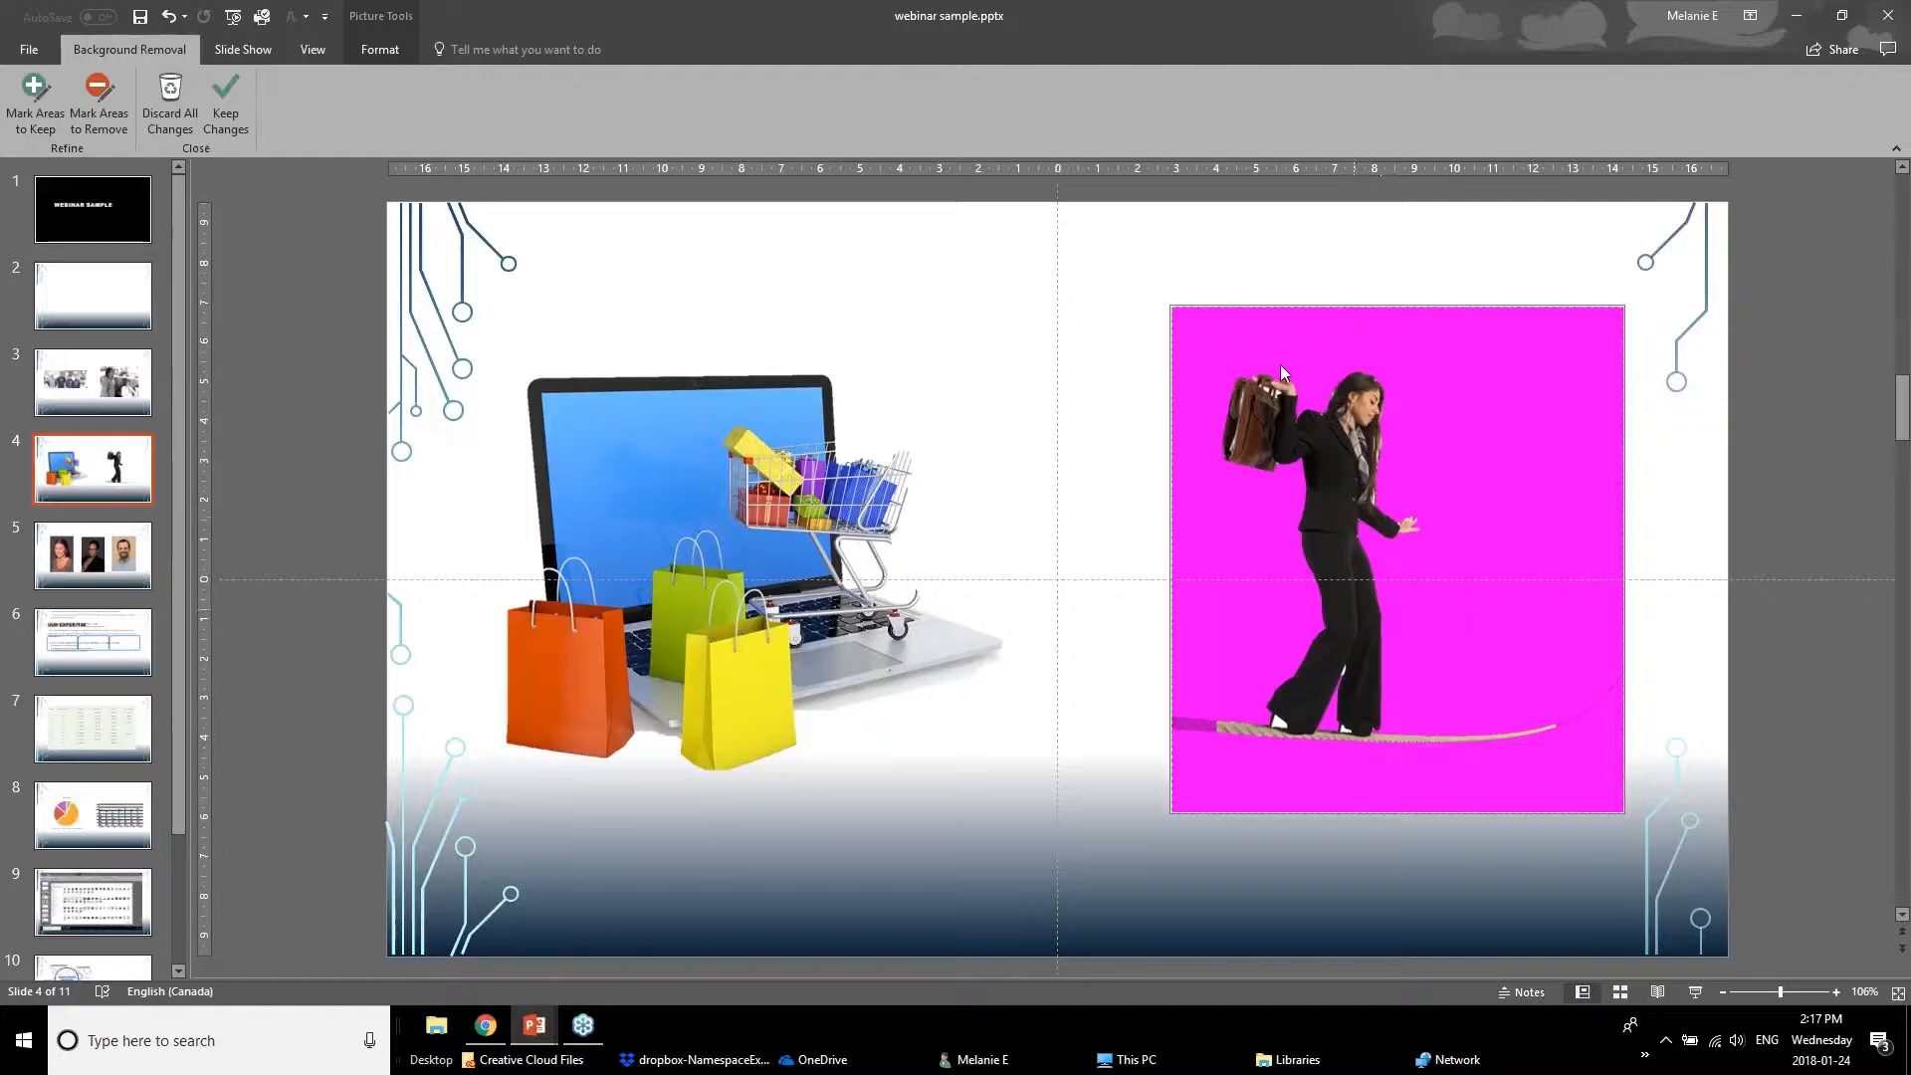
{"action": "left_click", "coordinate": [35, 99]}
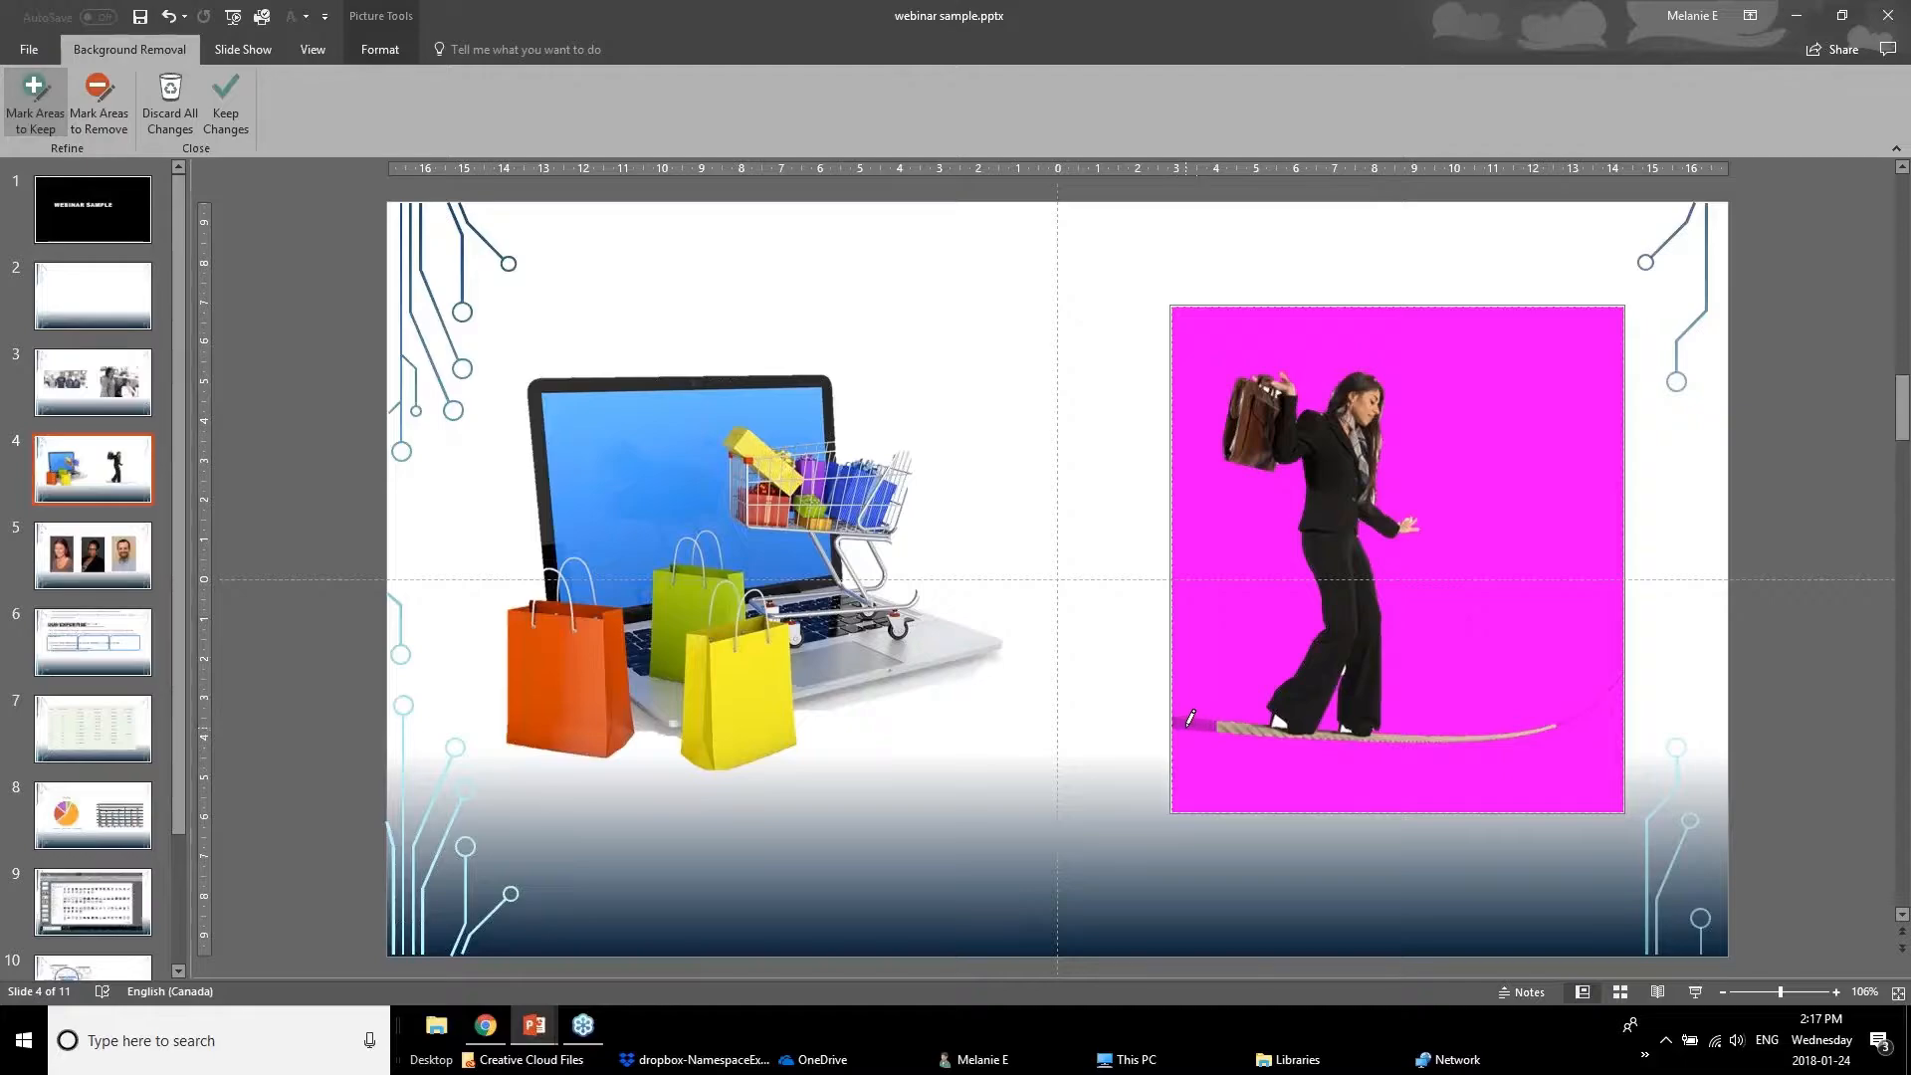
{"action": "left_click_drag", "start_coordinate": [1184, 727], "coordinate": [1240, 731]}
{"action": "left_click", "coordinate": [221, 102]}
Bring the tightrope picture forward and reposition it in the right half of the slide, clear of the laptop picture.
{"action": "mouse_move", "coordinate": [1361, 586]}
{"action": "left_mouse_down"}
{"action": "mouse_move", "coordinate": [1536, 729]}
{"action": "mouse_move", "coordinate": [1564, 779]}
{"action": "mouse_move", "coordinate": [871, 664]}
{"action": "mouse_move", "coordinate": [994, 607]}
{"action": "mouse_move", "coordinate": [1358, 582]}
{"action": "left_mouse_up"}
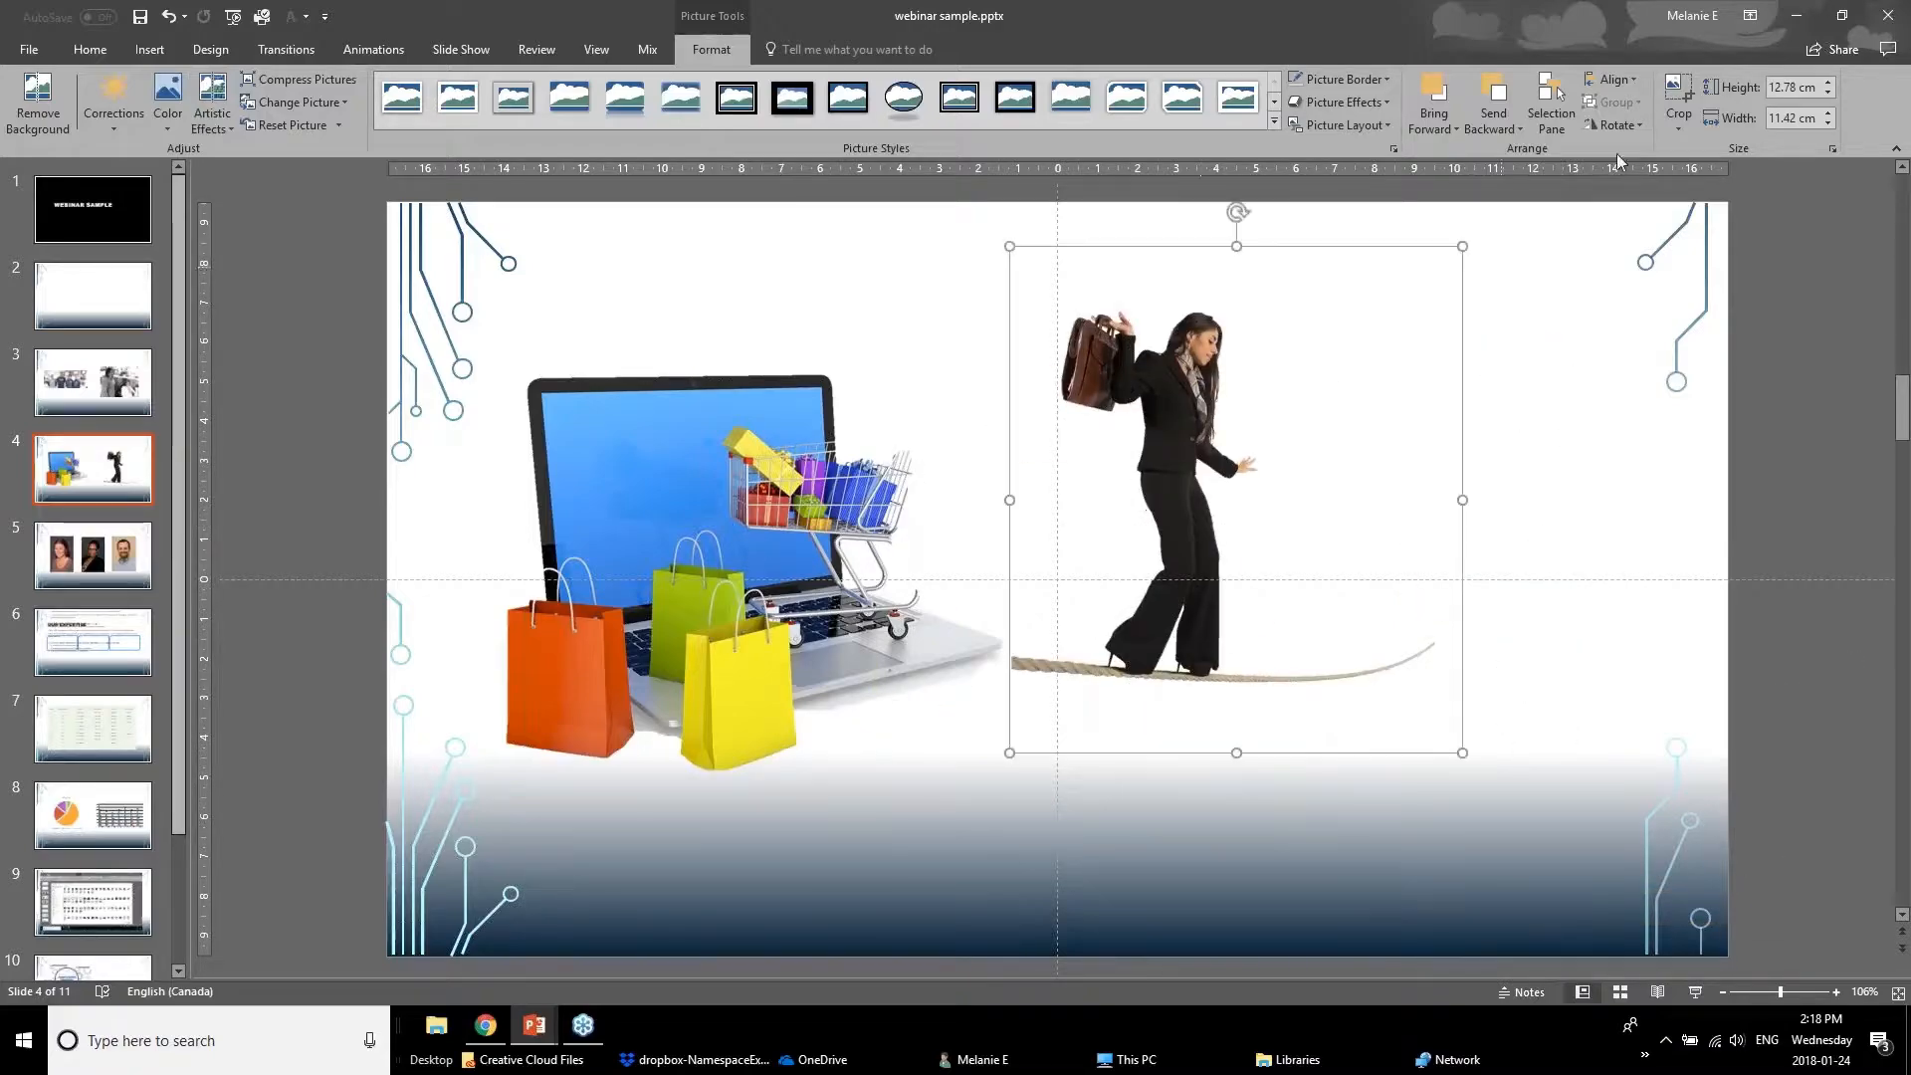
{"action": "left_click", "coordinate": [1436, 128]}
{"action": "left_click", "coordinate": [1439, 151]}
{"action": "left_click_drag", "start_coordinate": [1209, 542], "coordinate": [1334, 553]}
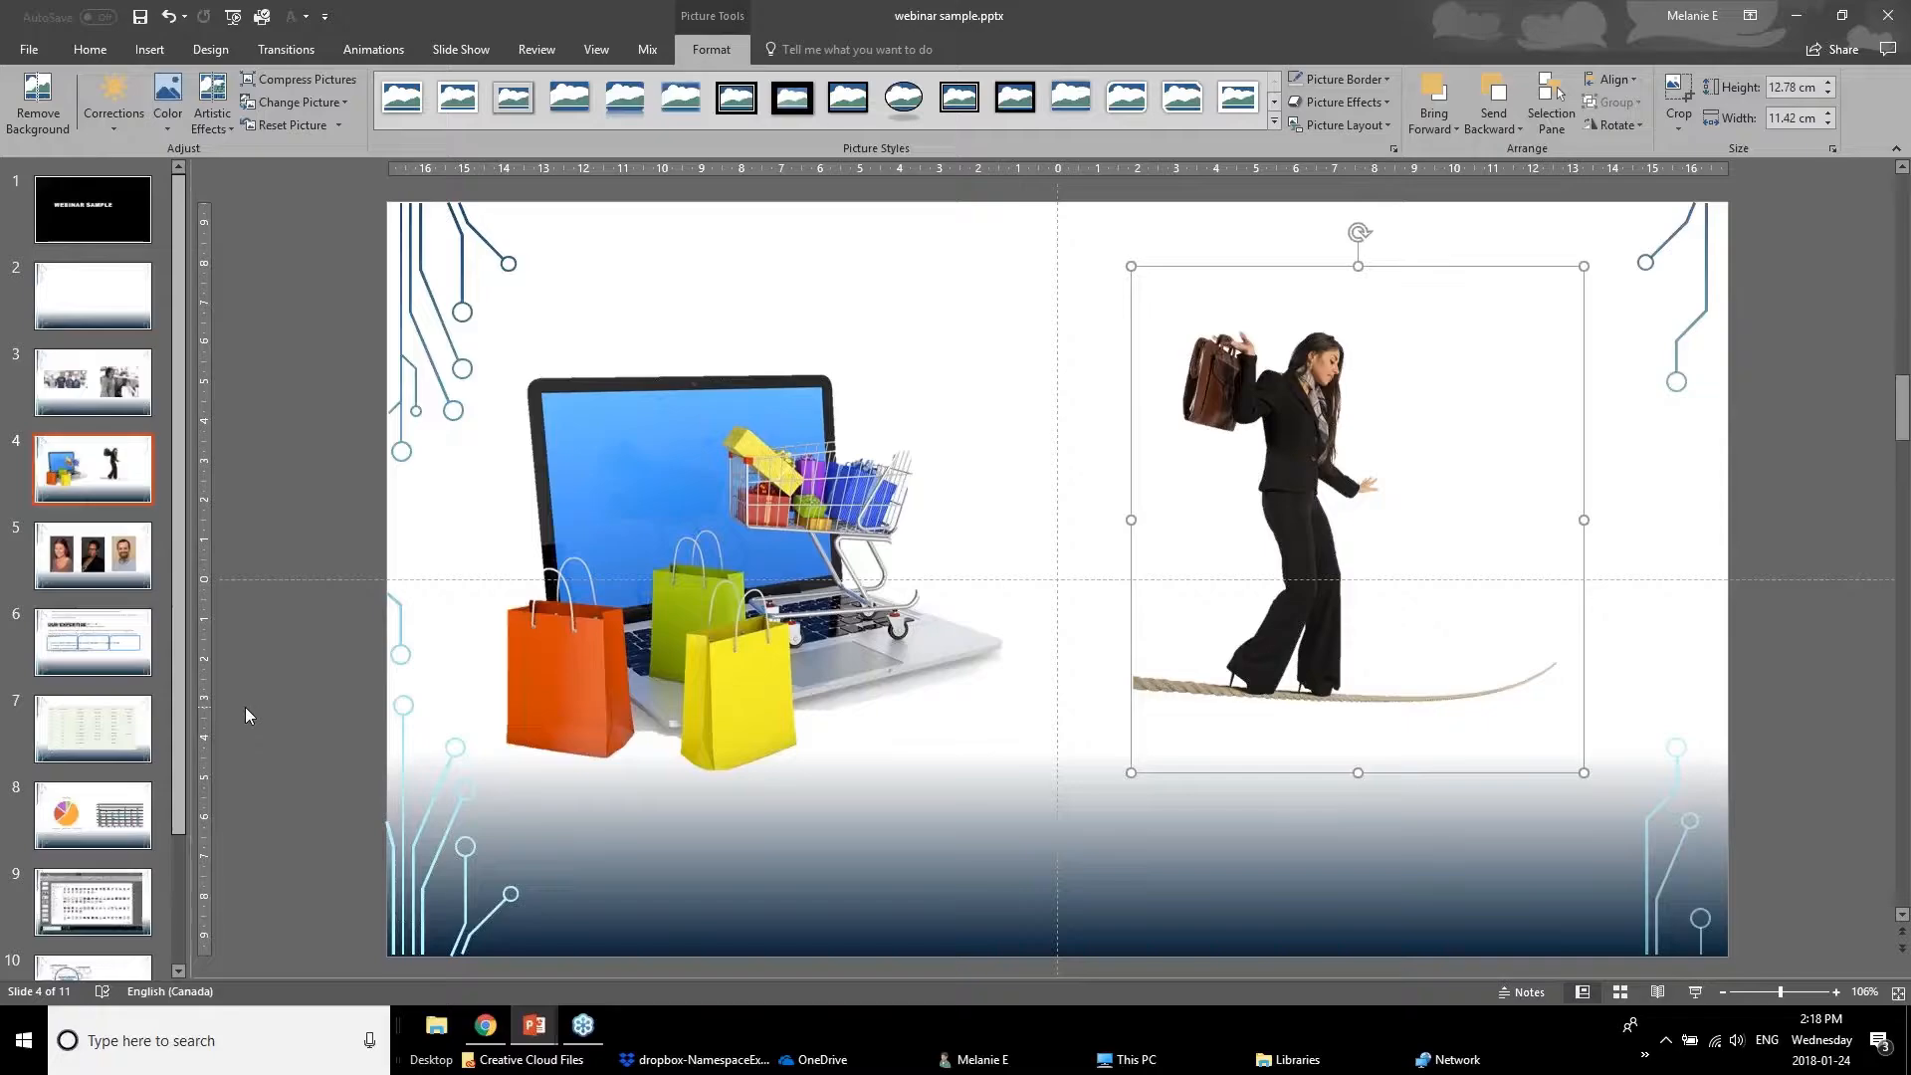
On slide 5, crop the leftmost portrait to an oval shape.
{"action": "left_click", "coordinate": [69, 559]}
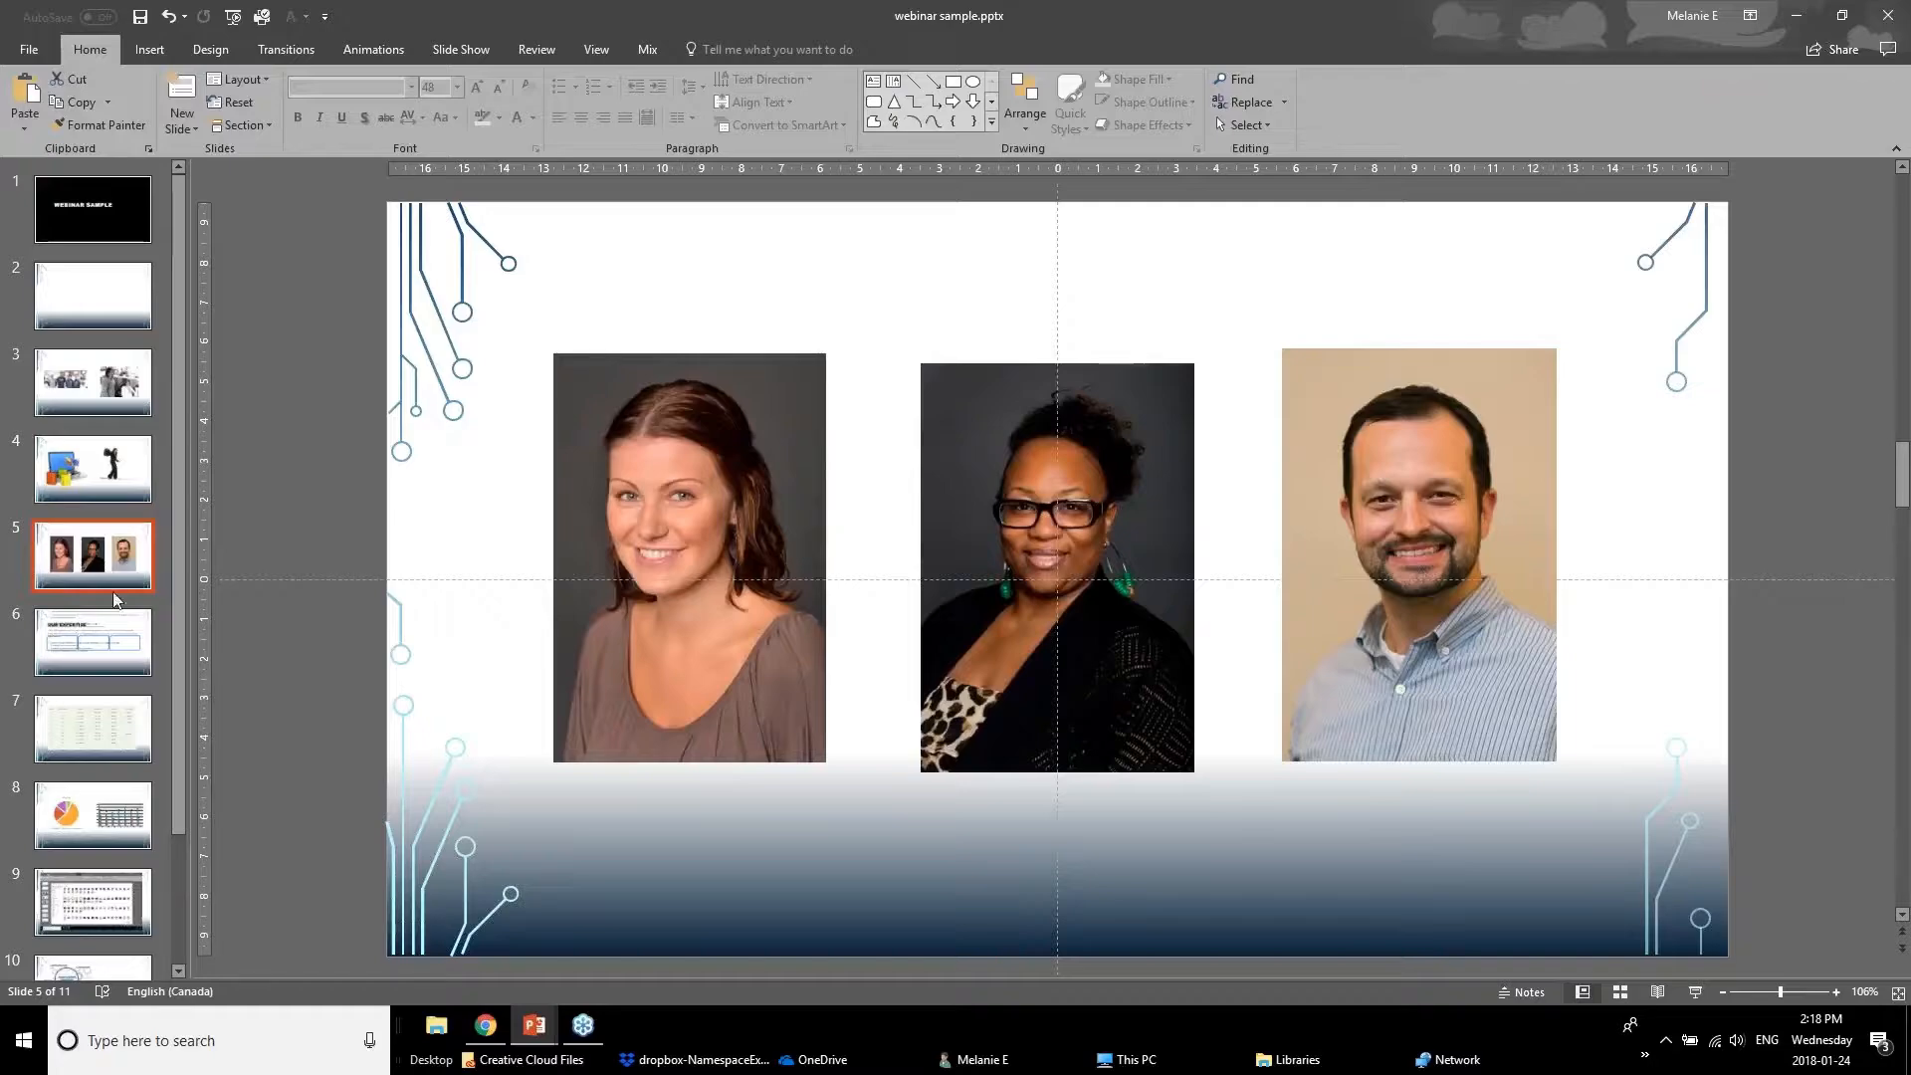
{"action": "left_click", "coordinate": [580, 597]}
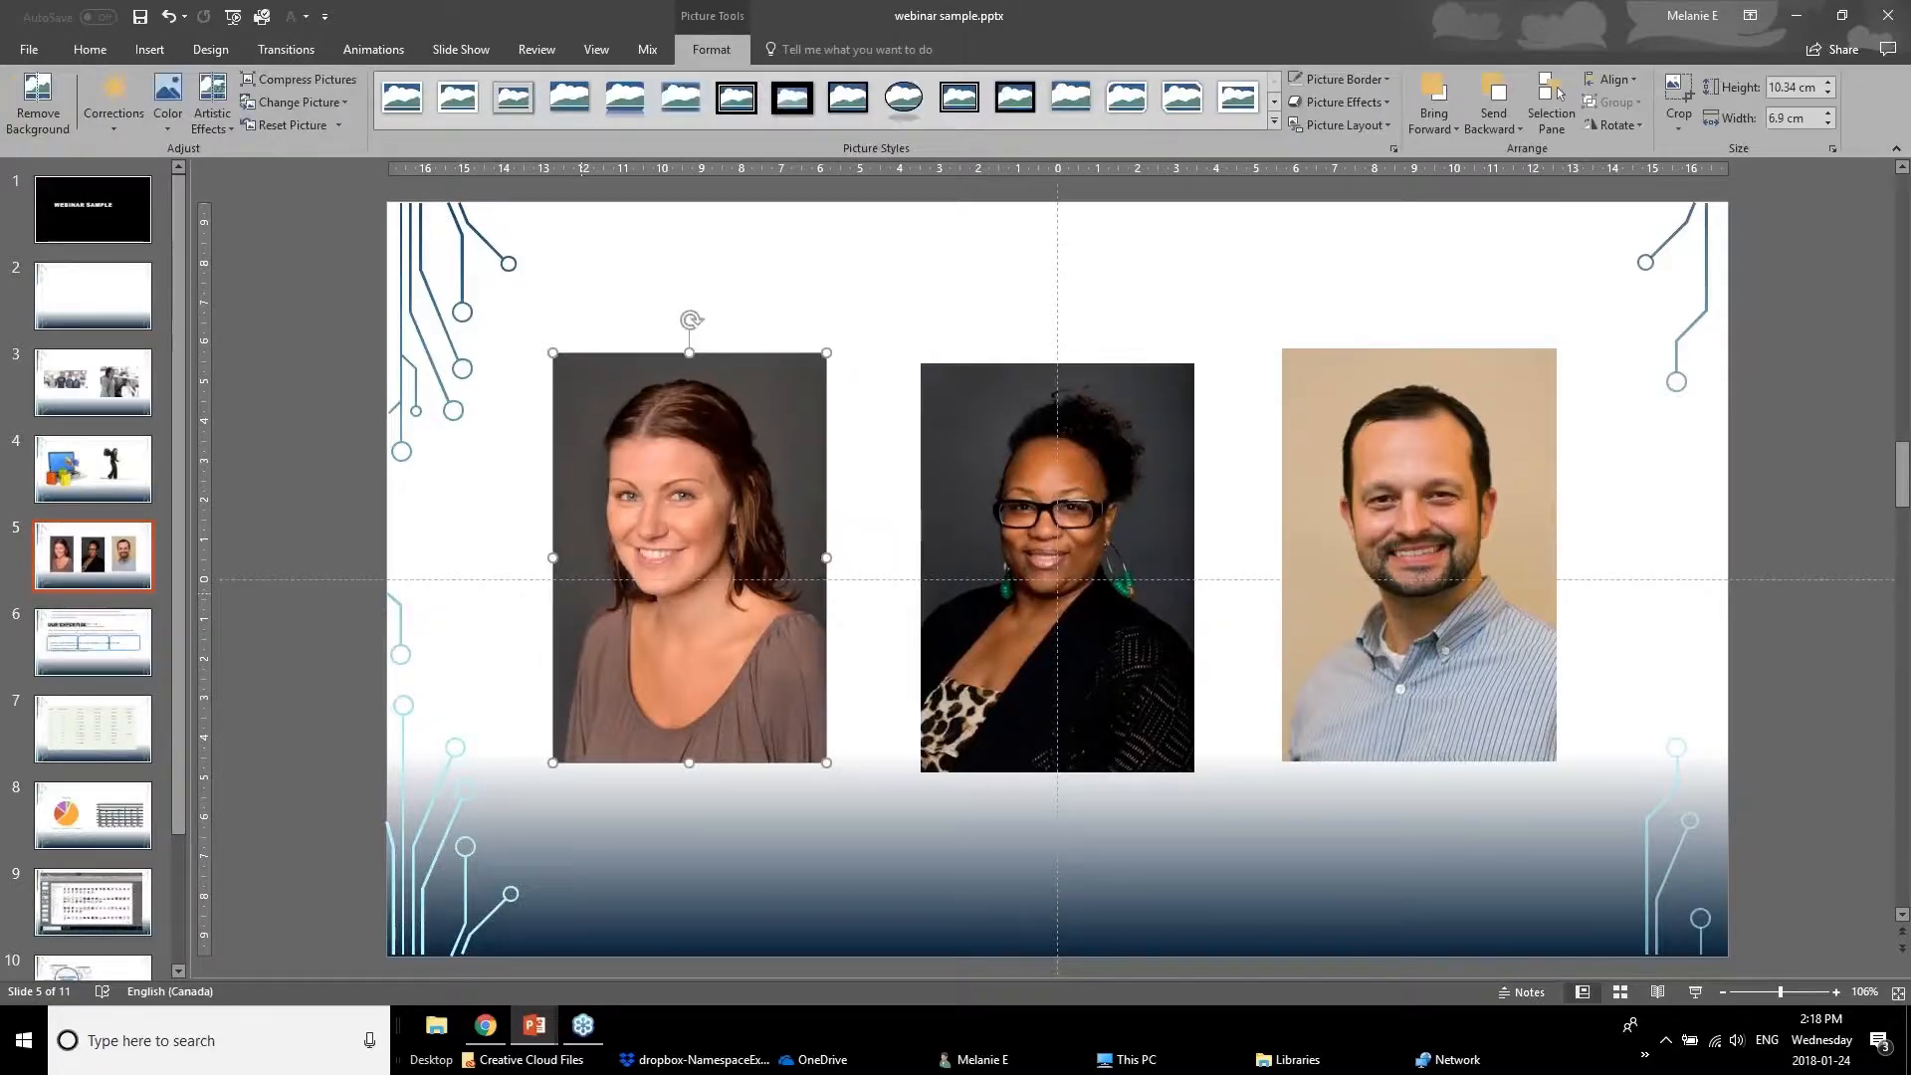
{"action": "left_click", "coordinate": [980, 607]}
{"action": "left_click", "coordinate": [1388, 583]}
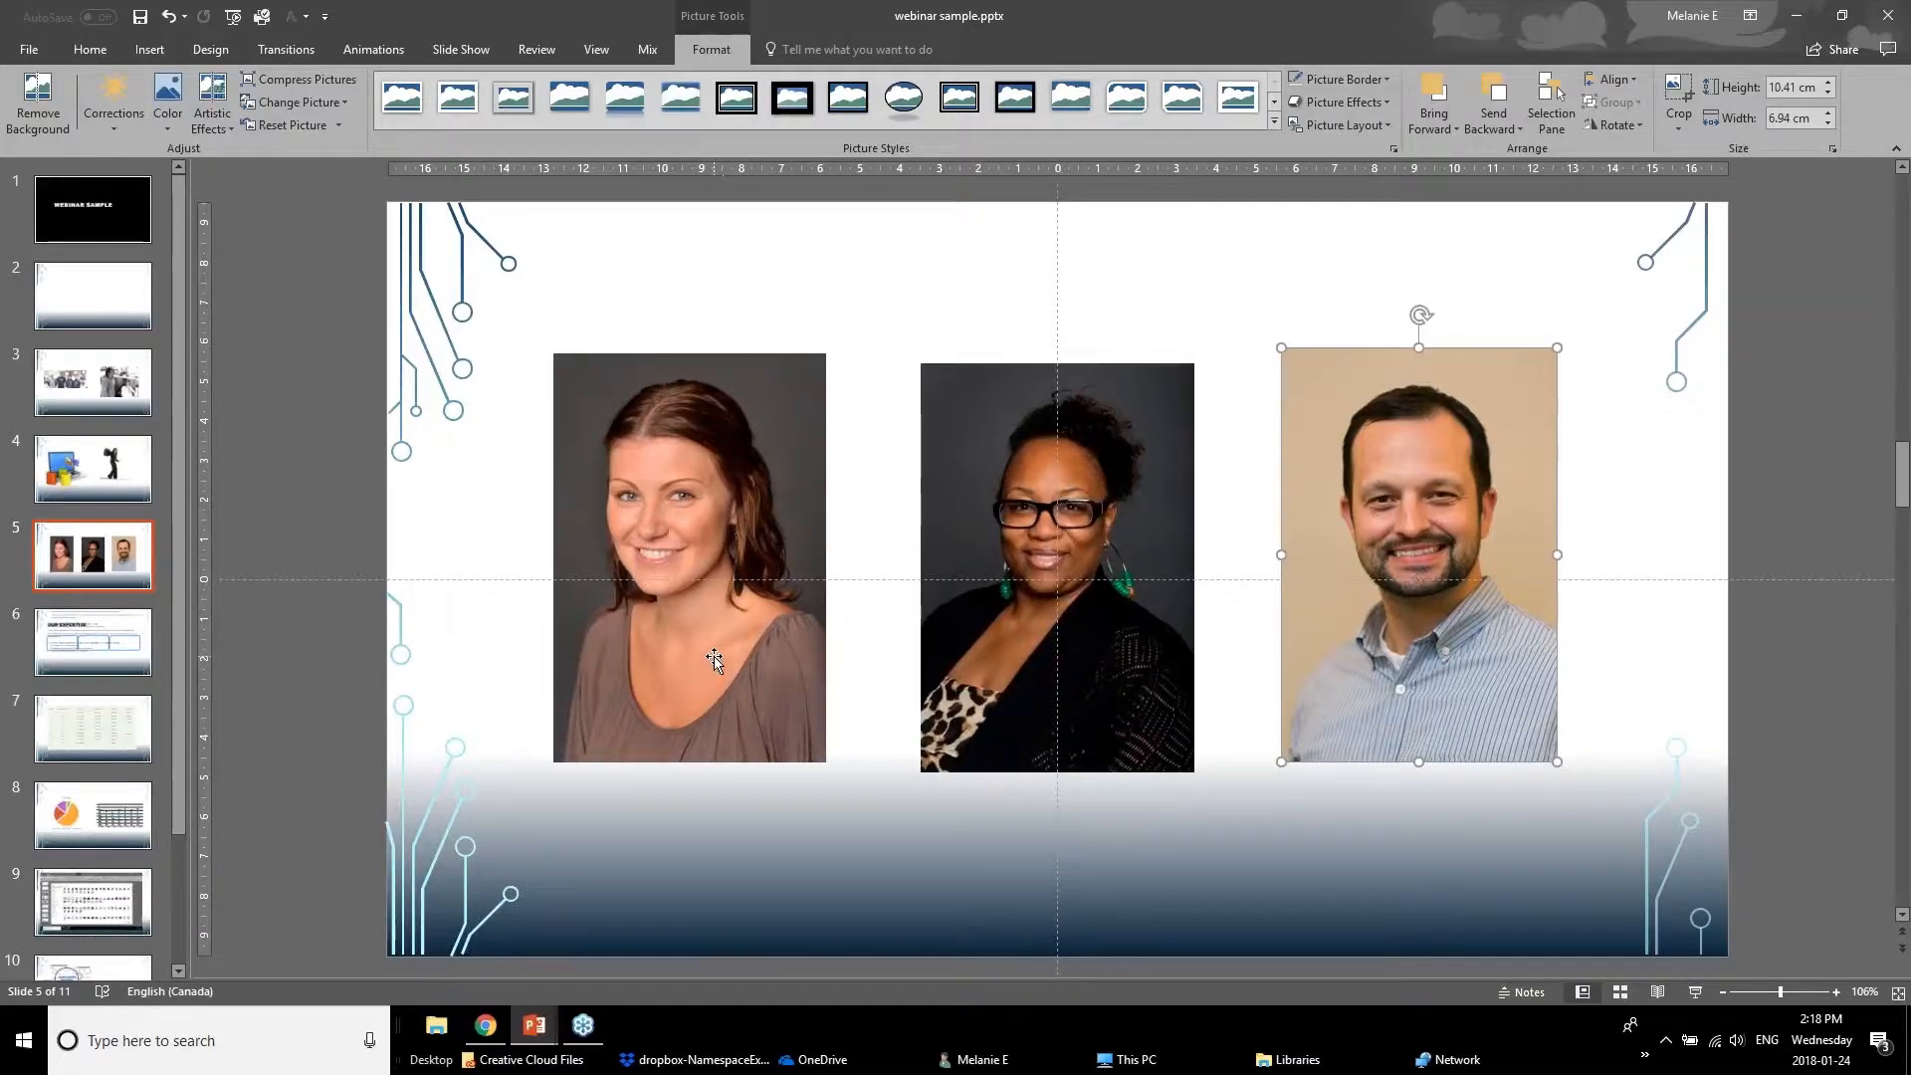
{"action": "left_click", "coordinate": [756, 603]}
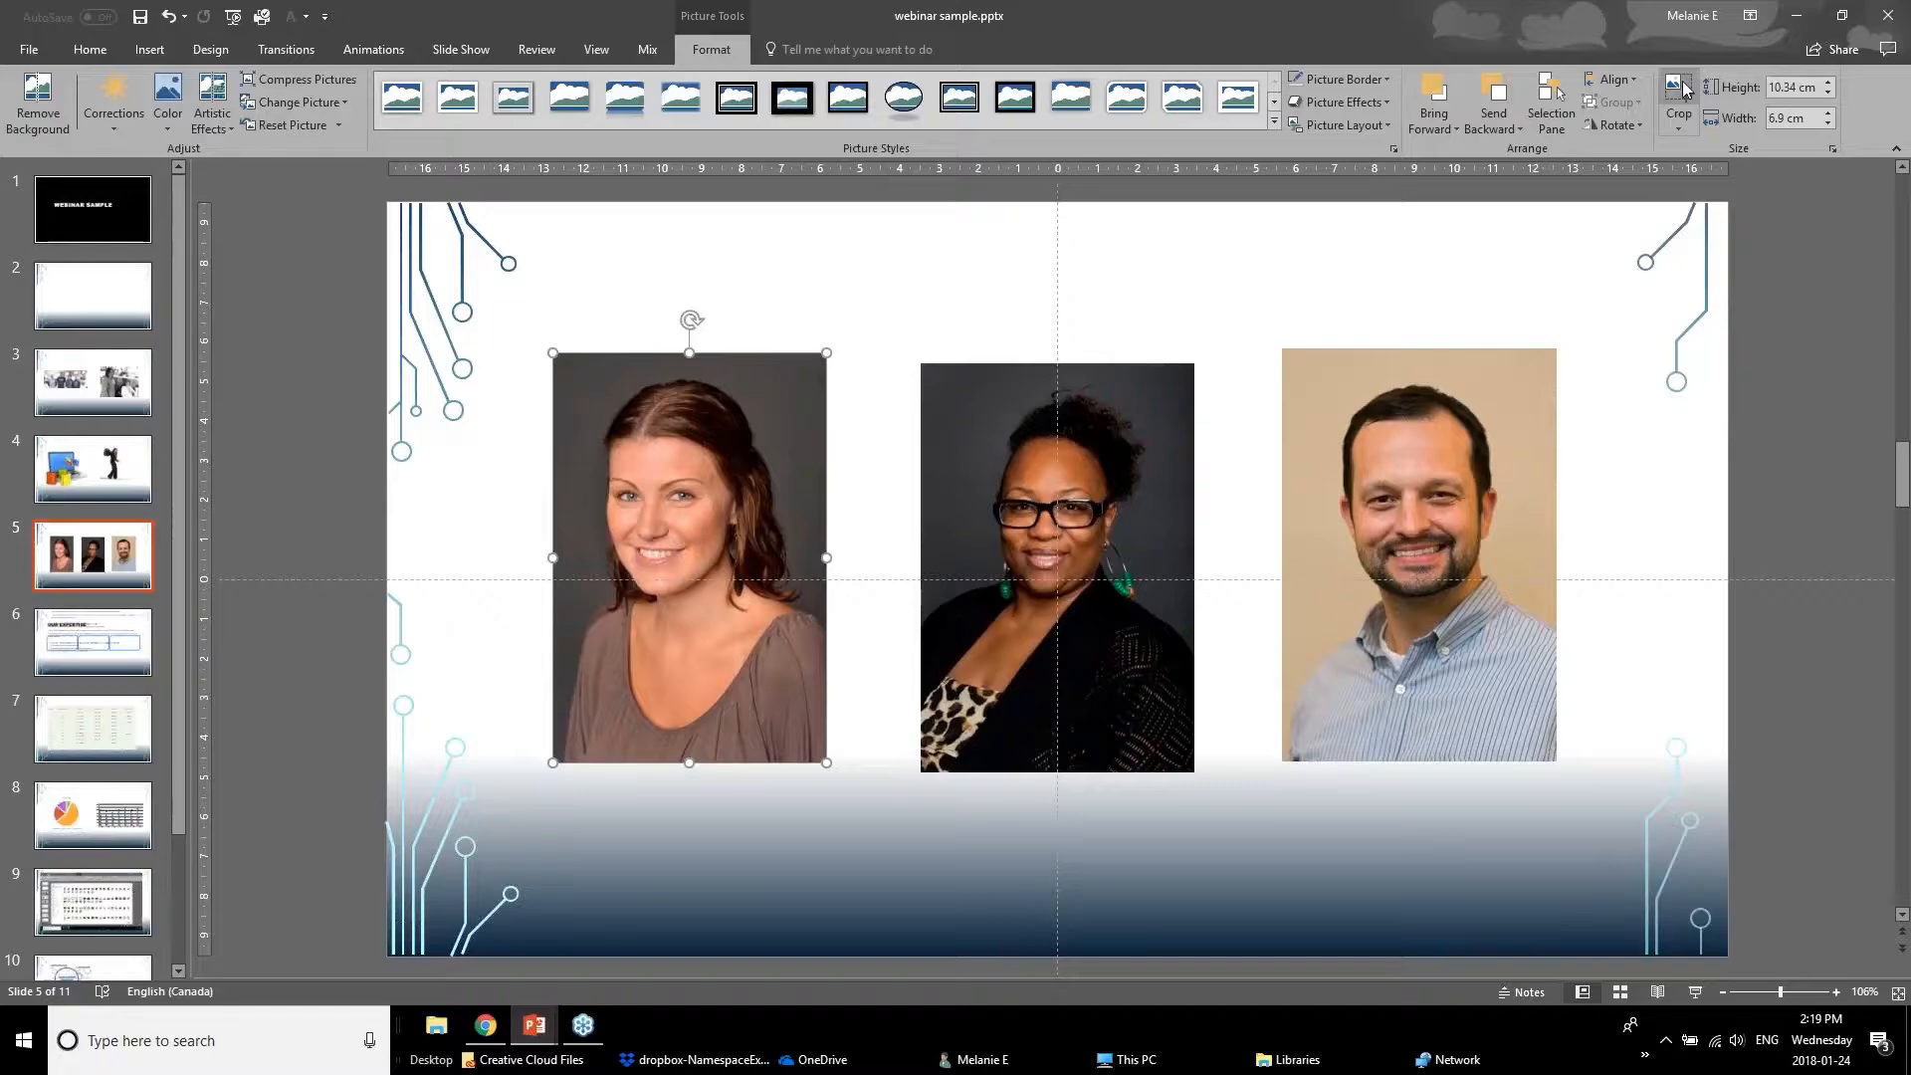
{"action": "left_click", "coordinate": [1682, 137]}
{"action": "mouse_move", "coordinate": [1694, 177]}
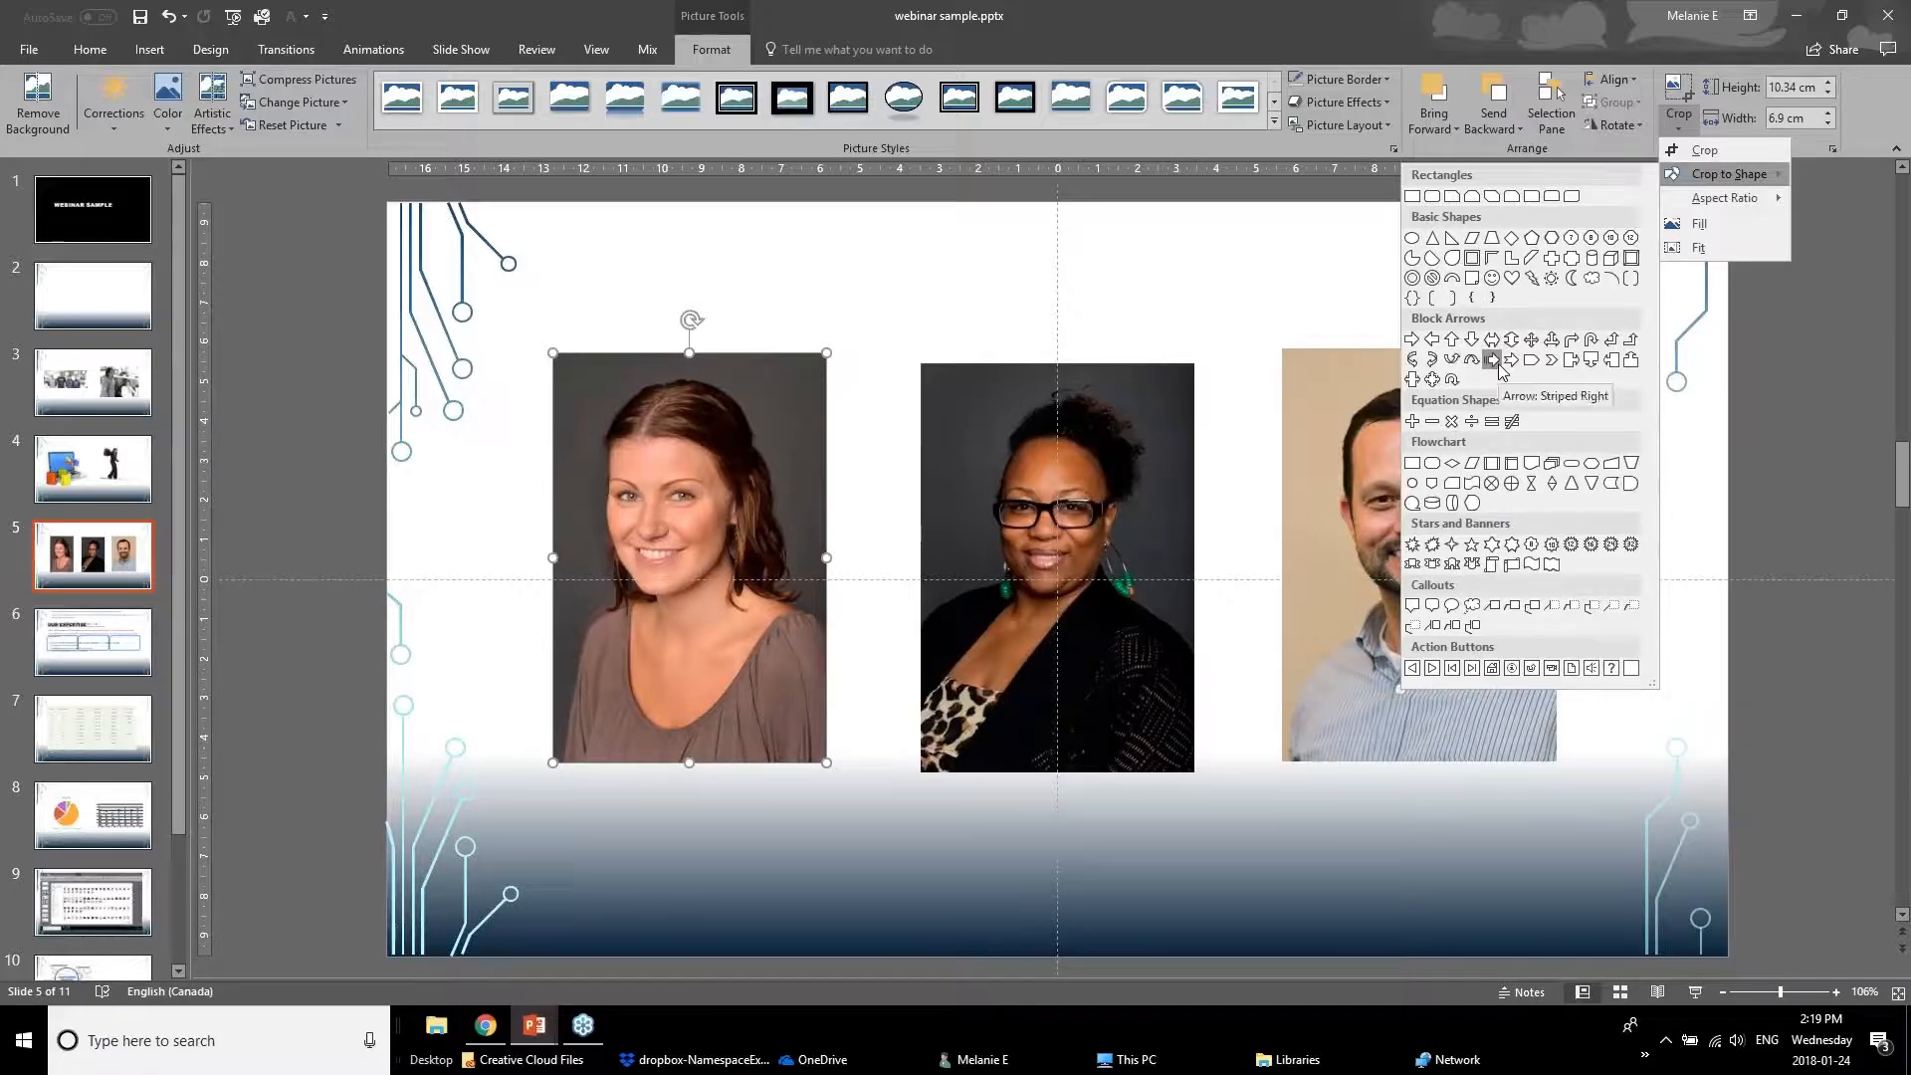
{"action": "left_click", "coordinate": [1413, 238]}
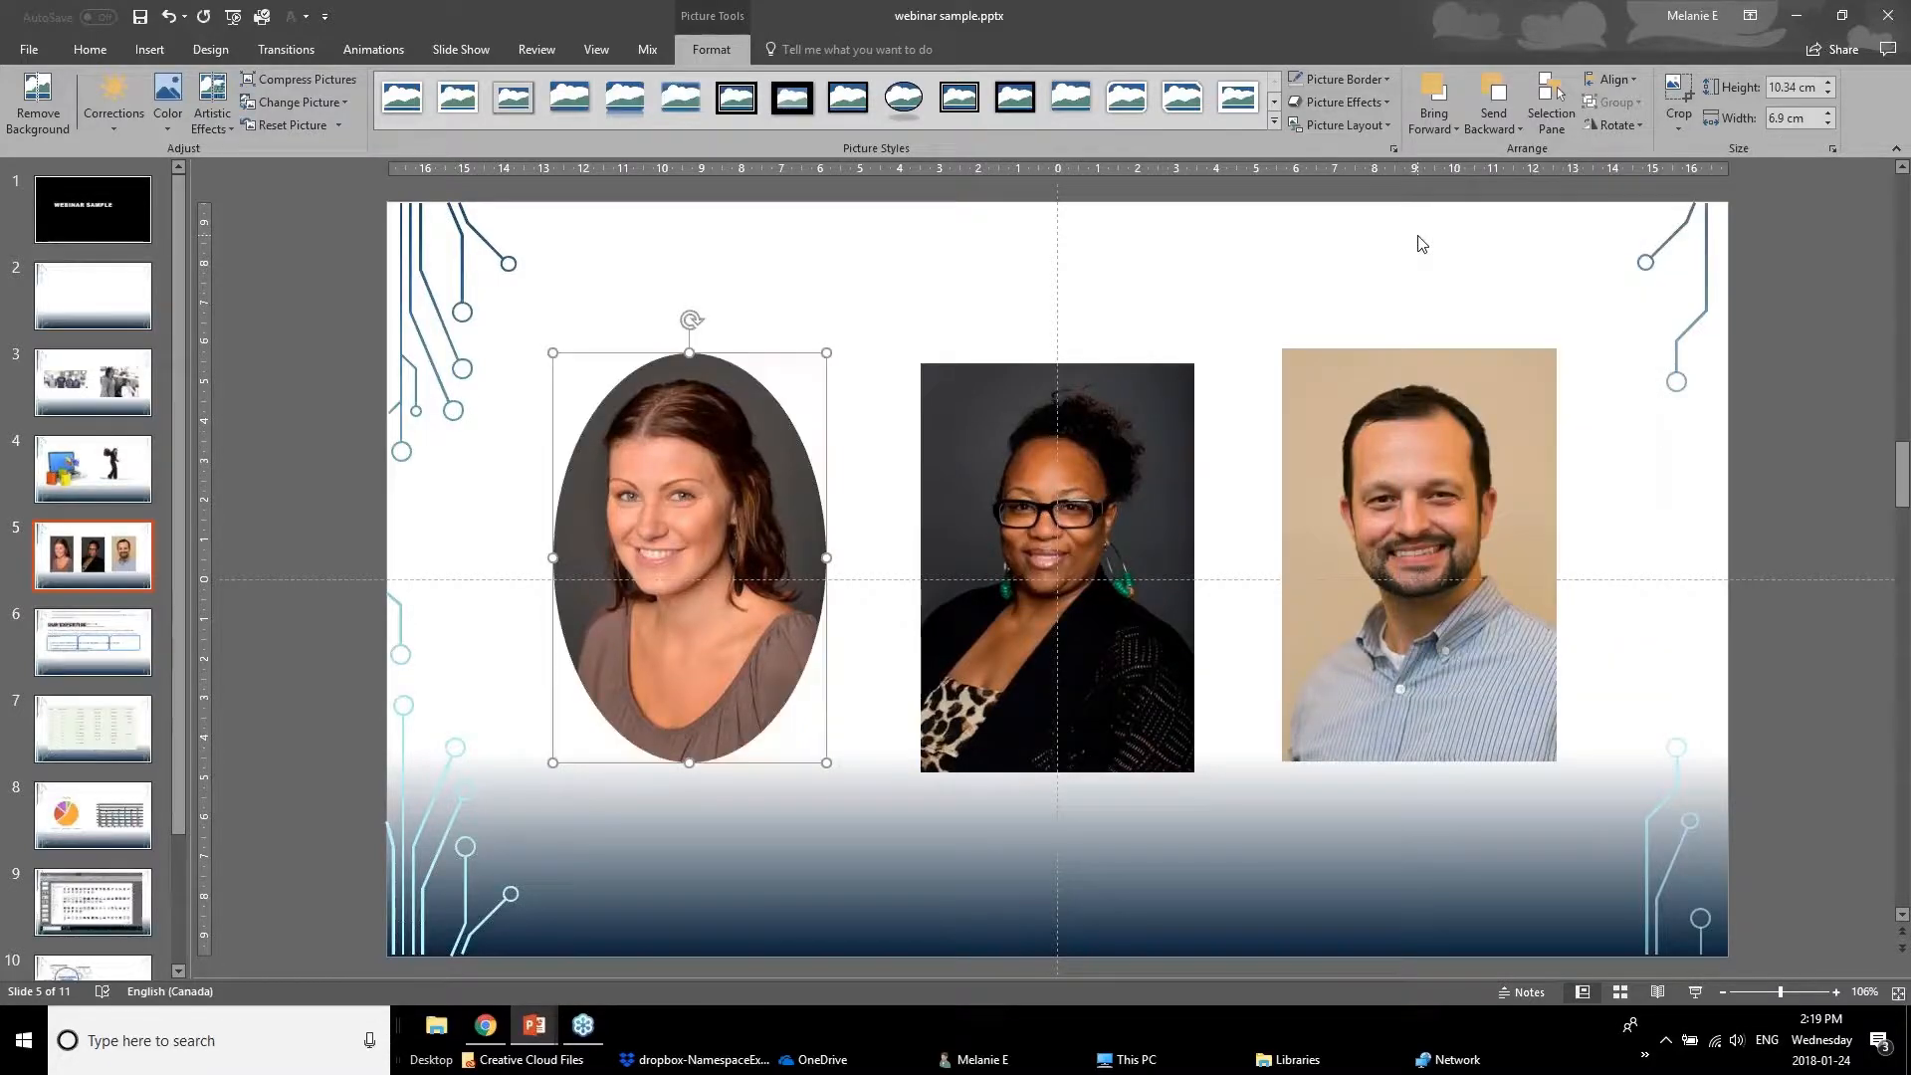
Tighten the oval portrait's crop around the face to a nearly circular area about 6.11 cm high and 5.48 cm wide.
{"action": "left_click", "coordinate": [1680, 90]}
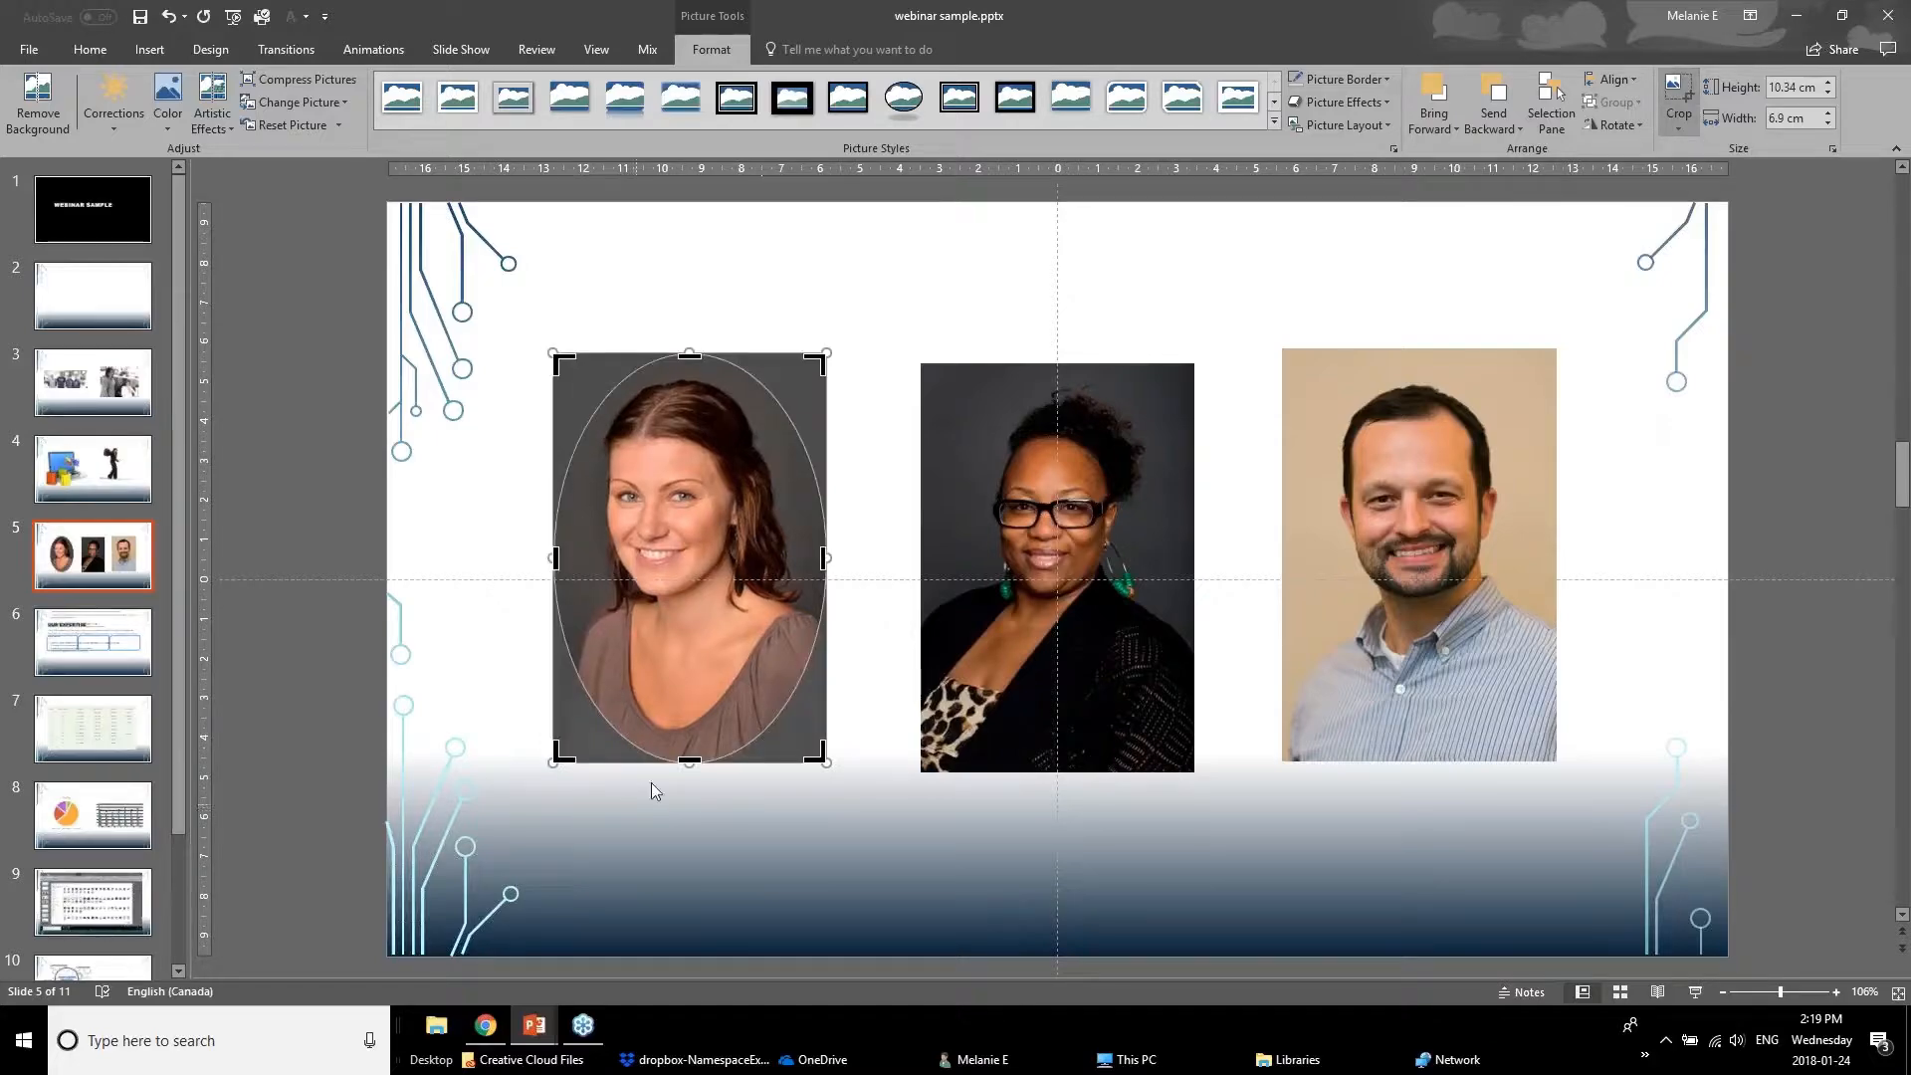
{"action": "left_click_drag", "start_coordinate": [685, 767], "coordinate": [689, 645]}
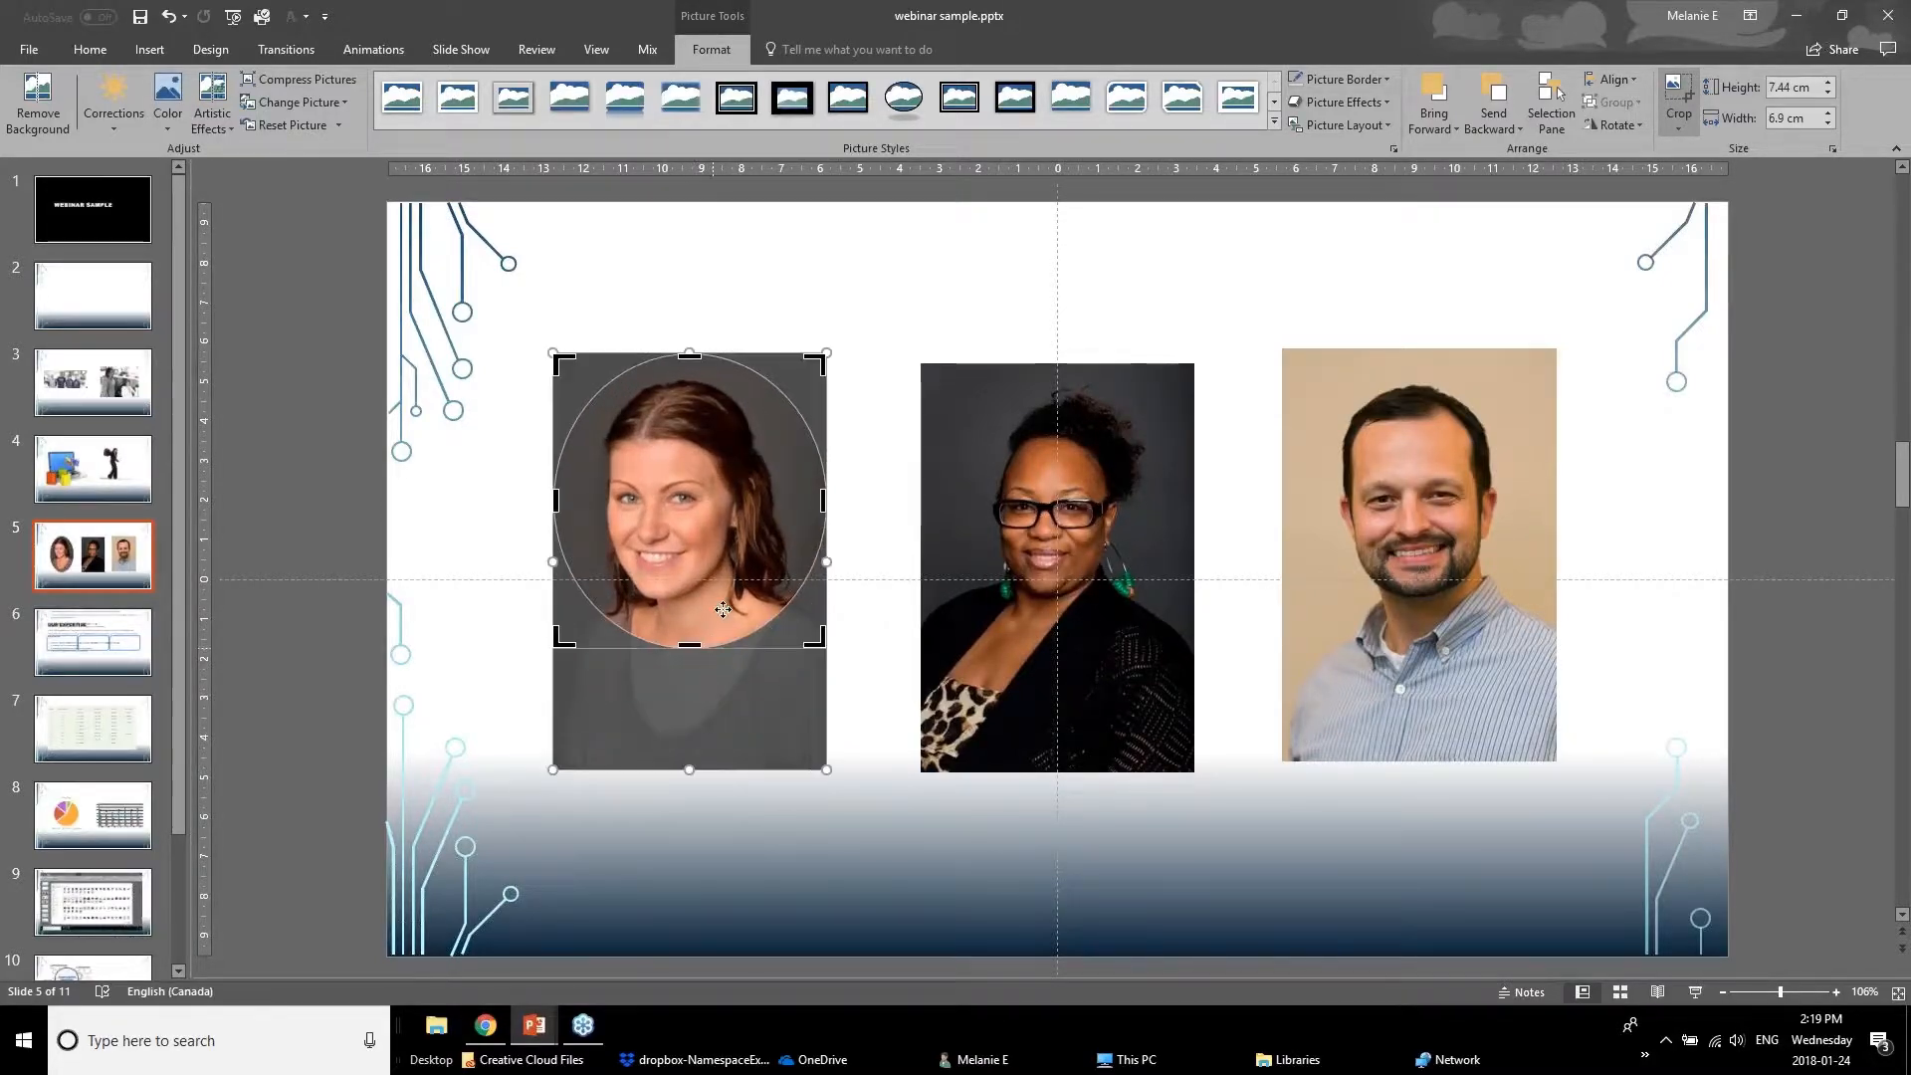
{"action": "left_click_drag", "start_coordinate": [687, 365], "coordinate": [687, 391]}
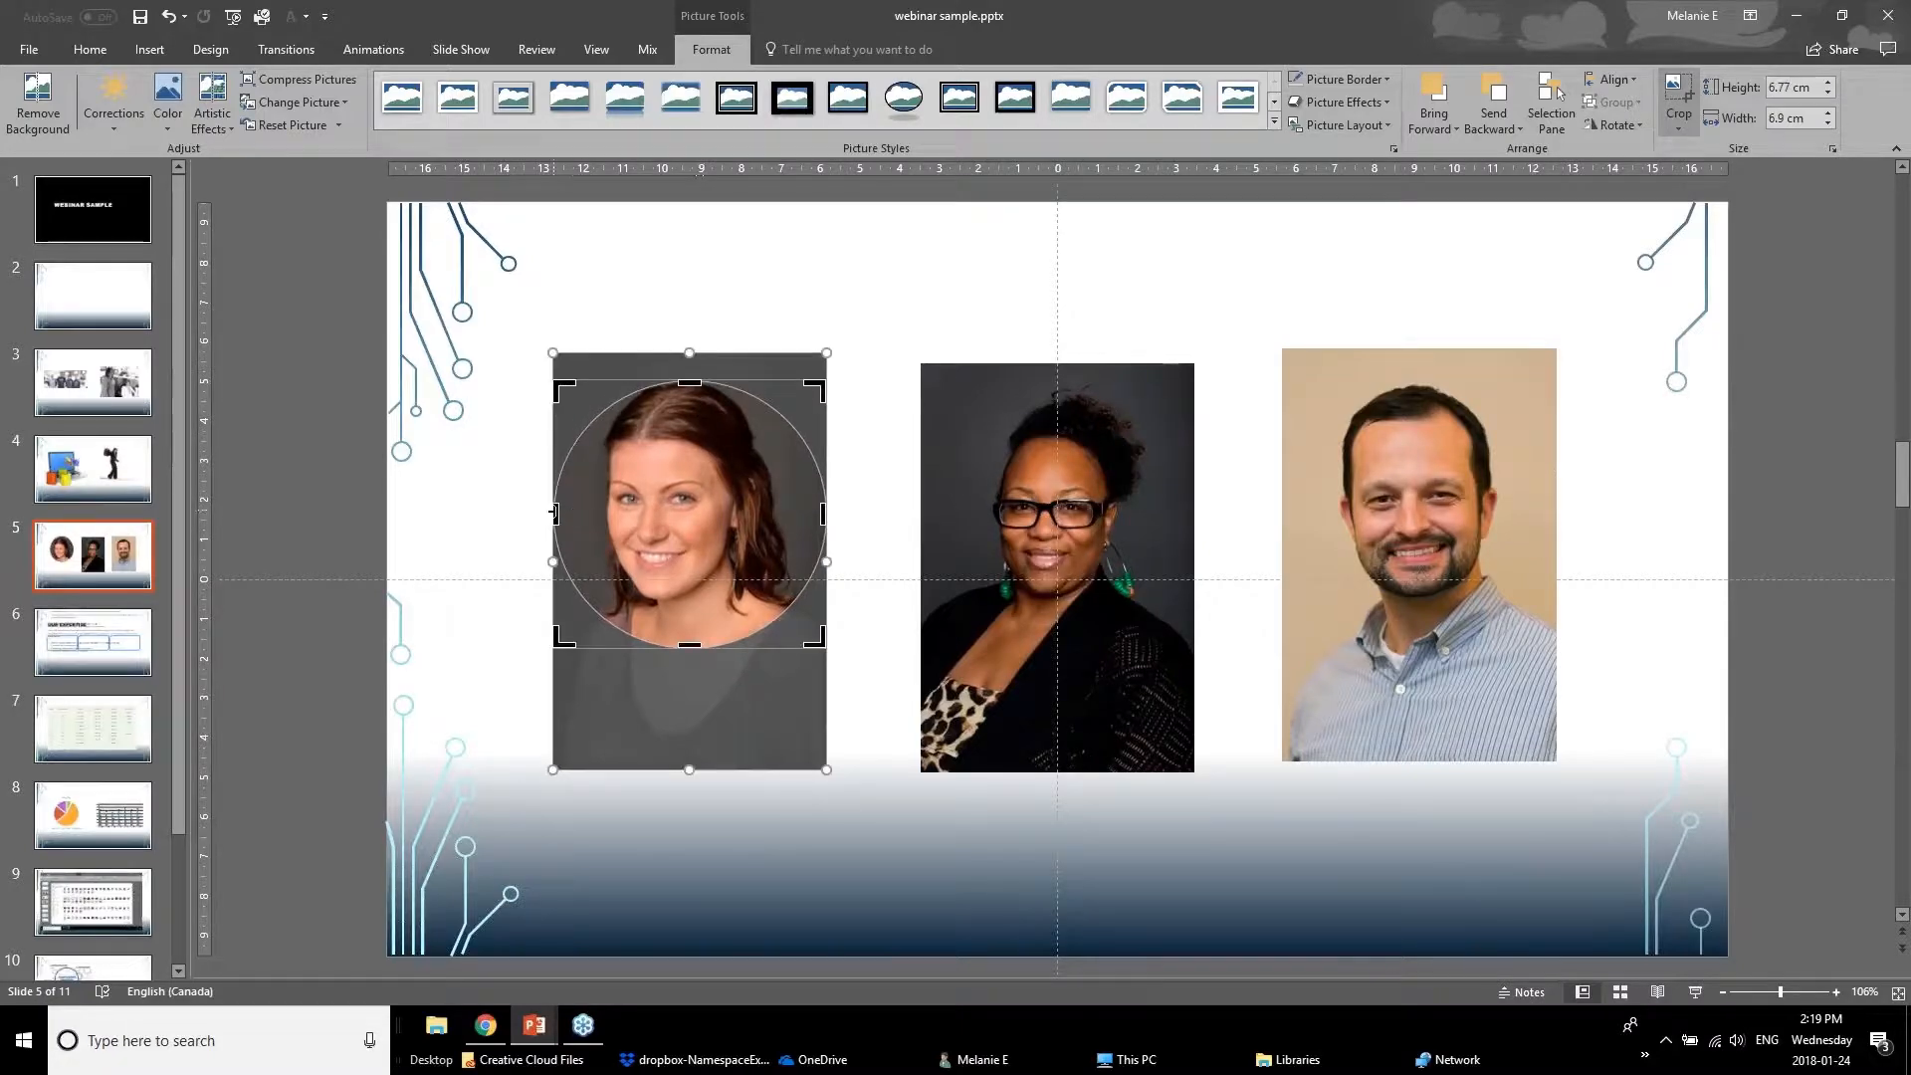
{"action": "left_click_drag", "start_coordinate": [557, 511], "coordinate": [571, 512]}
{"action": "left_click_drag", "start_coordinate": [815, 518], "coordinate": [801, 517]}
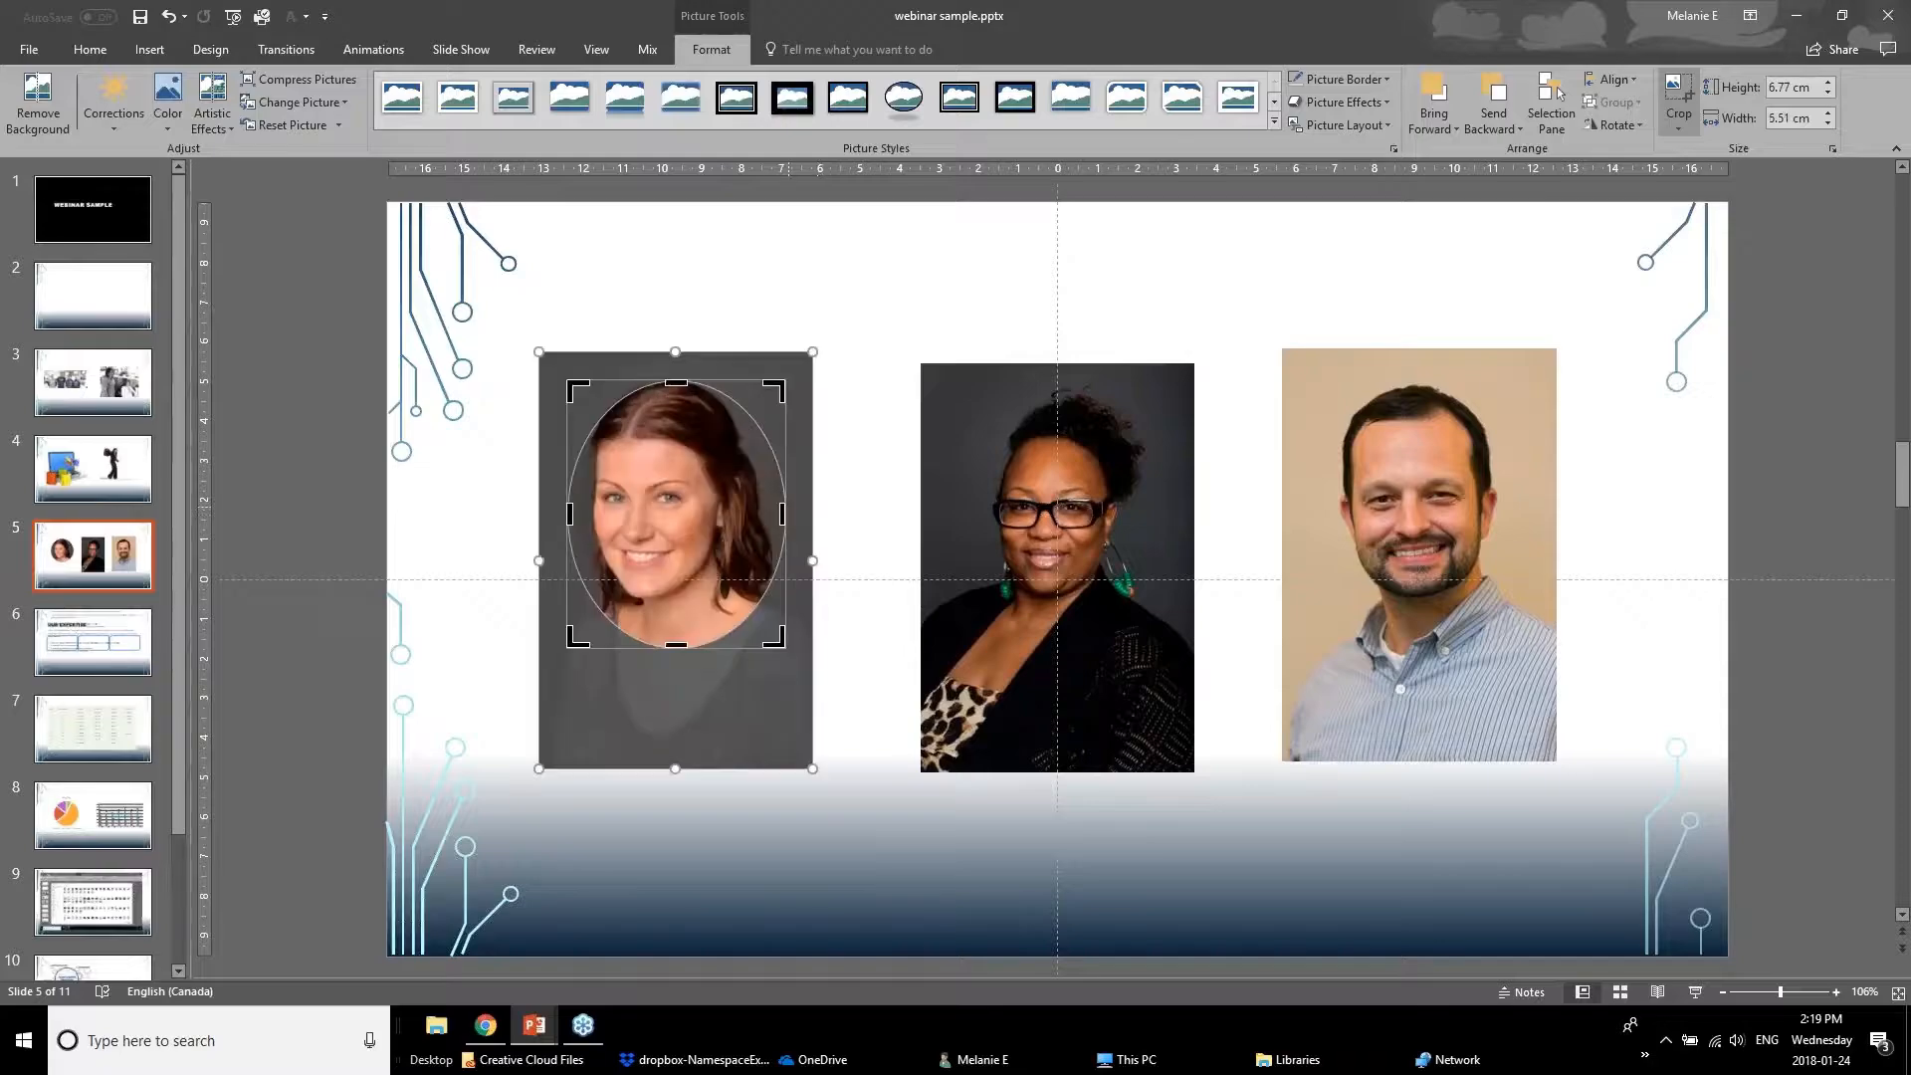
{"action": "left_click_drag", "start_coordinate": [784, 623], "coordinate": [784, 622]}
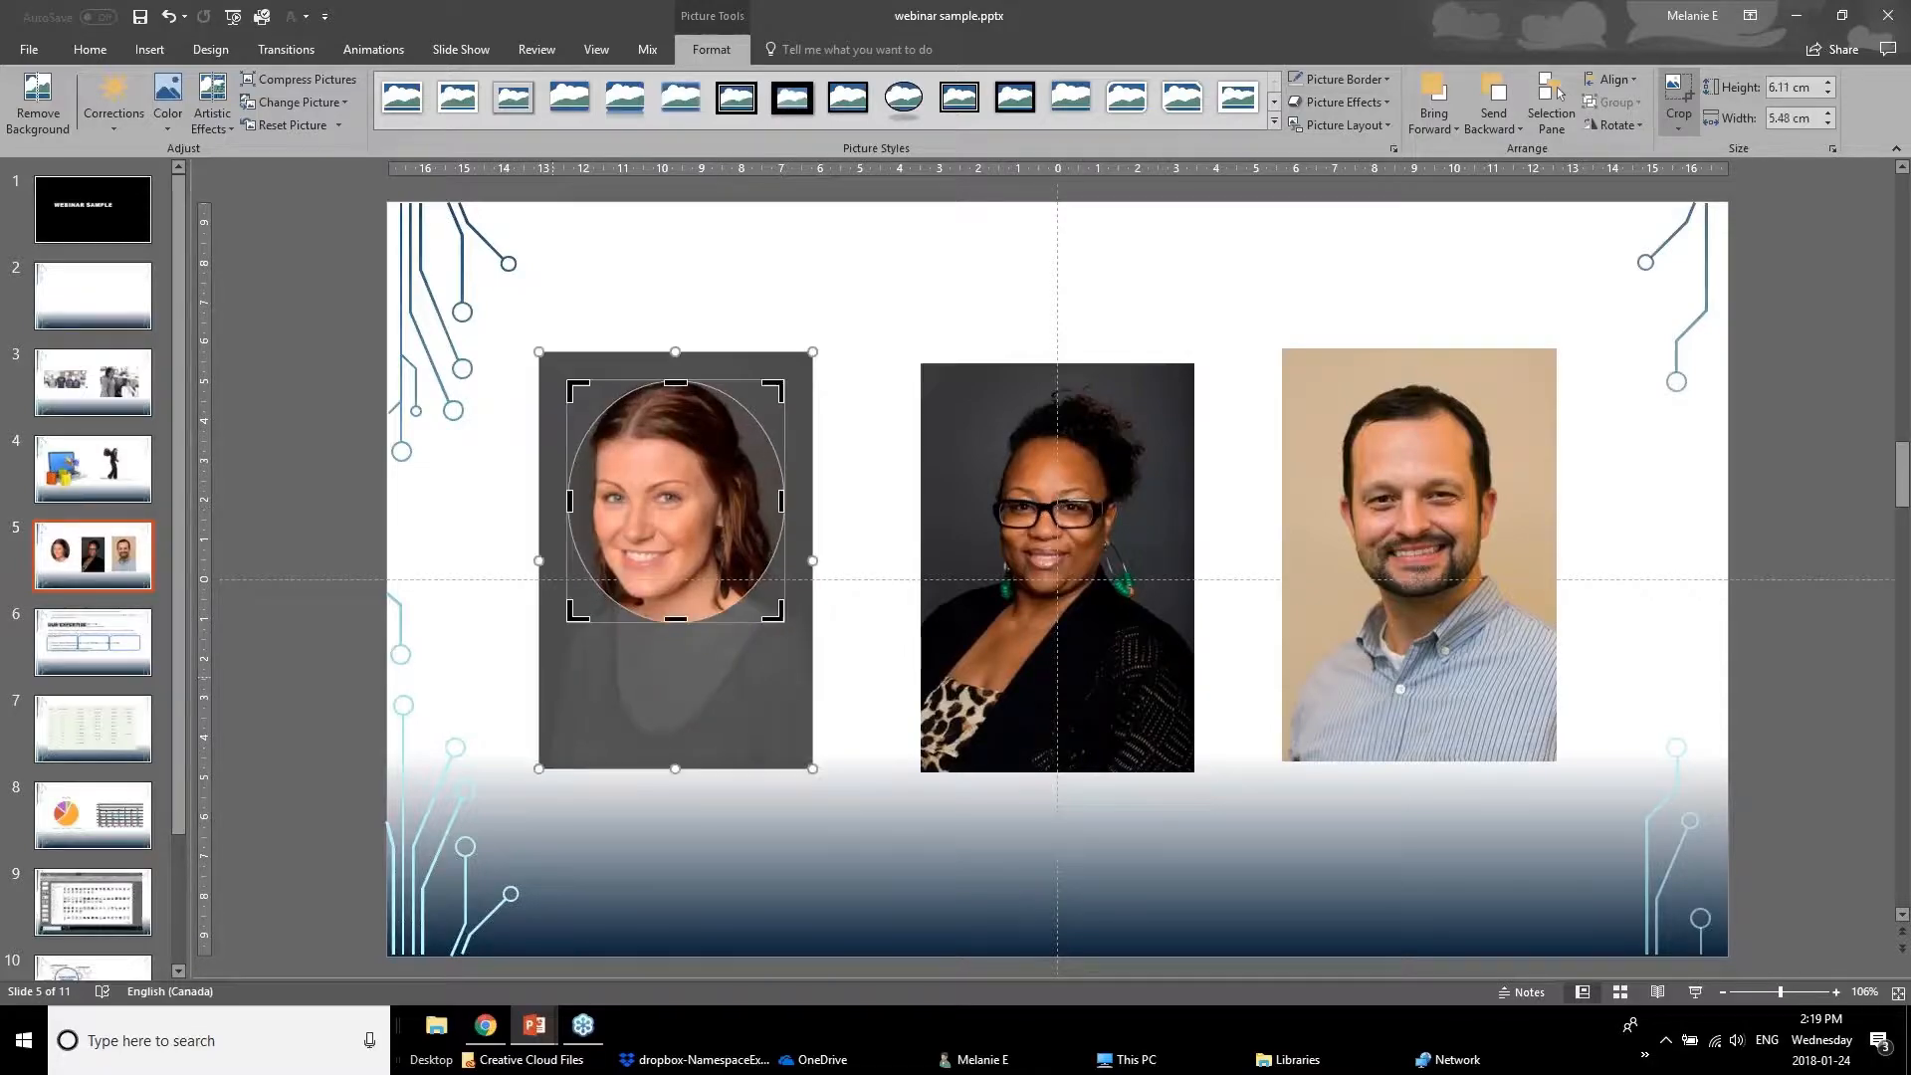
{"action": "left_click", "coordinate": [497, 686]}
Move the cropped portrait slightly down and to the left, and deselect it.
{"action": "left_click", "coordinate": [649, 546]}
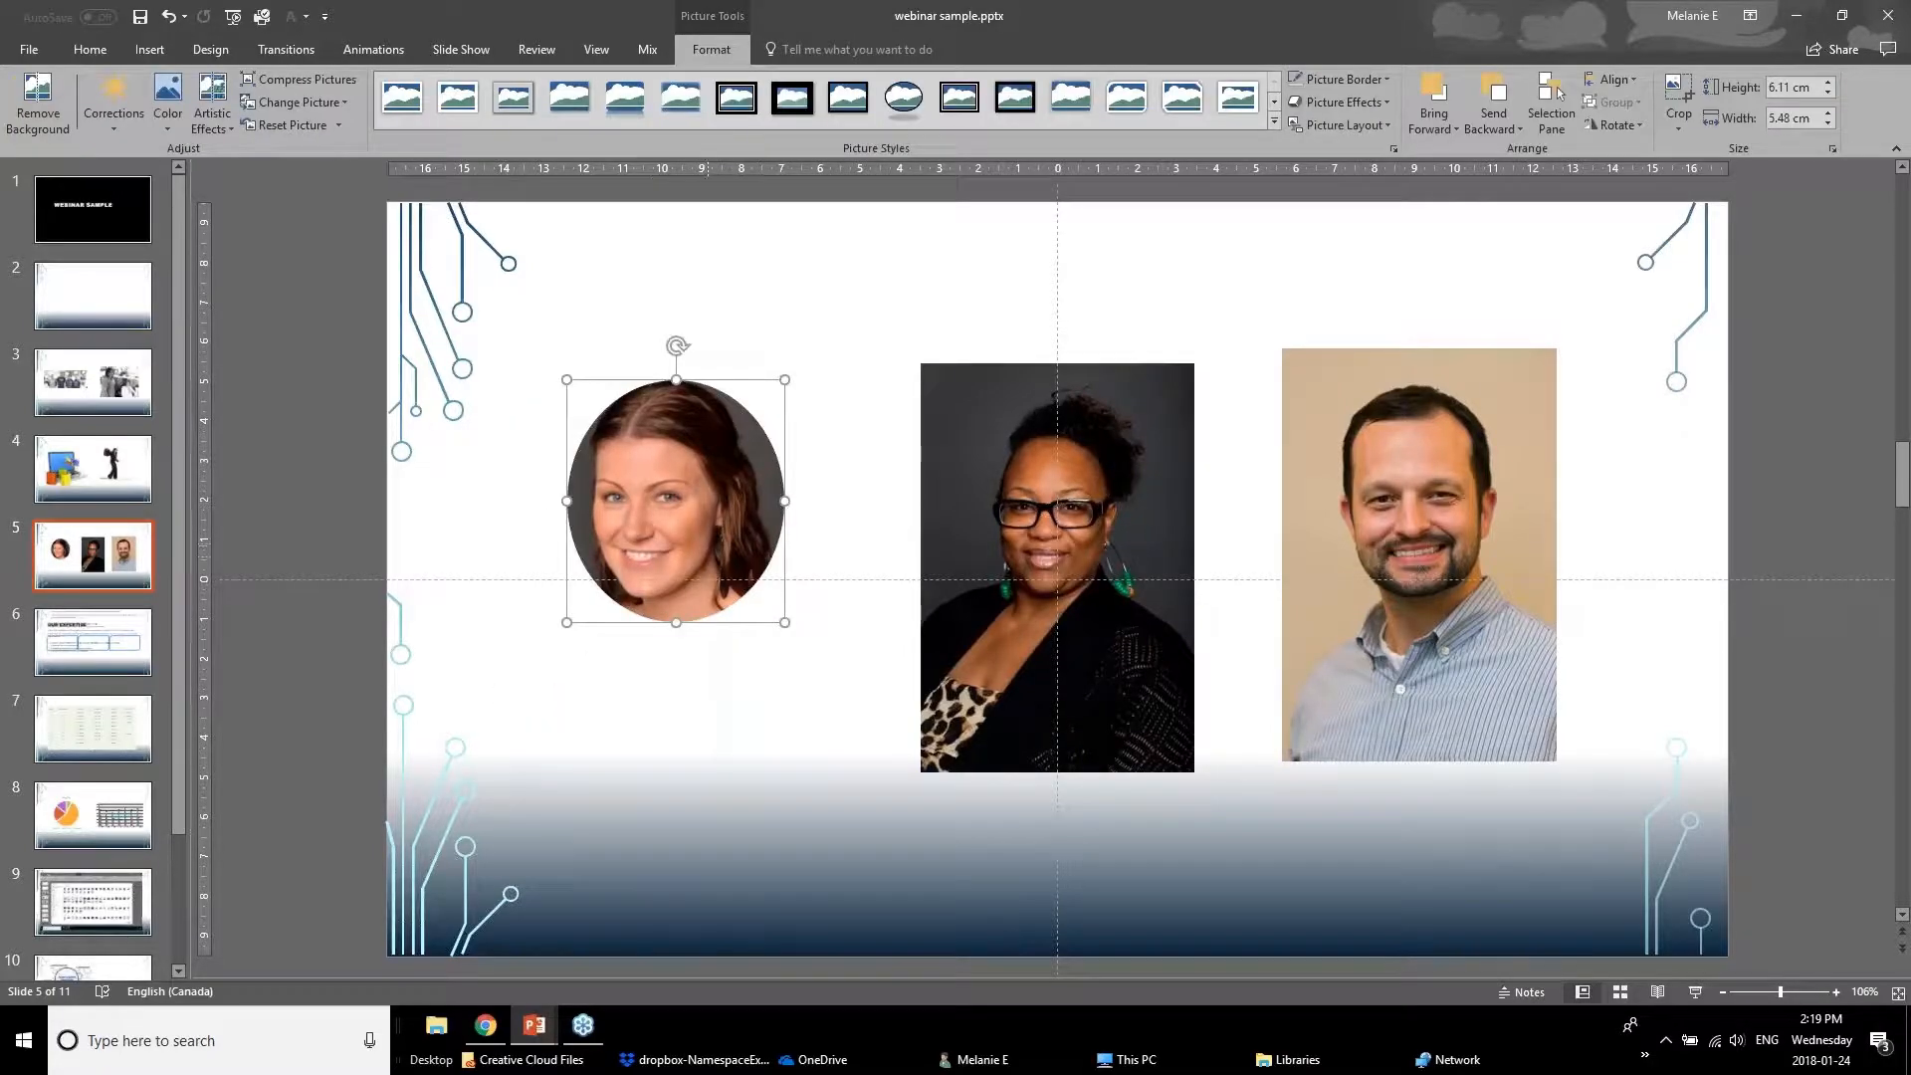
{"action": "left_click_drag", "start_coordinate": [722, 552], "coordinate": [713, 573]}
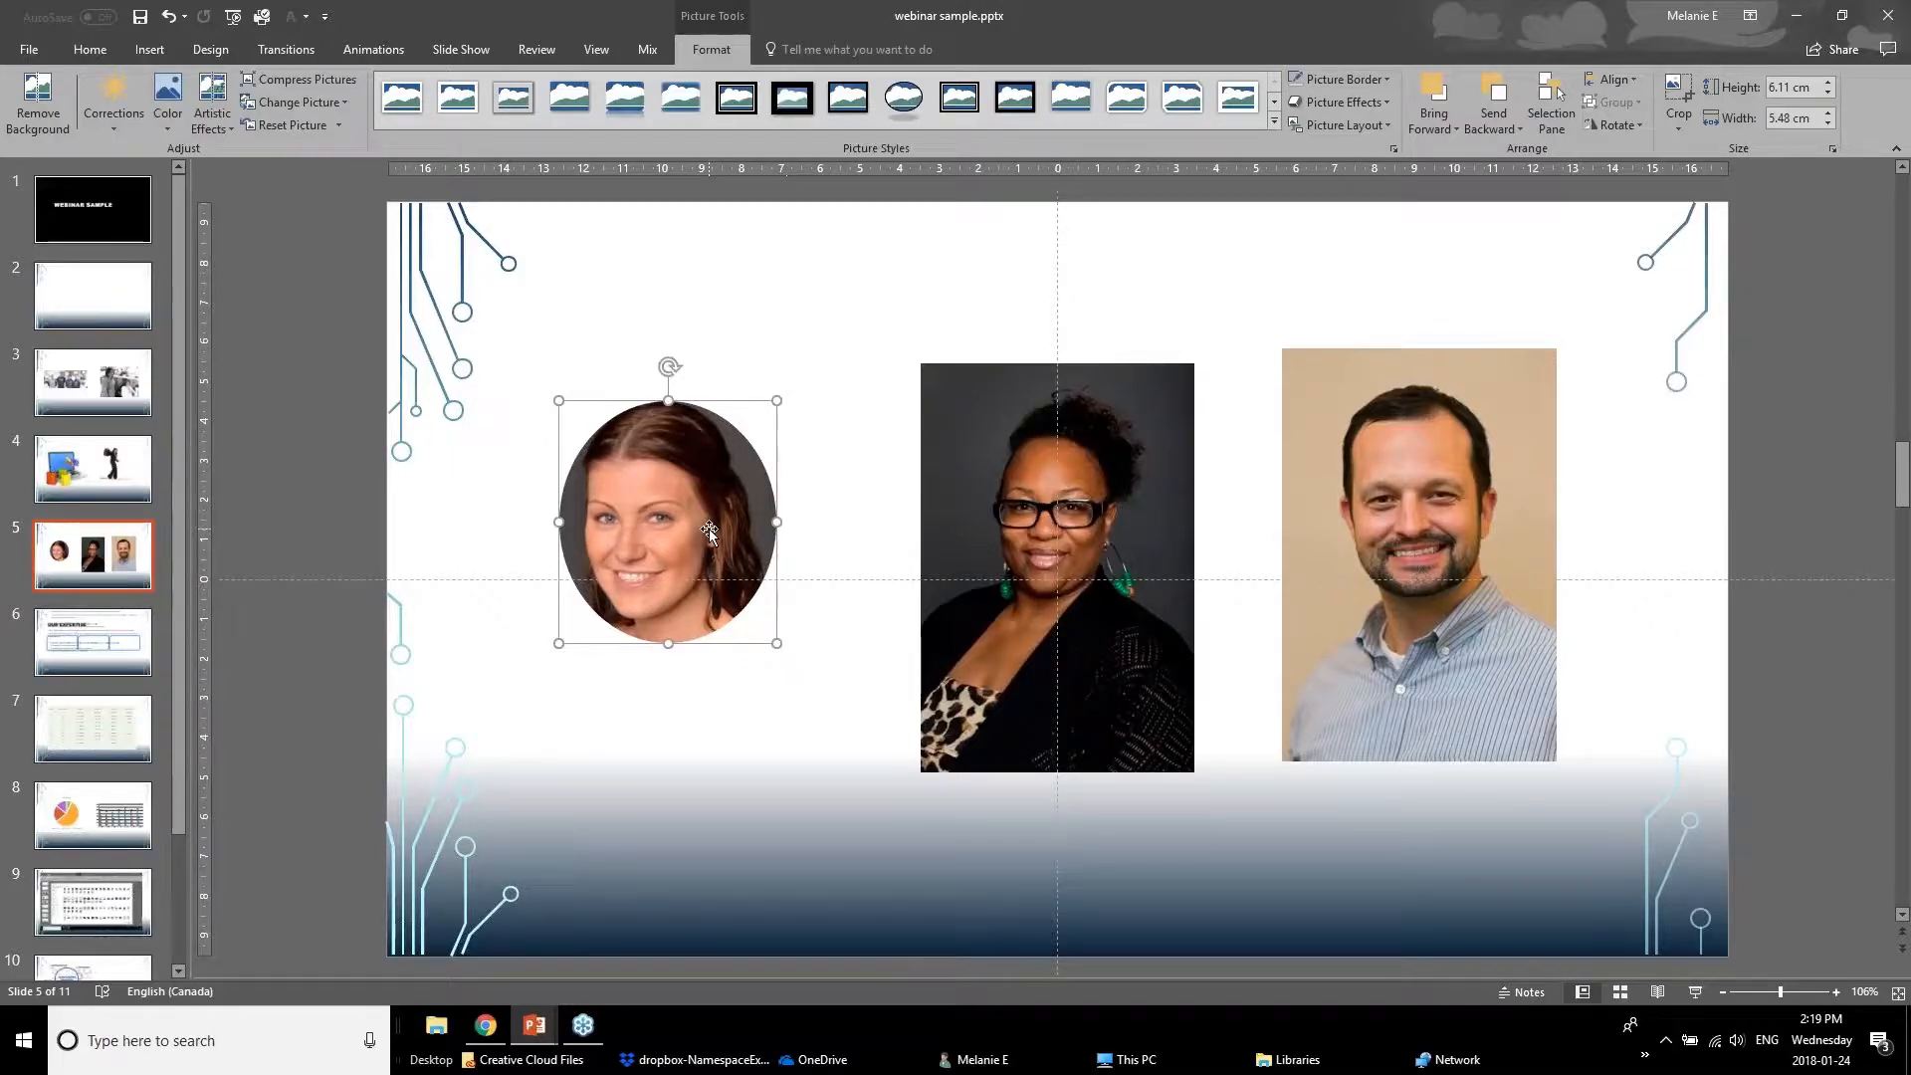
{"action": "left_click", "coordinate": [694, 723]}
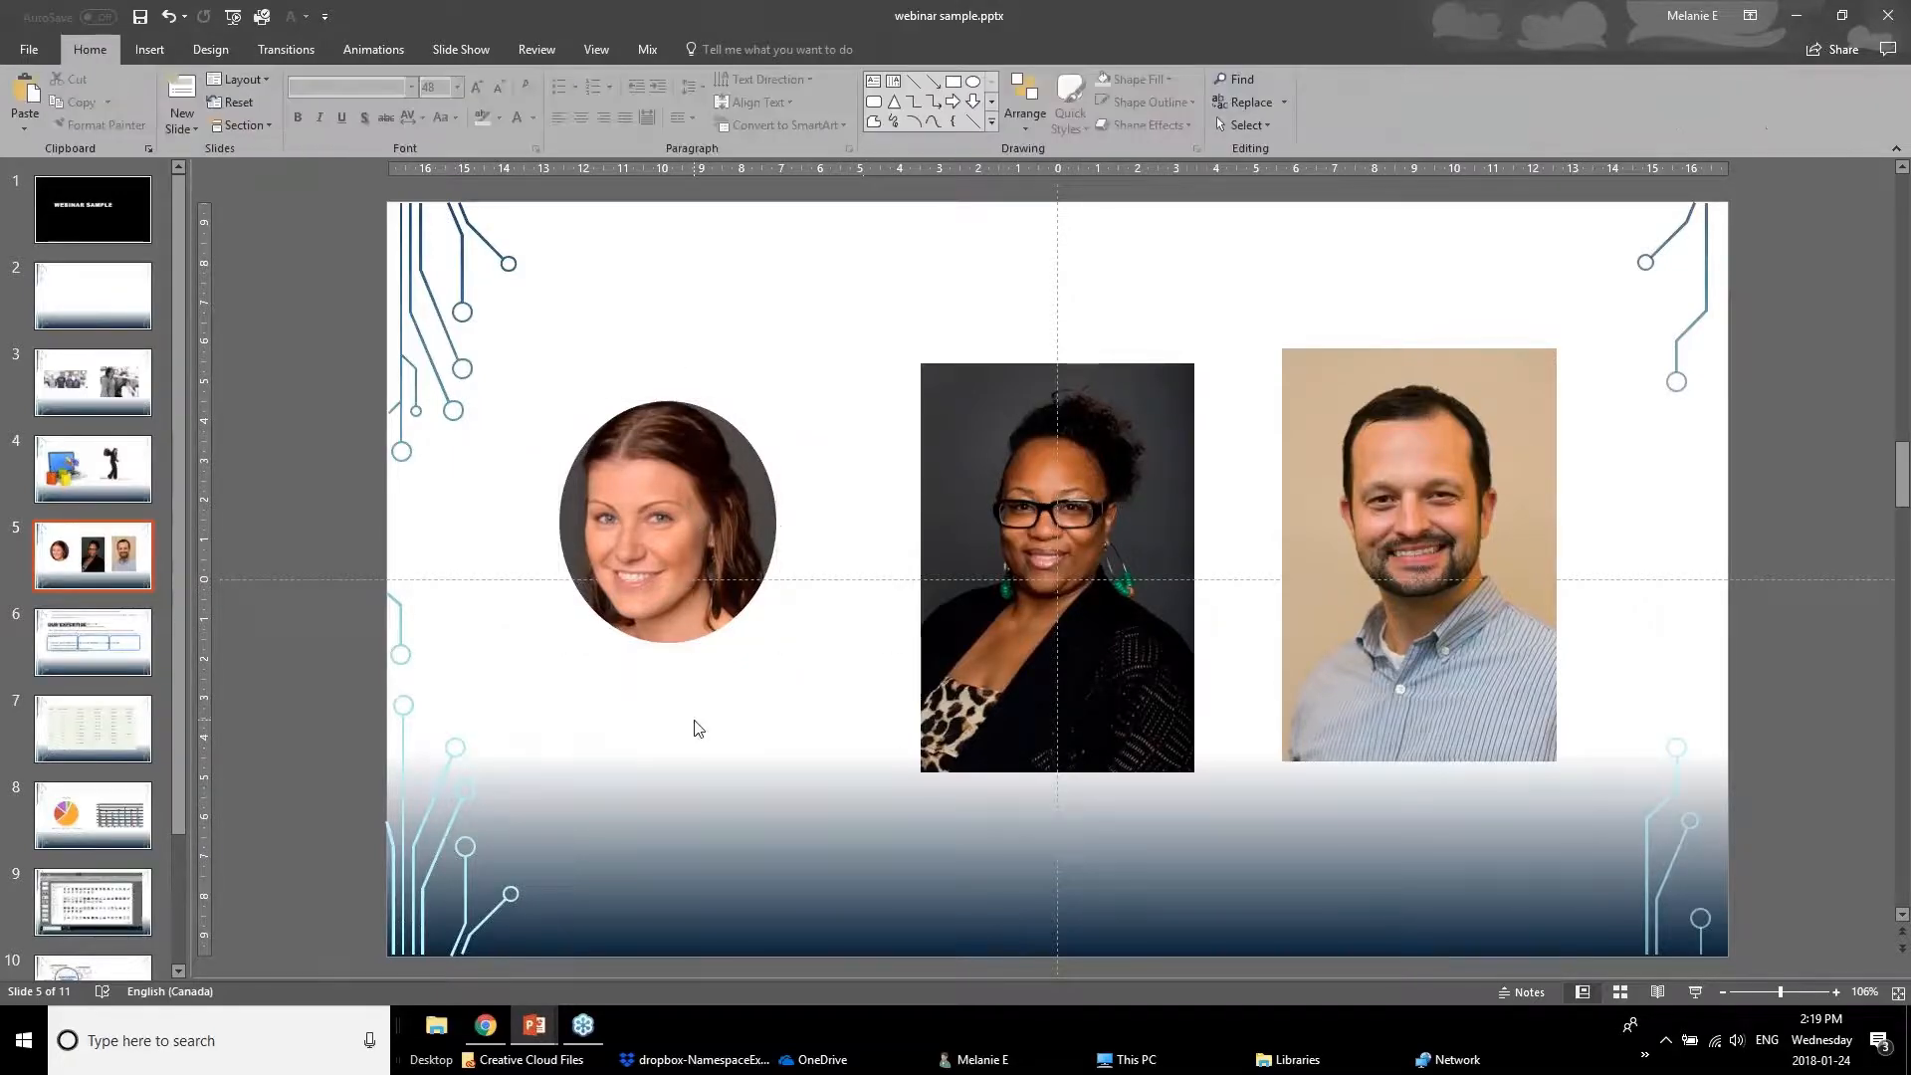
Copy the round portrait's formatting onto the middle portrait with Format Painter.
{"action": "left_click", "coordinate": [741, 553]}
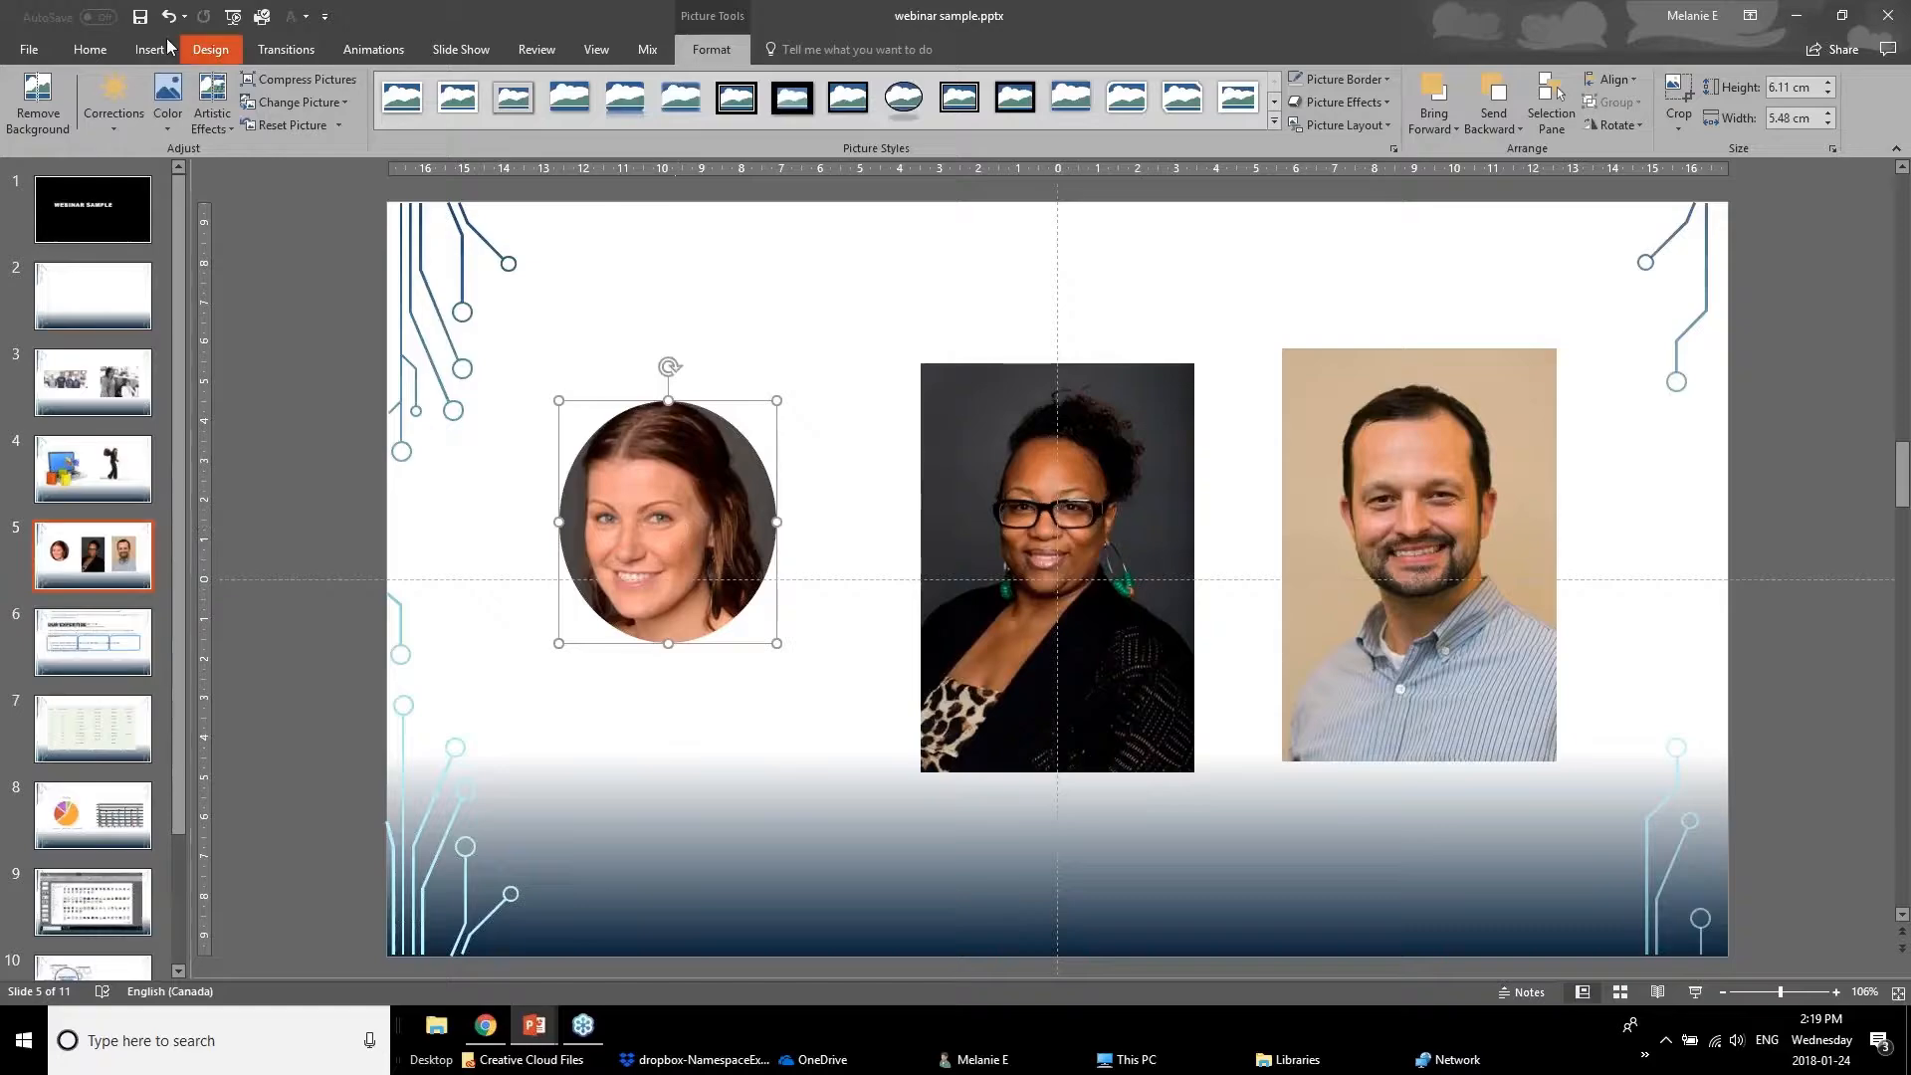
{"action": "left_click", "coordinate": [90, 49]}
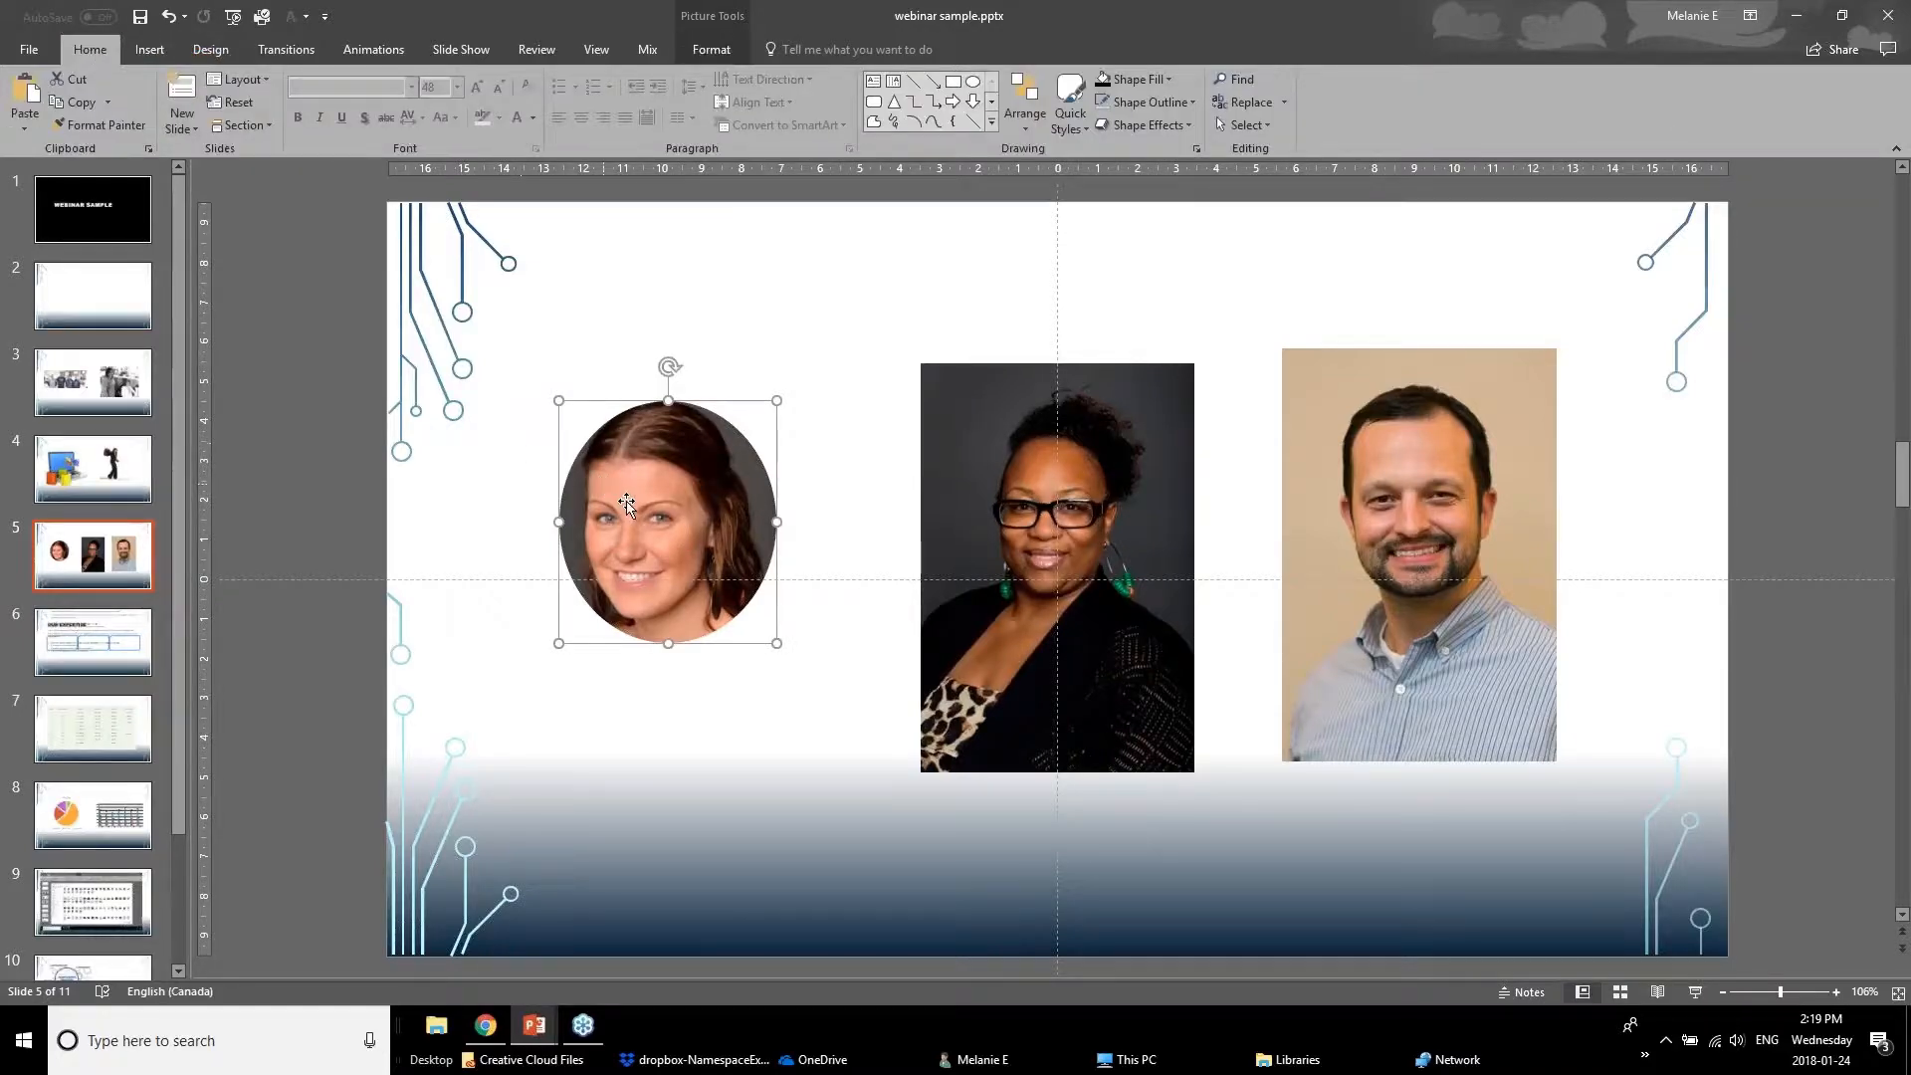
{"action": "left_click", "coordinate": [115, 127]}
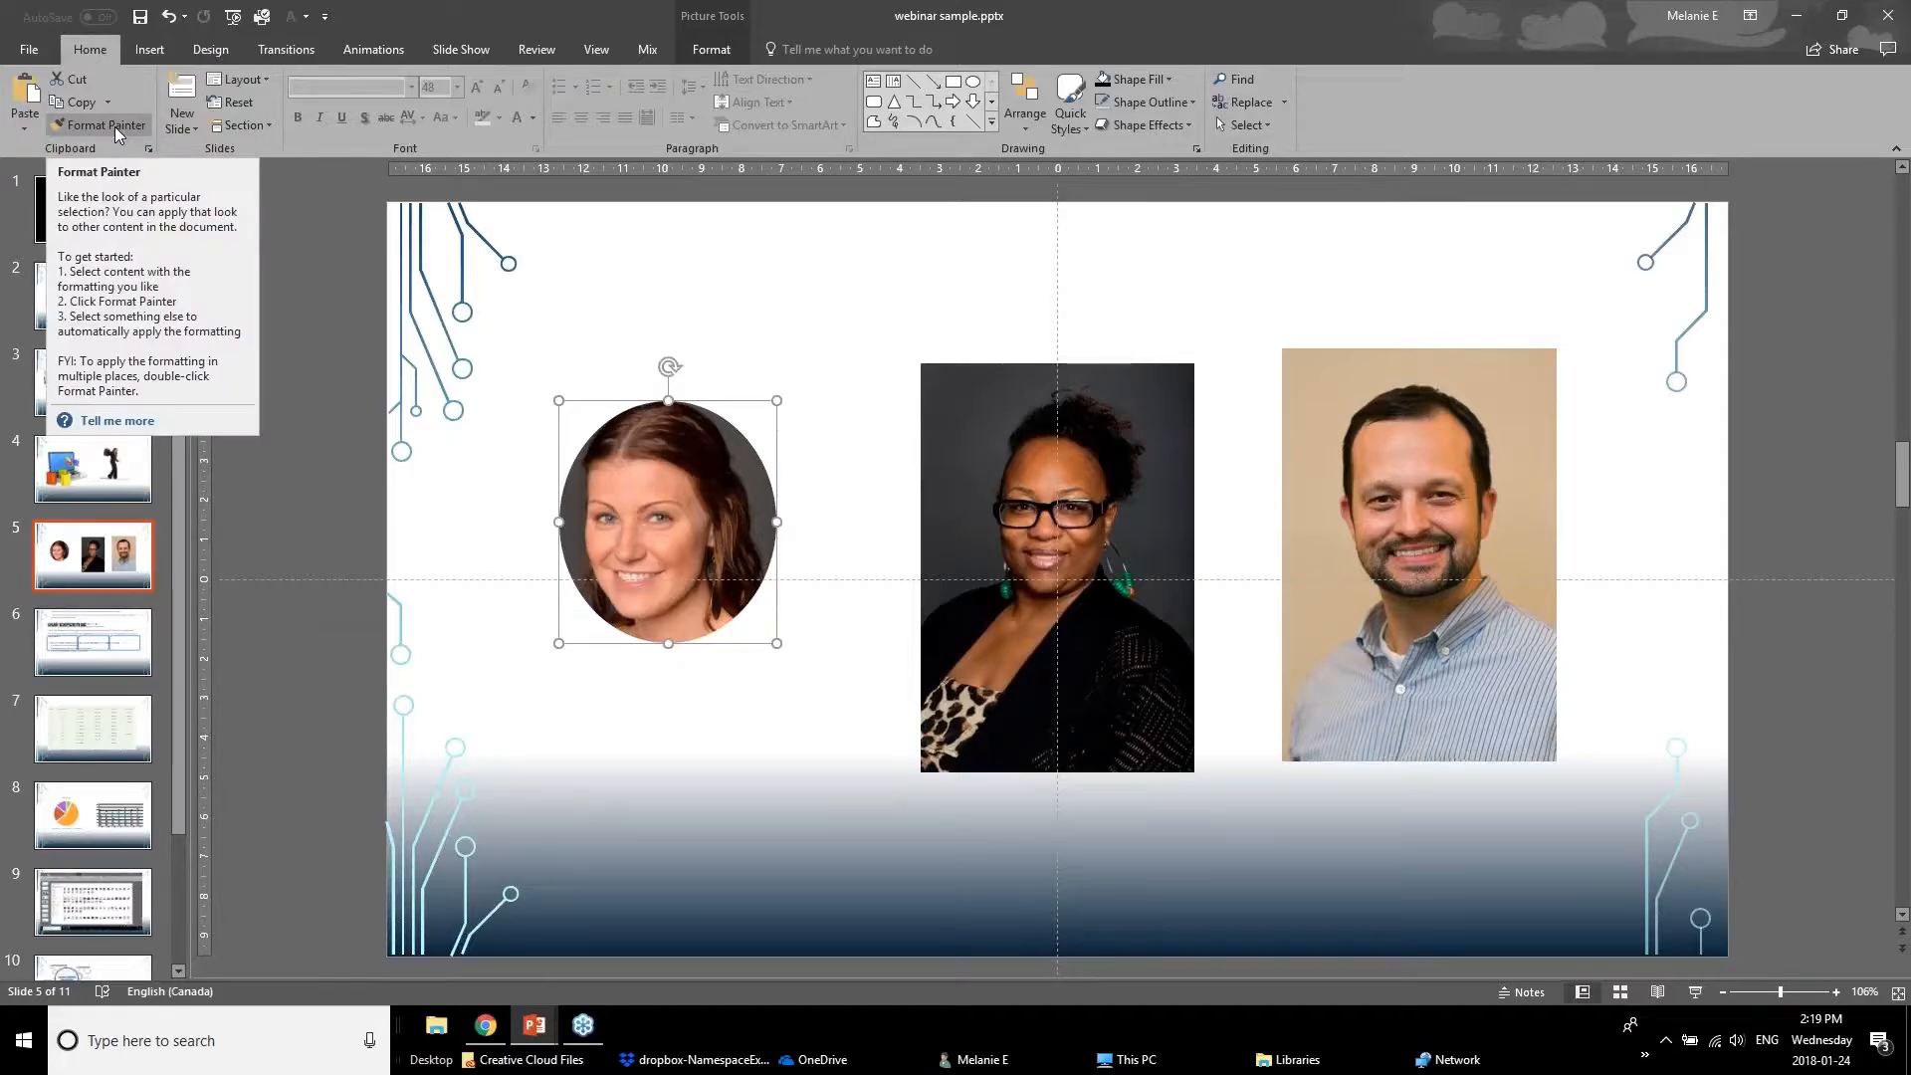
{"action": "left_click", "coordinate": [1029, 420]}
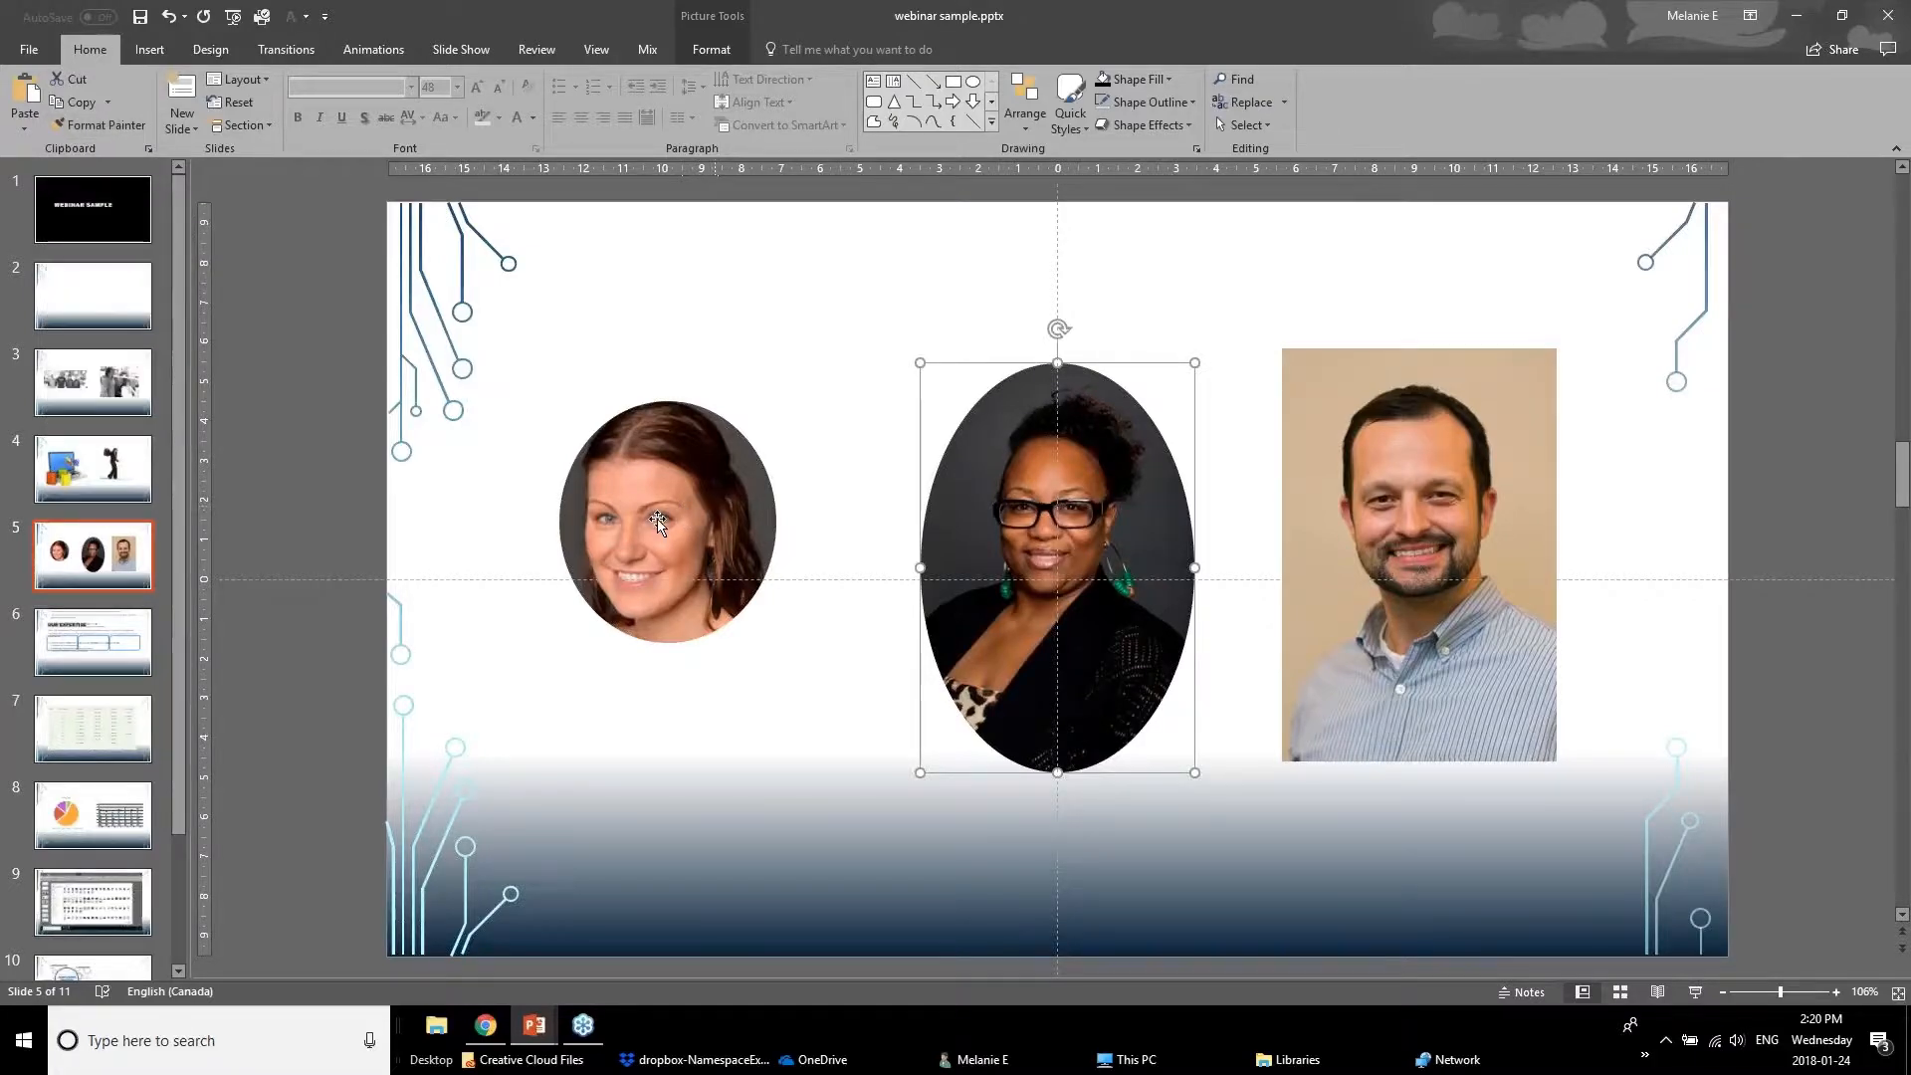
Copy the leftmost round portrait's formatting onto the rightmost portrait with Format Painter.
{"action": "left_click", "coordinate": [719, 539]}
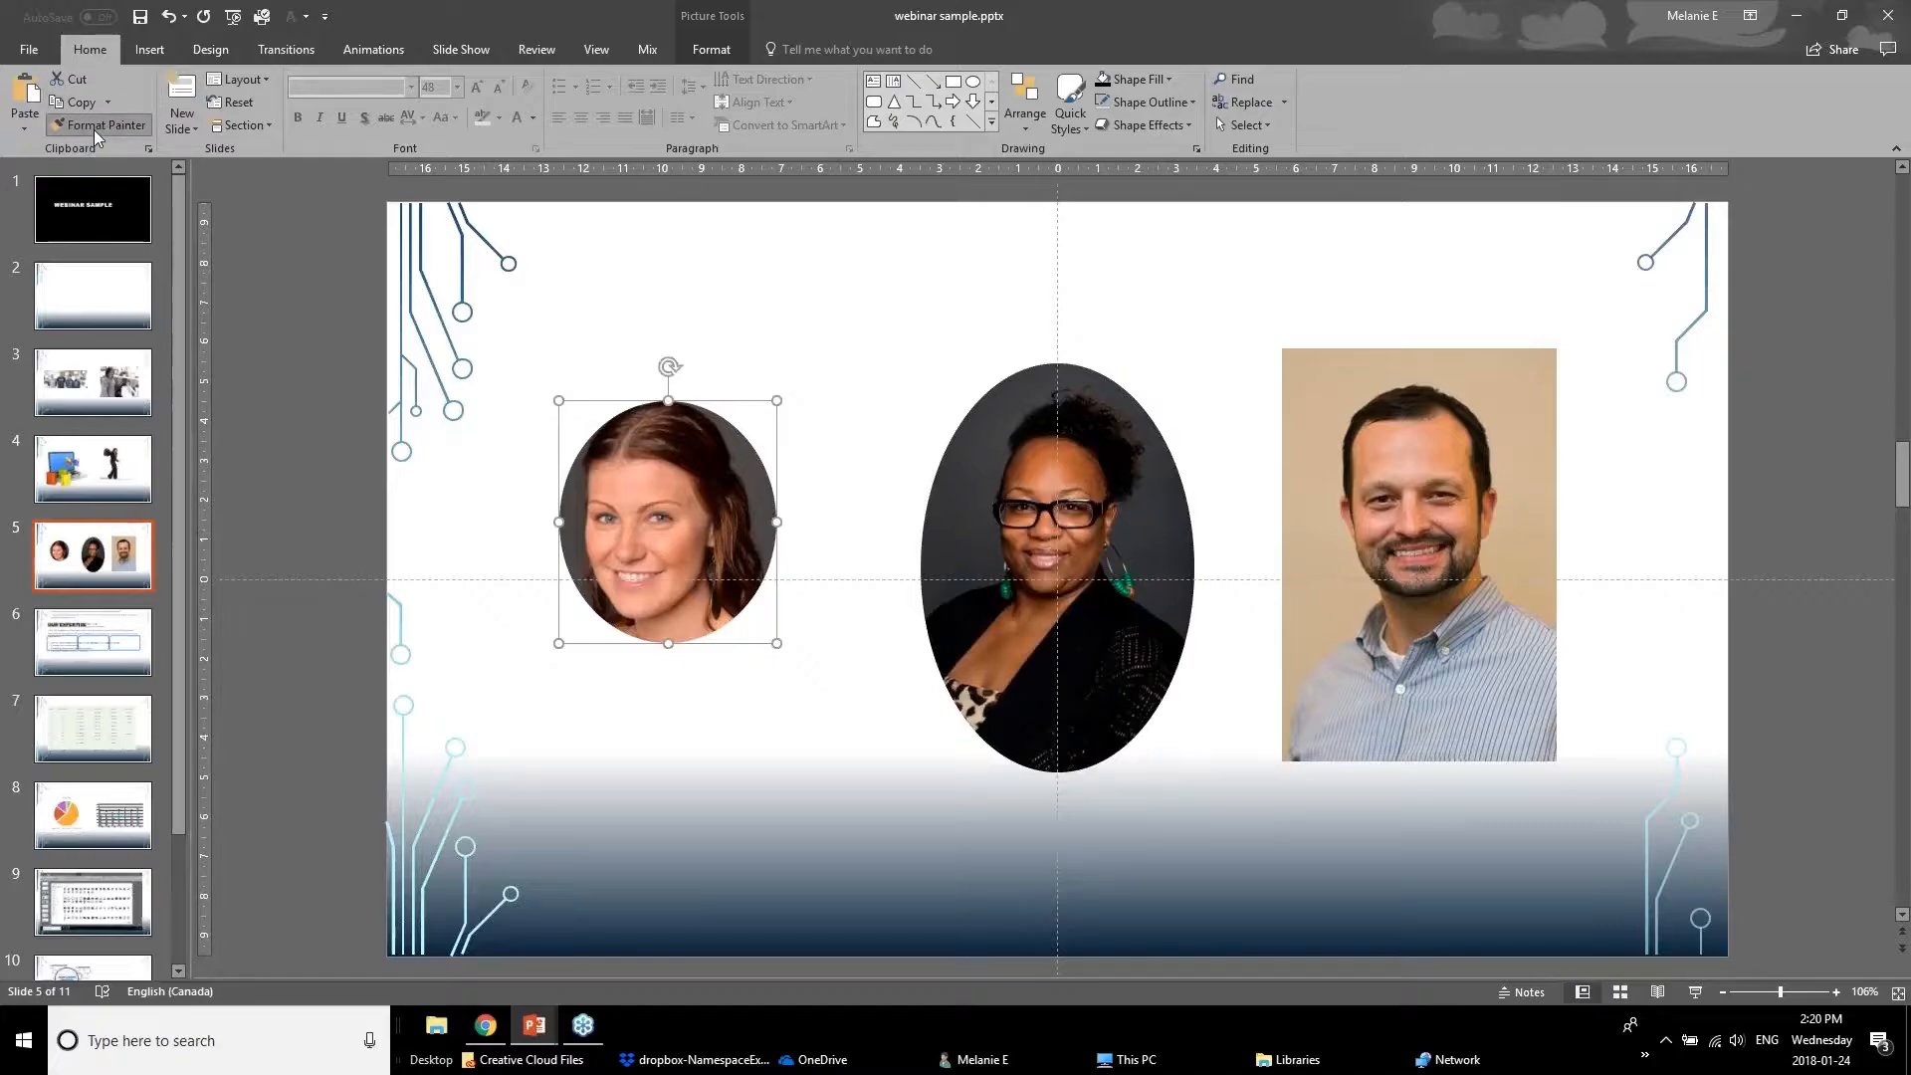
{"action": "left_click", "coordinate": [1381, 513]}
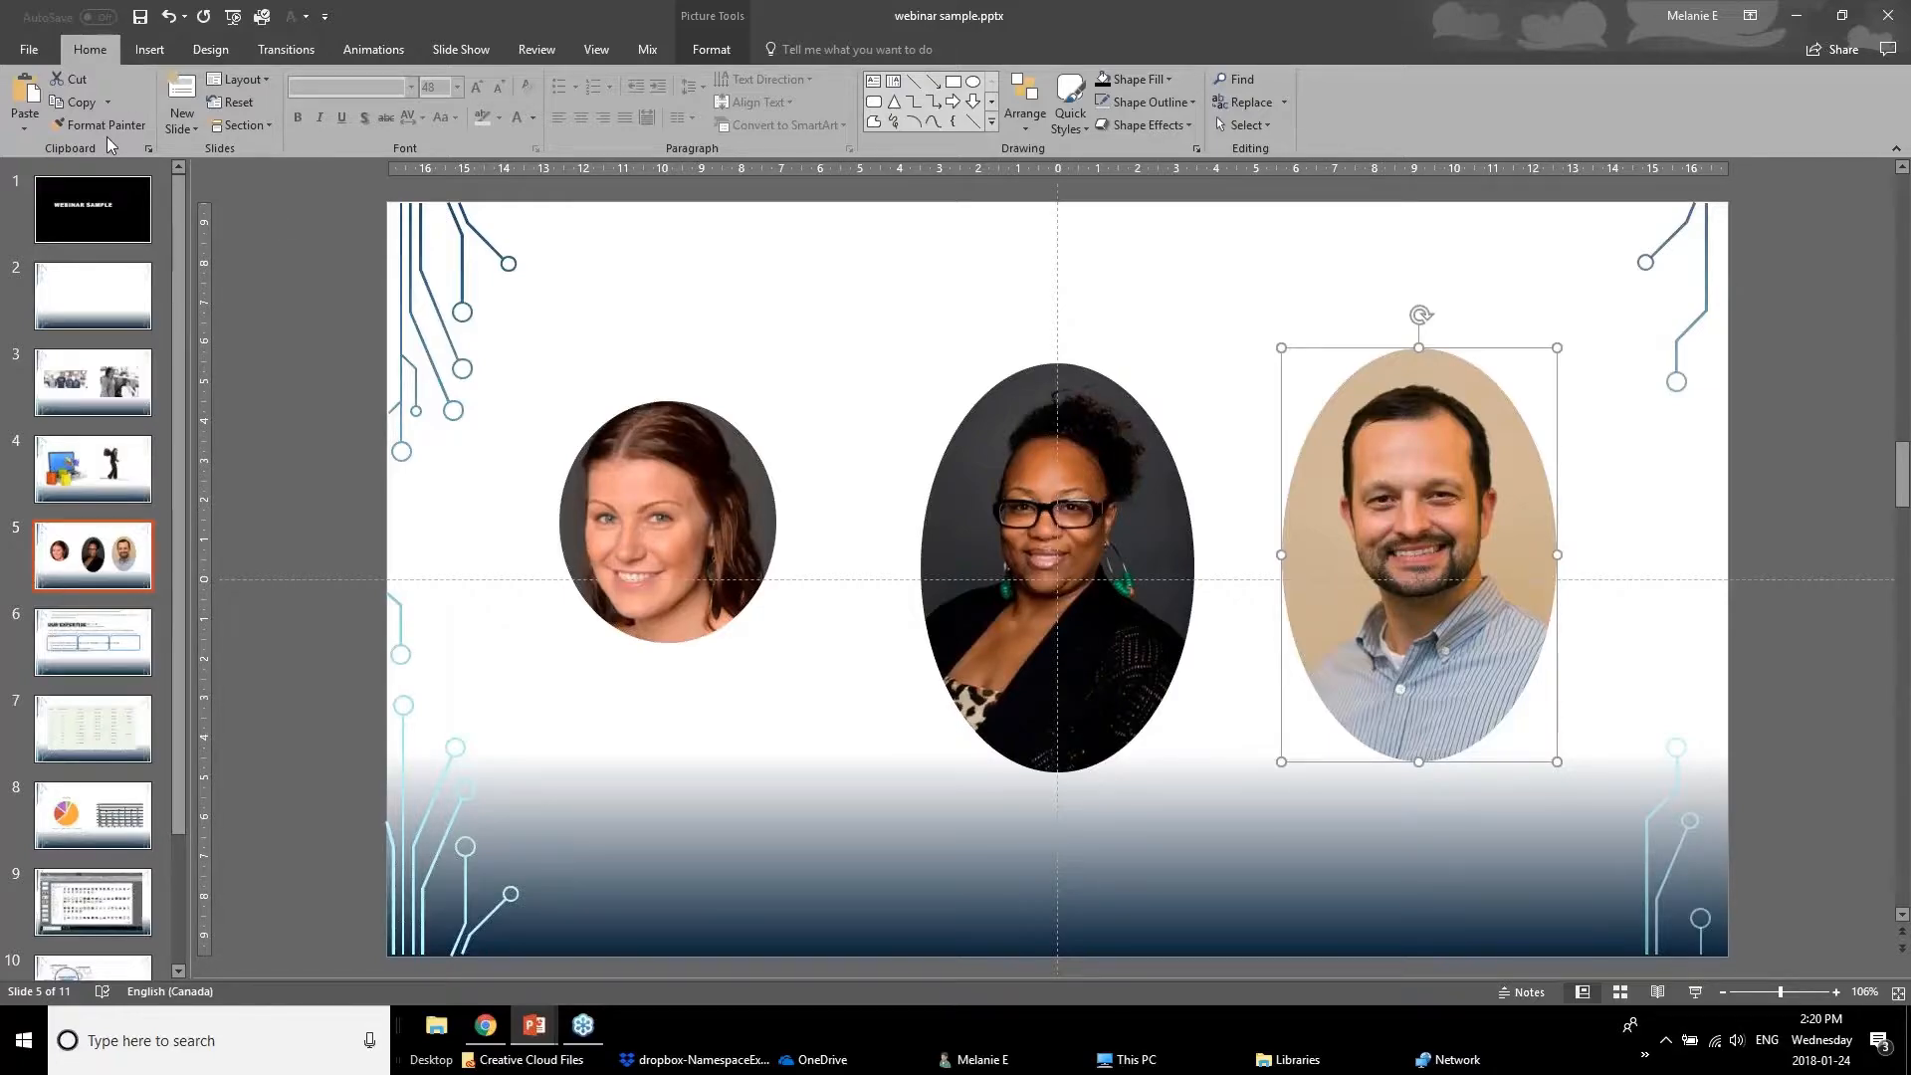
{"action": "left_click", "coordinate": [992, 619]}
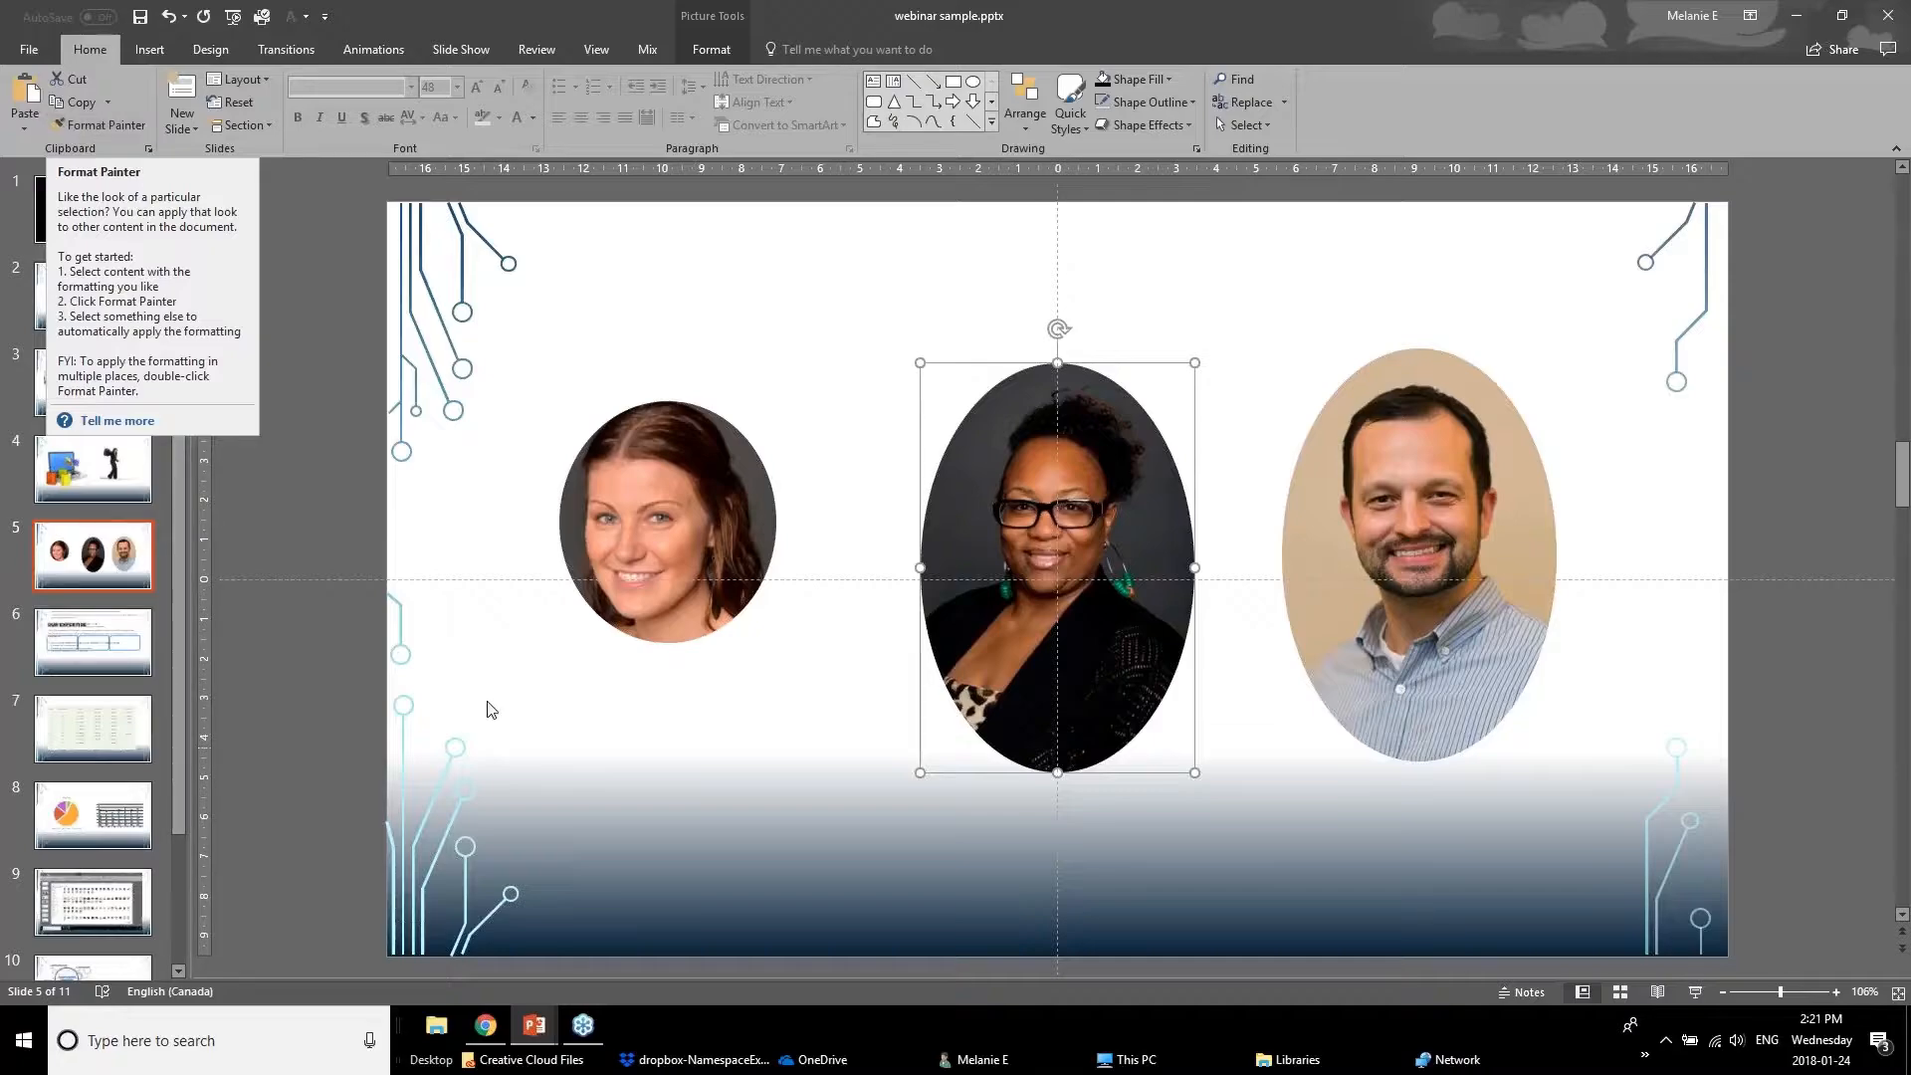
{"action": "left_click", "coordinate": [591, 814]}
Switch to the Powerpoint Webinar January 2018 v1 presentation and show slide 10, Cropping & Framing.
{"action": "mouse_move", "coordinate": [534, 1025]}
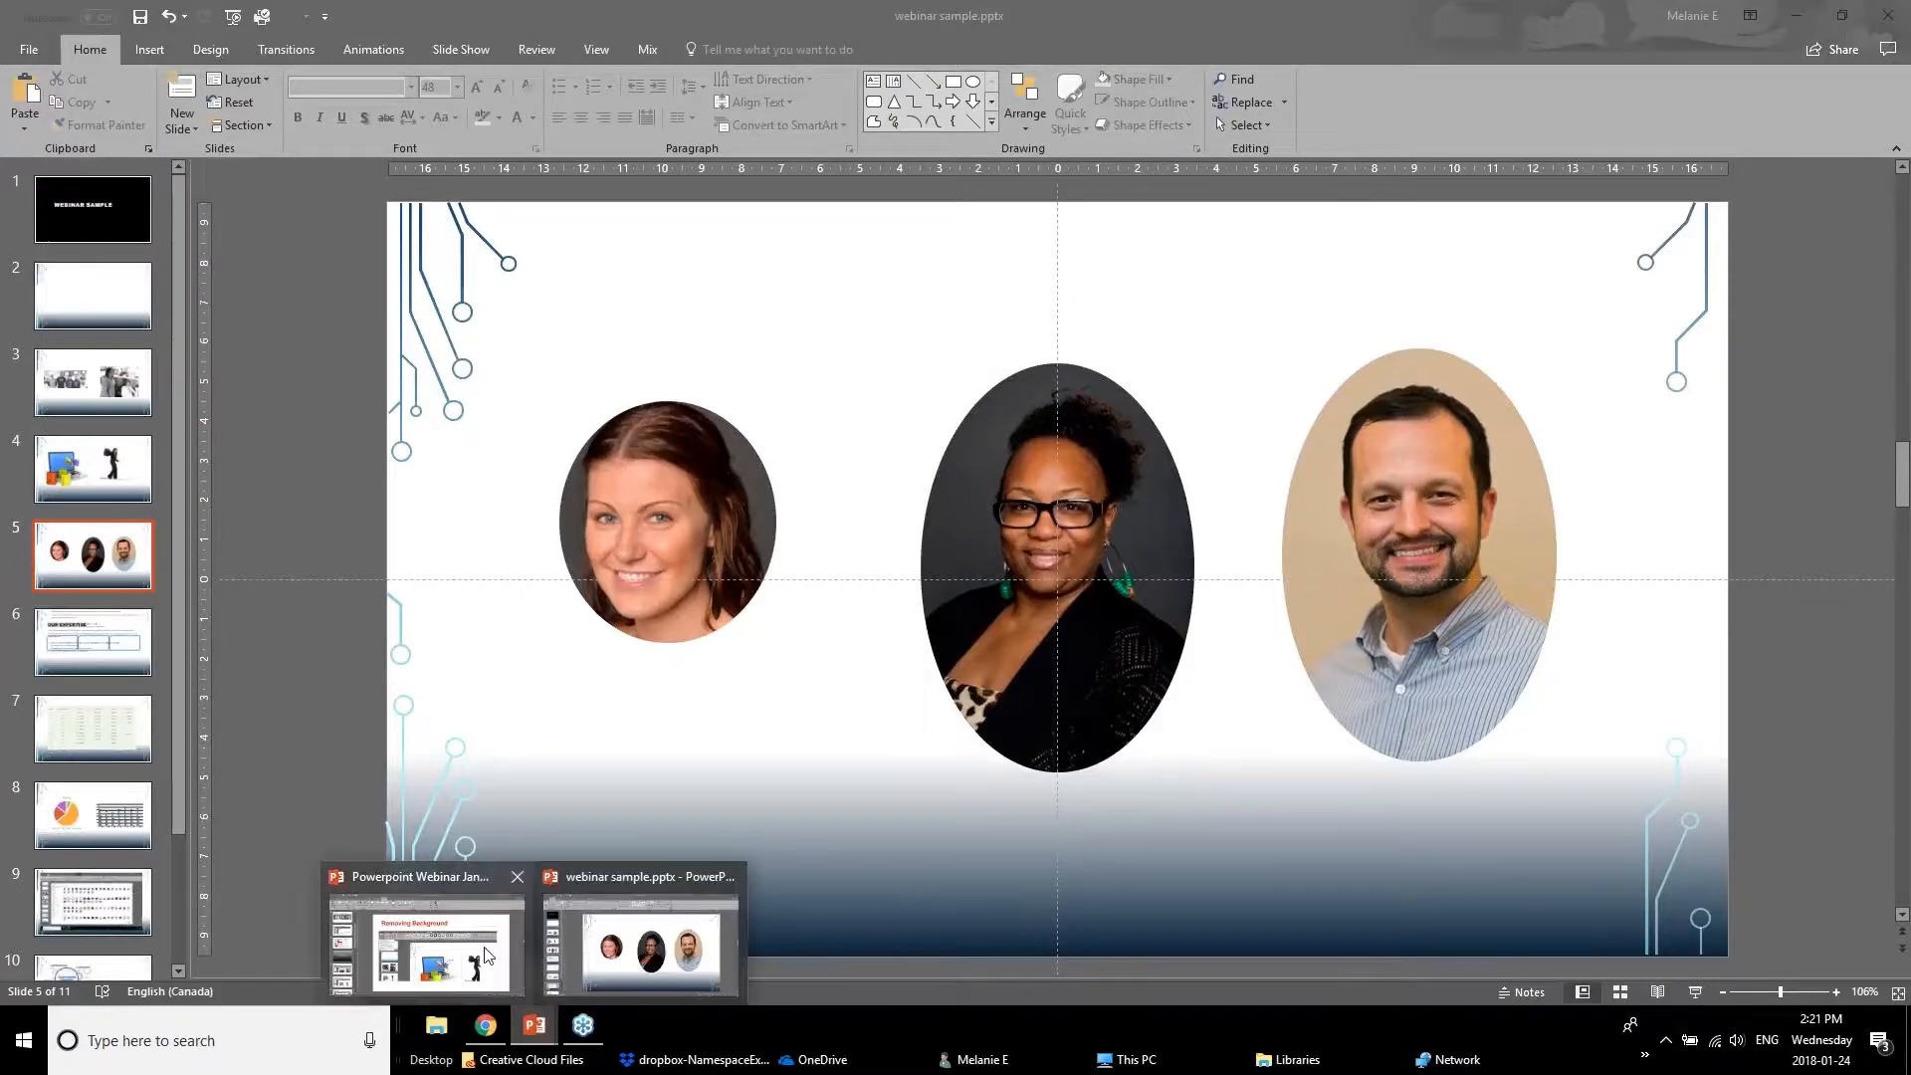
{"action": "left_click", "coordinate": [420, 950]}
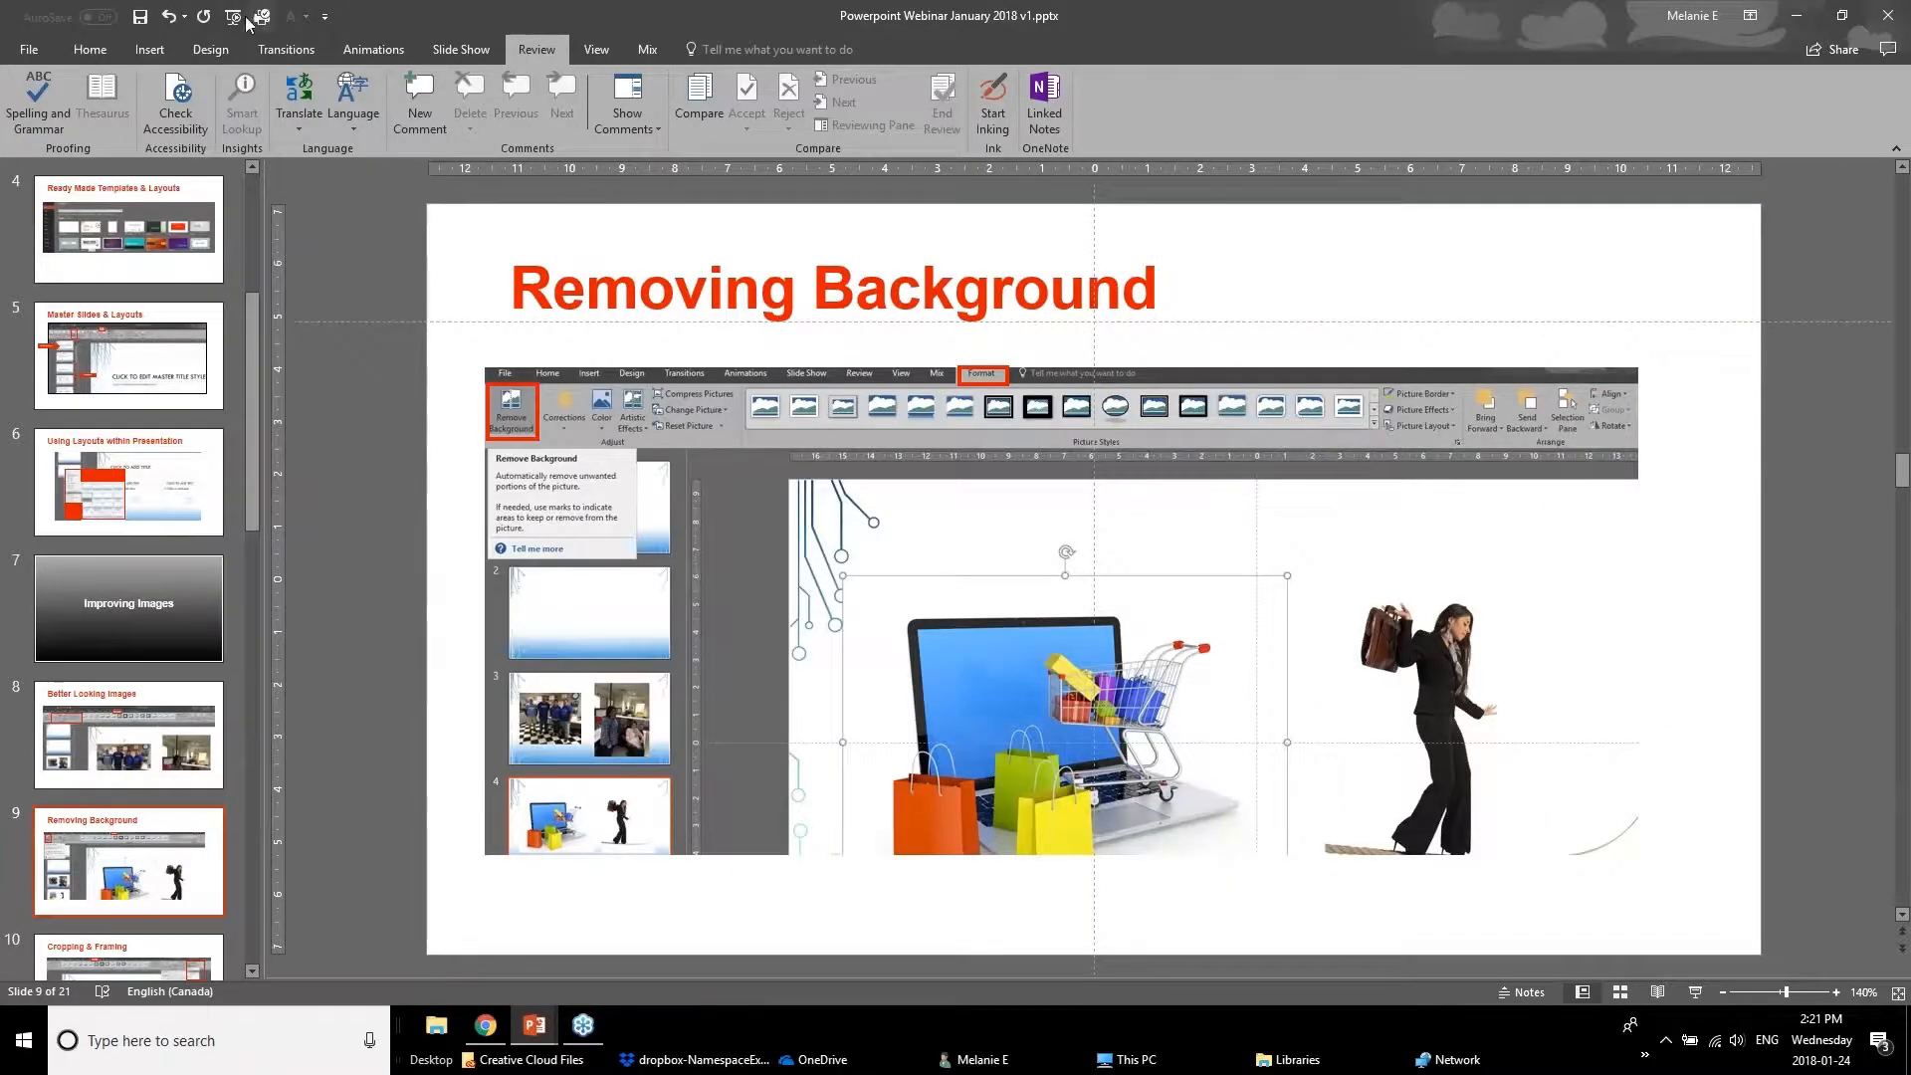
{"action": "left_click", "coordinate": [172, 756]}
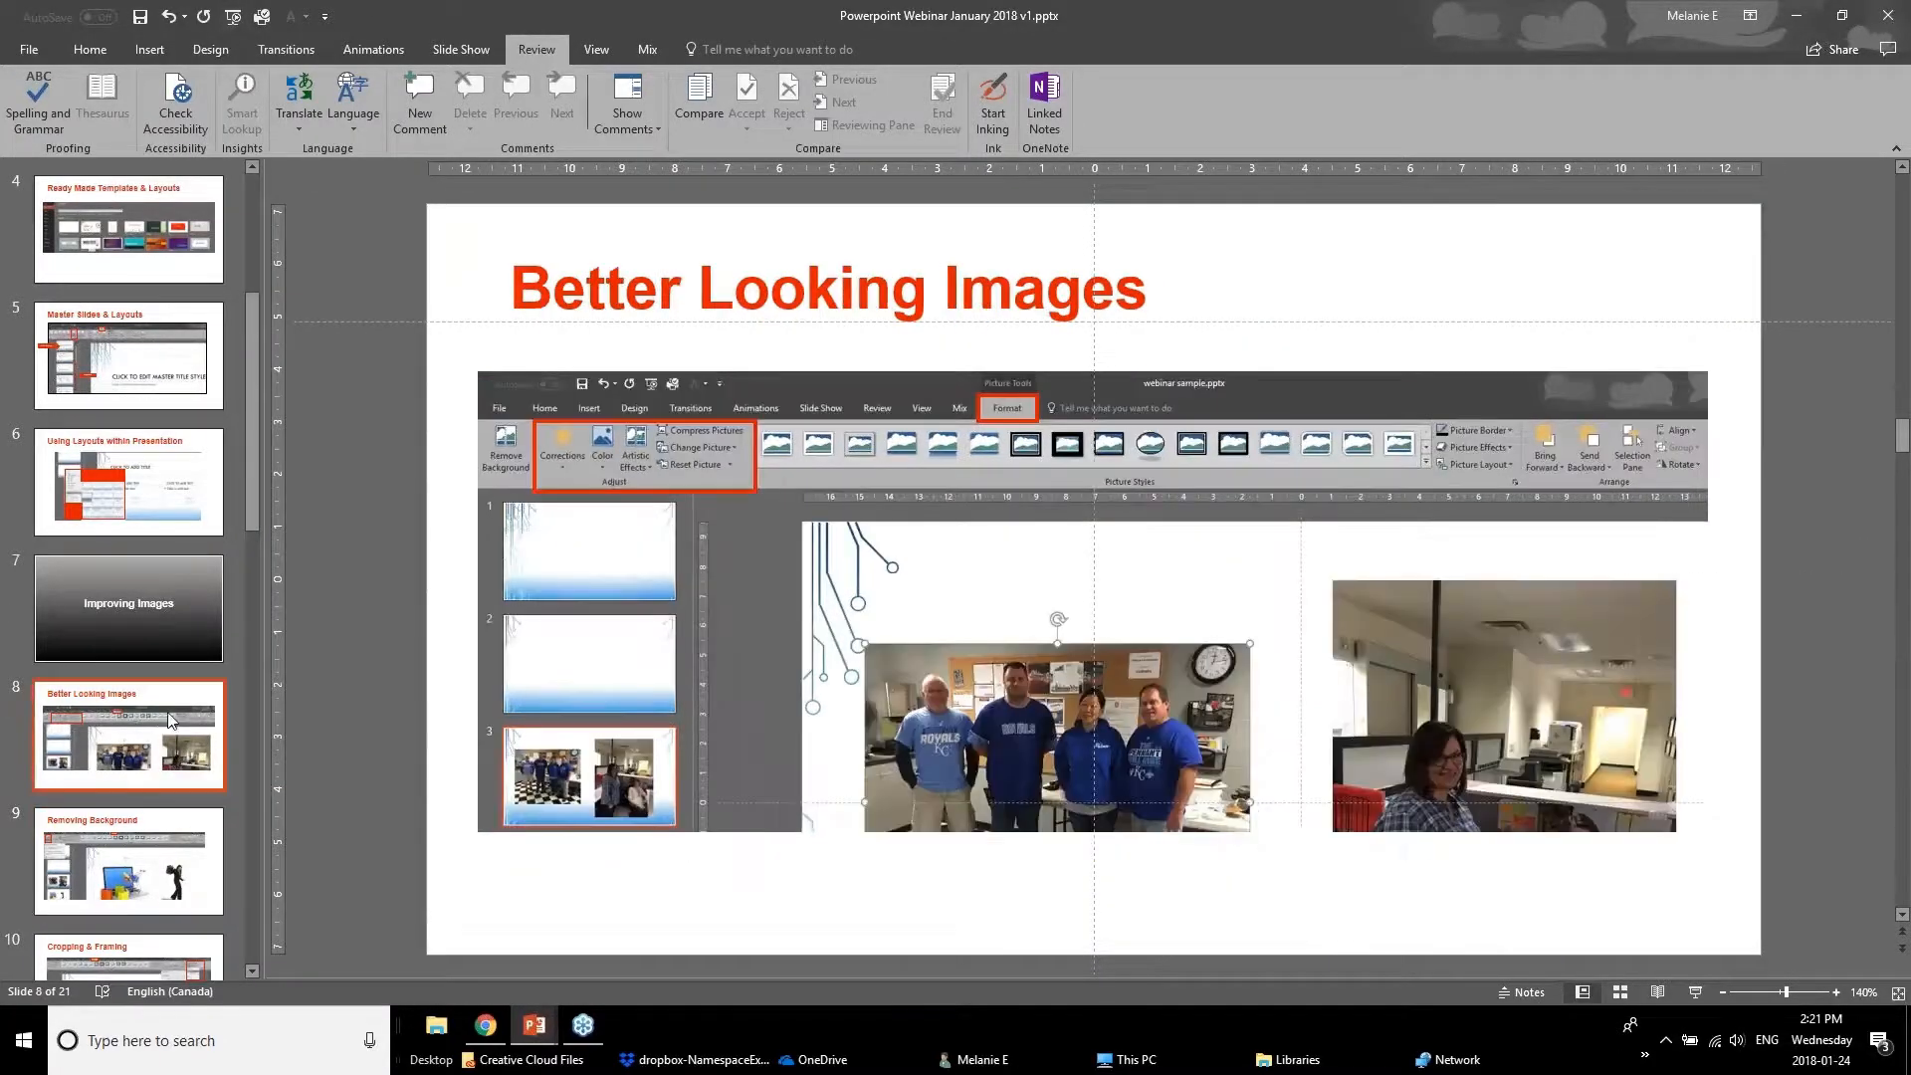
{"action": "scroll", "coordinate": [172, 747], "scroll_direction": "down", "scroll_amount": 3}
{"action": "left_click", "coordinate": [171, 736]}
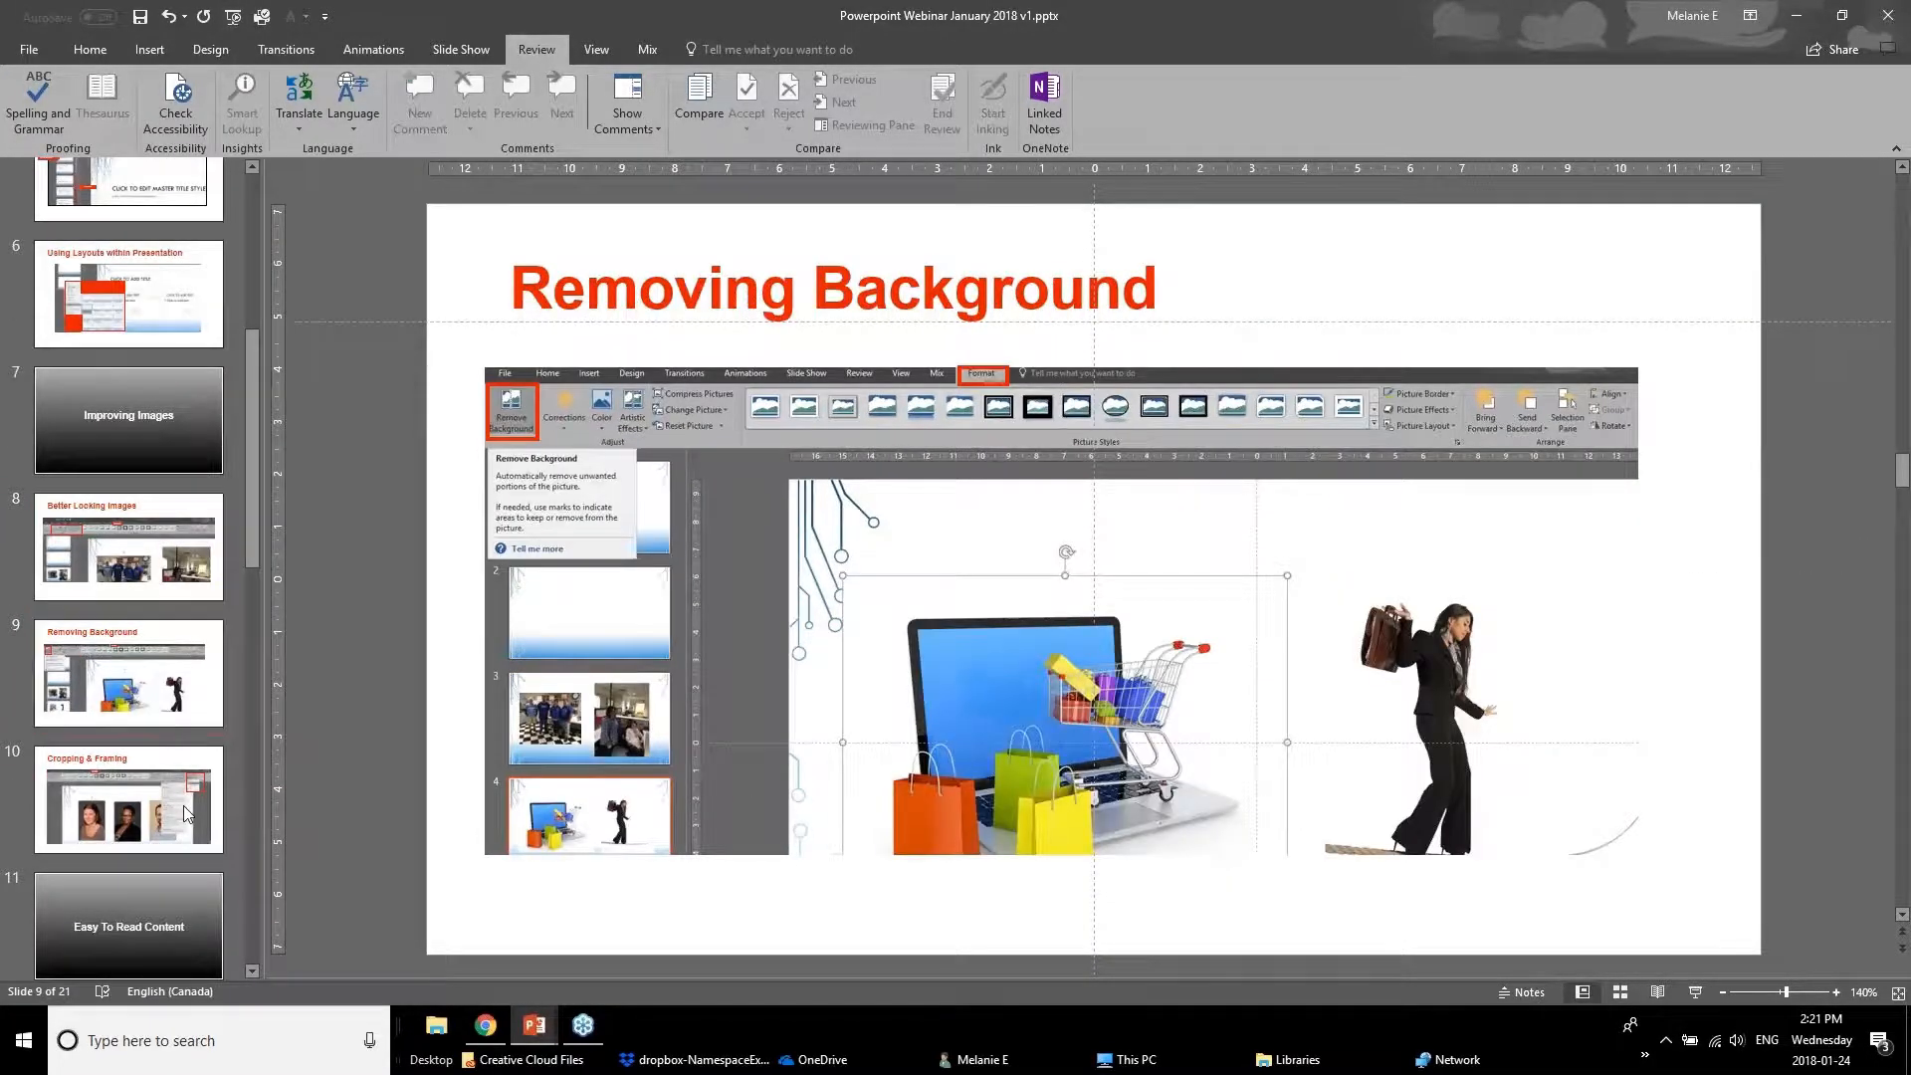
{"action": "scroll", "coordinate": [144, 796], "scroll_direction": "down", "scroll_amount": 2}
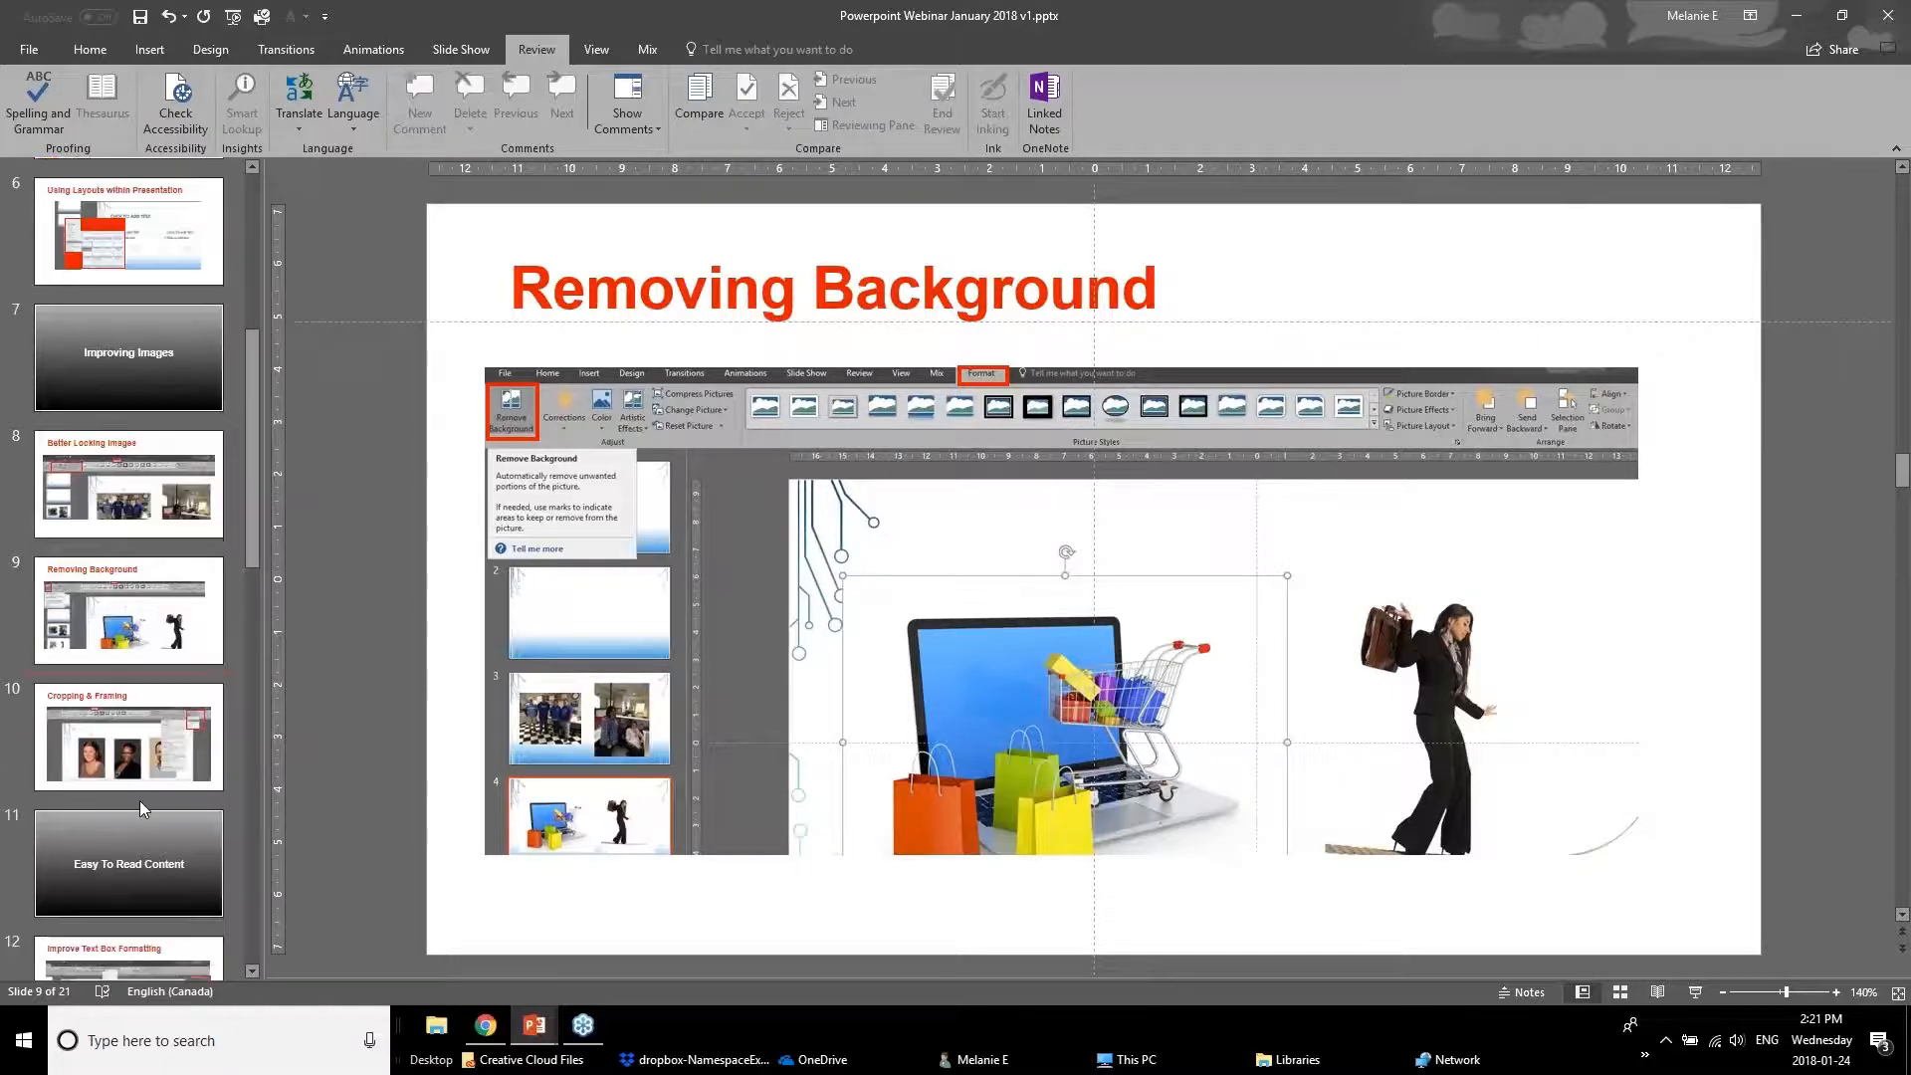
{"action": "left_click", "coordinate": [144, 669]}
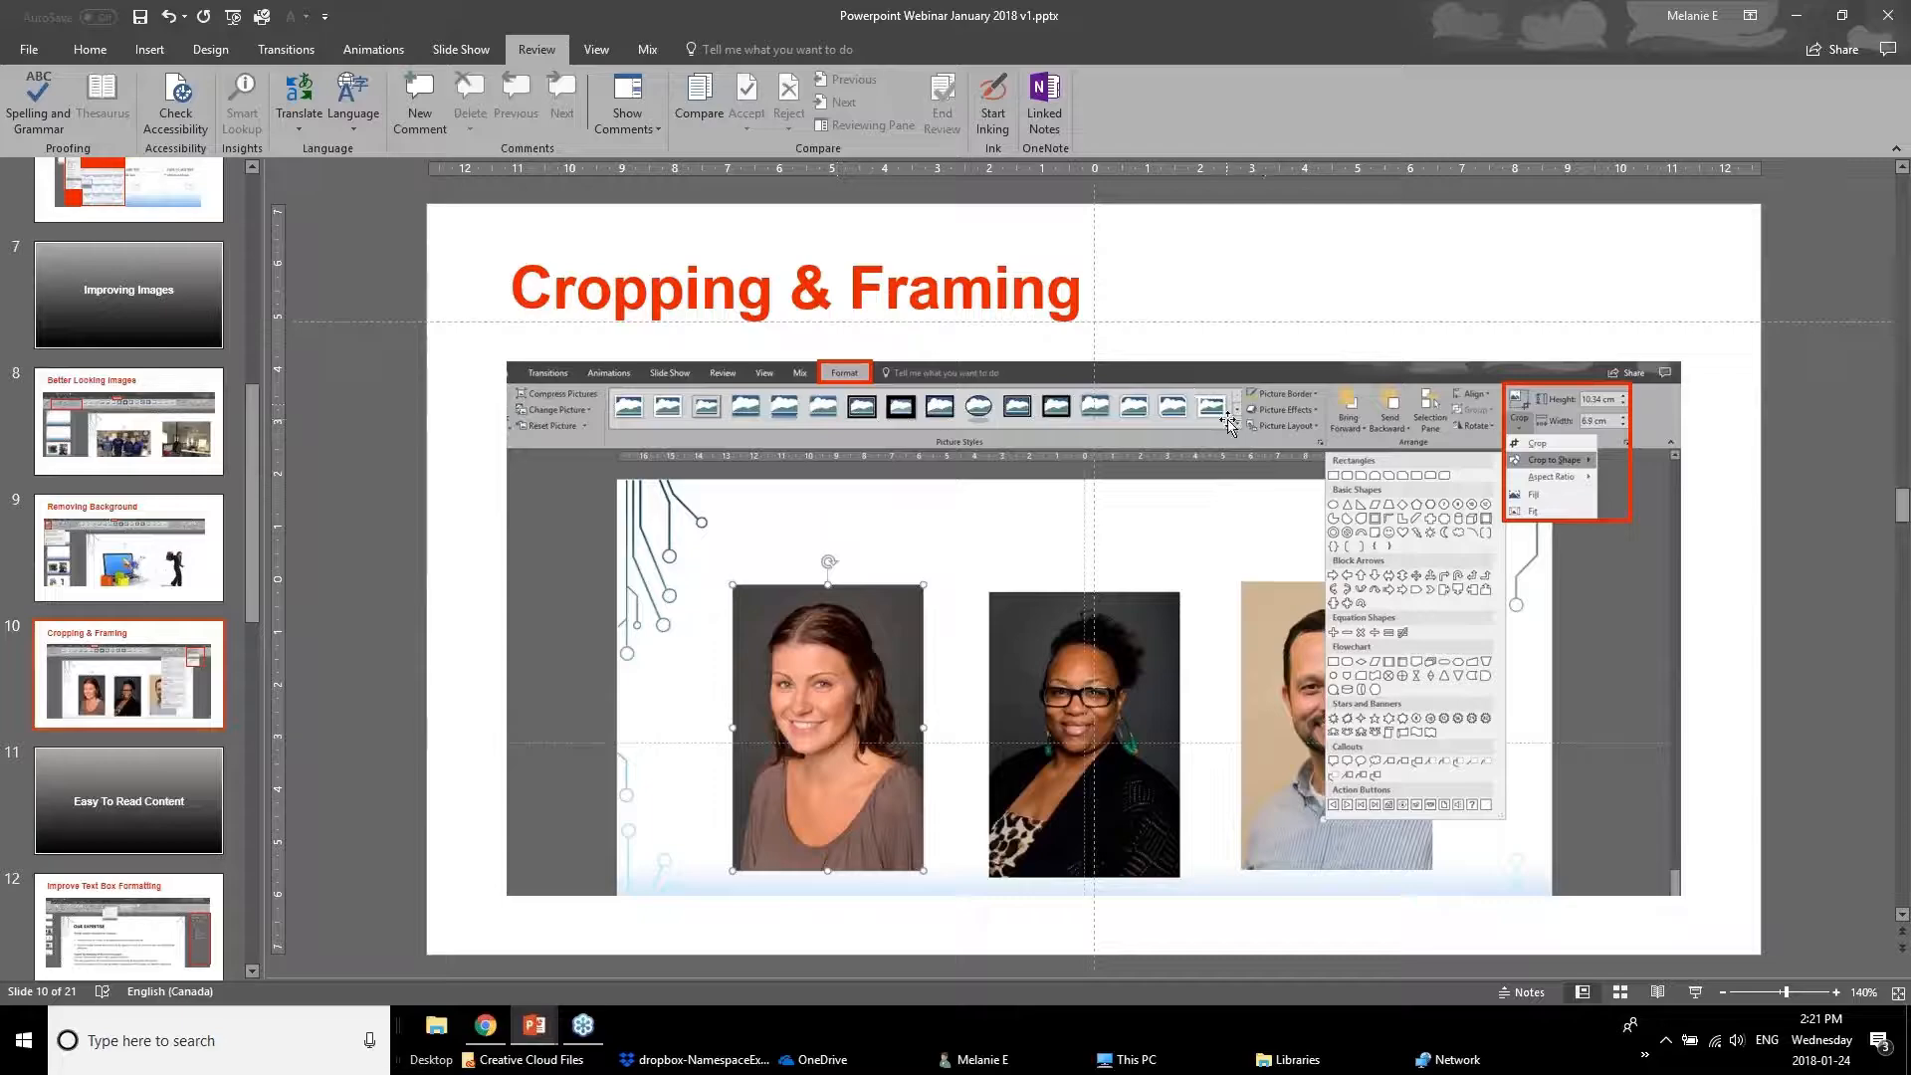
In webinar sample.pptx, give the leftmost portrait a tilted white frame picture style and move it slightly up and to the right.
{"action": "left_click", "coordinate": [535, 1025]}
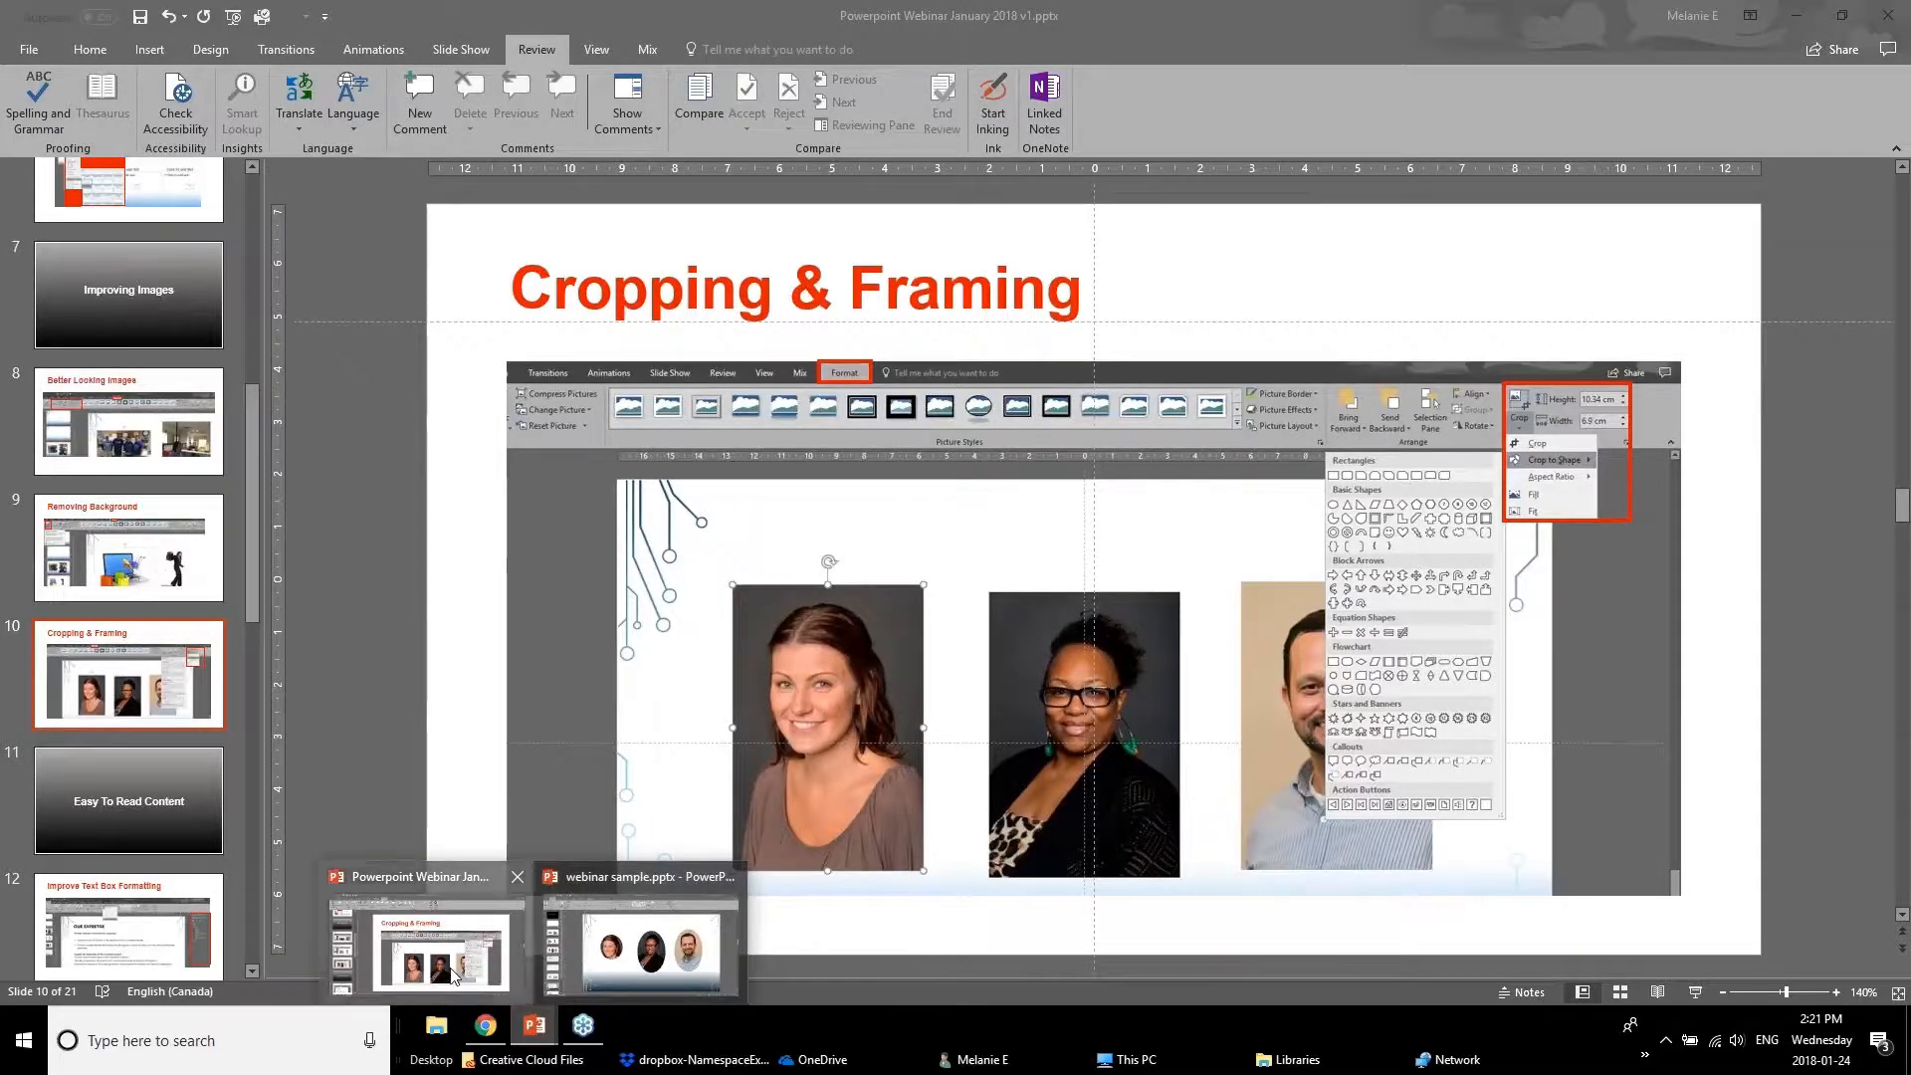
{"action": "left_click", "coordinate": [647, 943]}
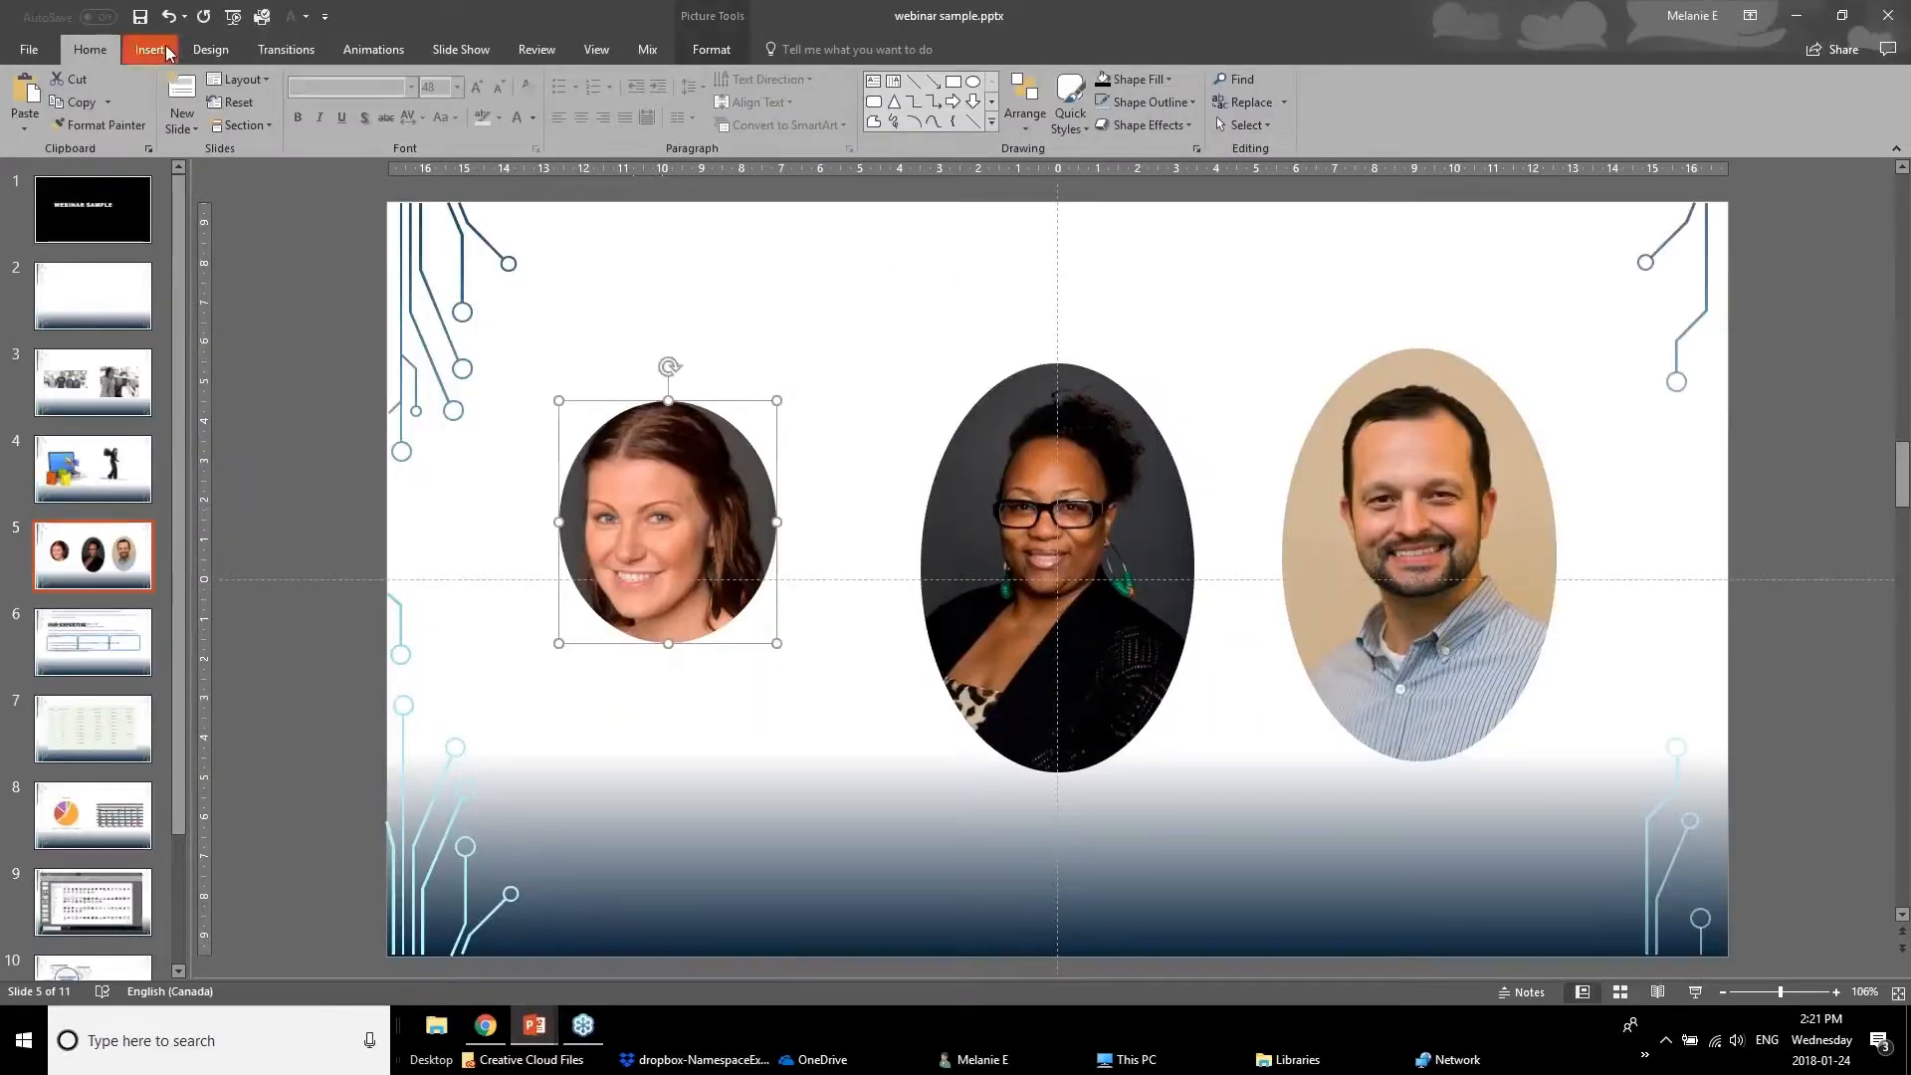
{"action": "left_click", "coordinate": [713, 24]}
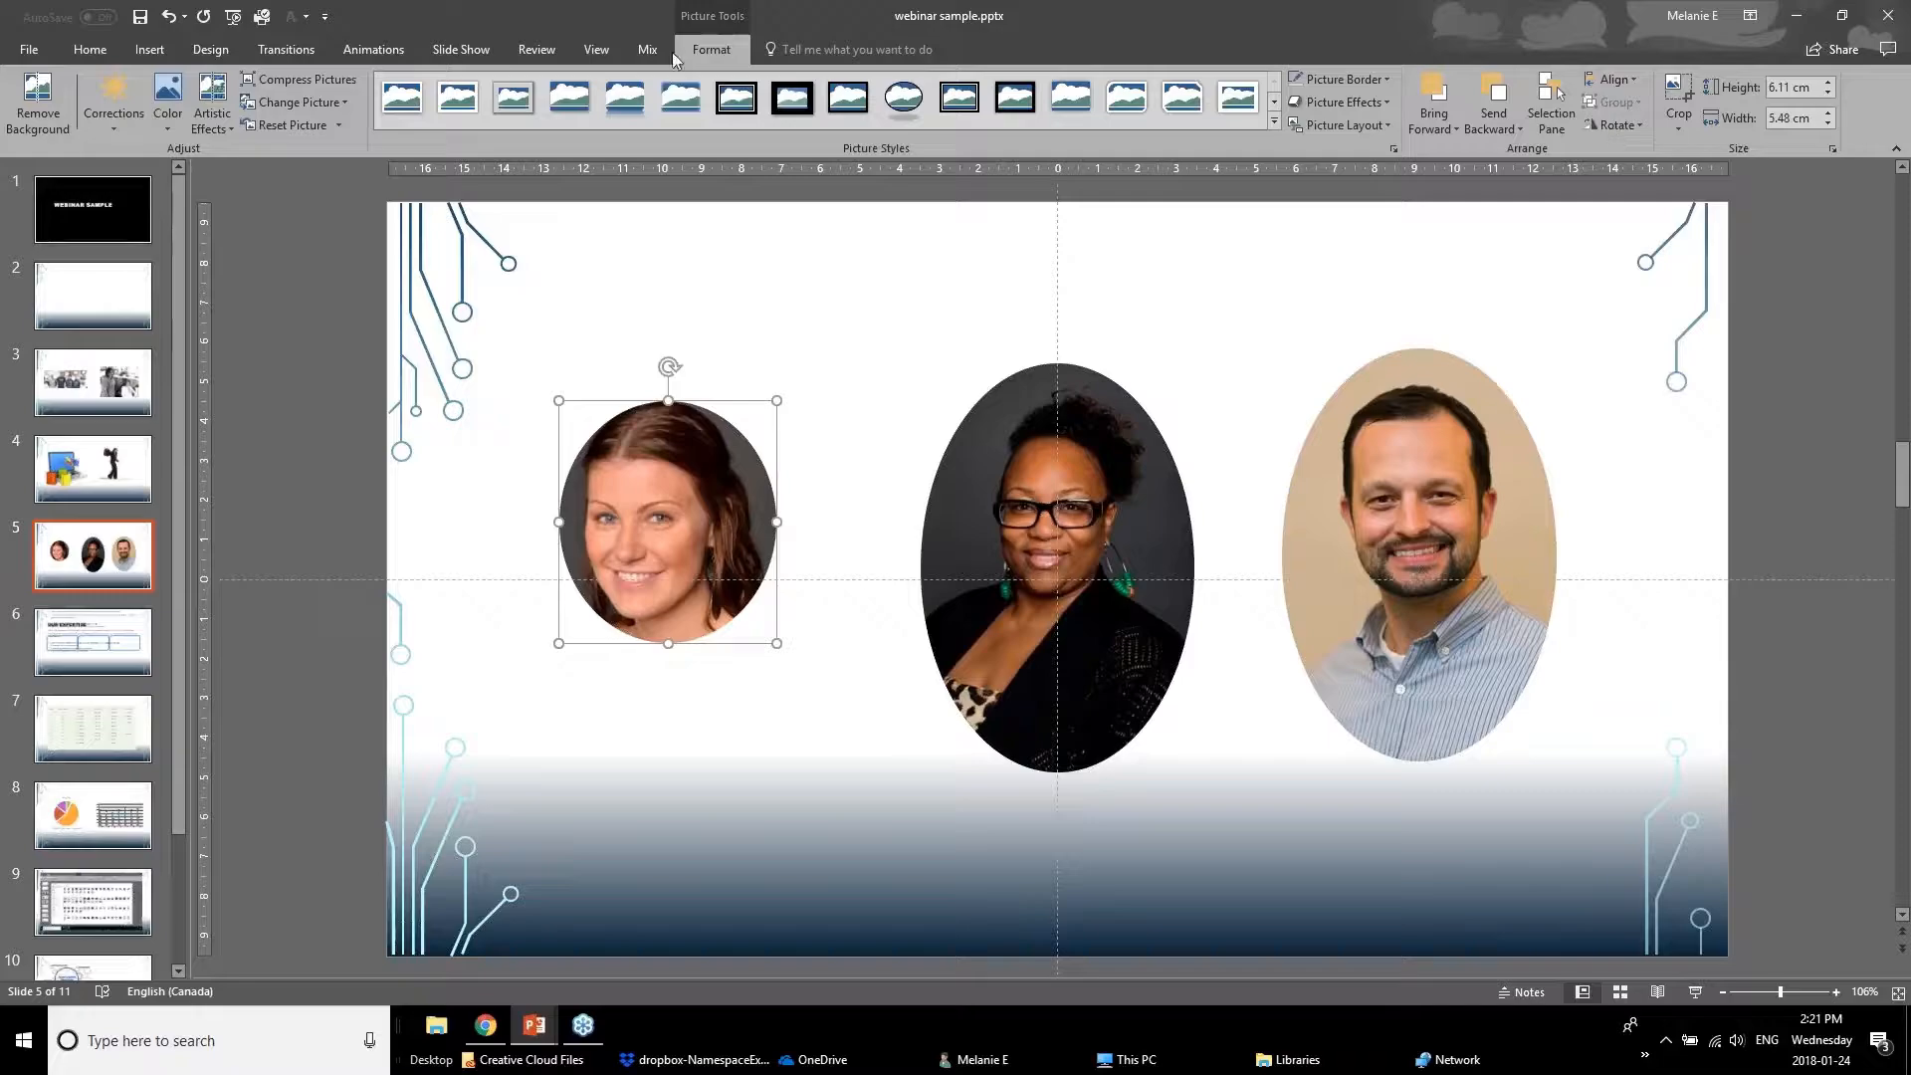
{"action": "left_click", "coordinate": [1274, 122]}
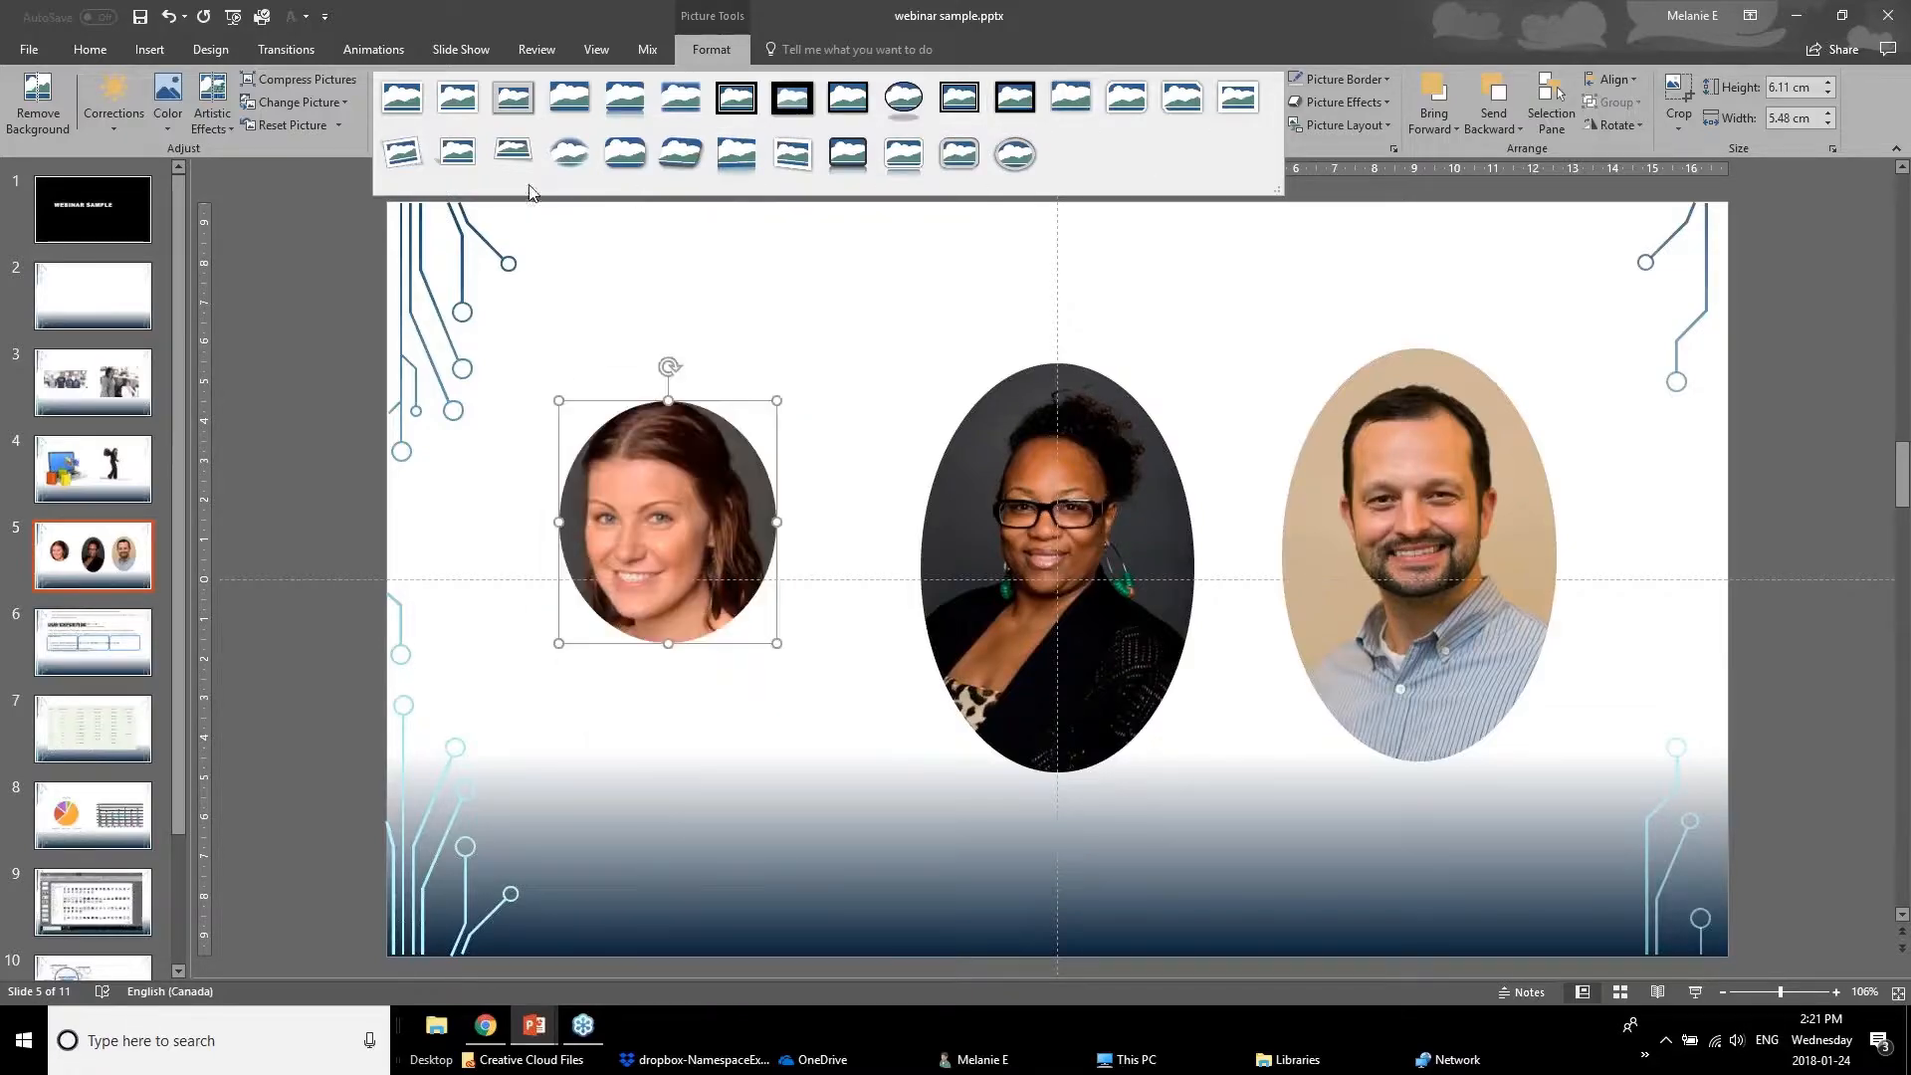
{"action": "left_click", "coordinate": [416, 145]}
{"action": "left_click_drag", "start_coordinate": [696, 615], "coordinate": [726, 573]}
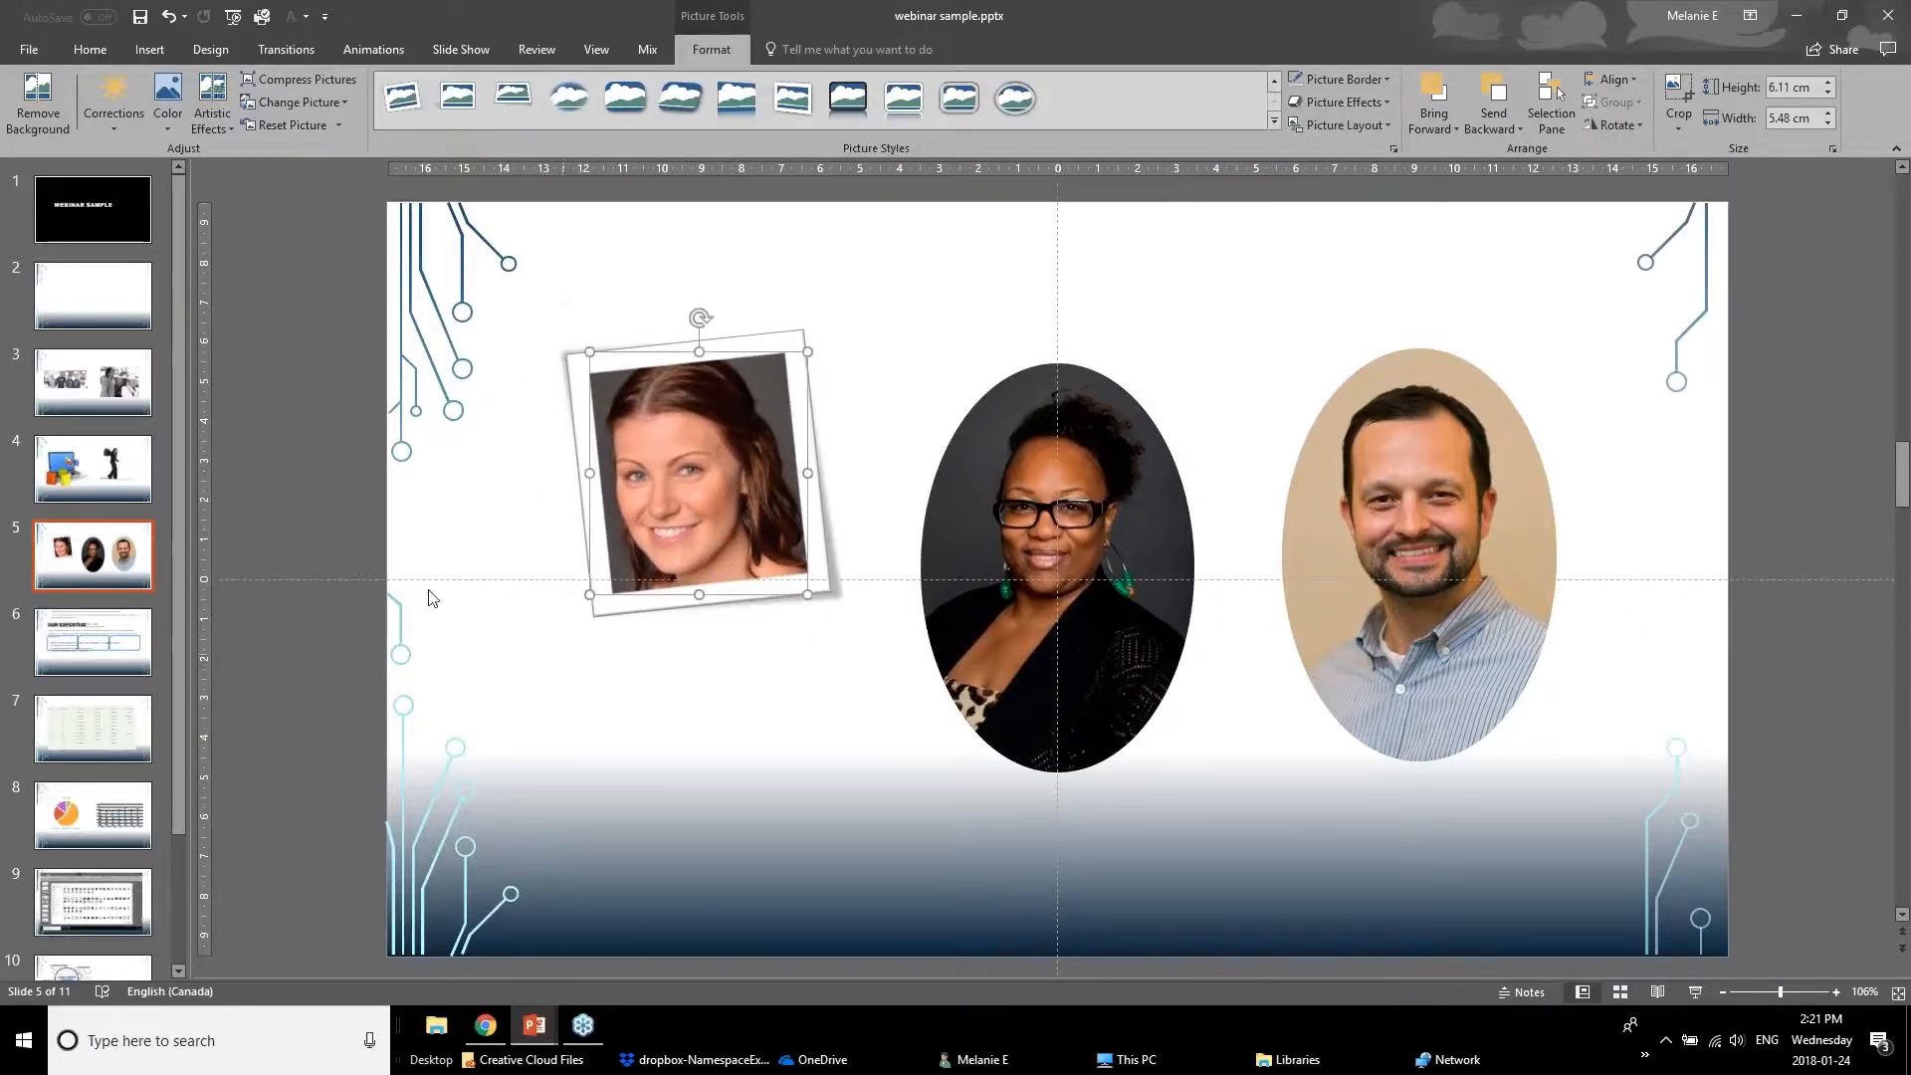
{"action": "left_click", "coordinate": [382, 593]}
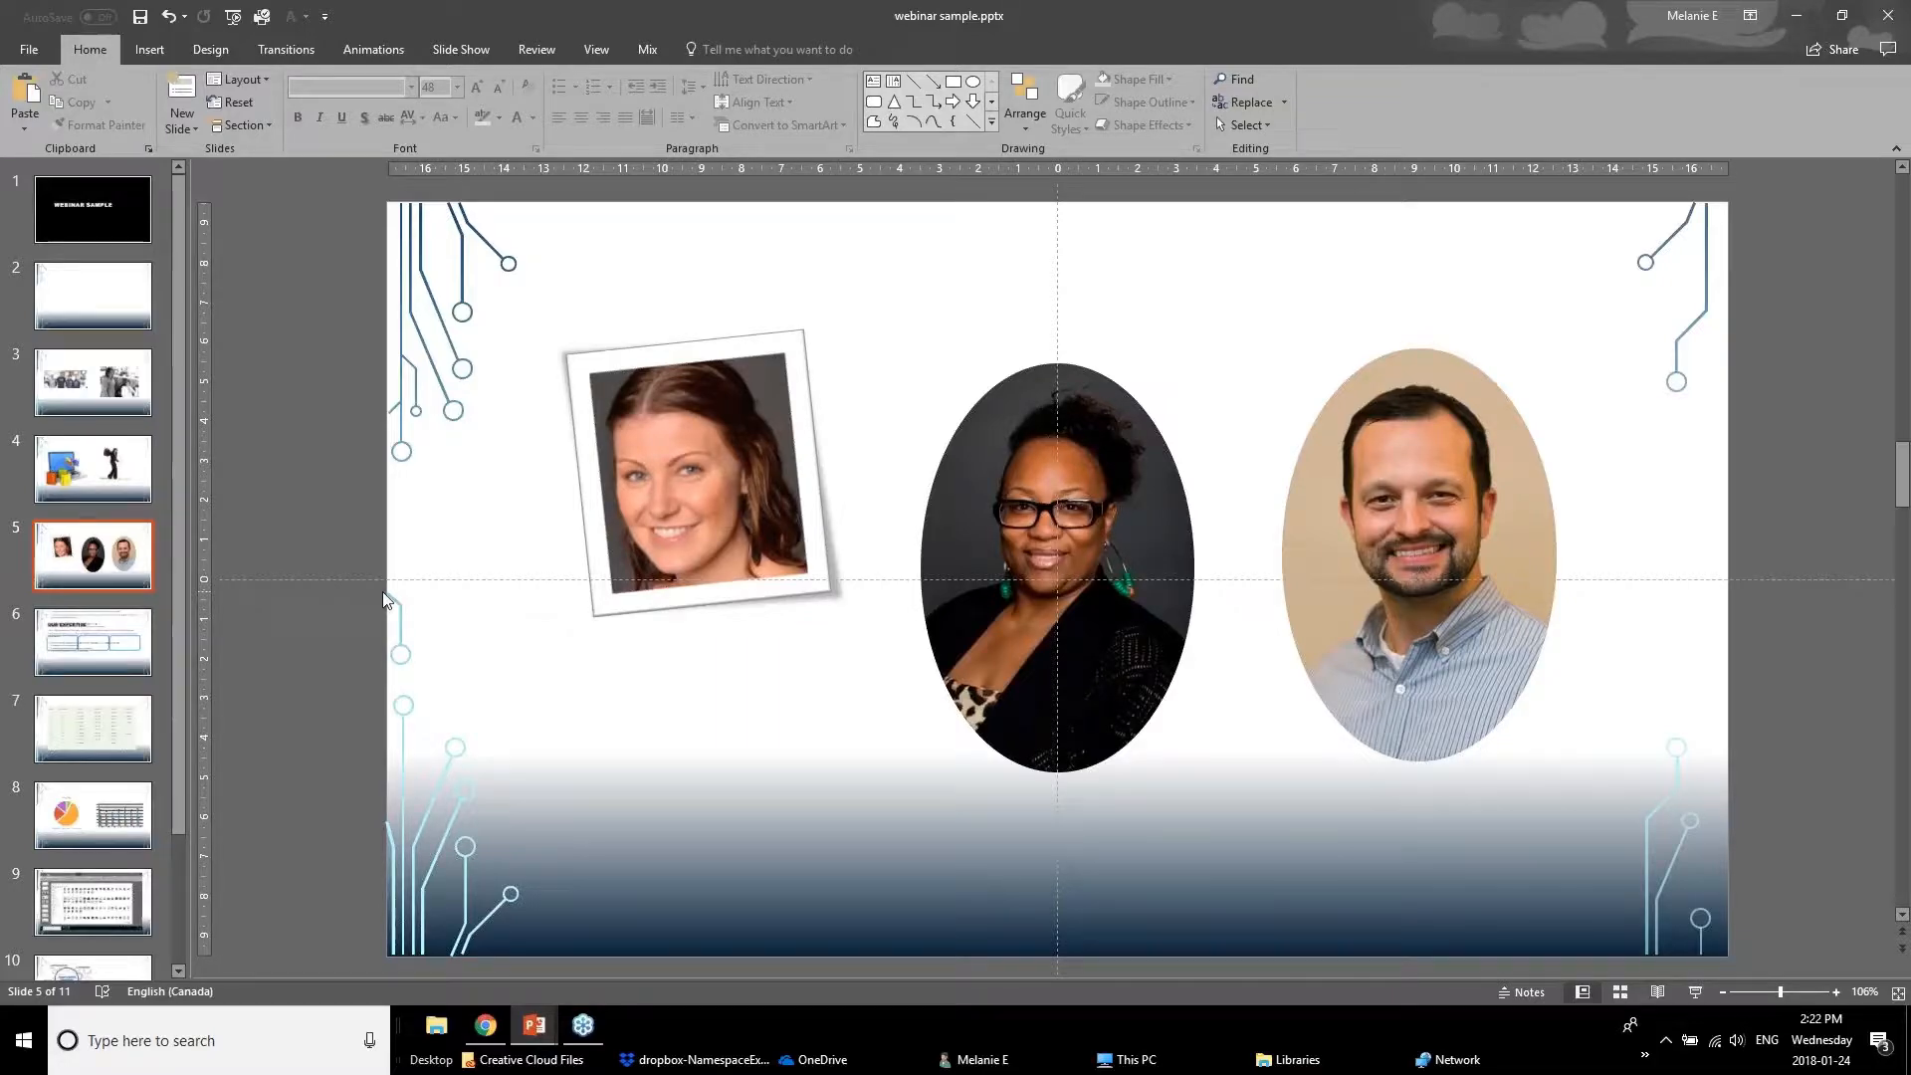
Browse the border and shadow options for the middle portrait, and undo the leftmost portrait's last picture style change.
{"action": "left_click", "coordinate": [1000, 487]}
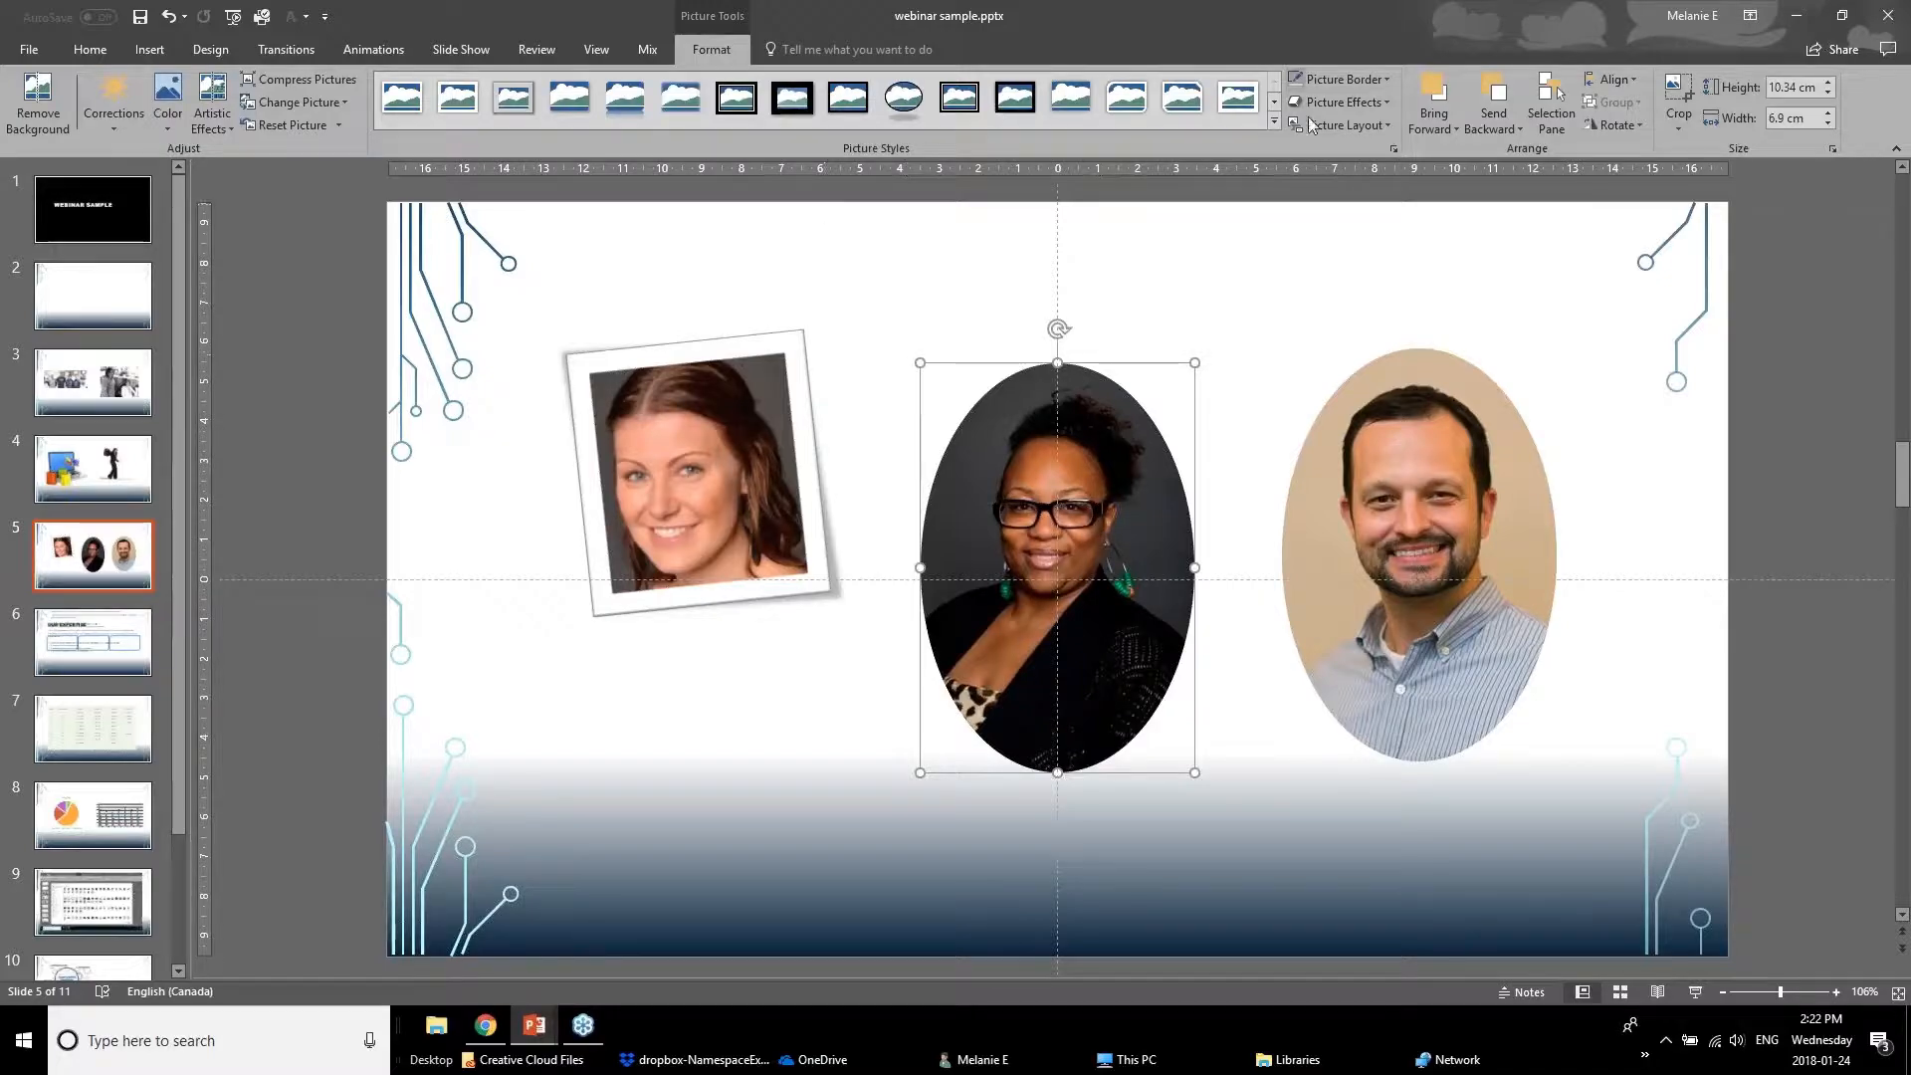
{"action": "left_click", "coordinate": [1342, 80]}
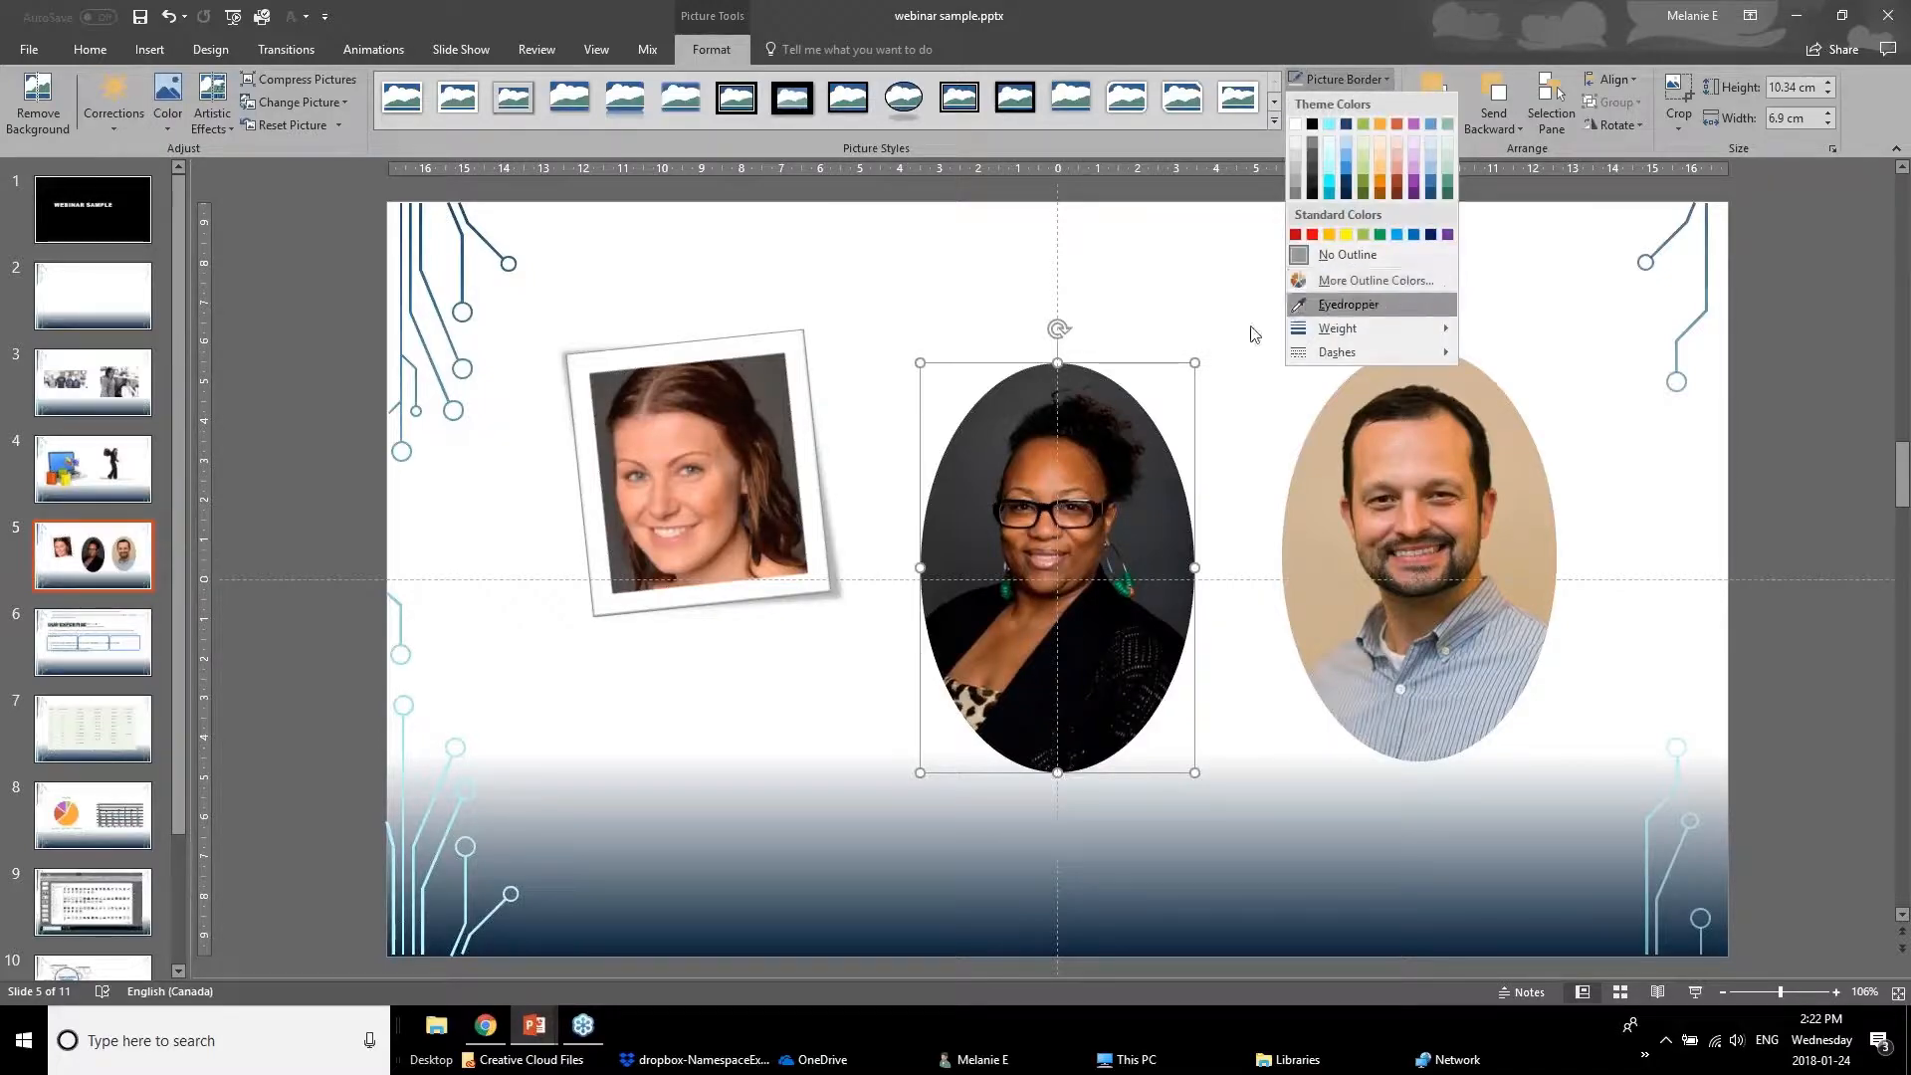
{"action": "left_click", "coordinate": [1251, 198]}
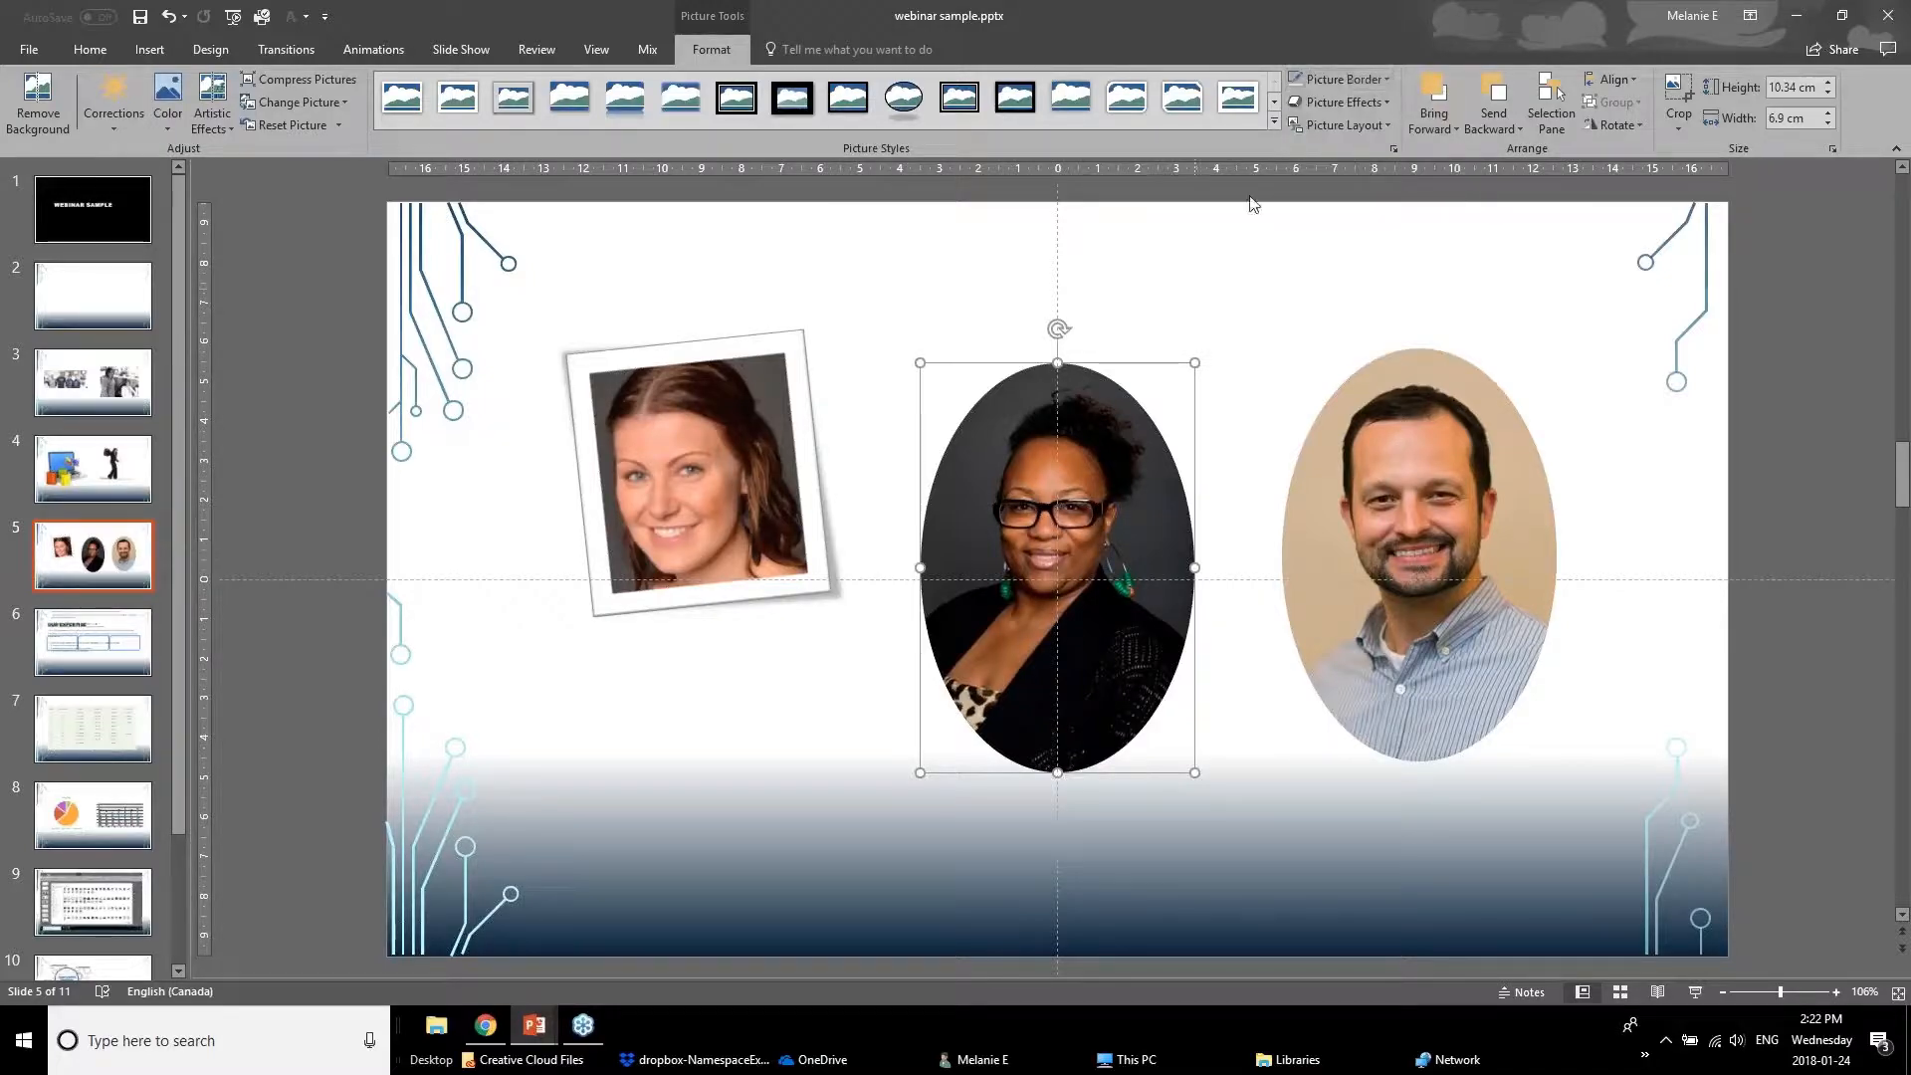
{"action": "left_click", "coordinate": [1348, 84]}
{"action": "left_click", "coordinate": [1380, 77]}
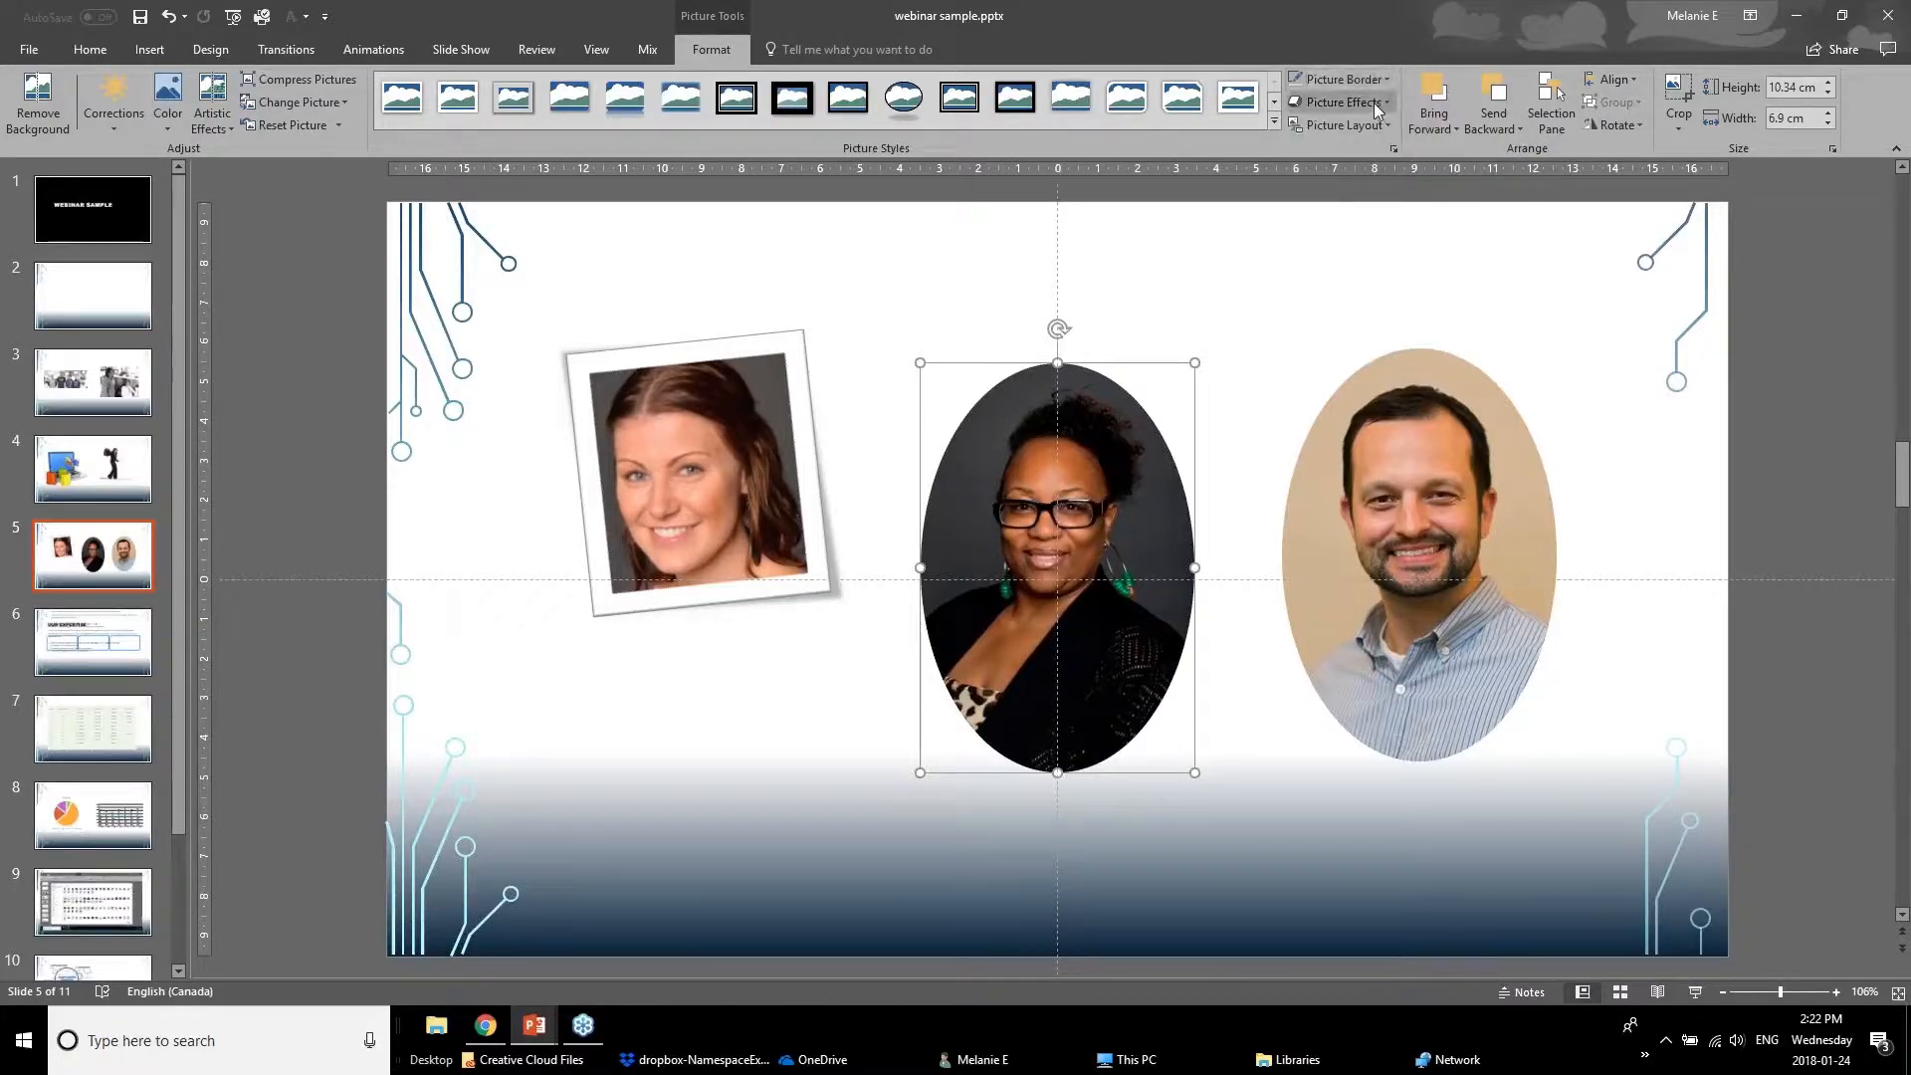
{"action": "left_click", "coordinate": [1373, 103]}
{"action": "mouse_move", "coordinate": [1354, 186]}
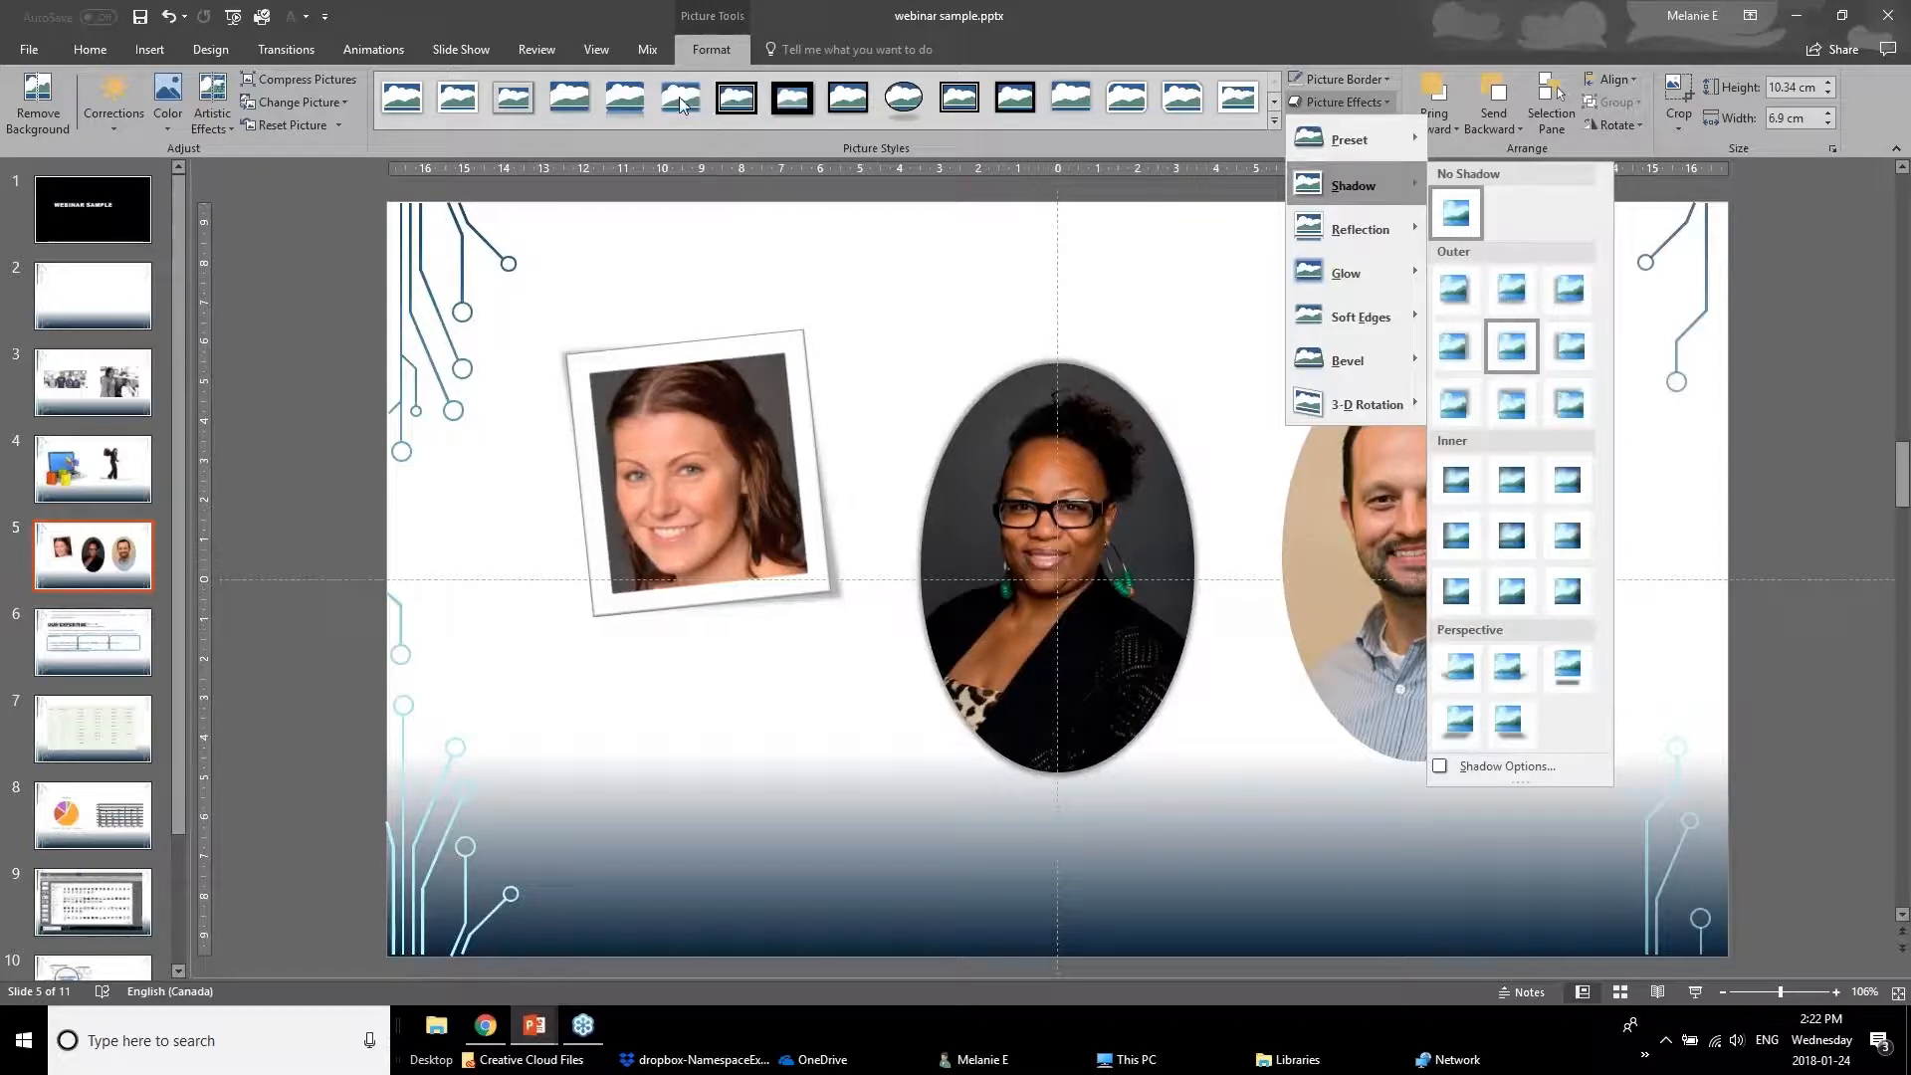
{"action": "left_click", "coordinate": [1344, 103]}
{"action": "key", "text": "ctrl+z"}
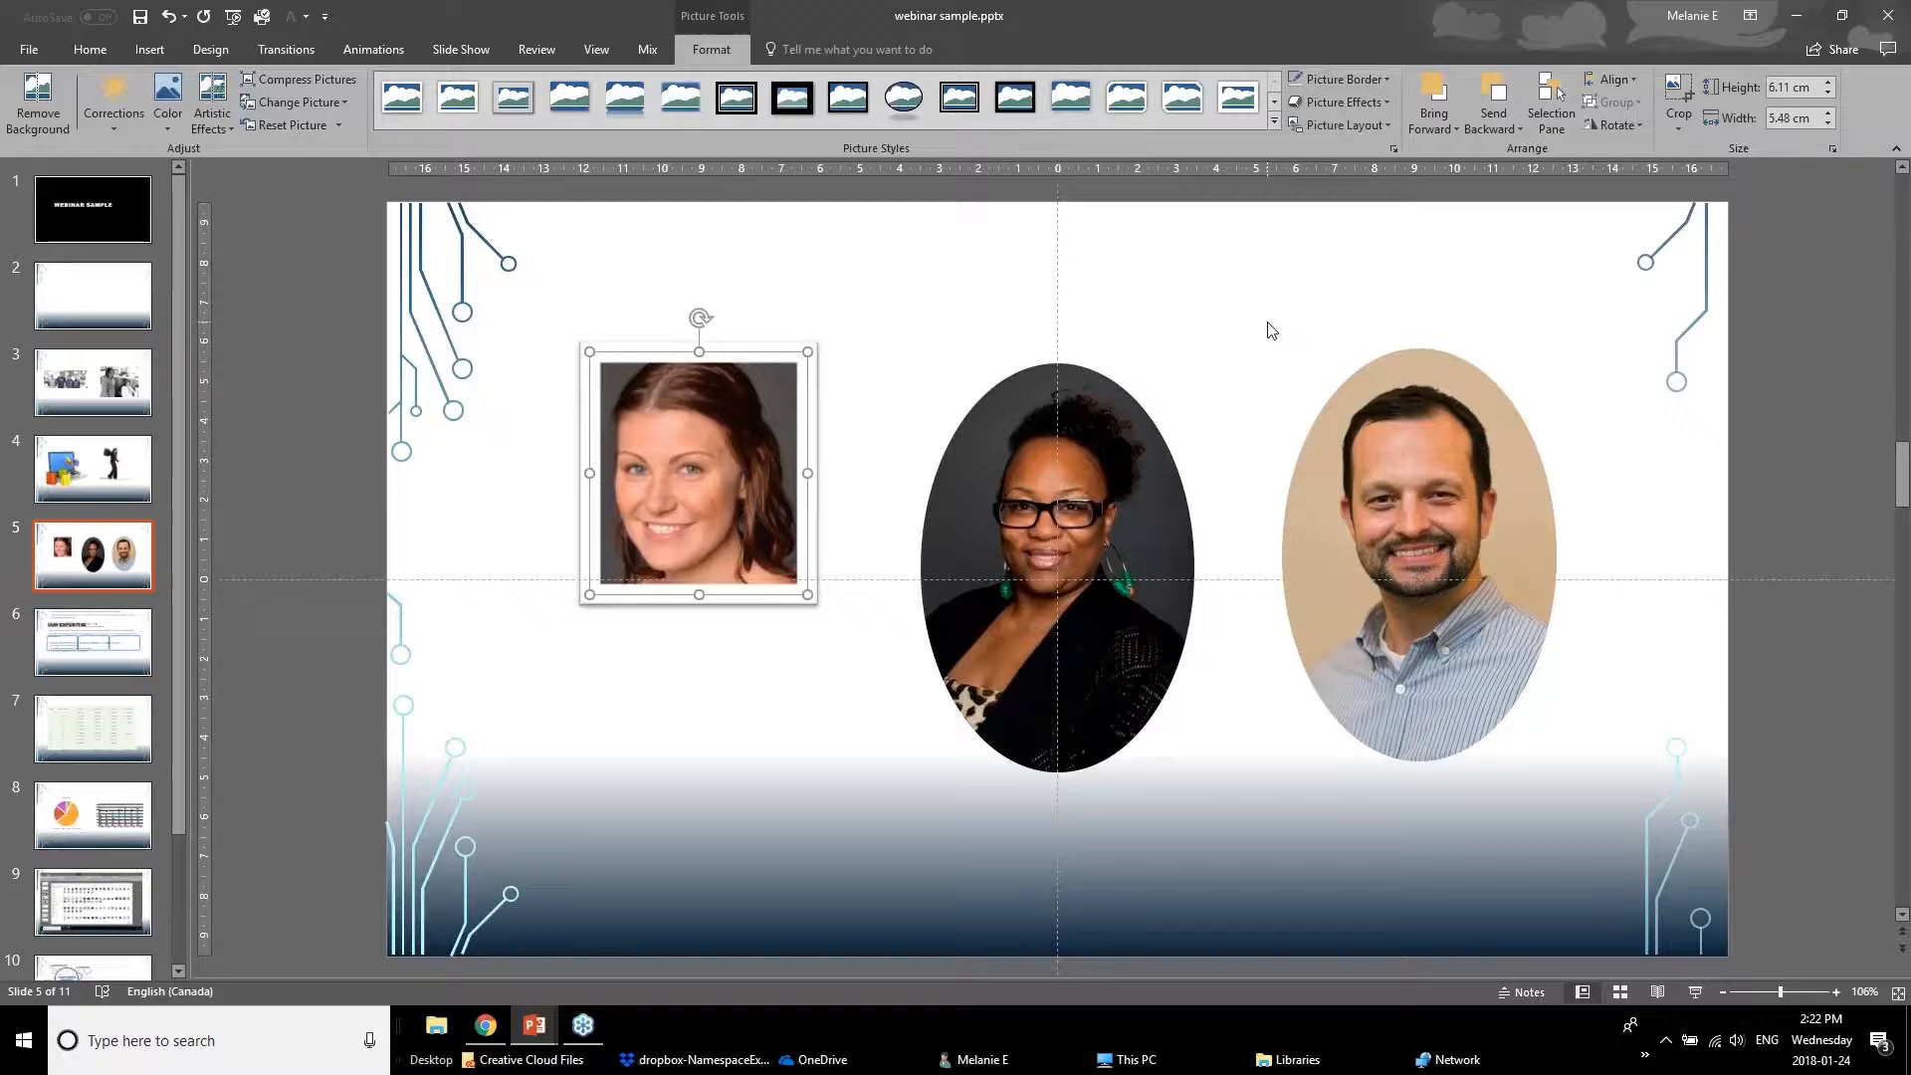
Switch to the Powerpoint Webinar January 2018 v1 presentation and show slide 12, Improve Text Box Formatting.
{"action": "left_click", "coordinate": [534, 1025]}
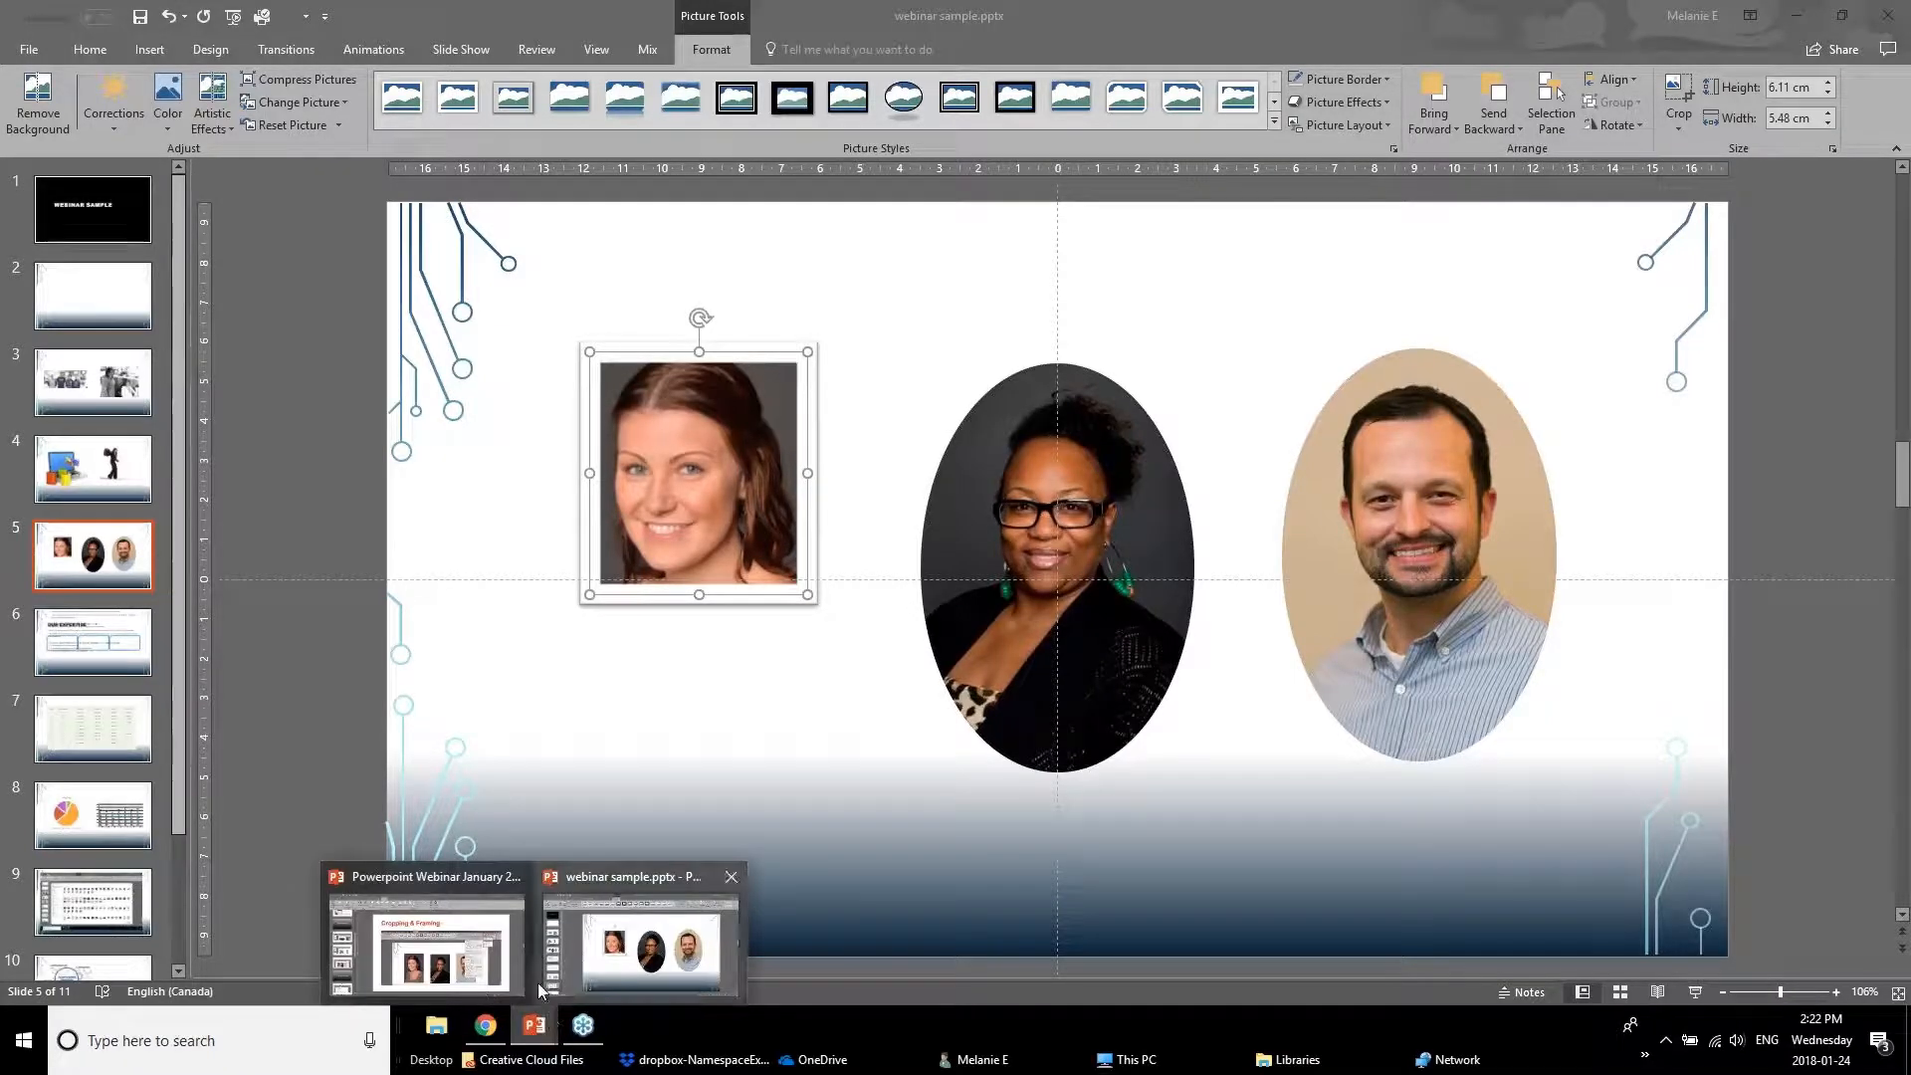
{"action": "left_click", "coordinate": [426, 945]}
{"action": "scroll", "coordinate": [221, 768], "scroll_direction": "down", "scroll_amount": 3}
{"action": "left_click", "coordinate": [164, 707]}
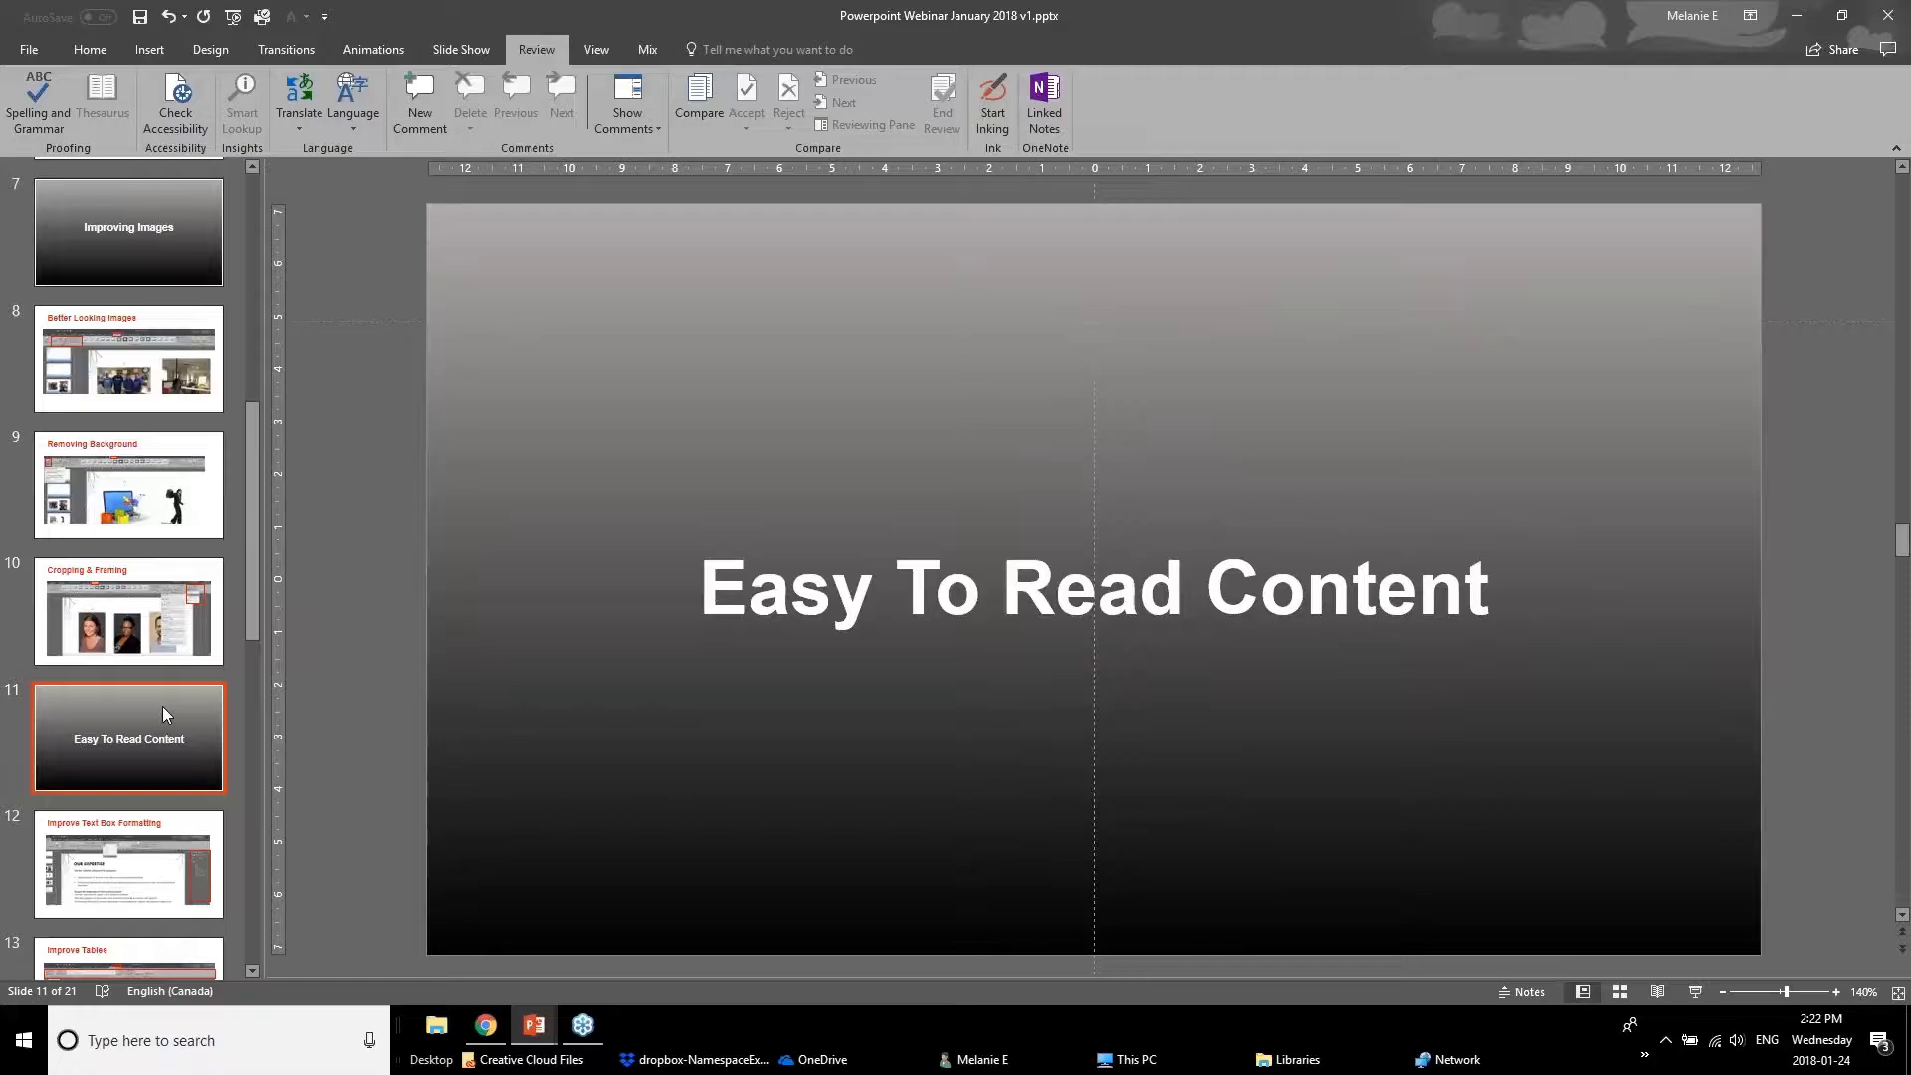
{"action": "left_click", "coordinate": [108, 914]}
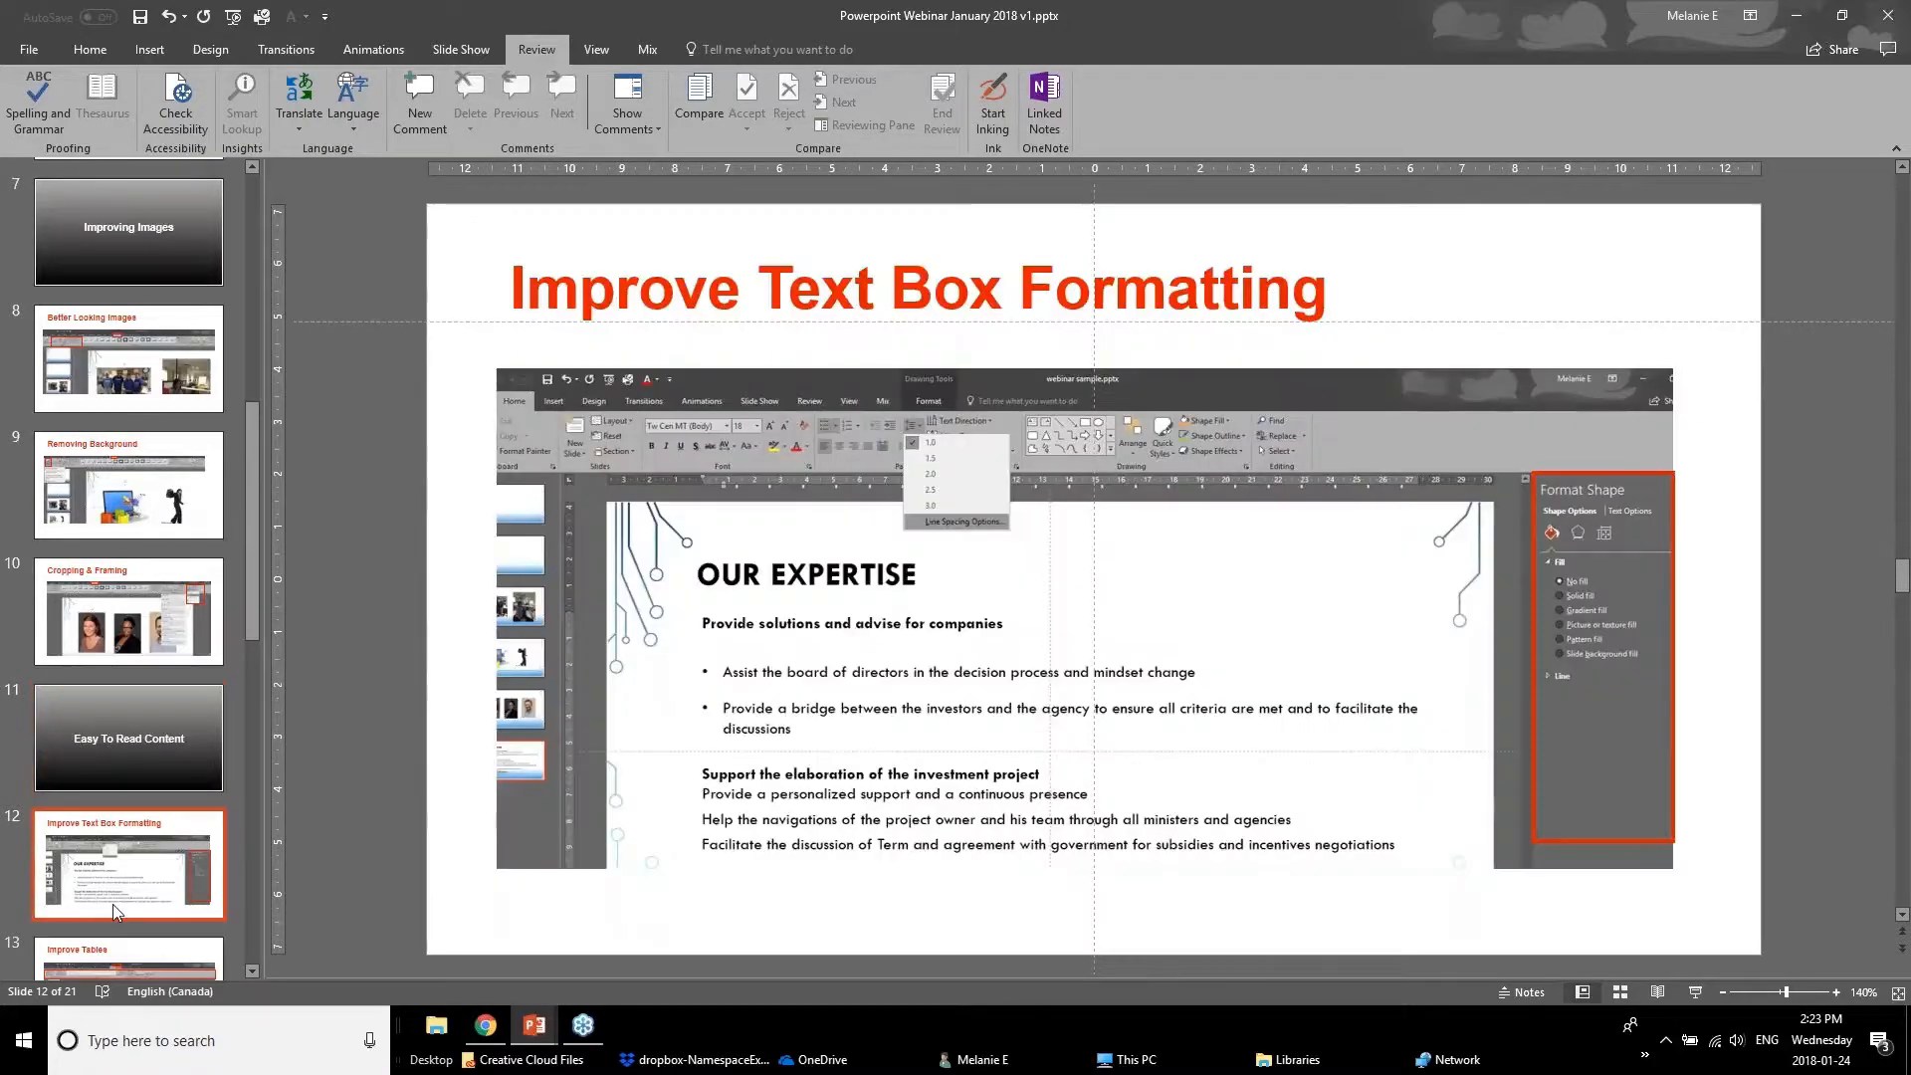
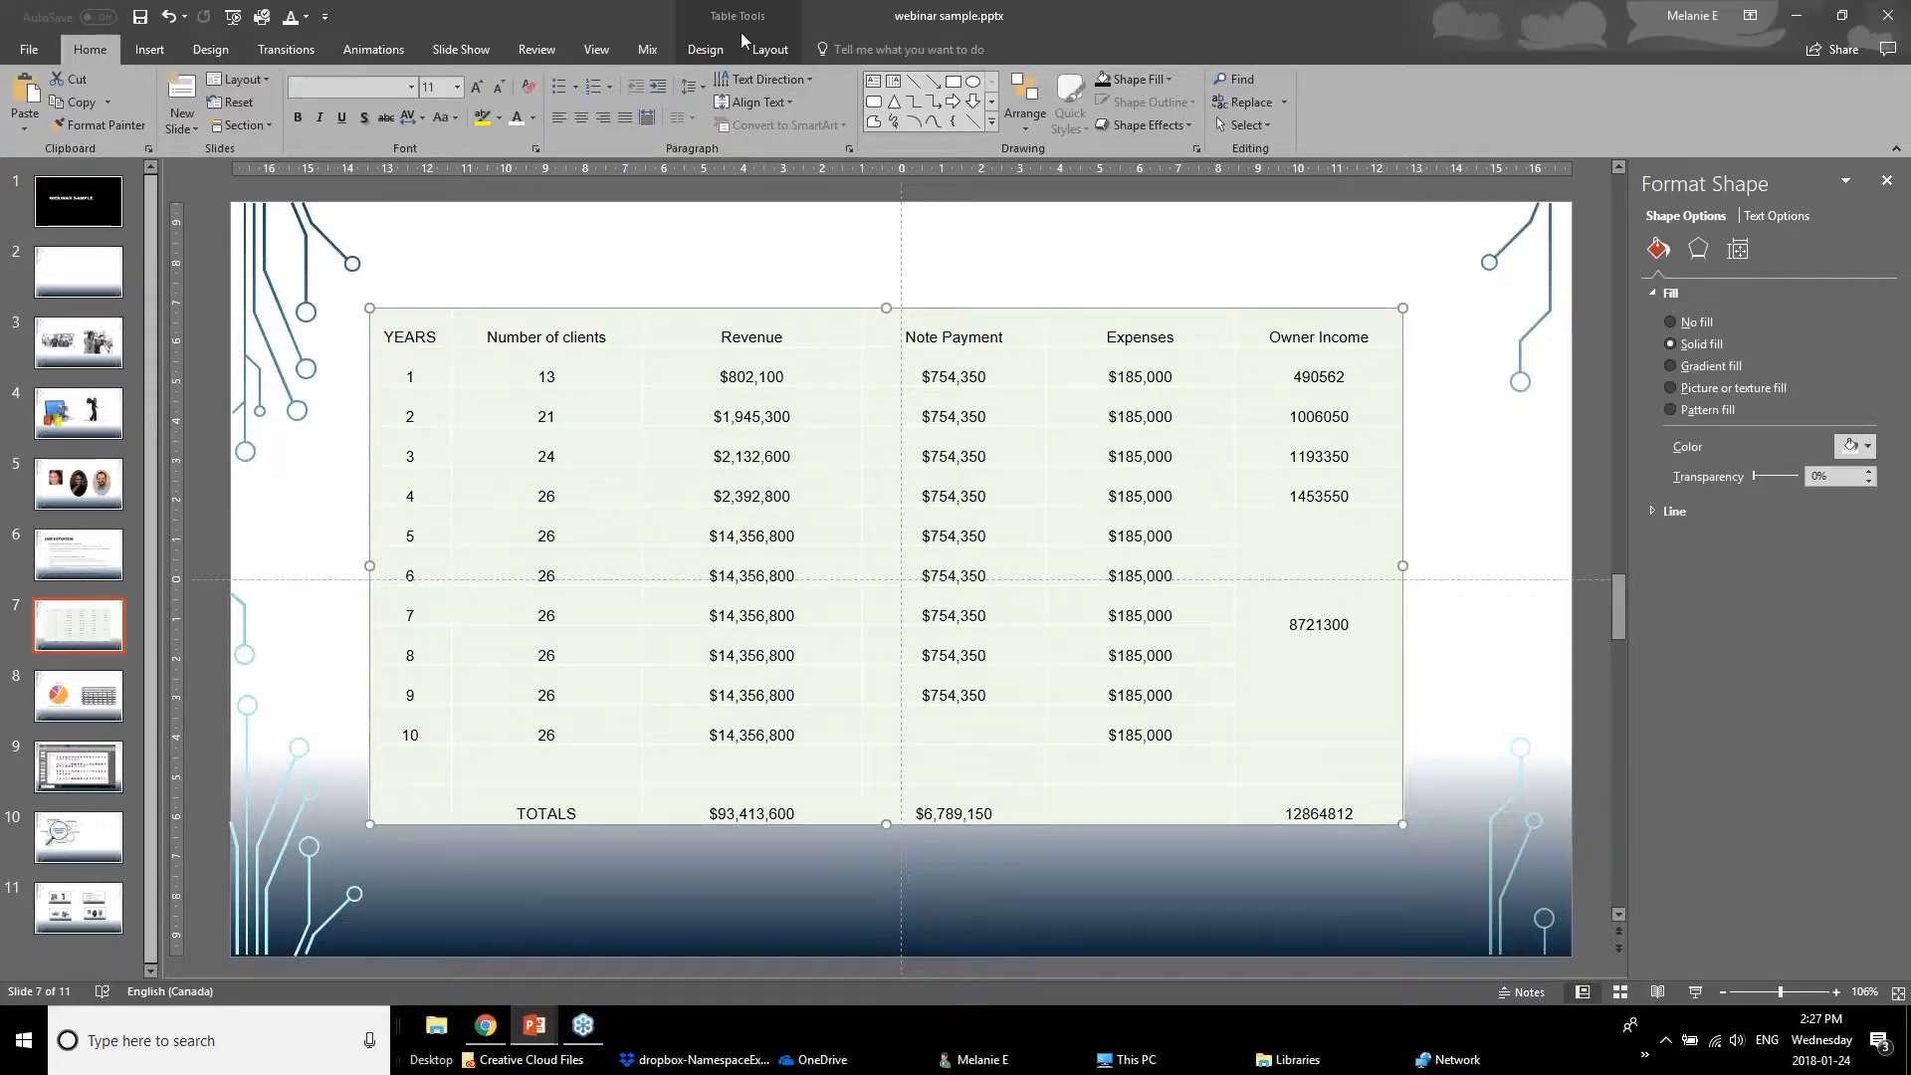
Examine the design and layout options available for the financial table on slide 7 of webinar sample.pptx.
{"action": "left_click", "coordinate": [706, 50]}
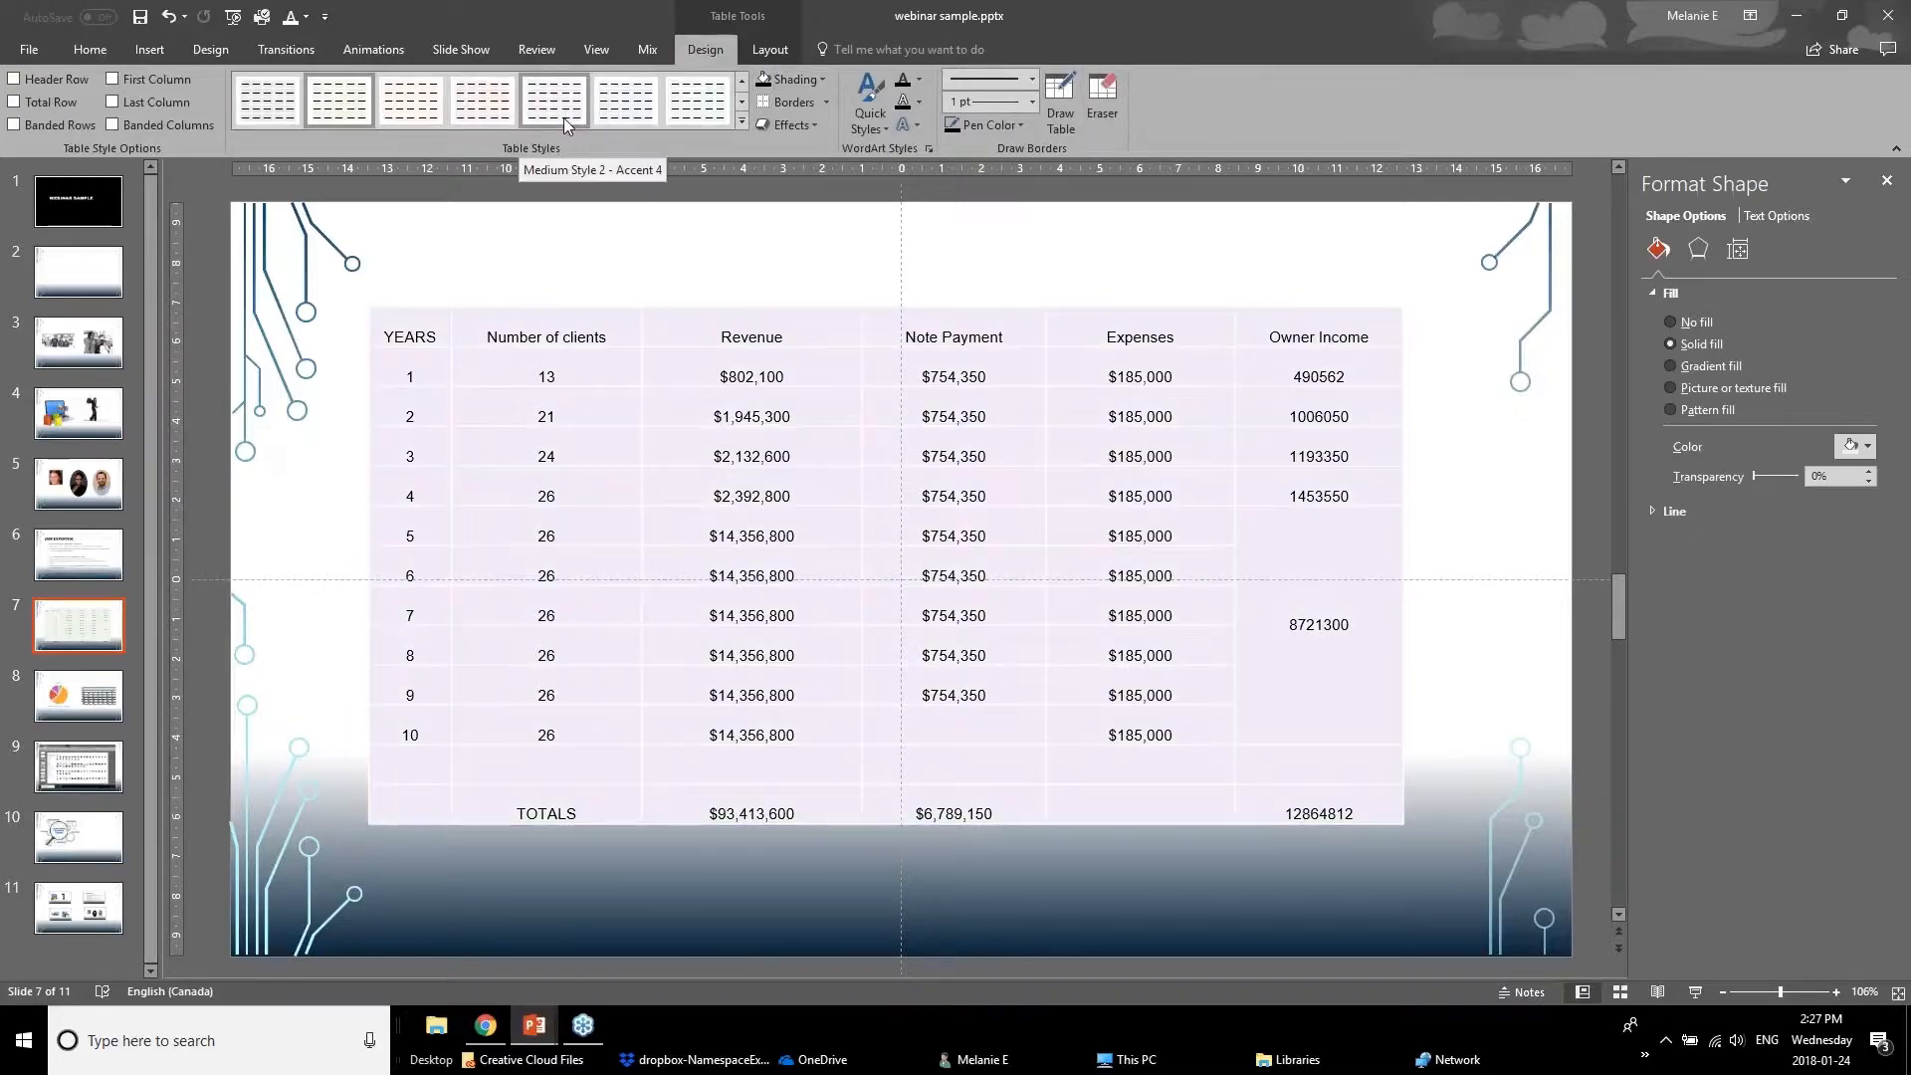
{"action": "left_click", "coordinate": [772, 50]}
{"action": "left_click", "coordinate": [72, 121]}
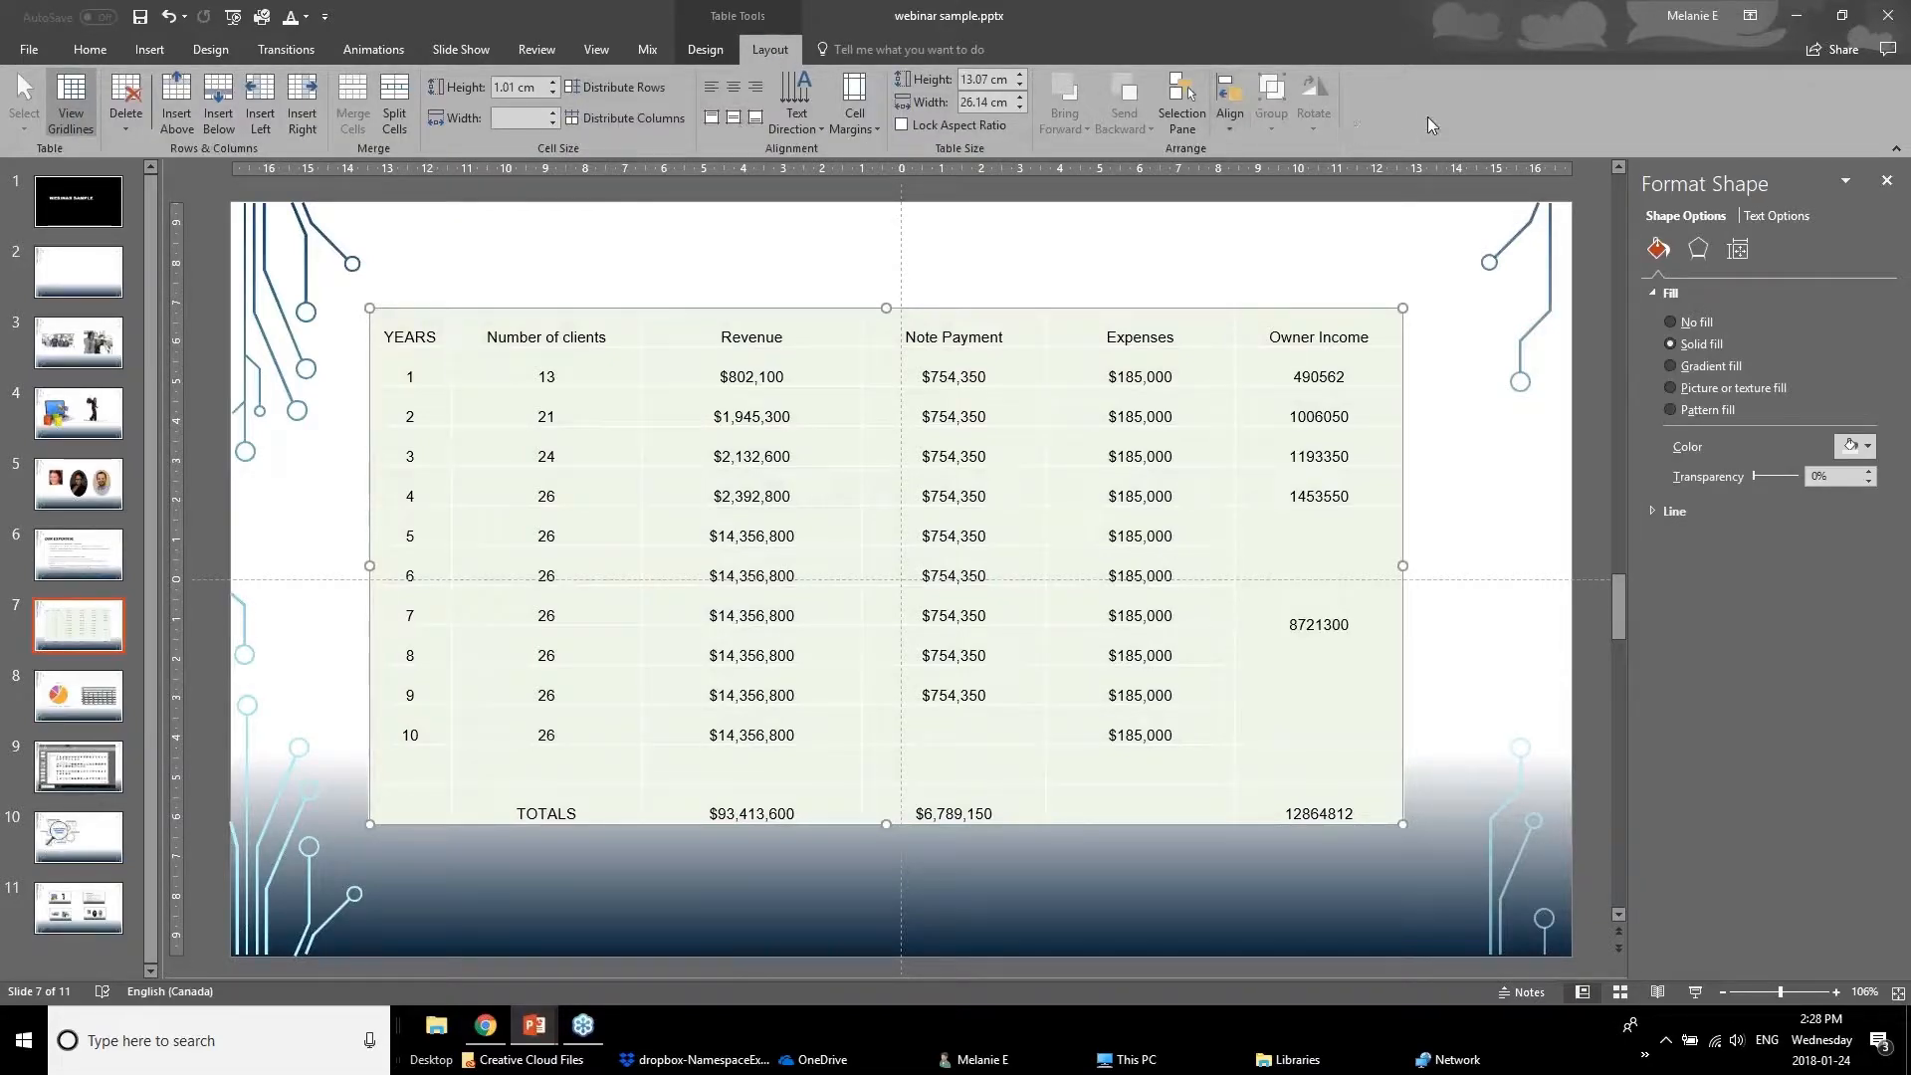
{"action": "left_click", "coordinate": [729, 46]}
{"action": "left_click", "coordinate": [749, 52]}
{"action": "left_click", "coordinate": [723, 59]}
{"action": "left_click", "coordinate": [766, 54]}
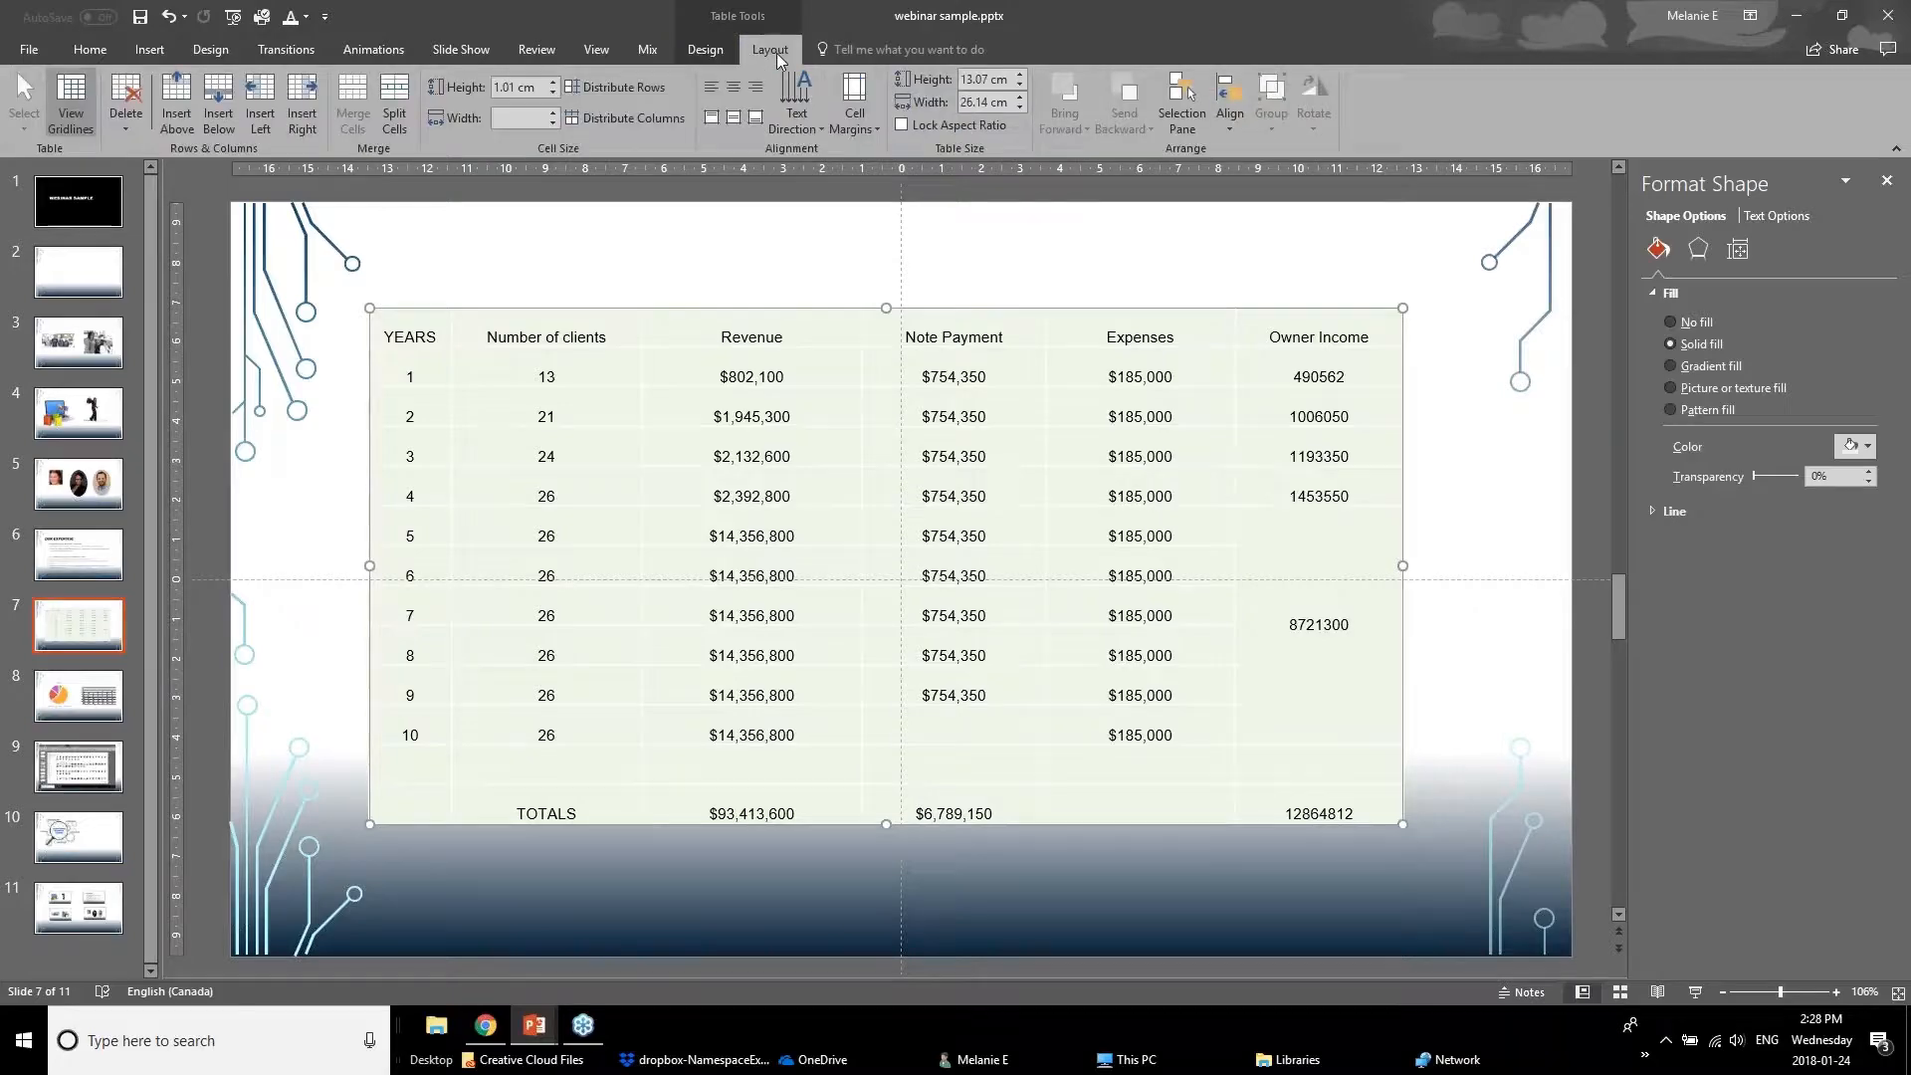
{"action": "left_click", "coordinate": [714, 56]}
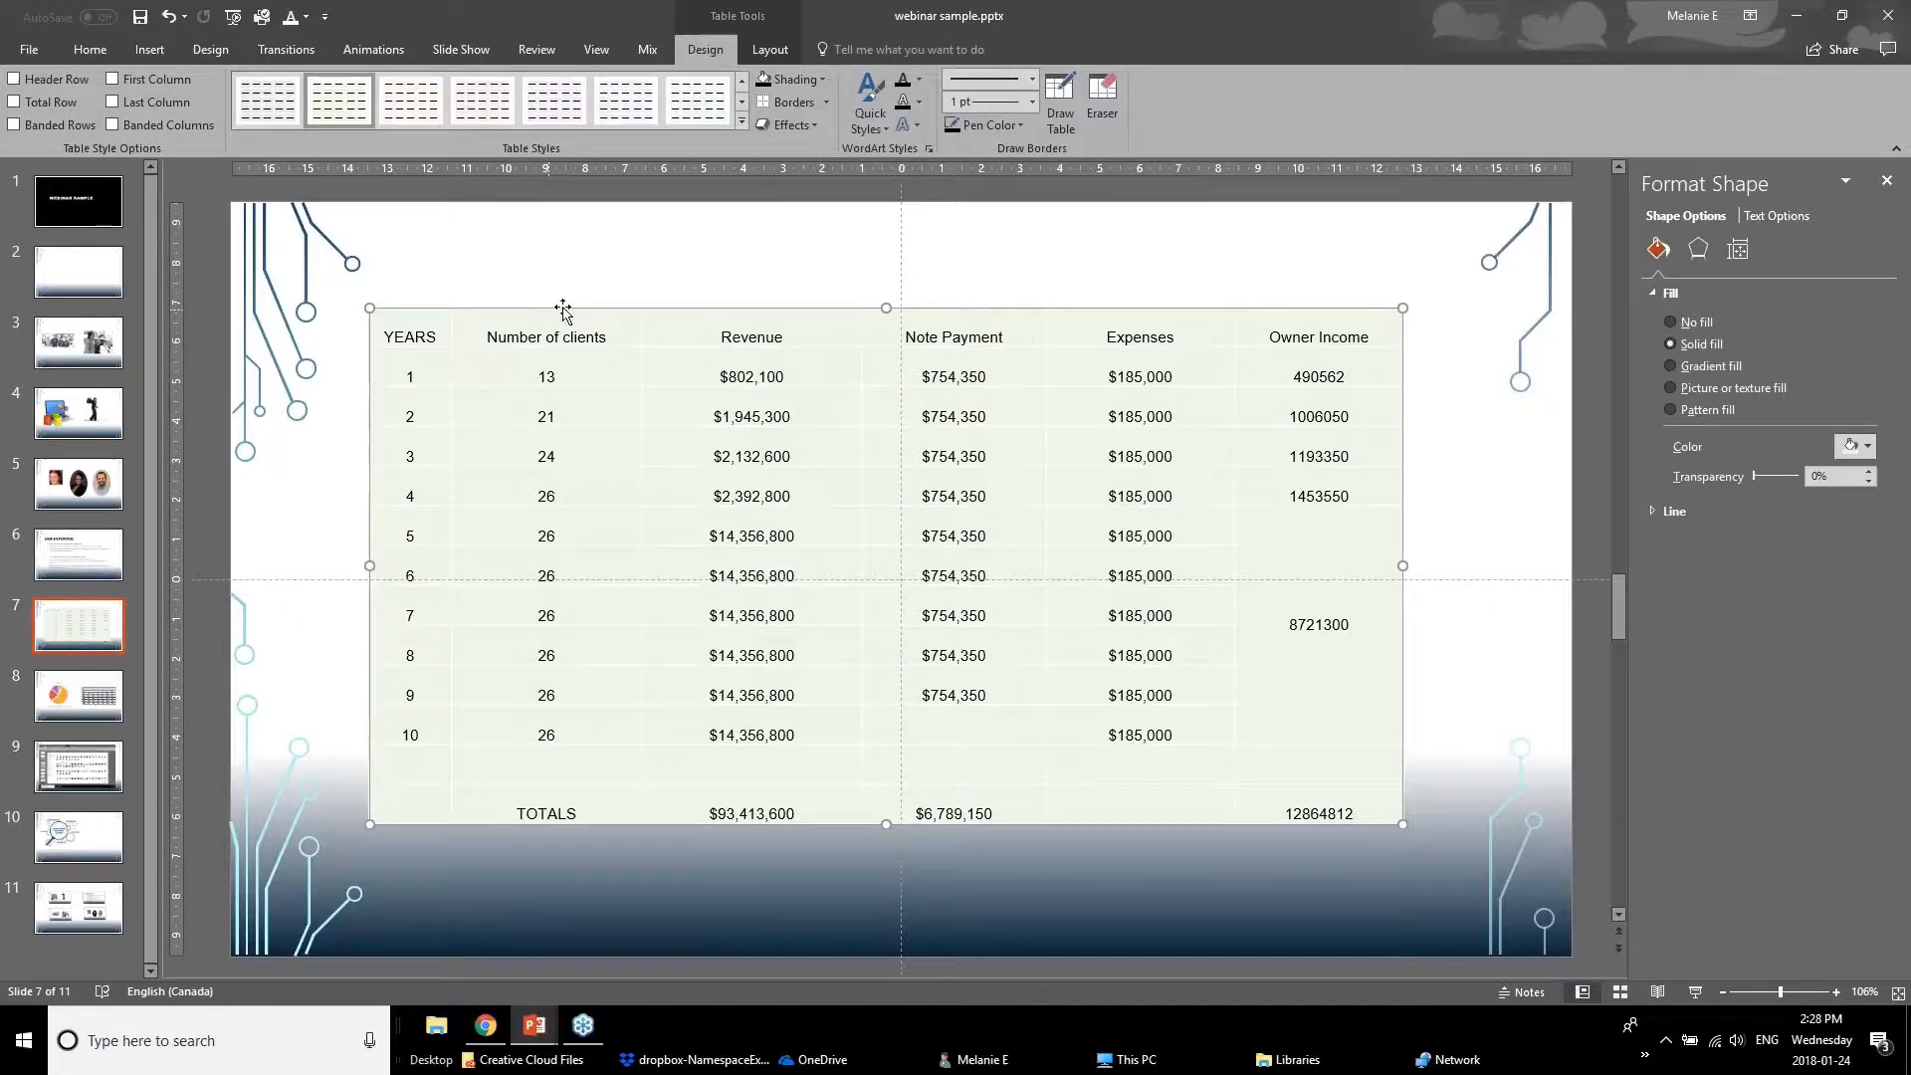
Turn on Header Row, Total Row and Last Column for the slide 7 table, and preview other table styles.
{"action": "left_click", "coordinate": [14, 79]}
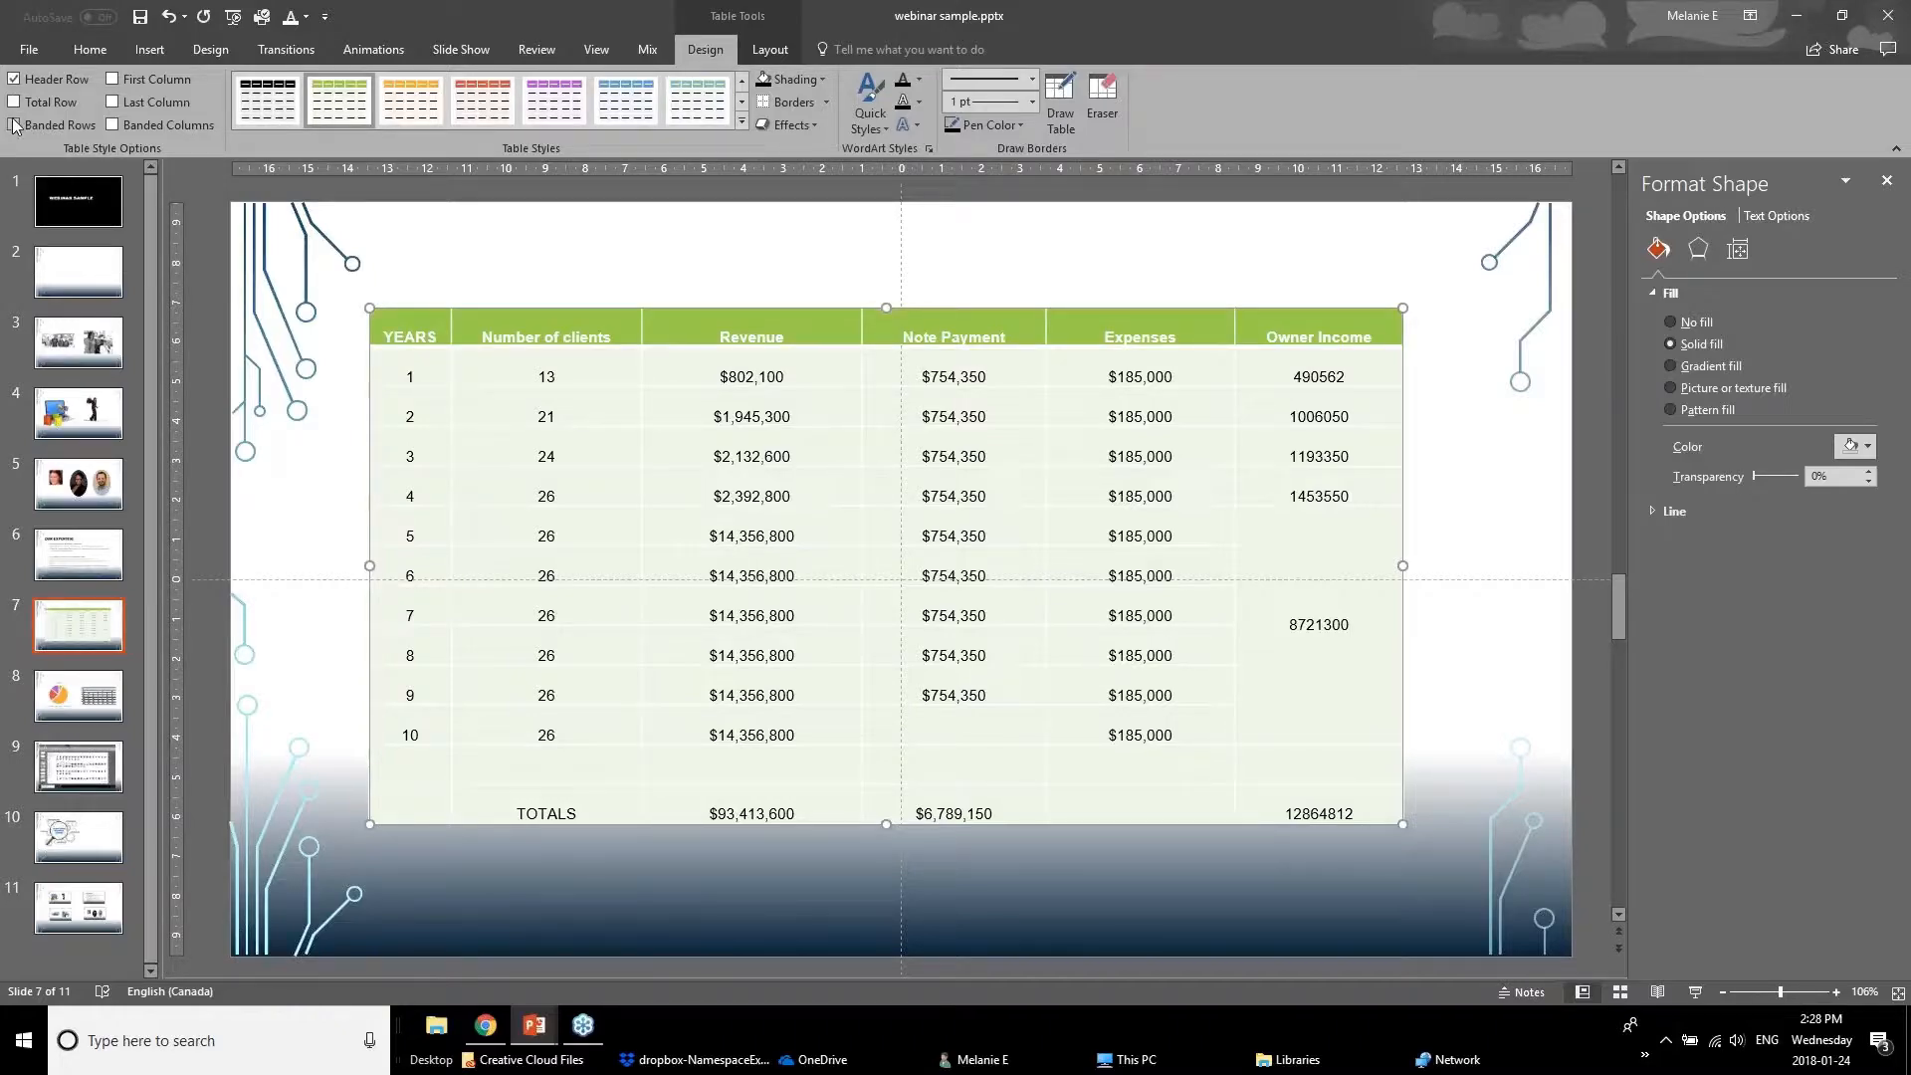
{"action": "left_click", "coordinate": [15, 102]}
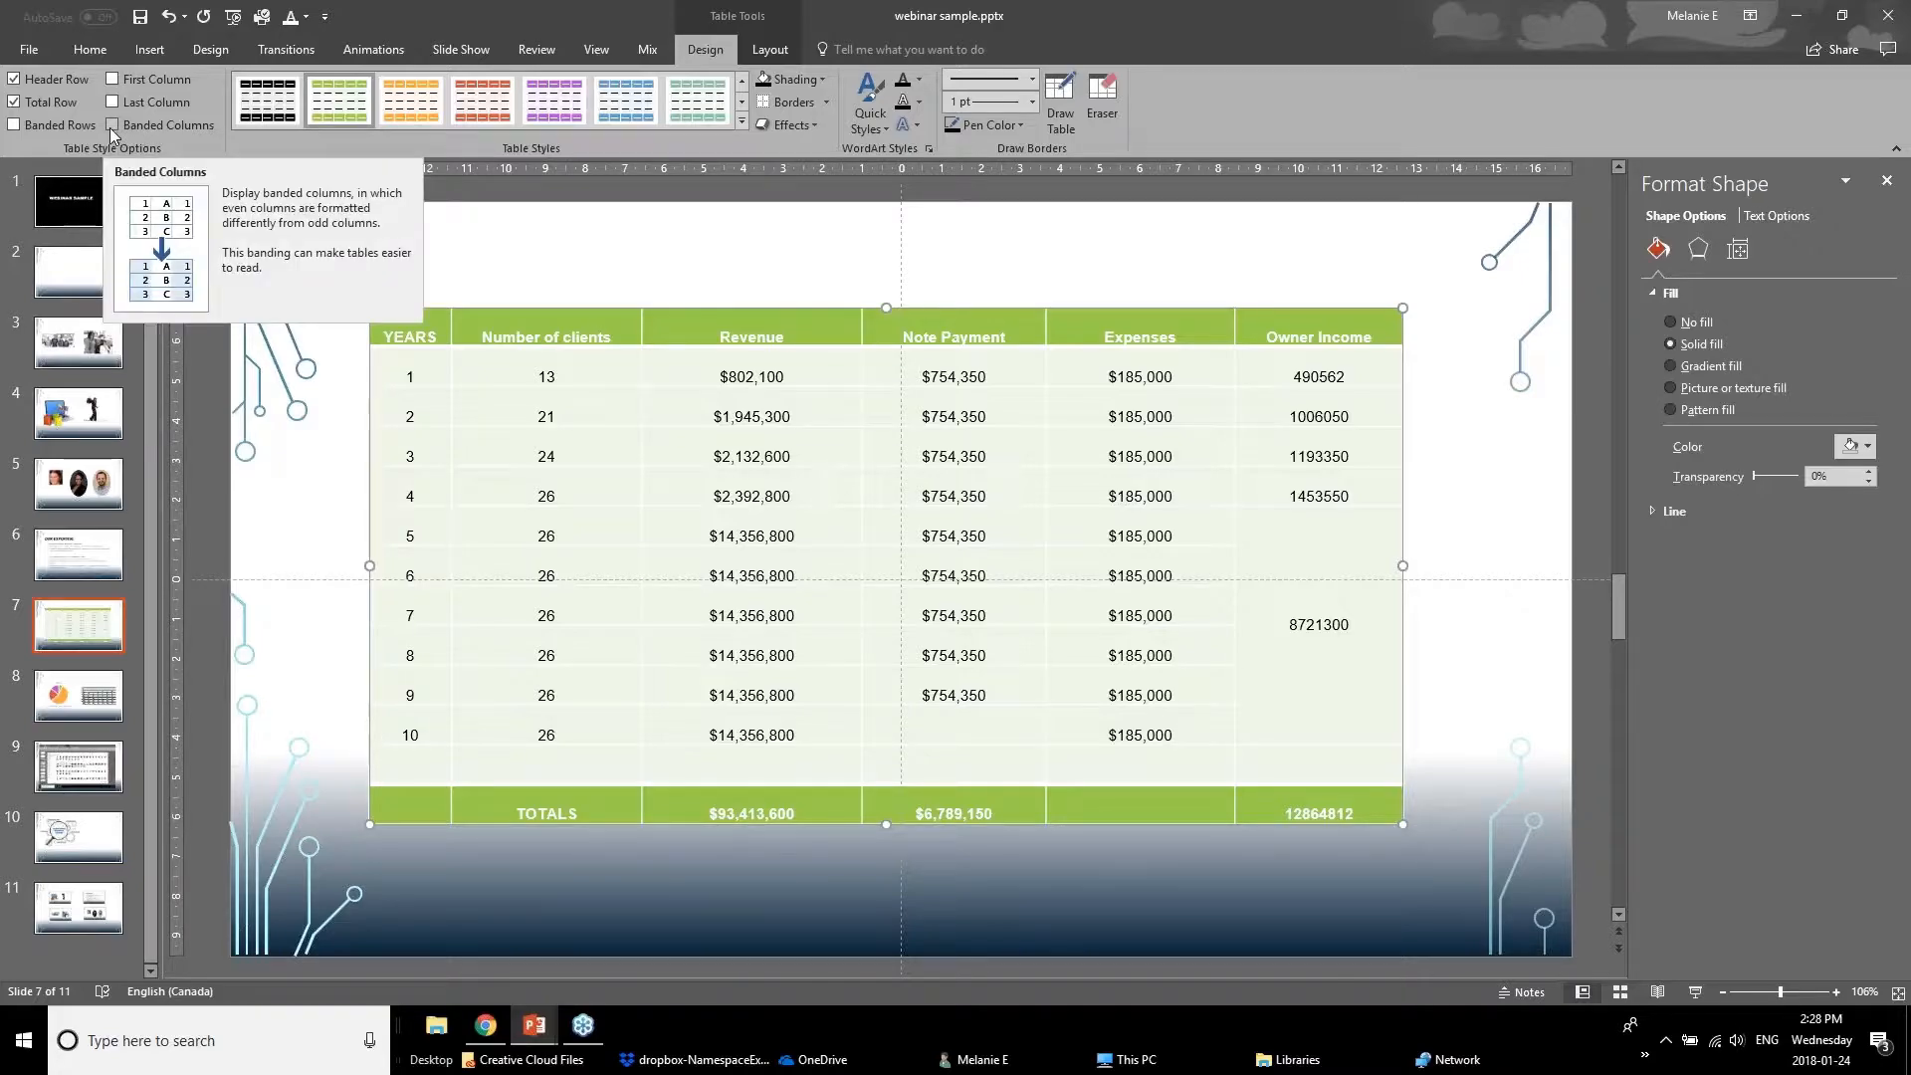
{"action": "left_click", "coordinate": [112, 103]}
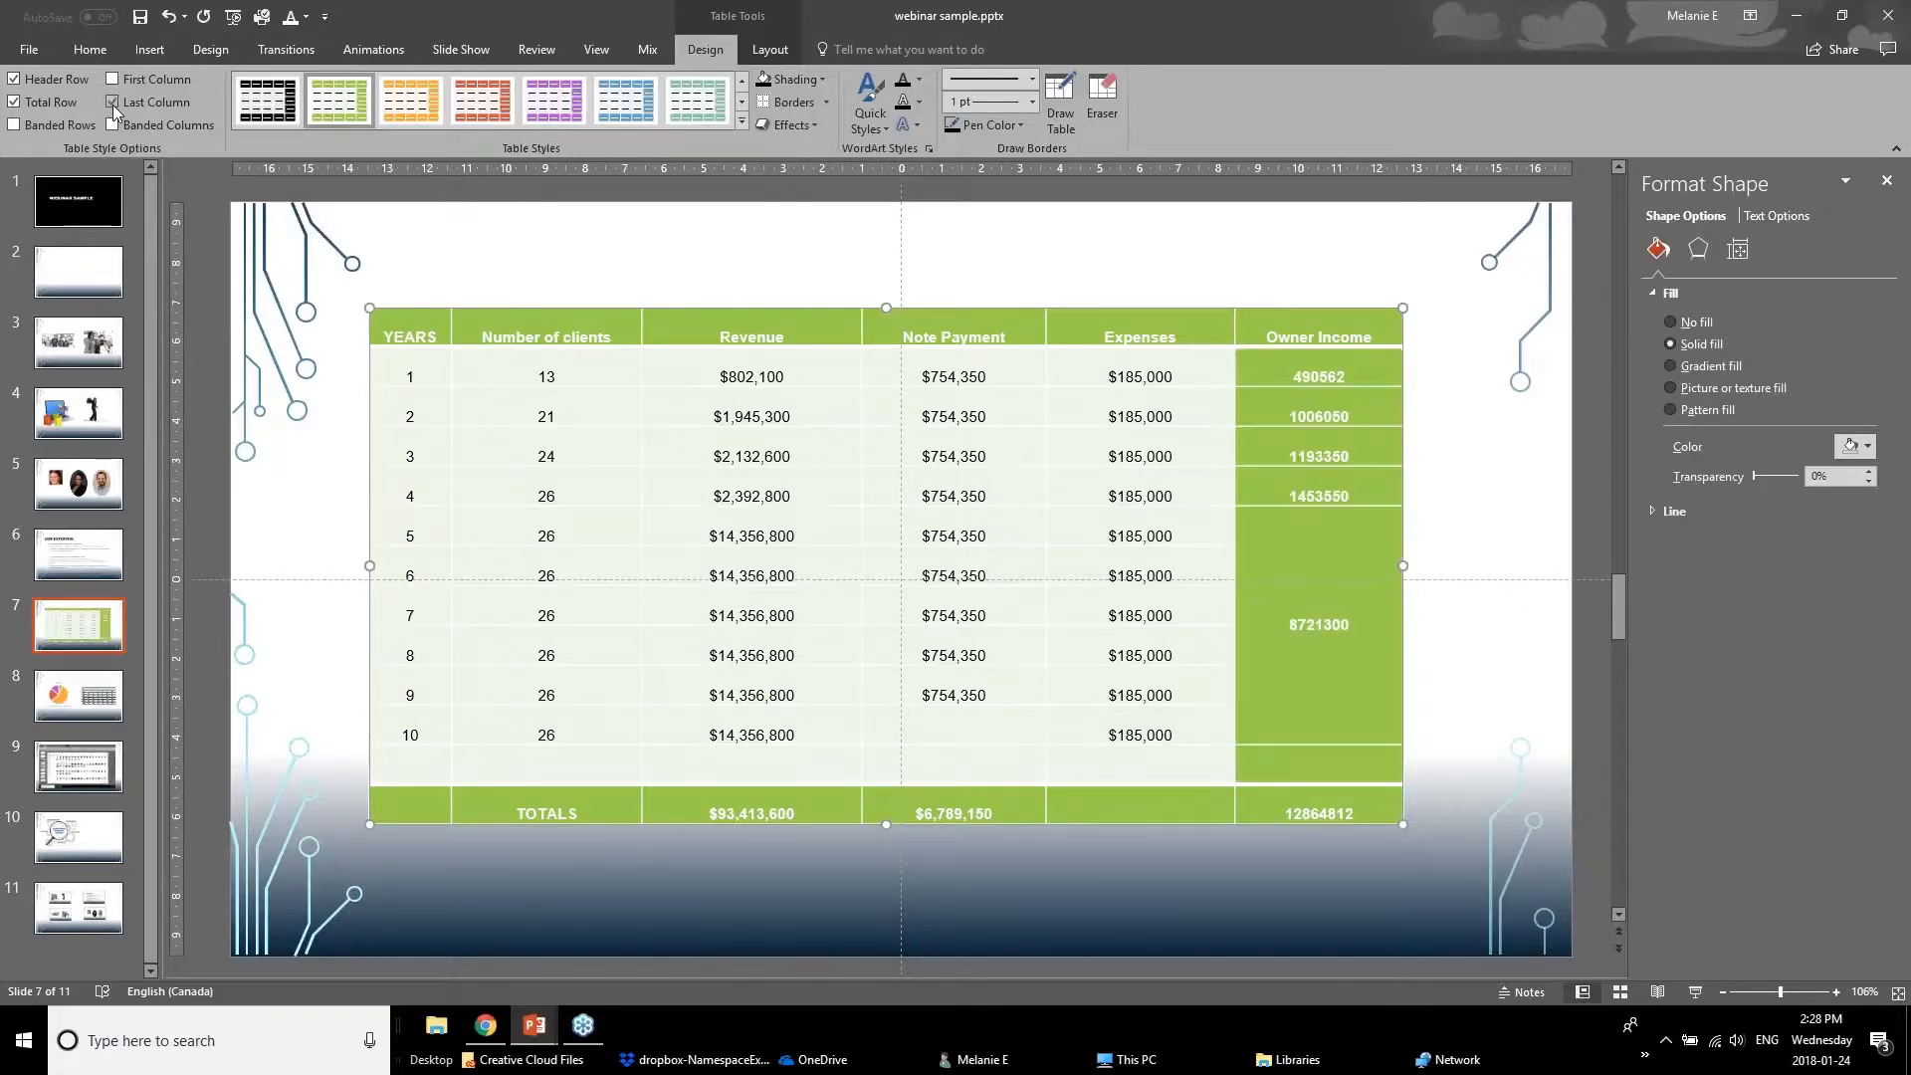
{"action": "left_click", "coordinate": [742, 121]}
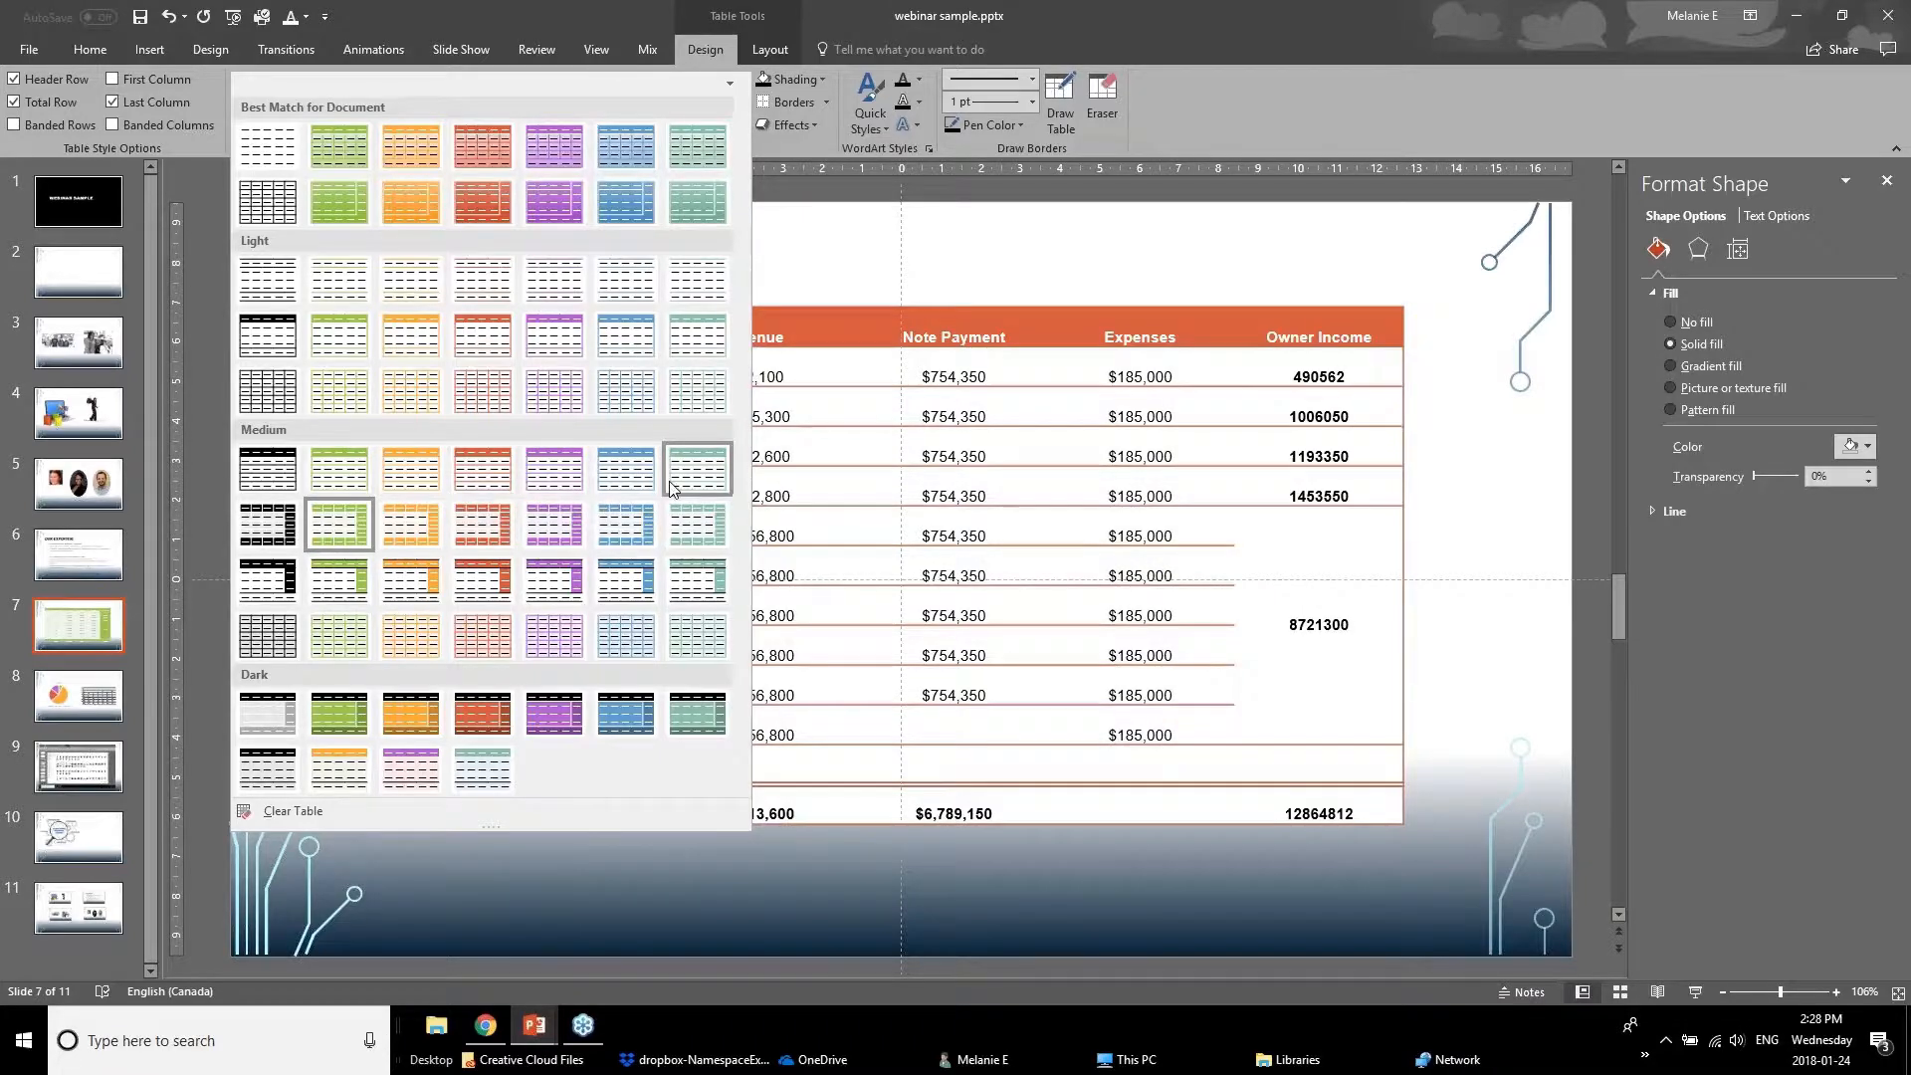
{"action": "left_click", "coordinate": [781, 281]}
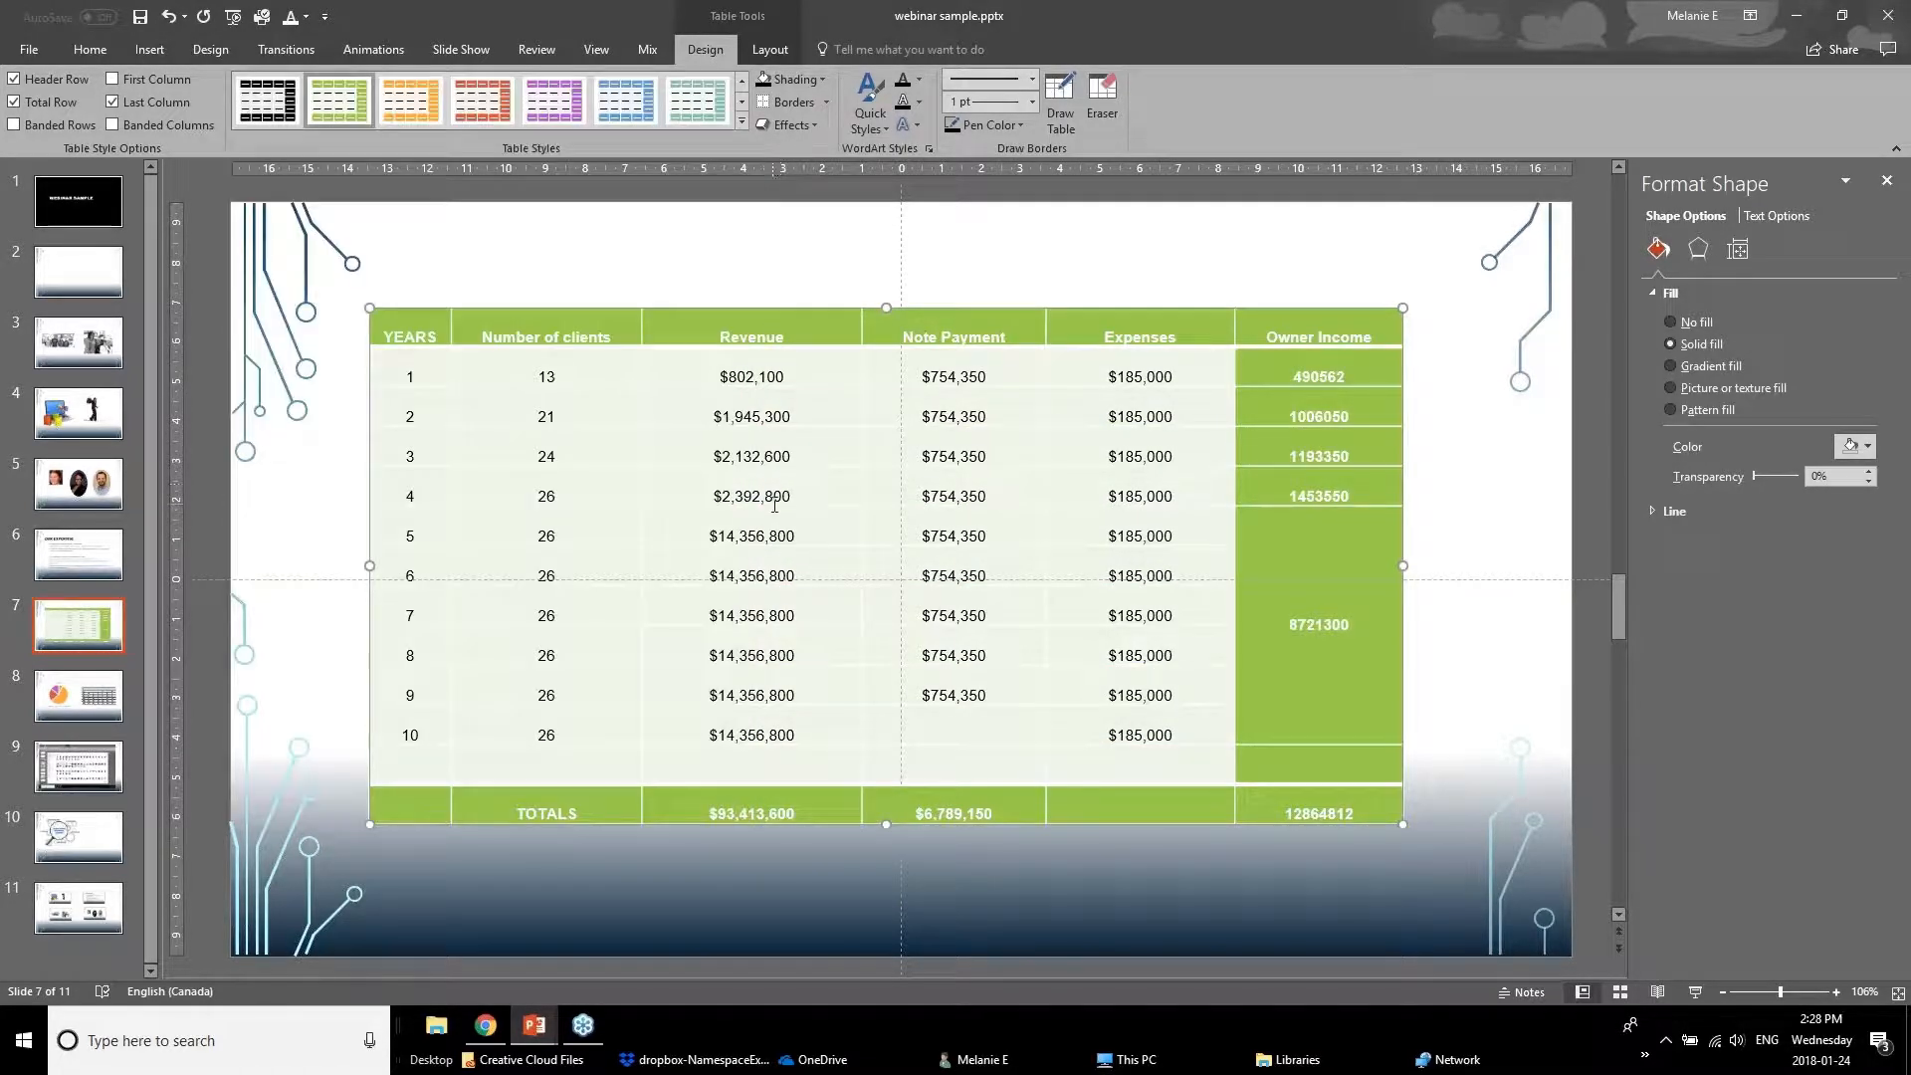
Undo the Header Row, Total Row and Last Column formatting on the slide 7 table.
{"action": "key", "text": "ctrl+z"}
{"action": "key", "text": "ctrl+z"}
{"action": "key", "text": "ctrl+z"}
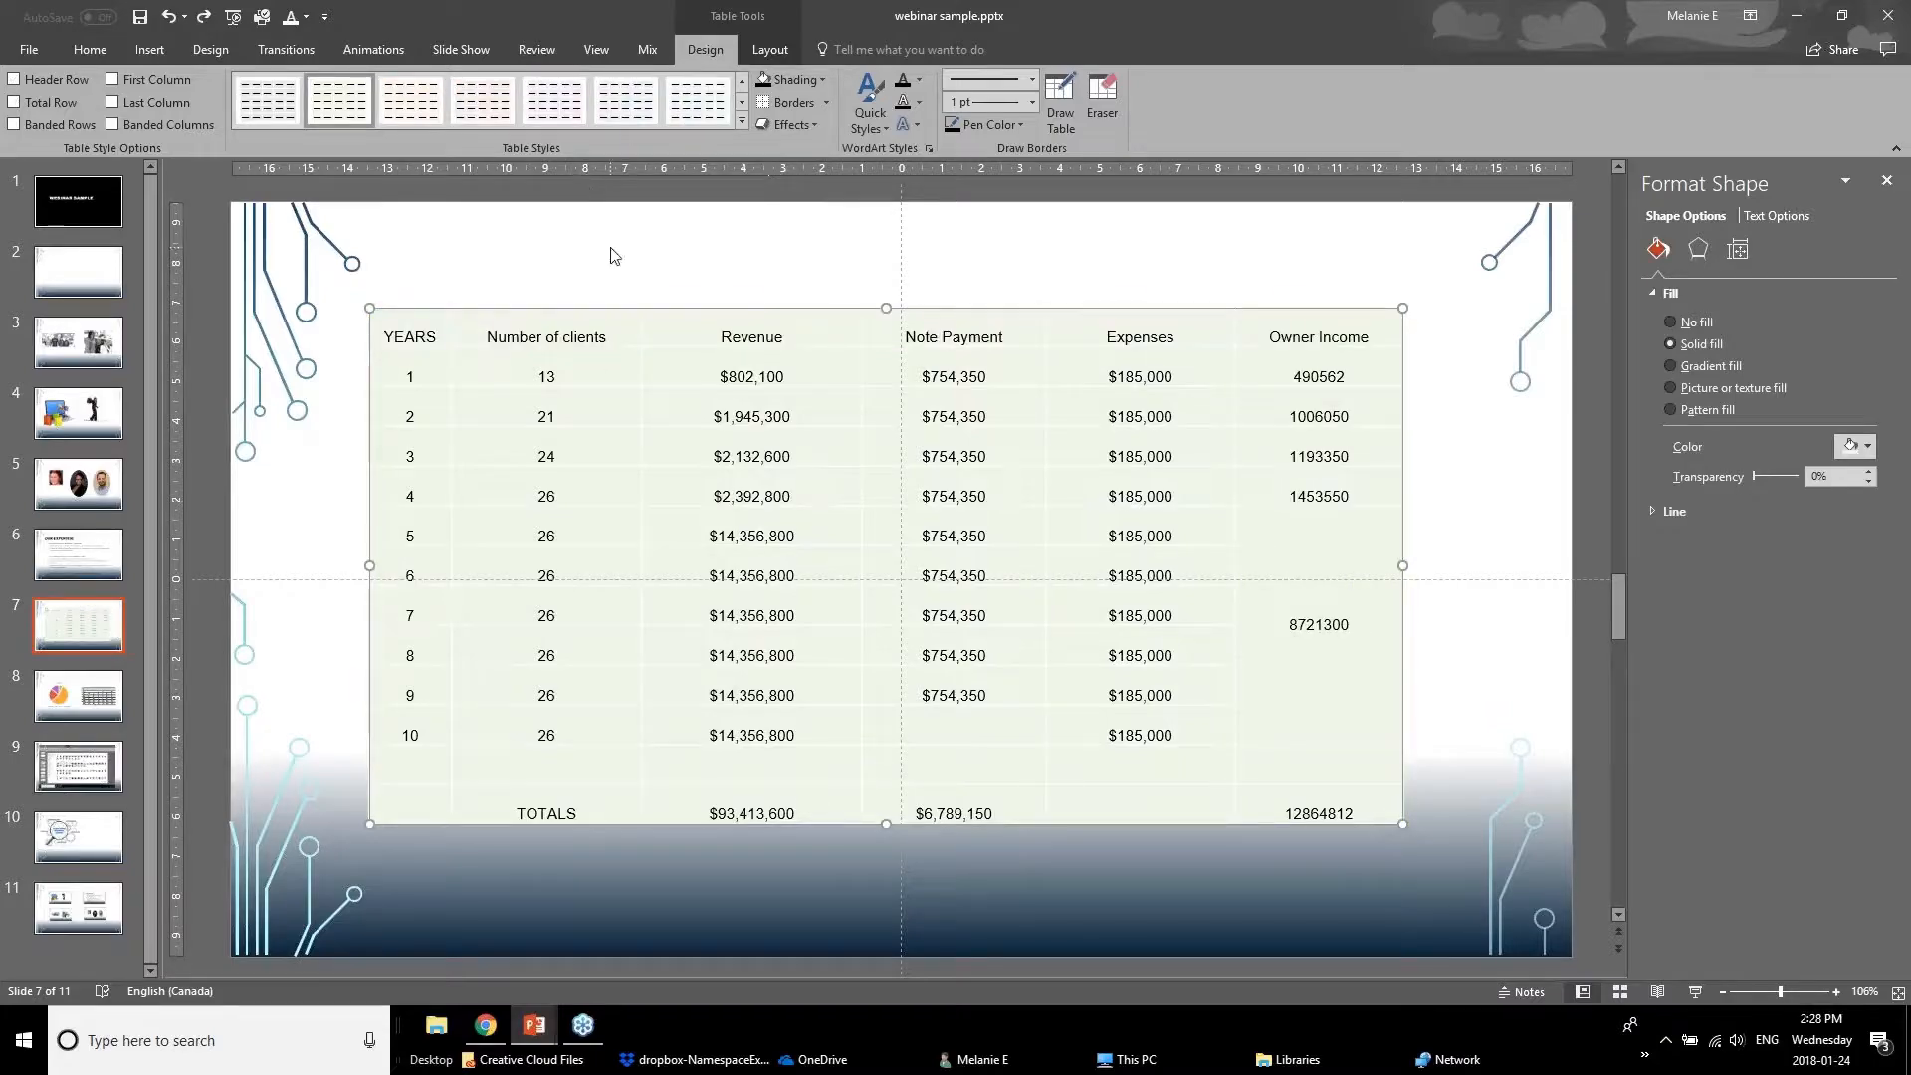
Fill the header row of the slide 7 table with red and make its text white.
{"action": "left_click", "coordinate": [614, 256]}
{"action": "left_click_drag", "start_coordinate": [415, 333], "coordinate": [1362, 329]}
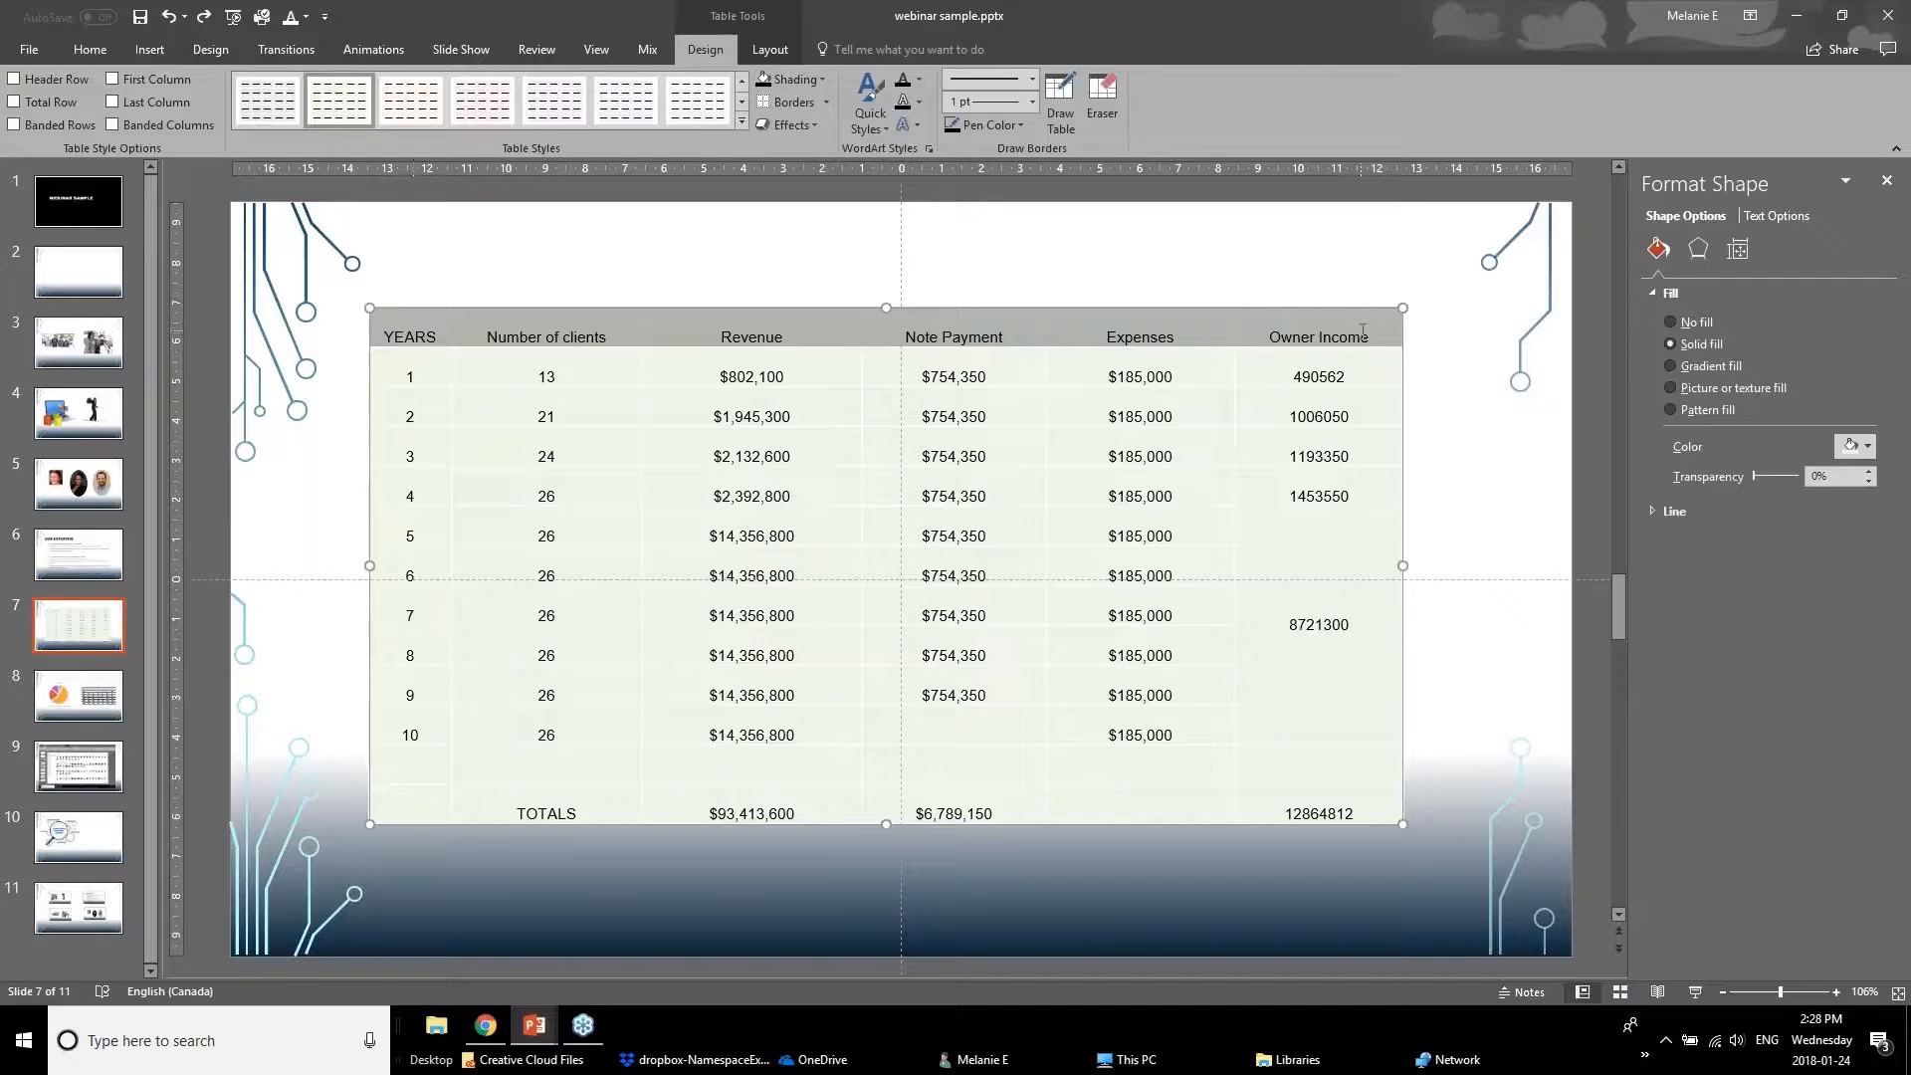
{"action": "left_click", "coordinate": [822, 80]}
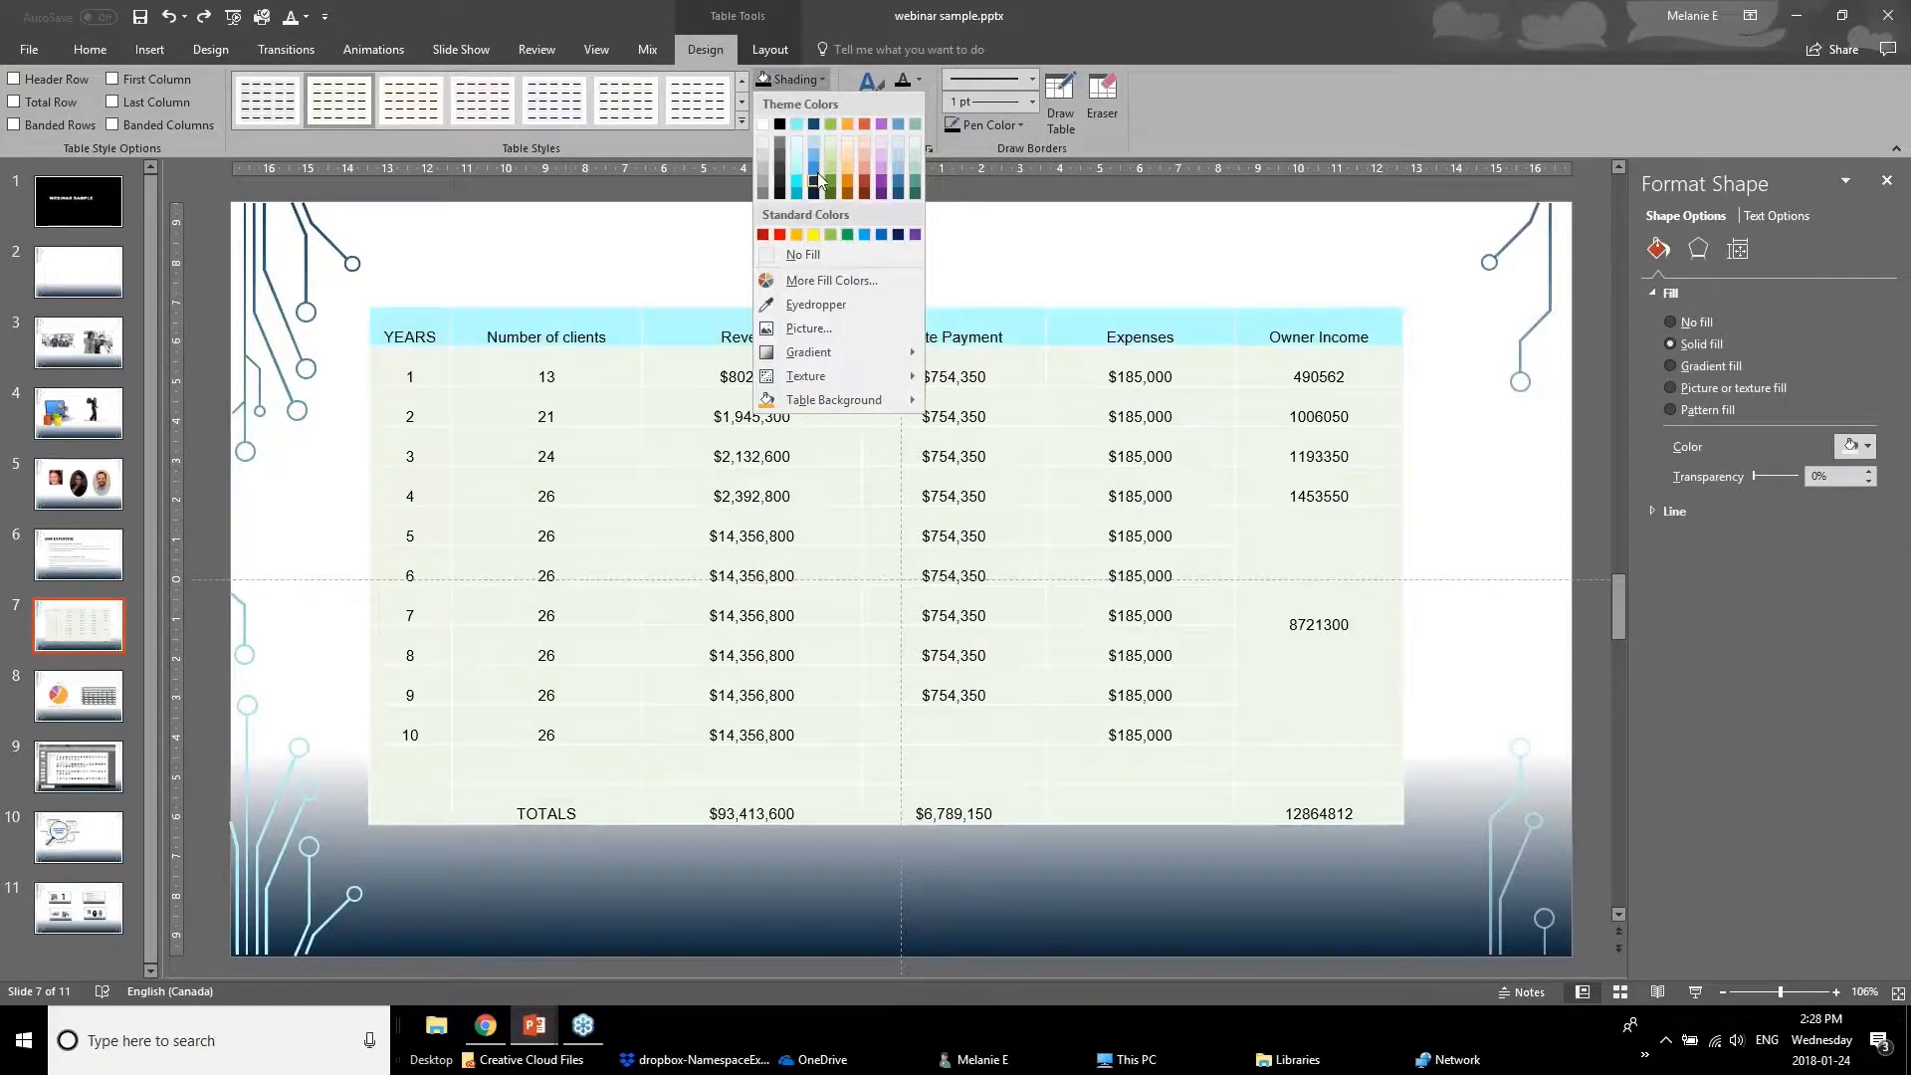
{"action": "left_click", "coordinate": [765, 235]}
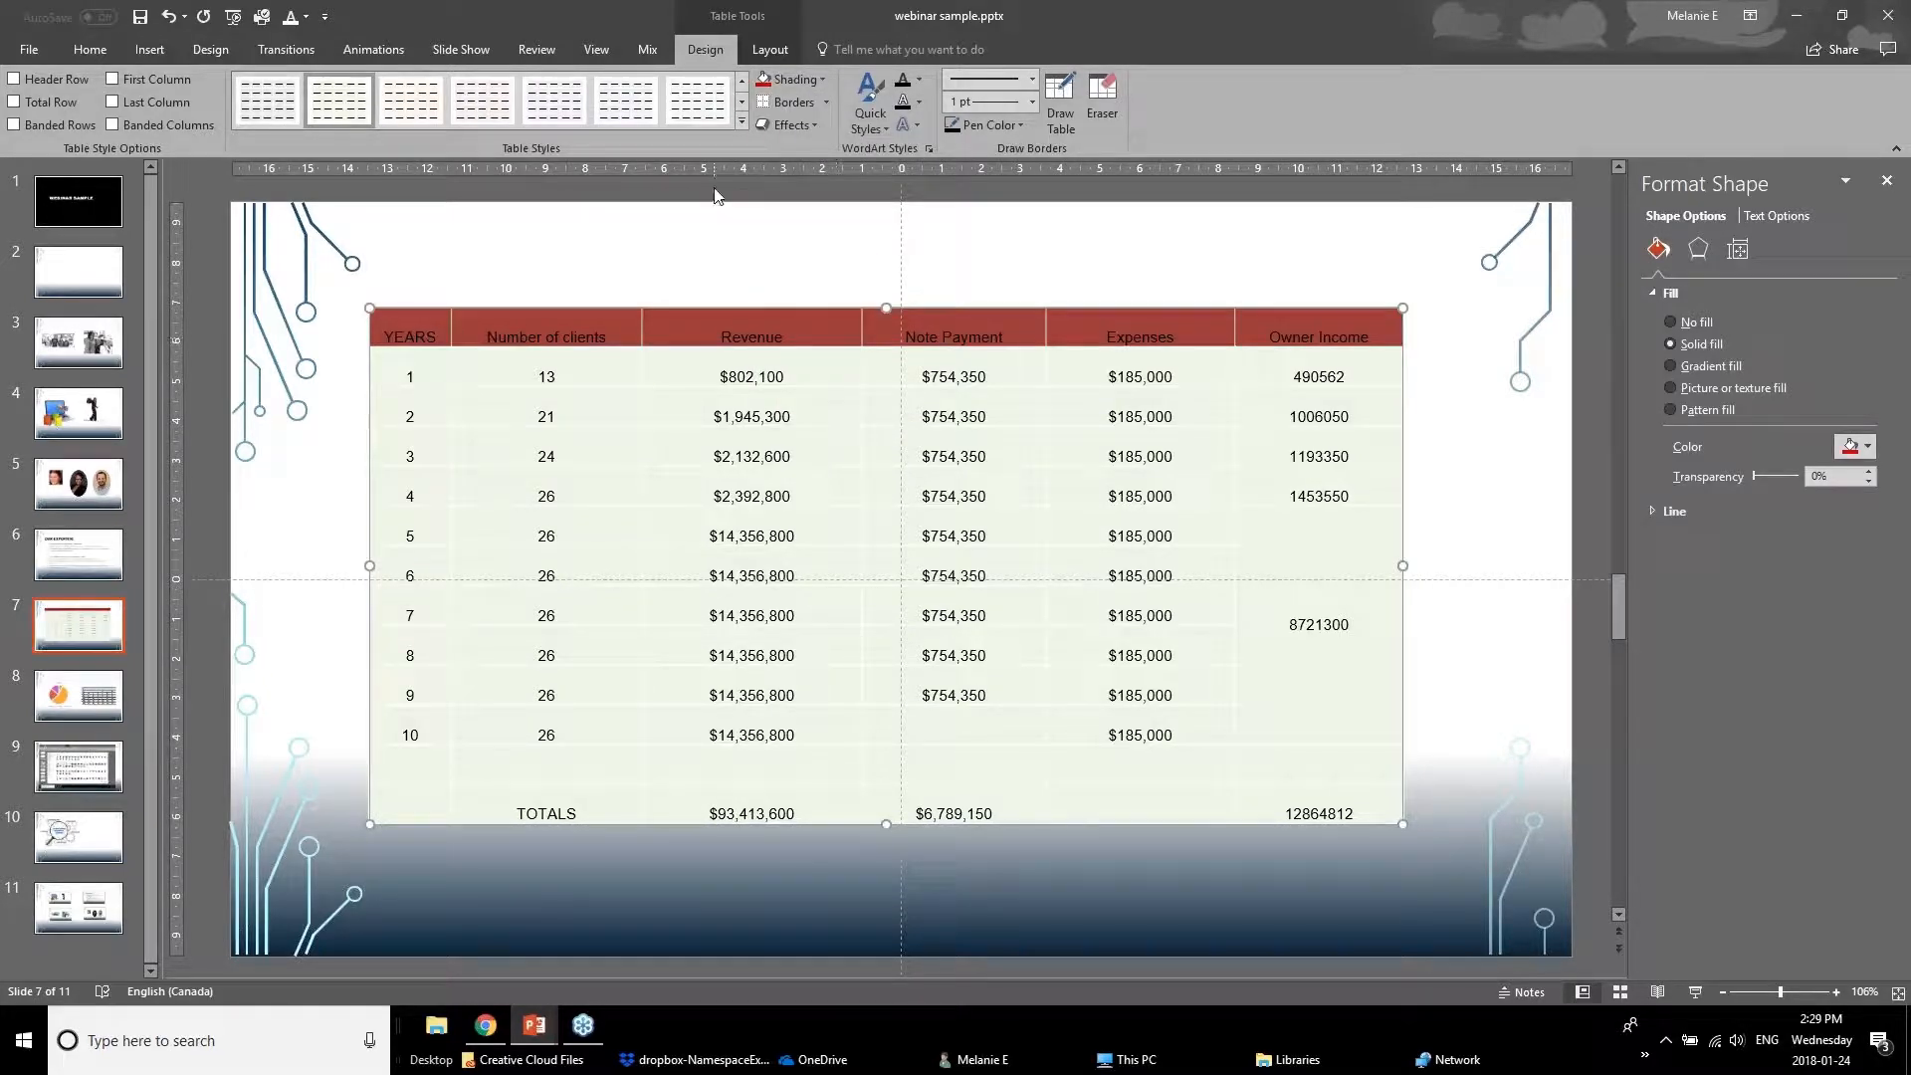
{"action": "left_click", "coordinate": [918, 84]}
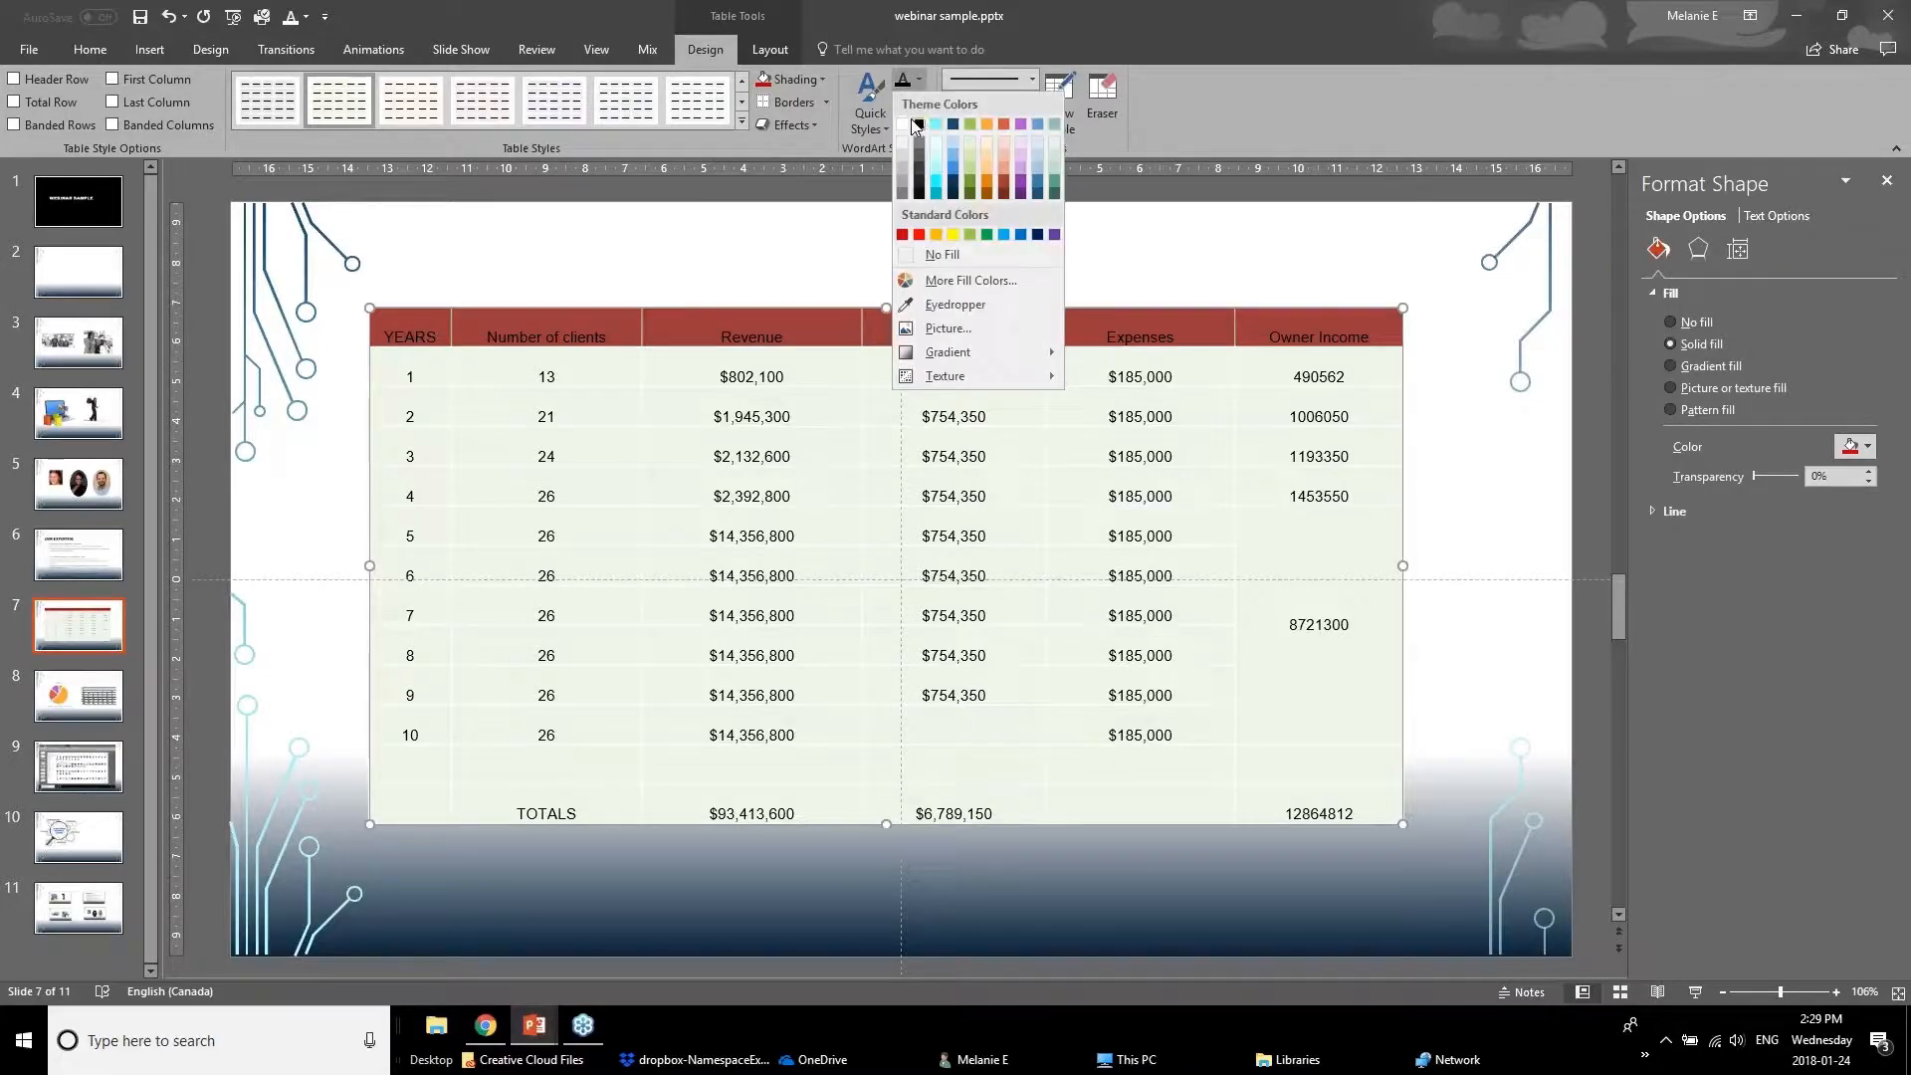
{"action": "left_click", "coordinate": [903, 125]}
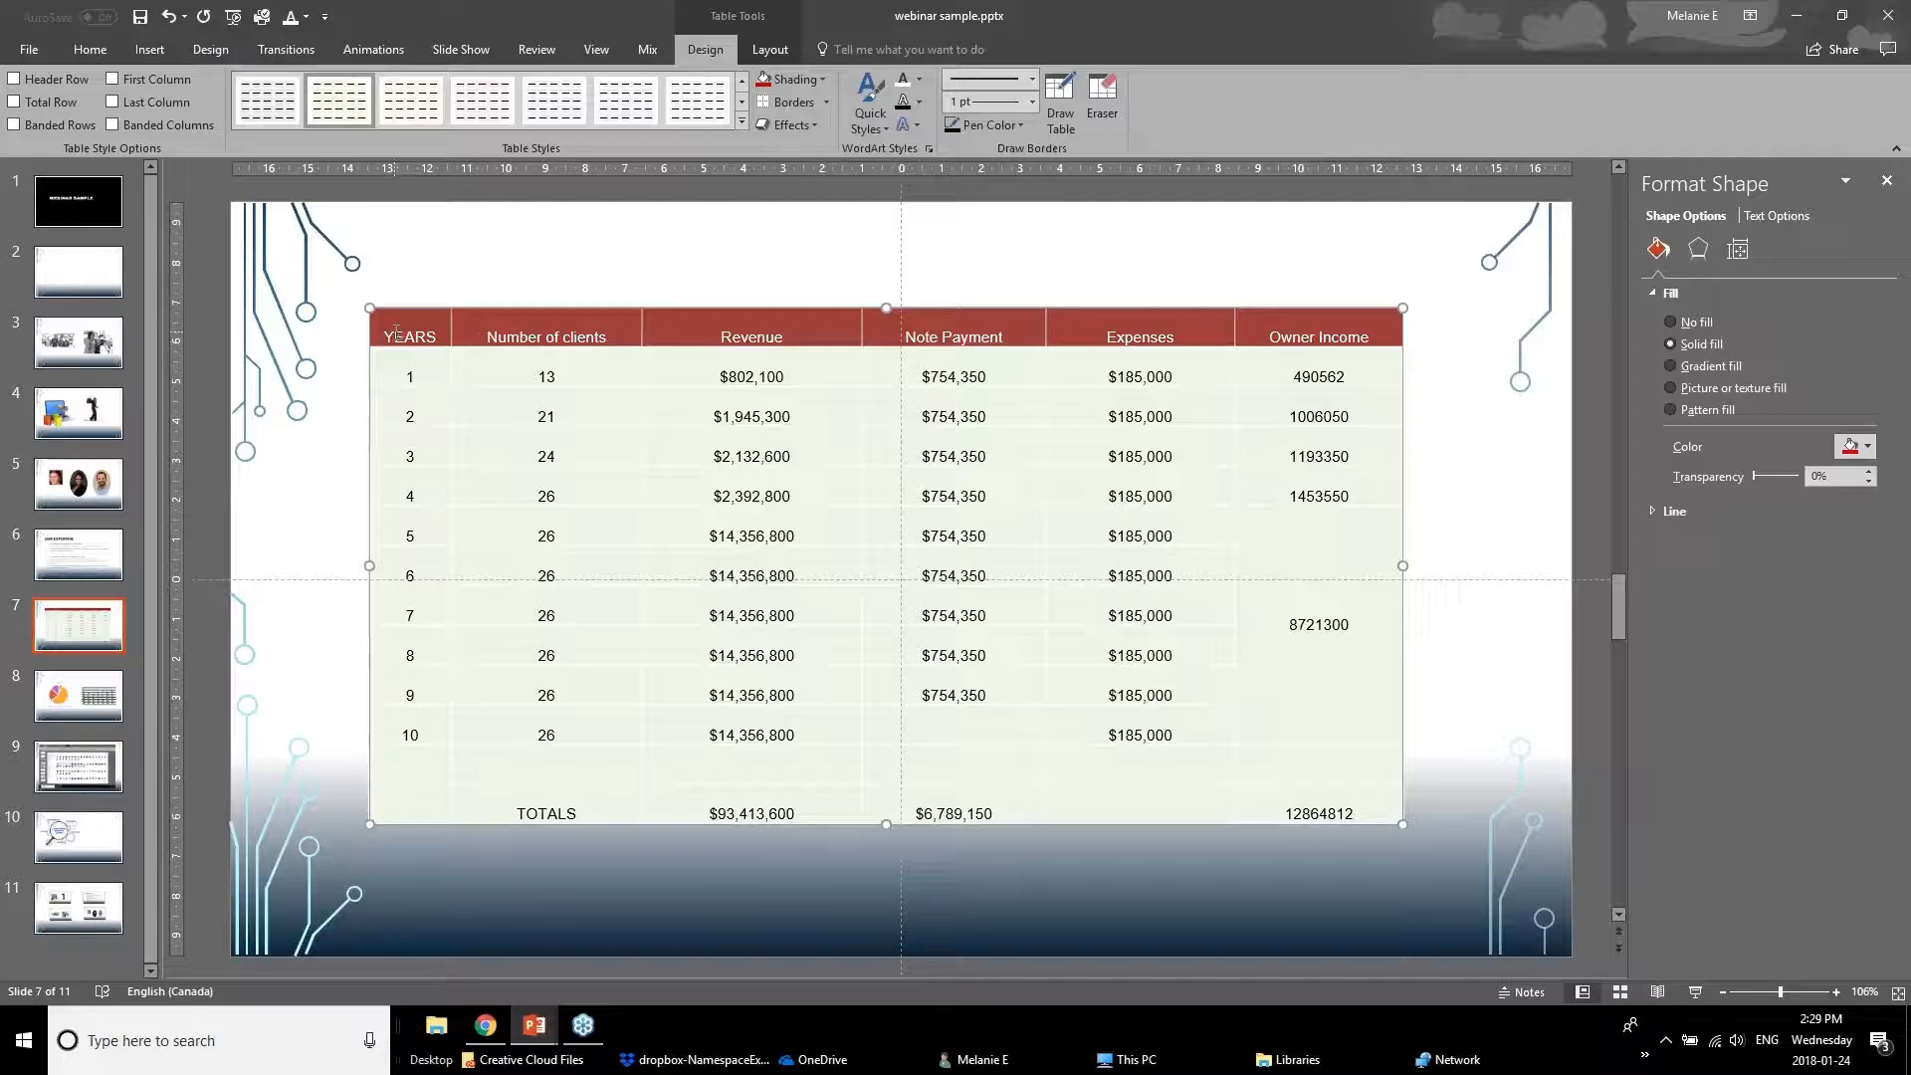
Select the whole slide 7 table and set the border pen colour to grey.
{"action": "left_click_drag", "start_coordinate": [396, 332], "coordinate": [1293, 816]}
{"action": "left_click", "coordinate": [826, 101]}
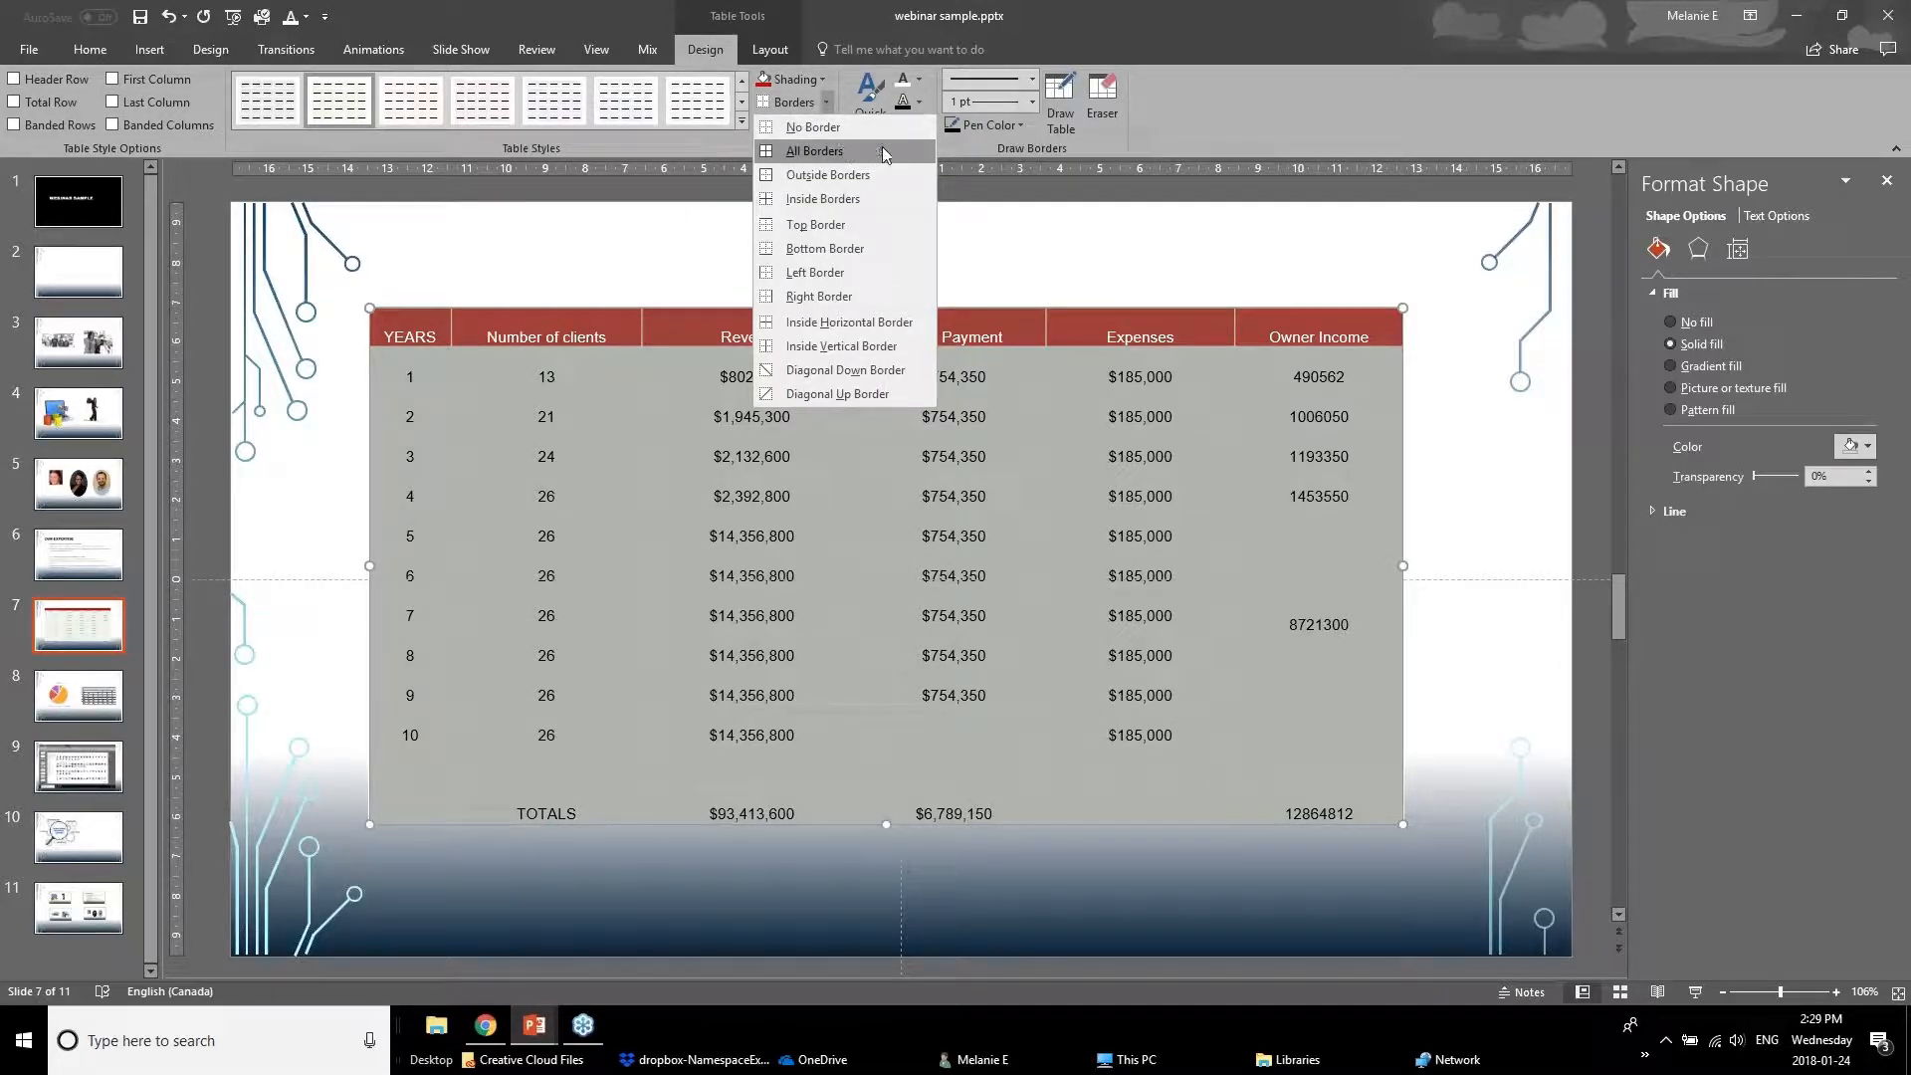
{"action": "left_click", "coordinate": [1031, 105]}
{"action": "left_click", "coordinate": [1031, 104]}
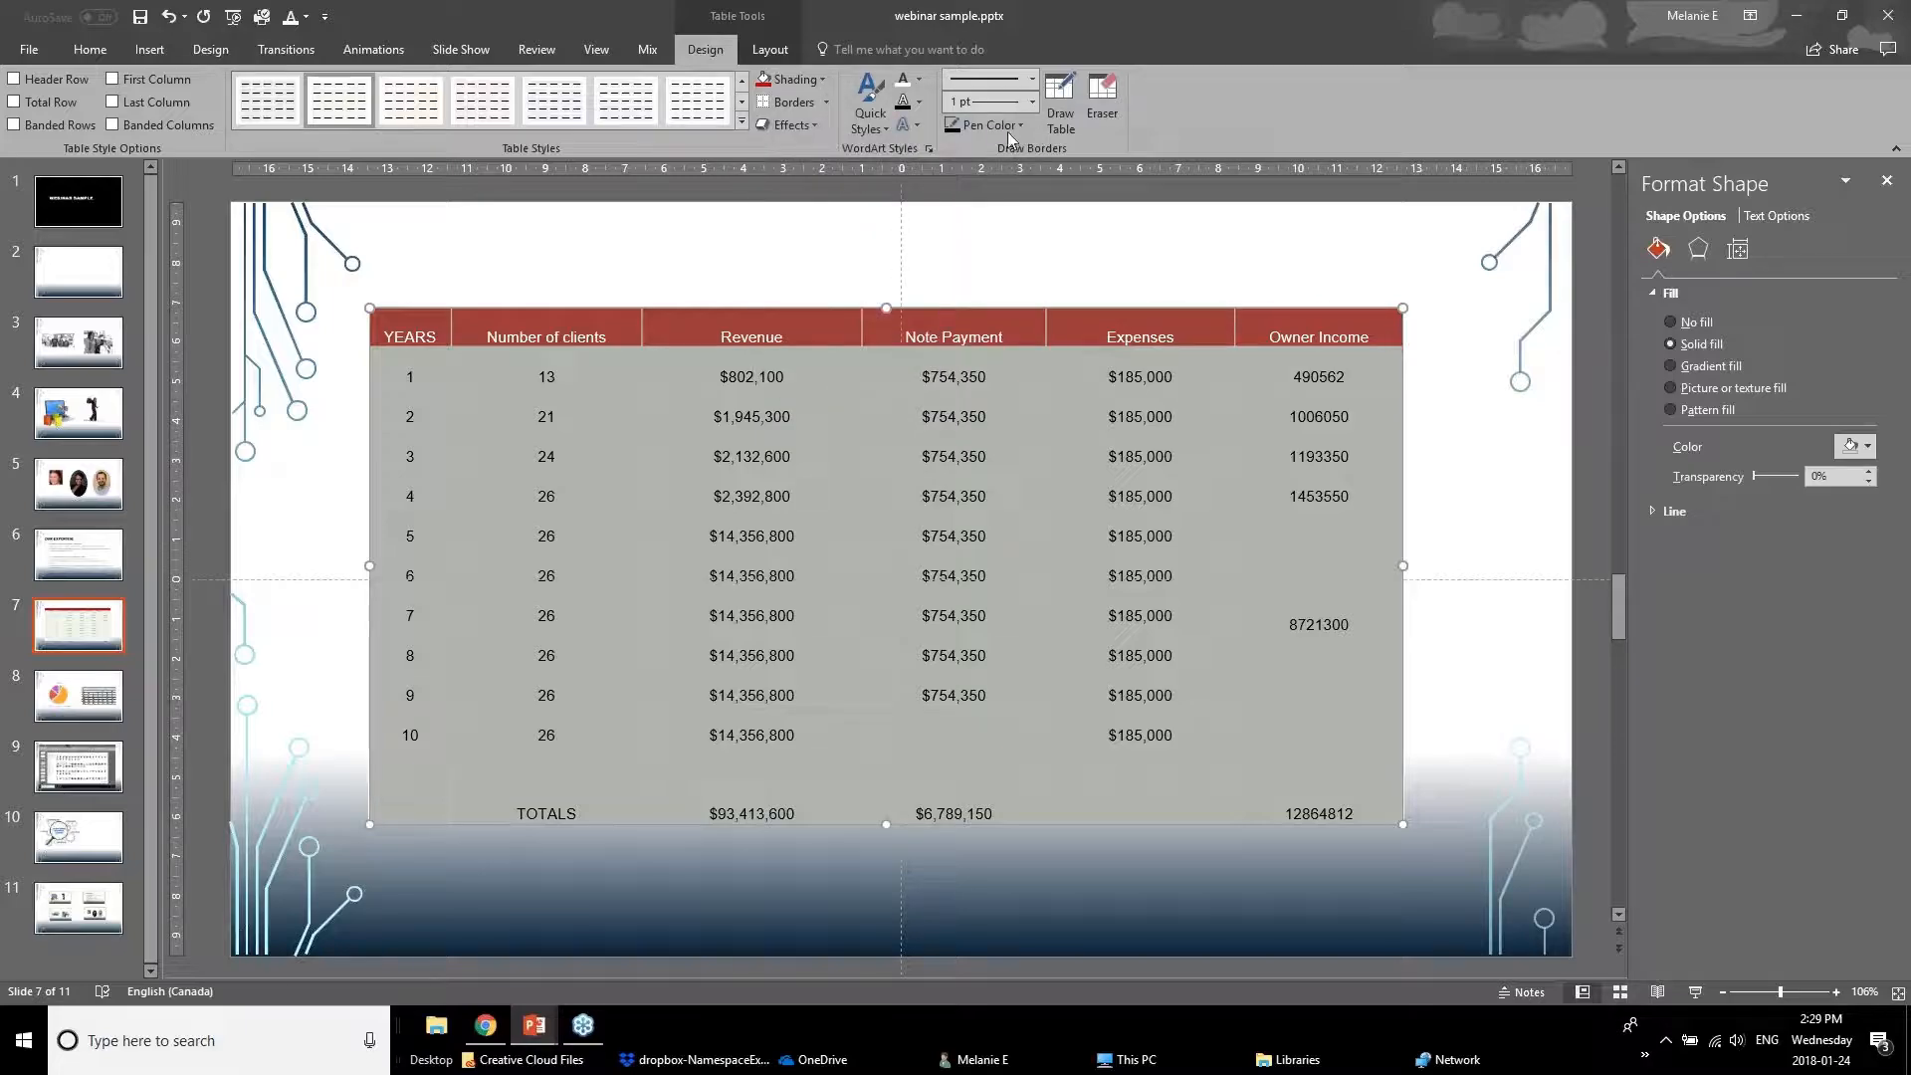
{"action": "left_click", "coordinate": [1015, 125]}
{"action": "left_click", "coordinate": [953, 209]}
{"action": "left_click", "coordinate": [990, 125]}
{"action": "left_click", "coordinate": [955, 211]}
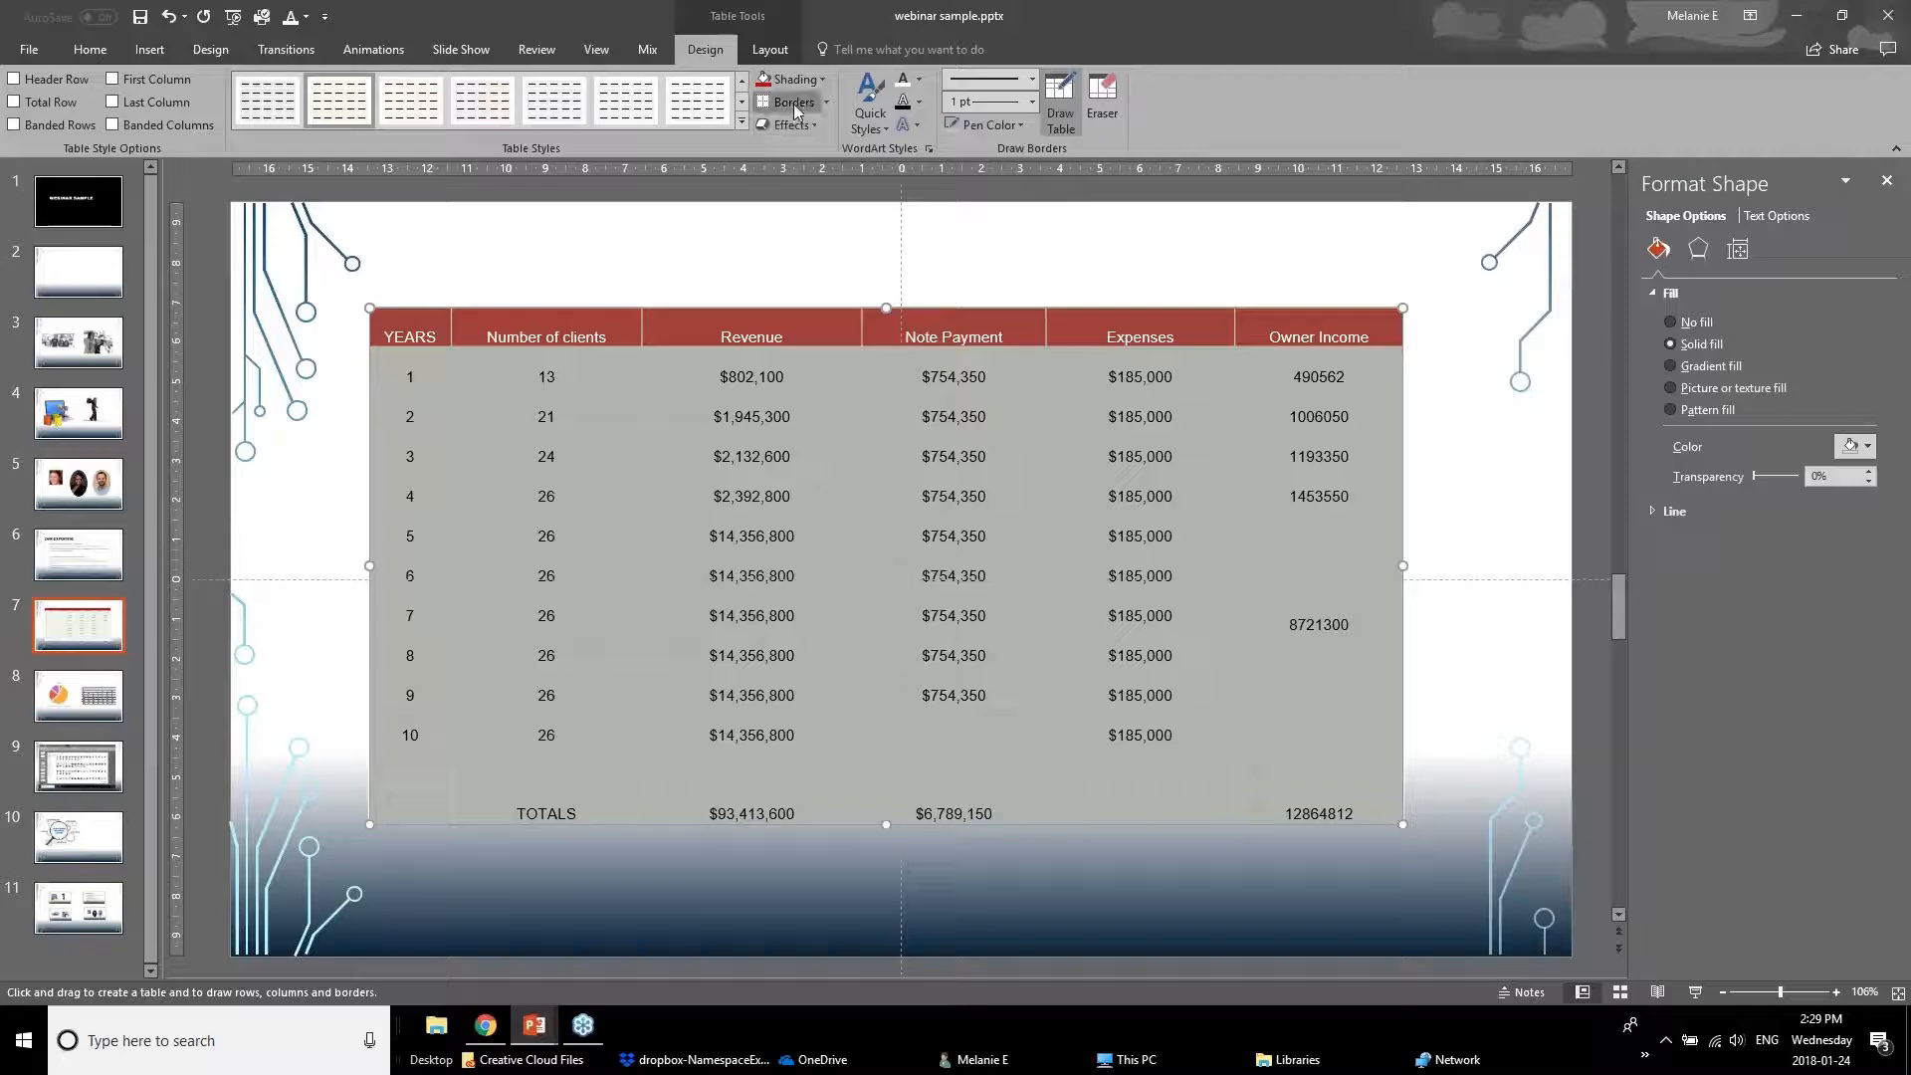
{"action": "left_click", "coordinate": [797, 105]}
{"action": "left_click", "coordinate": [745, 295]}
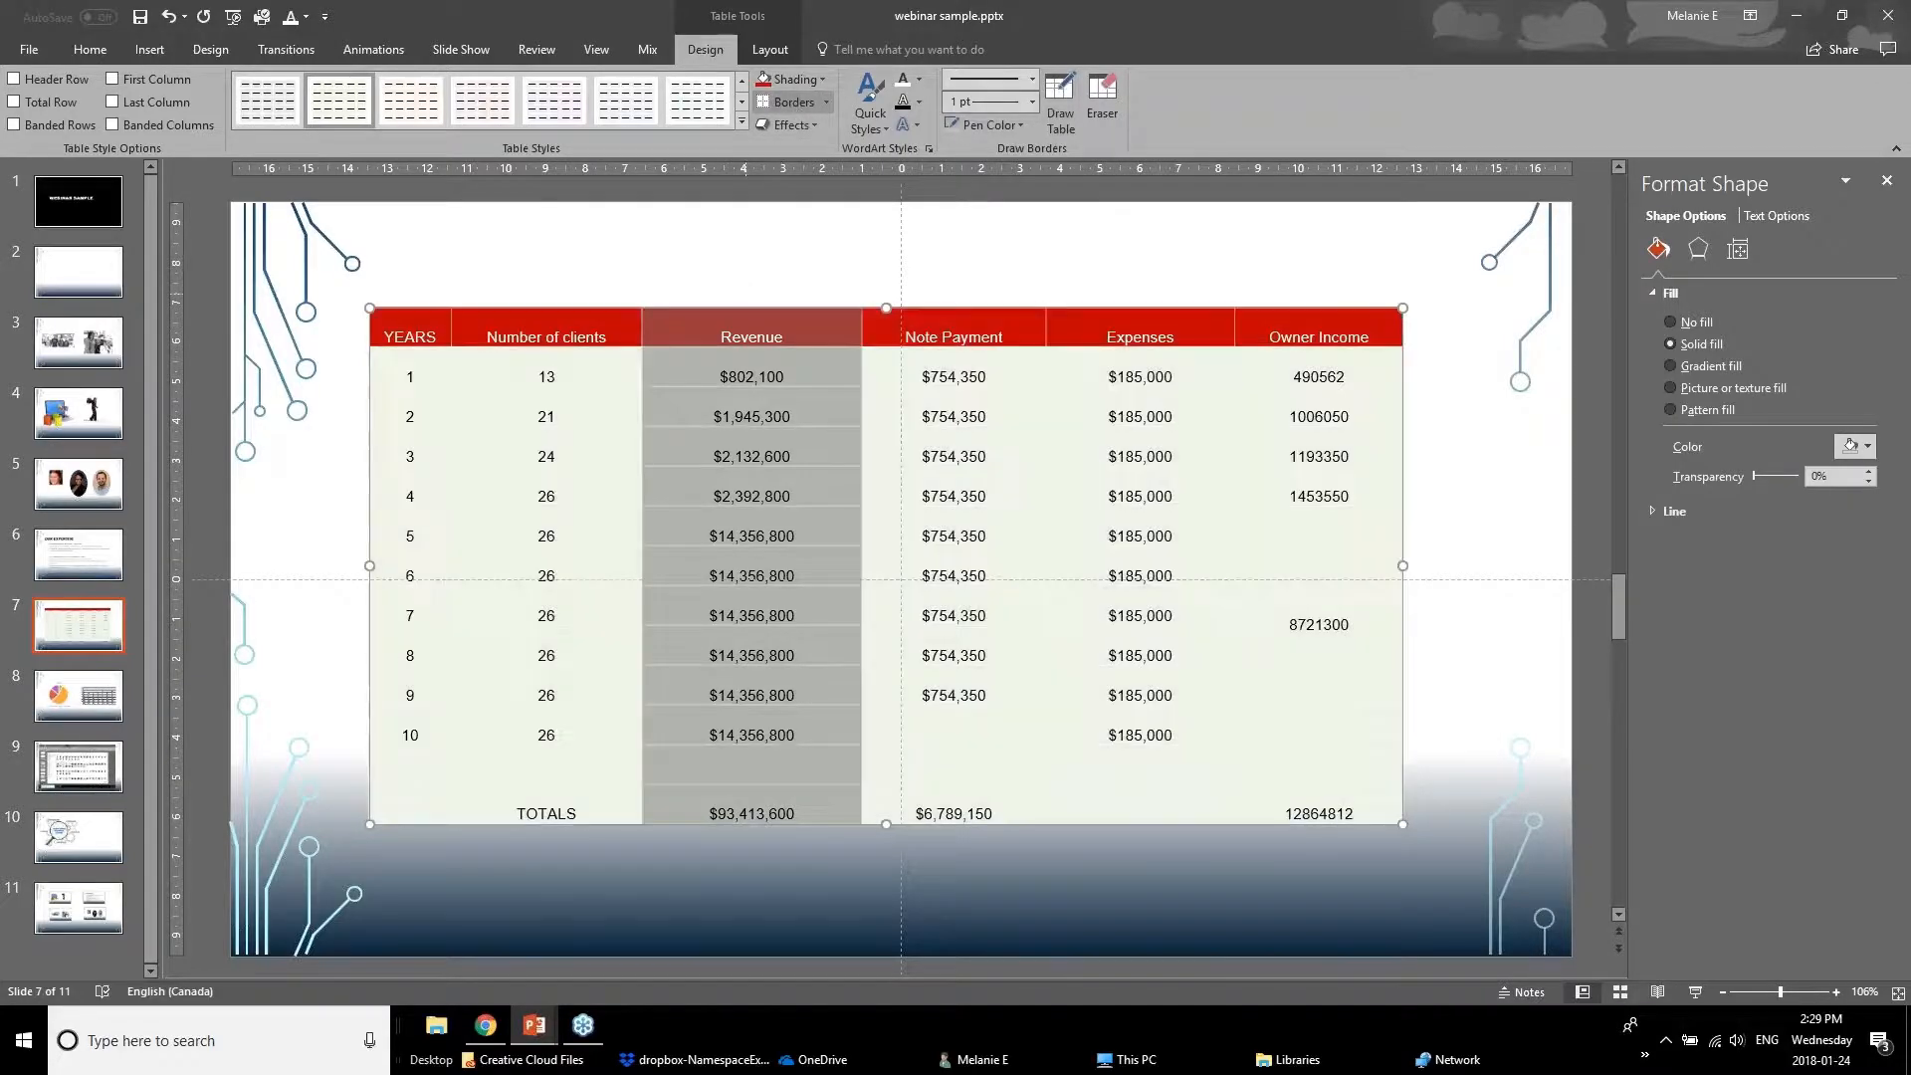
Apply the grey borders to all cells below the header row, from the year 1 row through the TOTALS row.
{"action": "left_click", "coordinate": [290, 558]}
{"action": "left_click_drag", "start_coordinate": [409, 375], "coordinate": [1351, 799]}
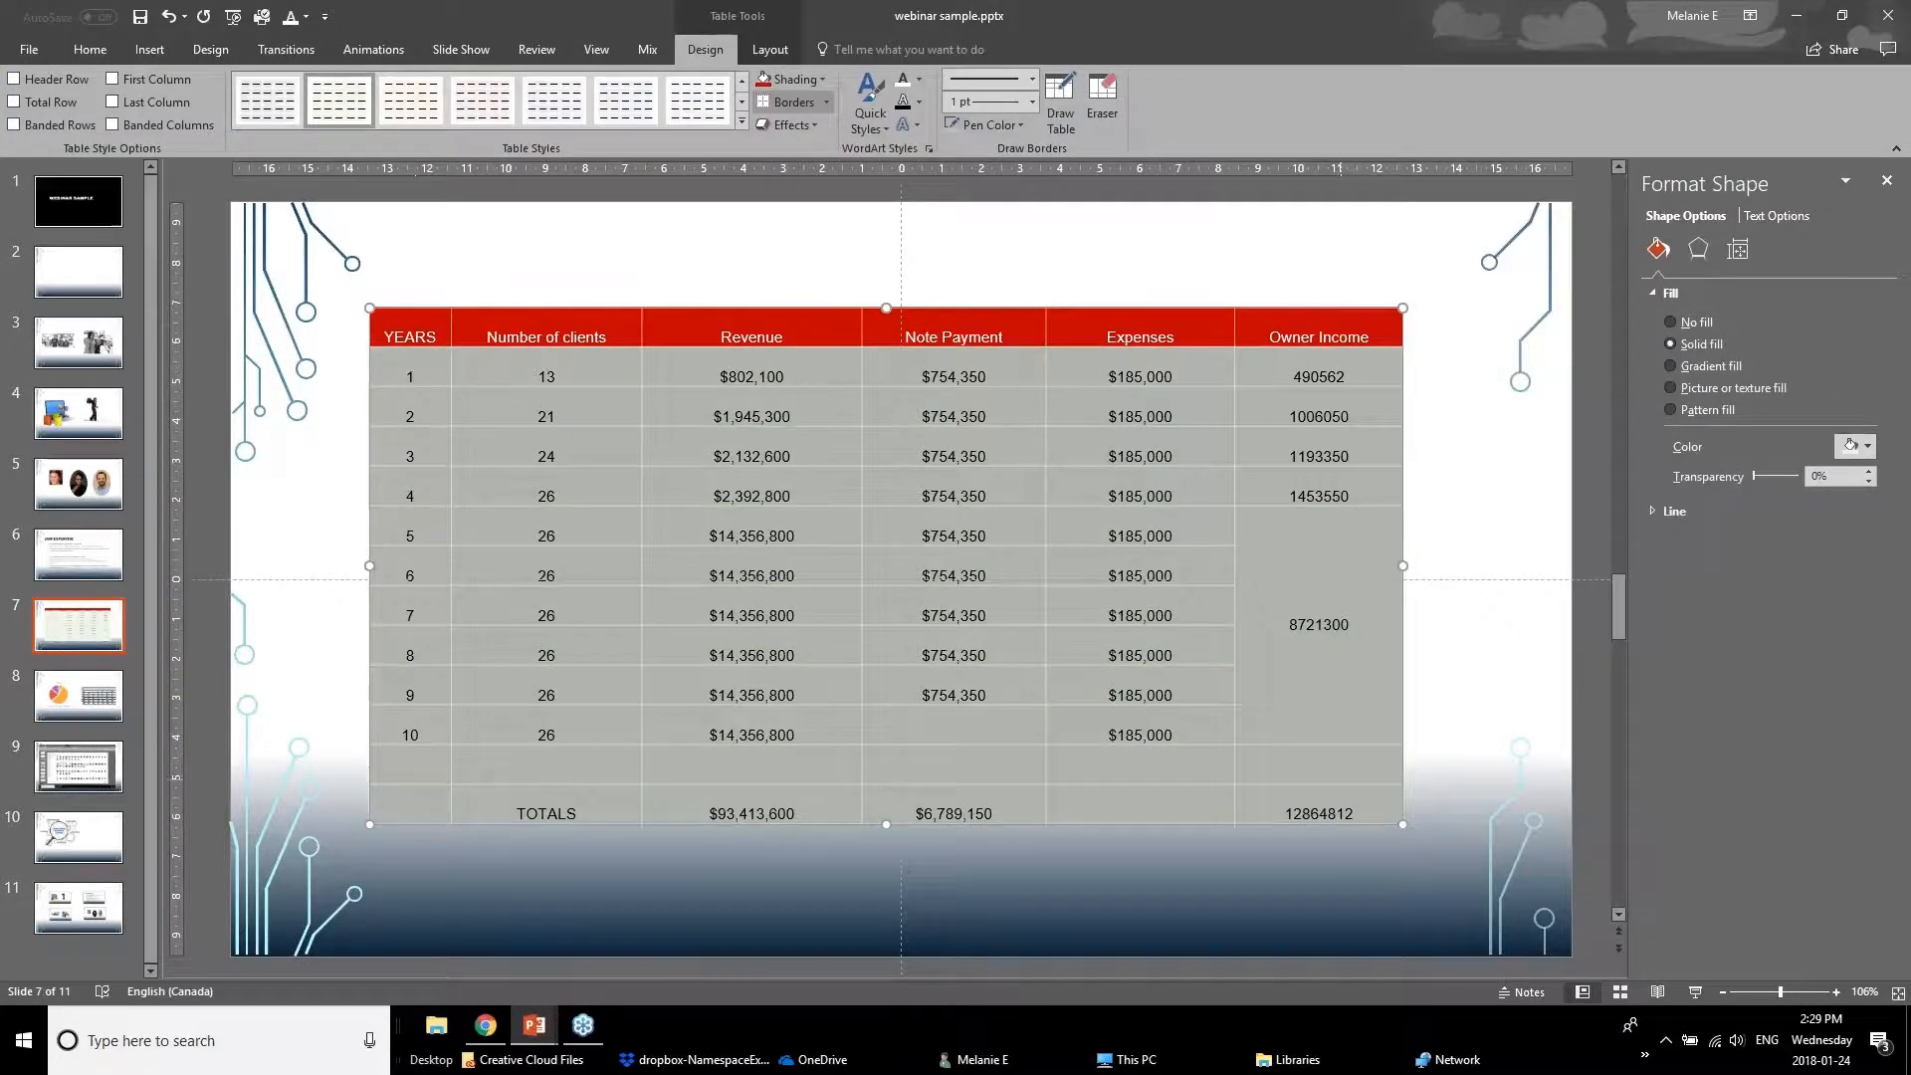
{"action": "left_click", "coordinate": [825, 104]}
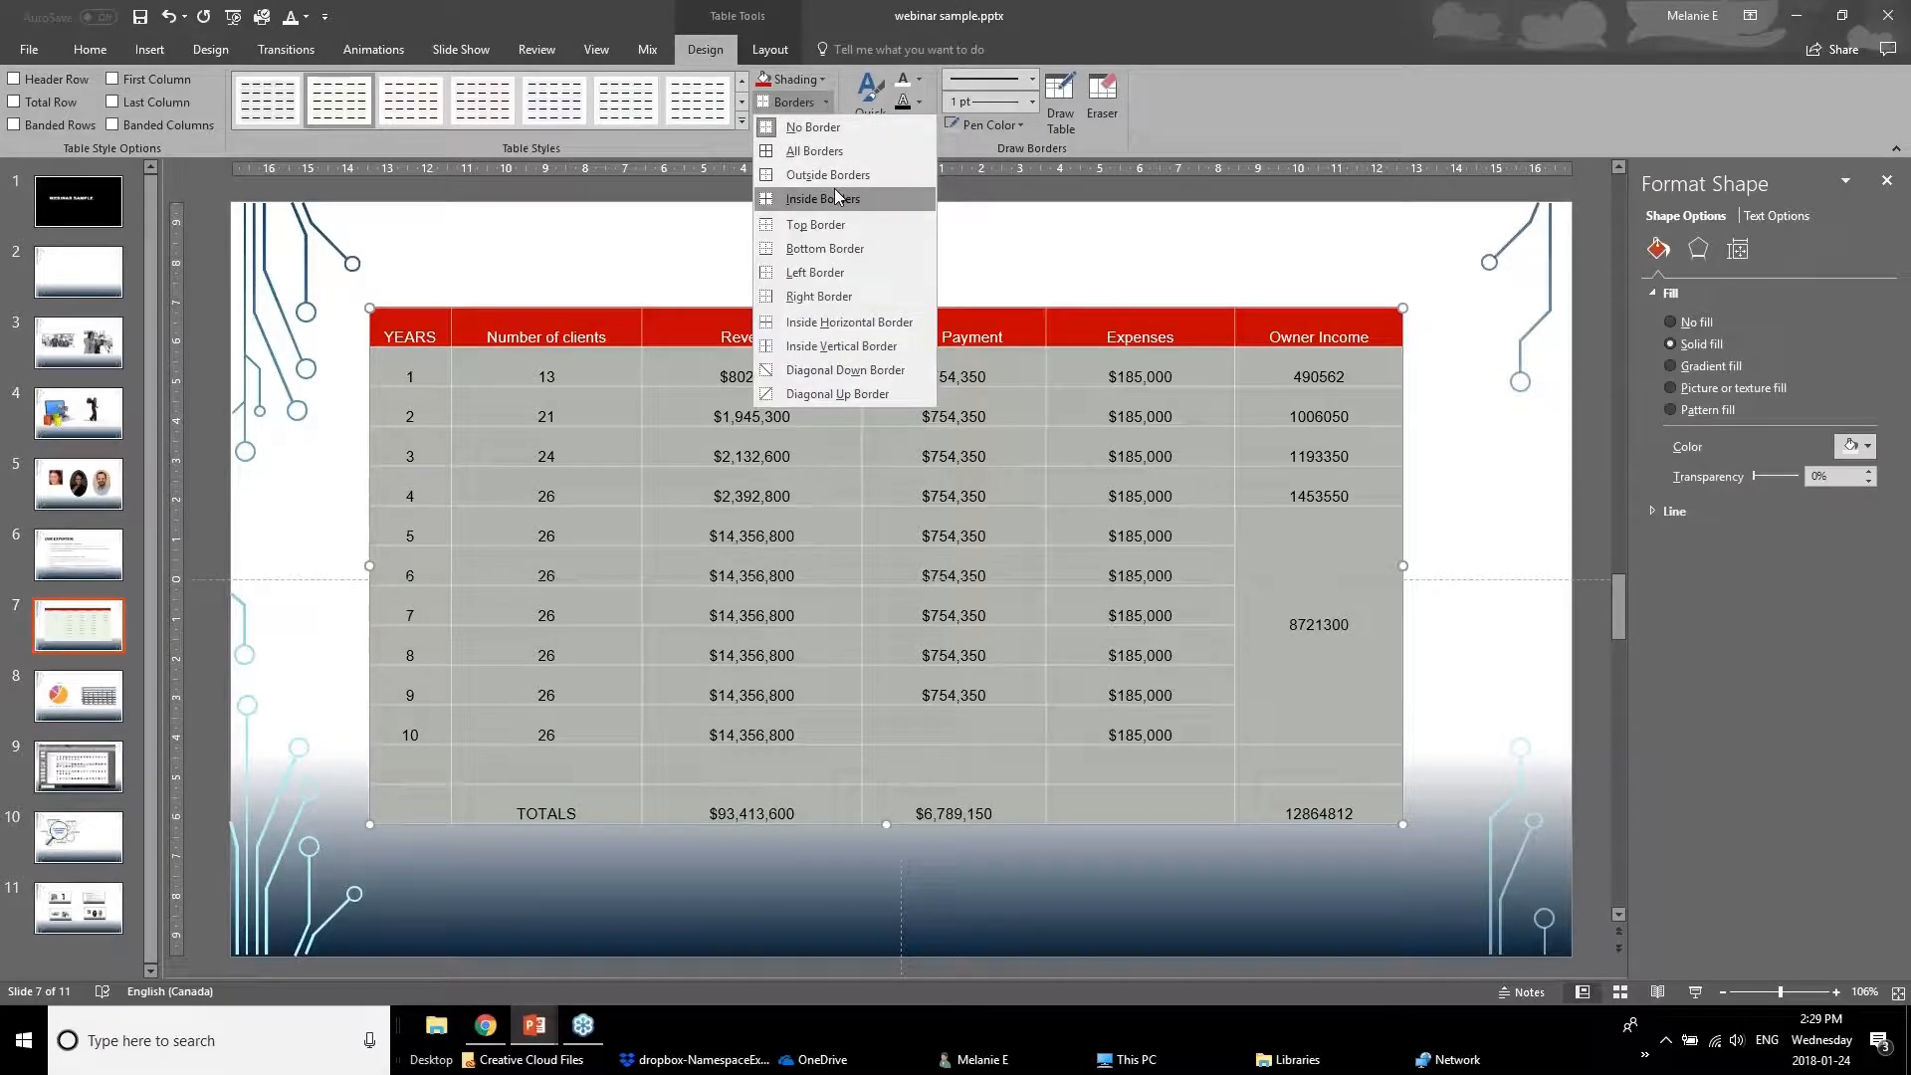
{"action": "left_click", "coordinate": [827, 175]}
{"action": "left_click", "coordinate": [415, 495]}
{"action": "left_click", "coordinate": [344, 523]}
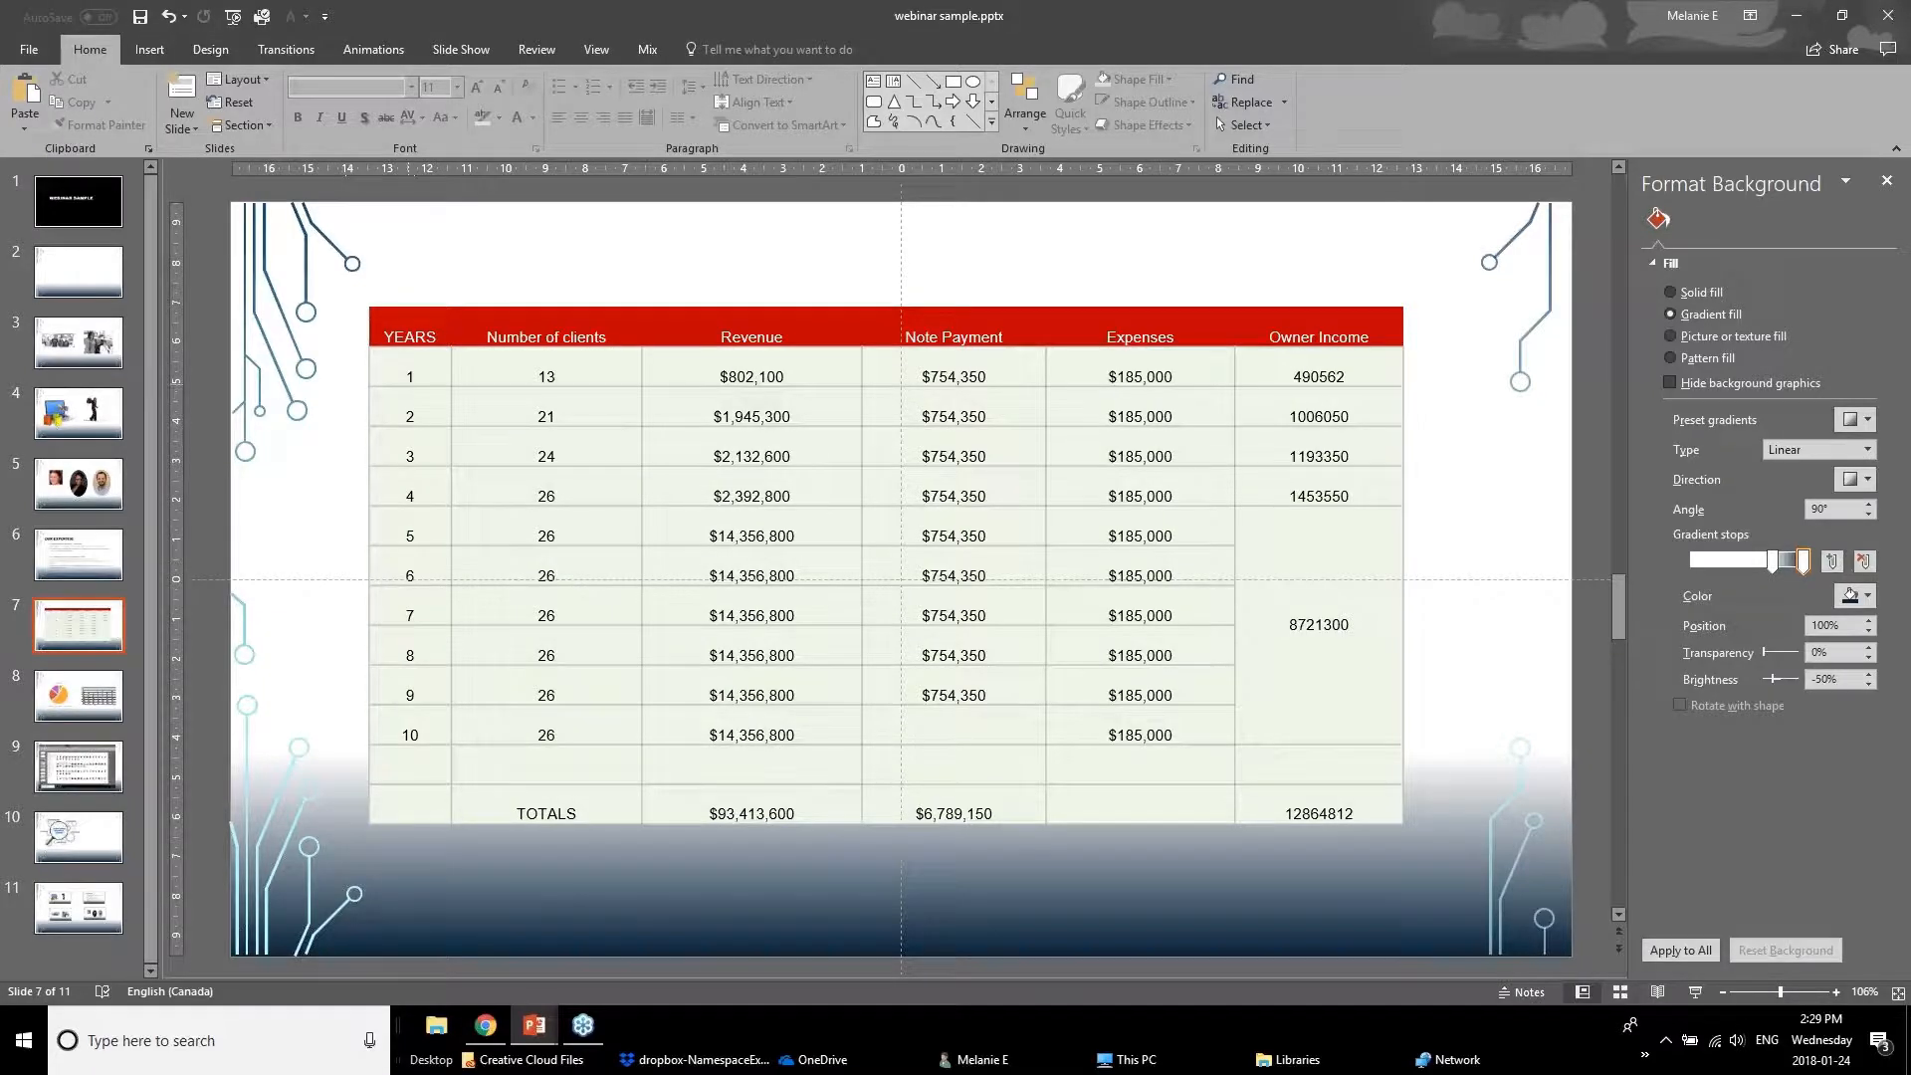
{"action": "left_click", "coordinate": [405, 376]}
{"action": "left_click_drag", "start_coordinate": [405, 377], "coordinate": [1338, 445]}
{"action": "left_click", "coordinate": [1315, 531]}
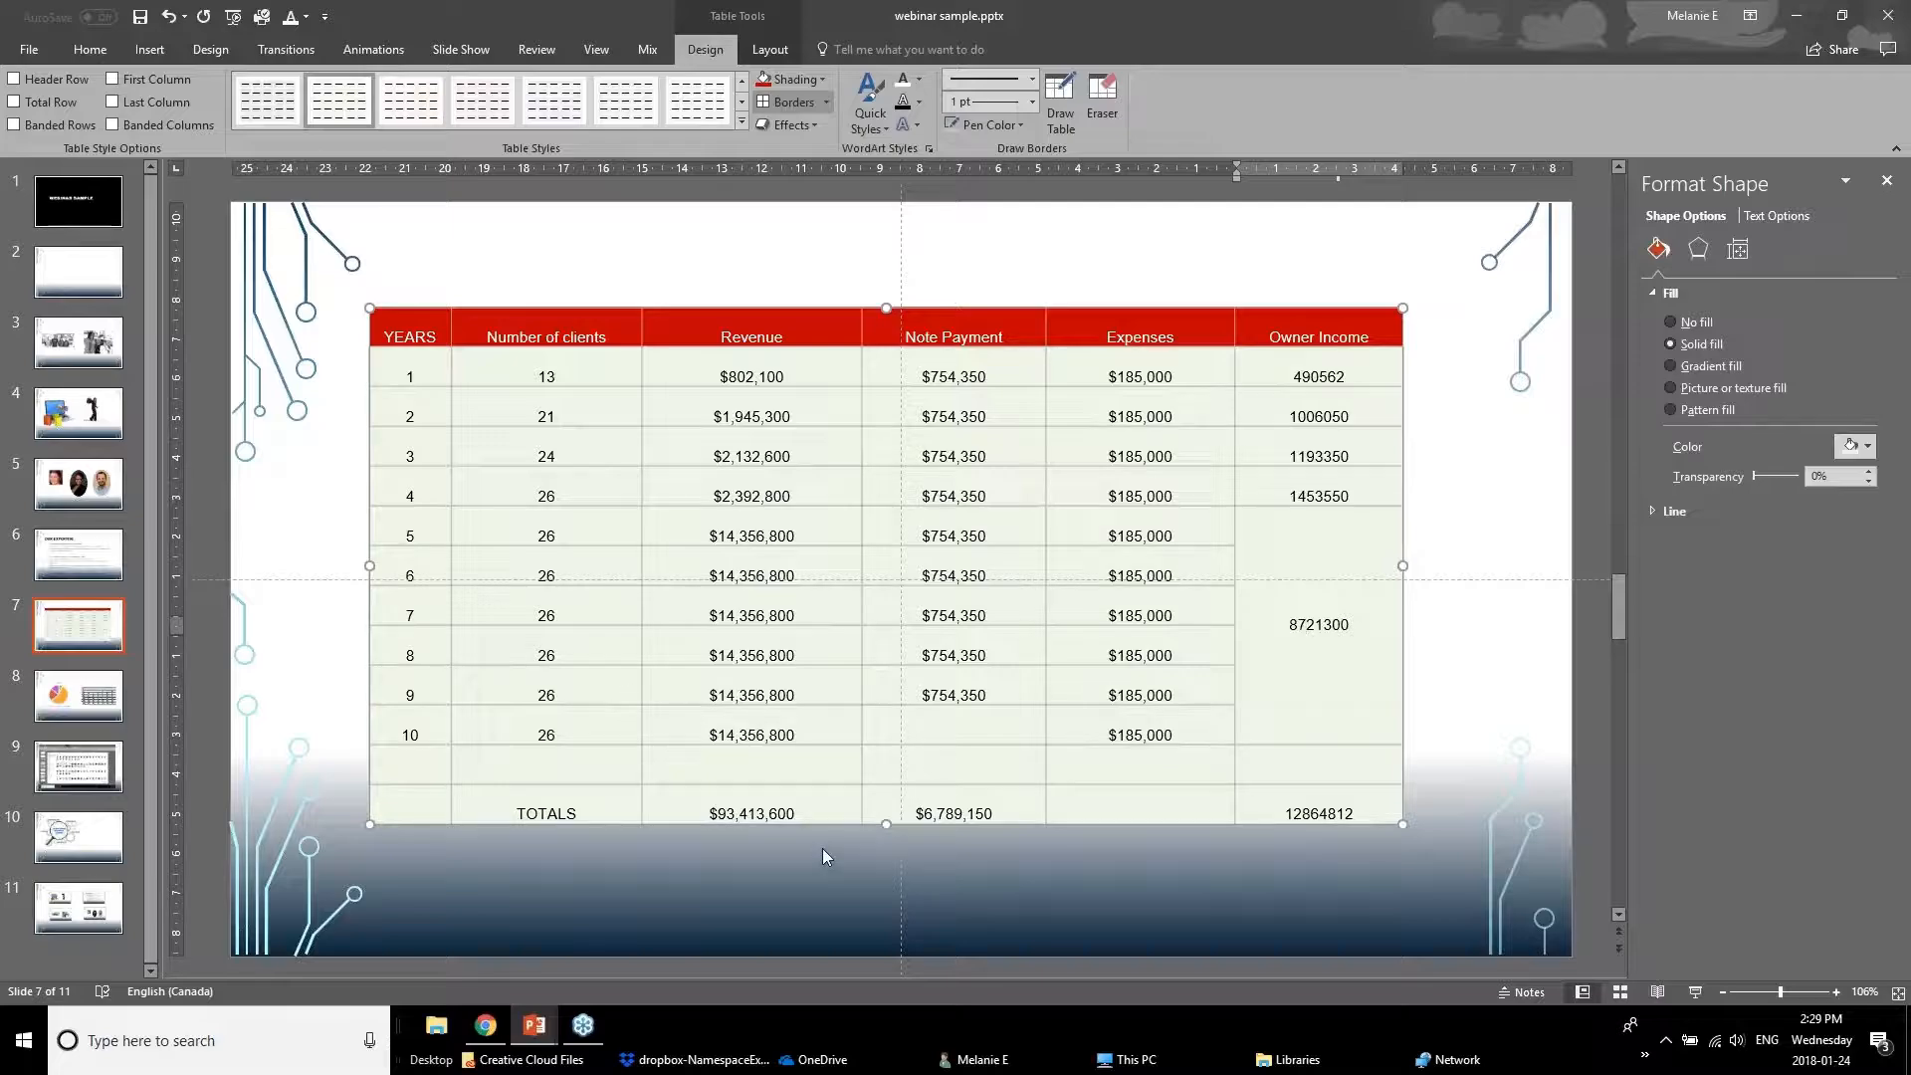
Centre the text of the whole slide 7 table vertically within its cells.
{"action": "left_click", "coordinate": [420, 369]}
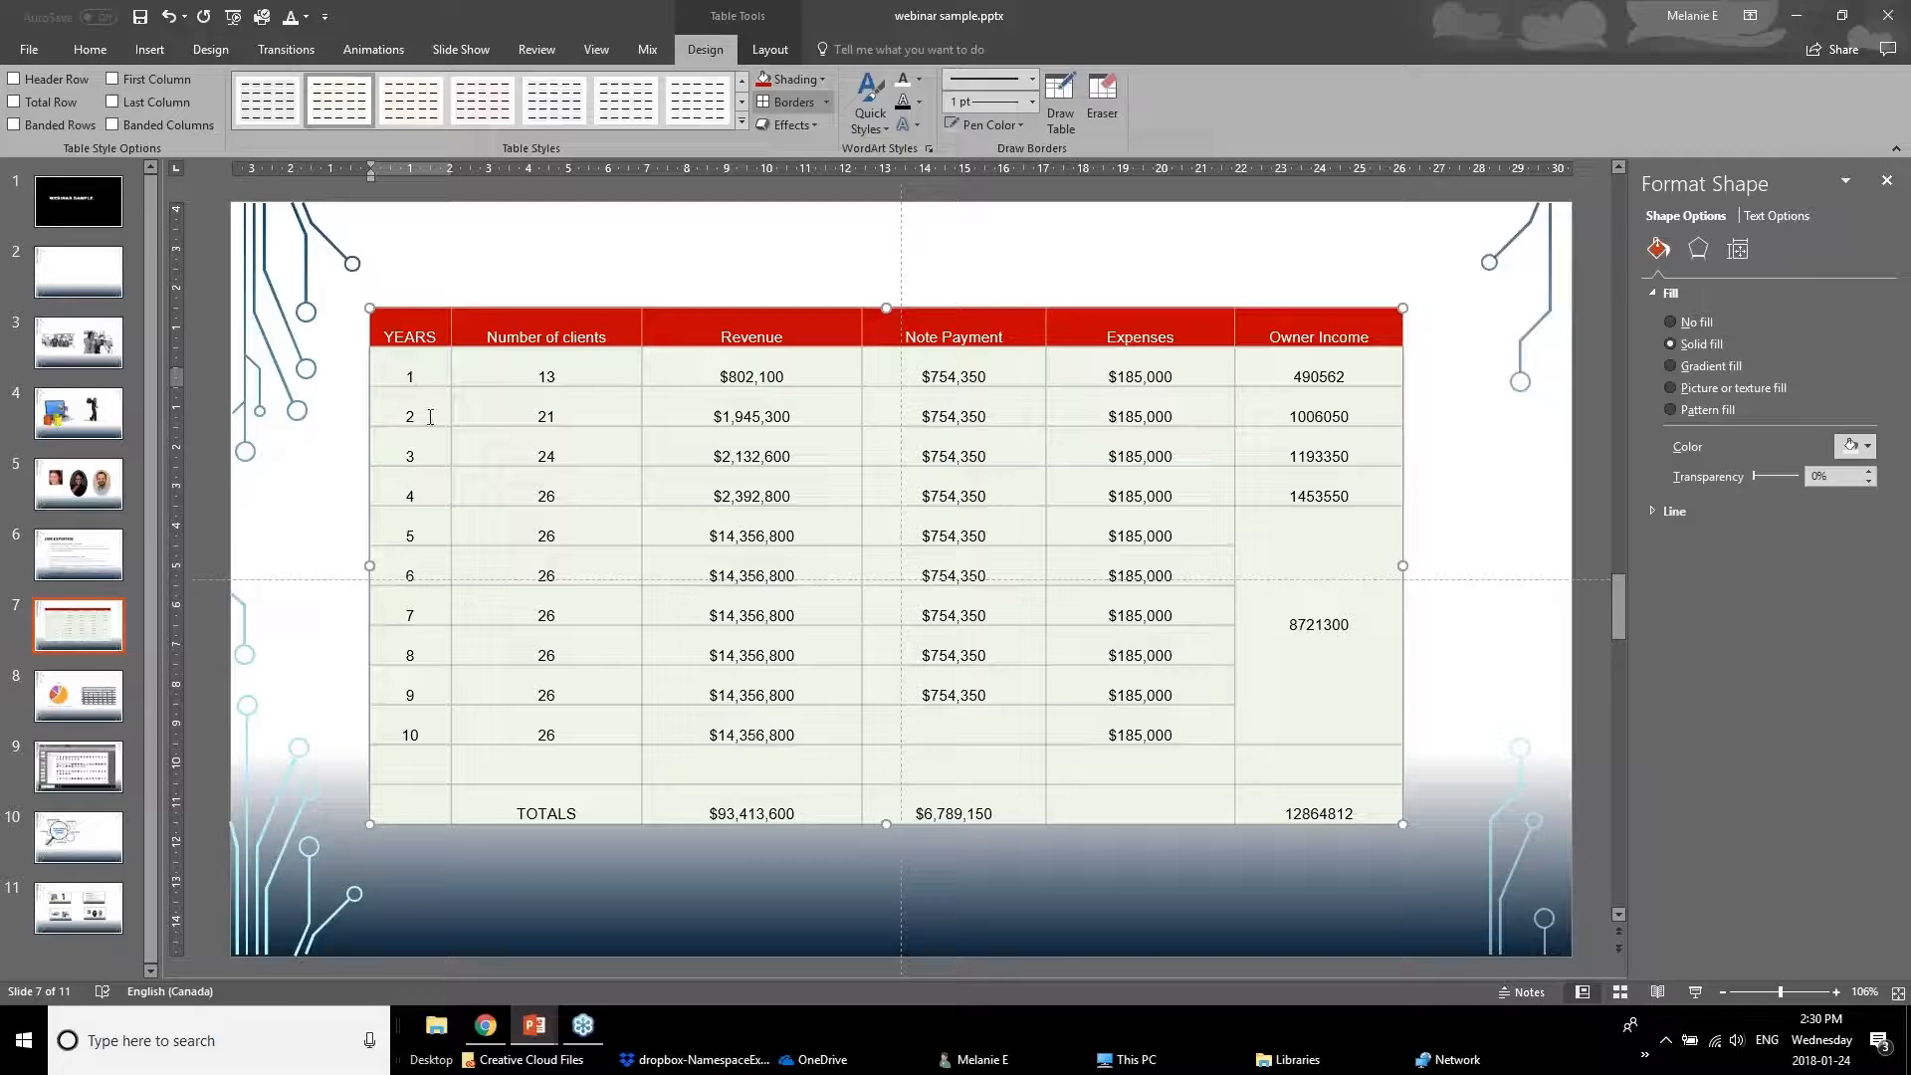
{"action": "left_click", "coordinate": [770, 50]}
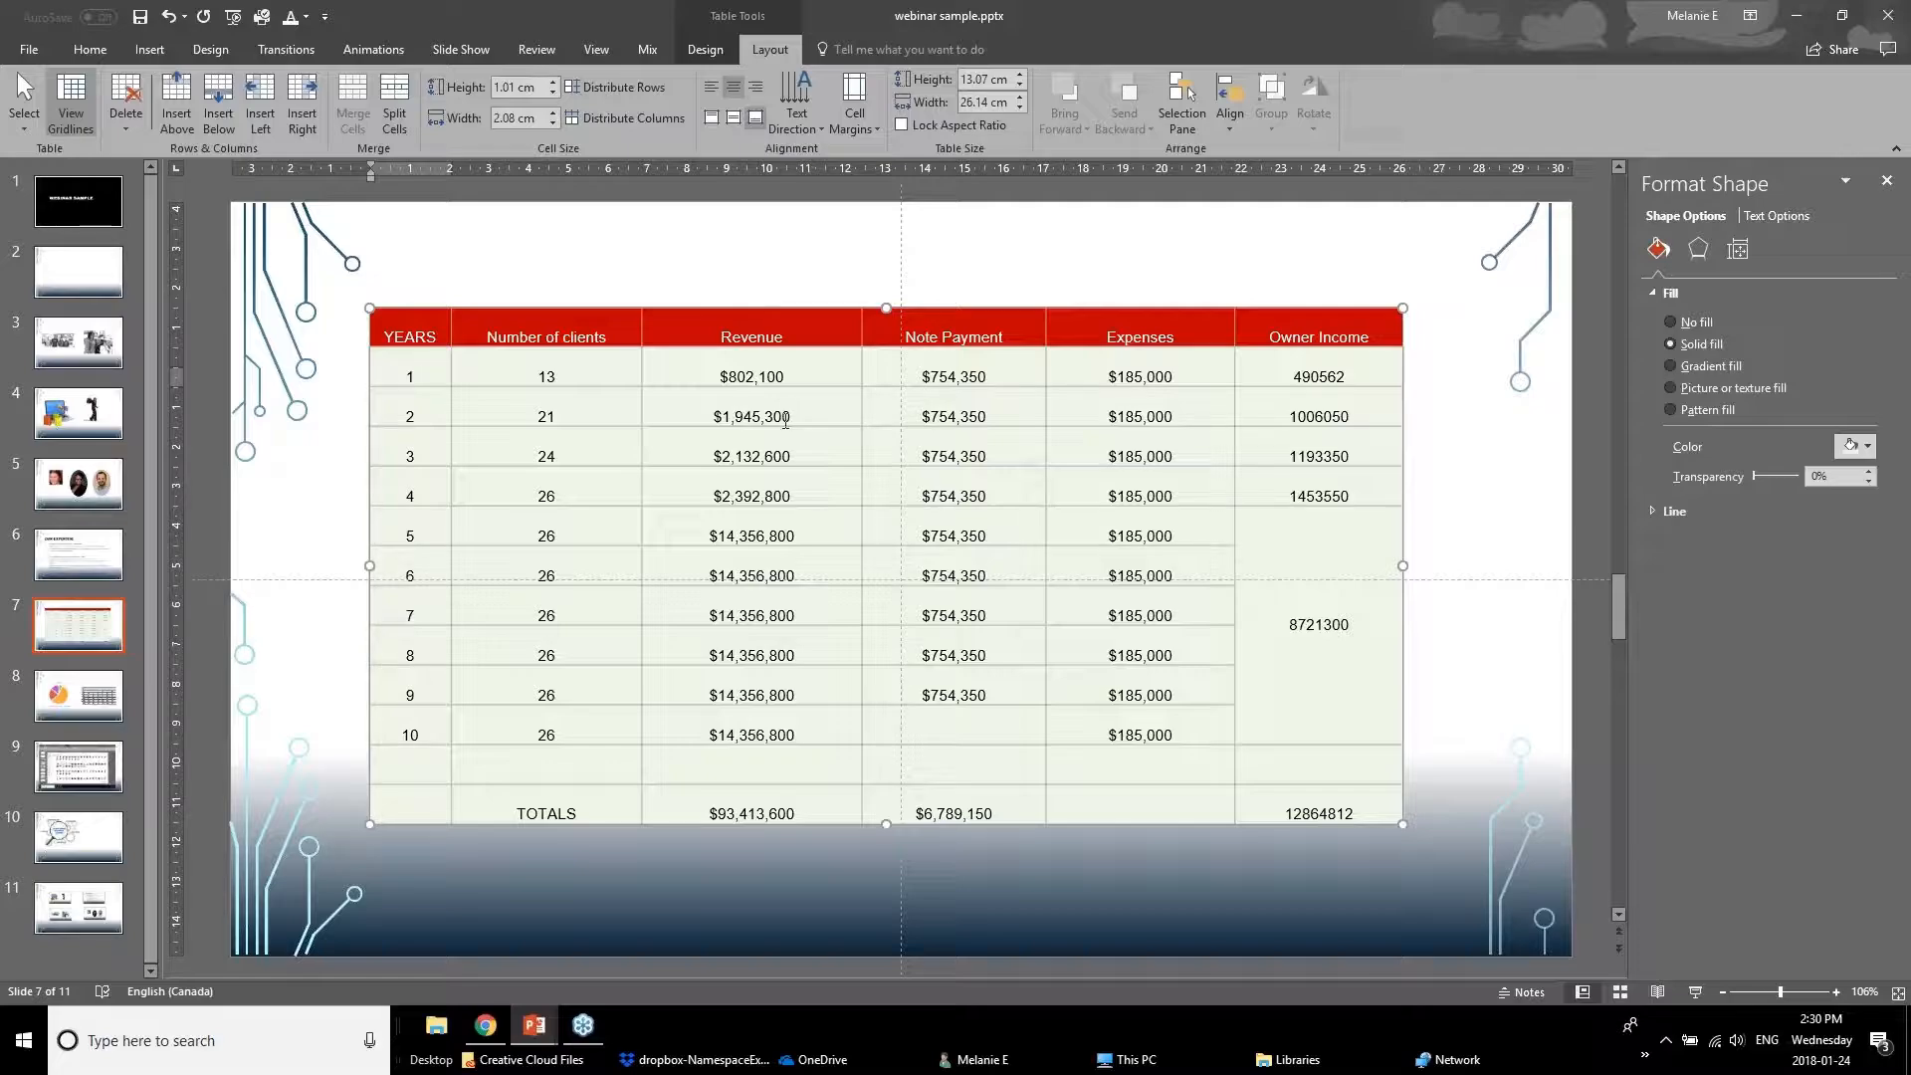
{"action": "left_click", "coordinate": [429, 312]}
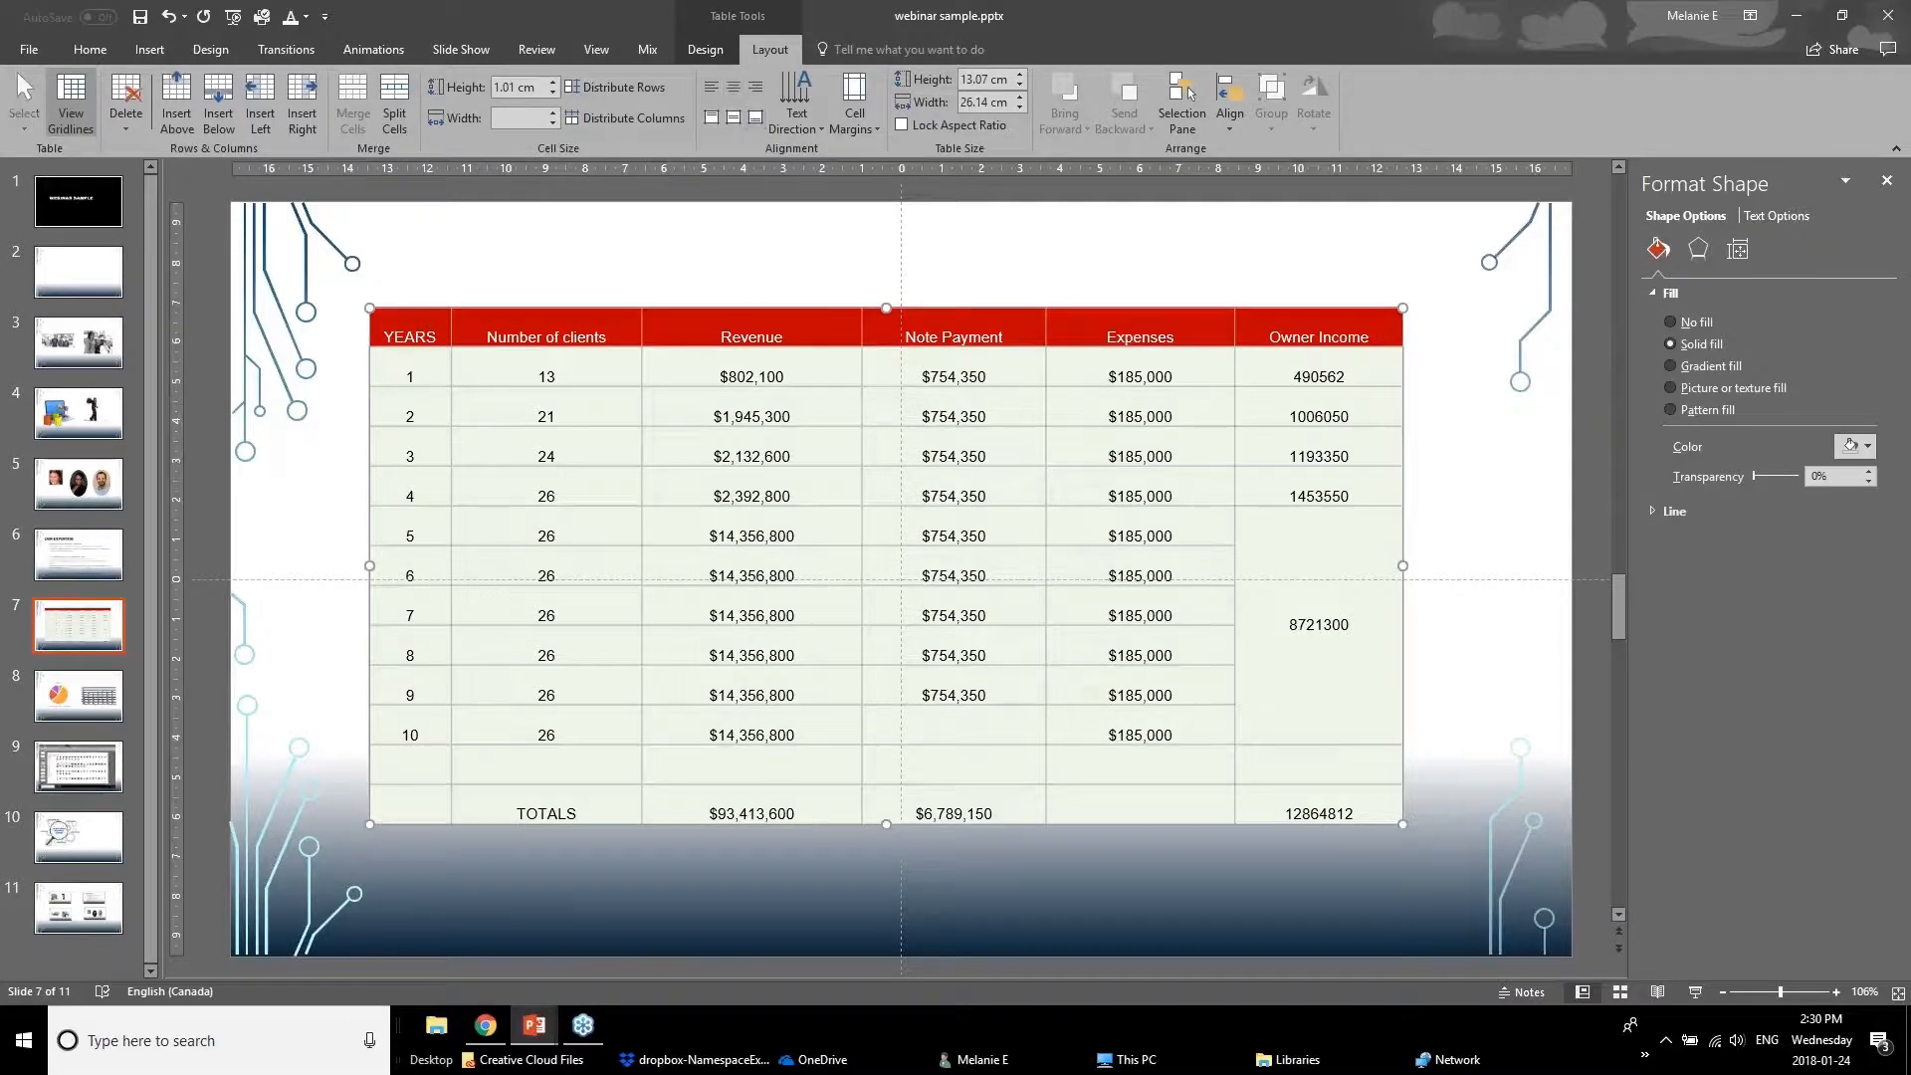
{"action": "left_click", "coordinate": [735, 120]}
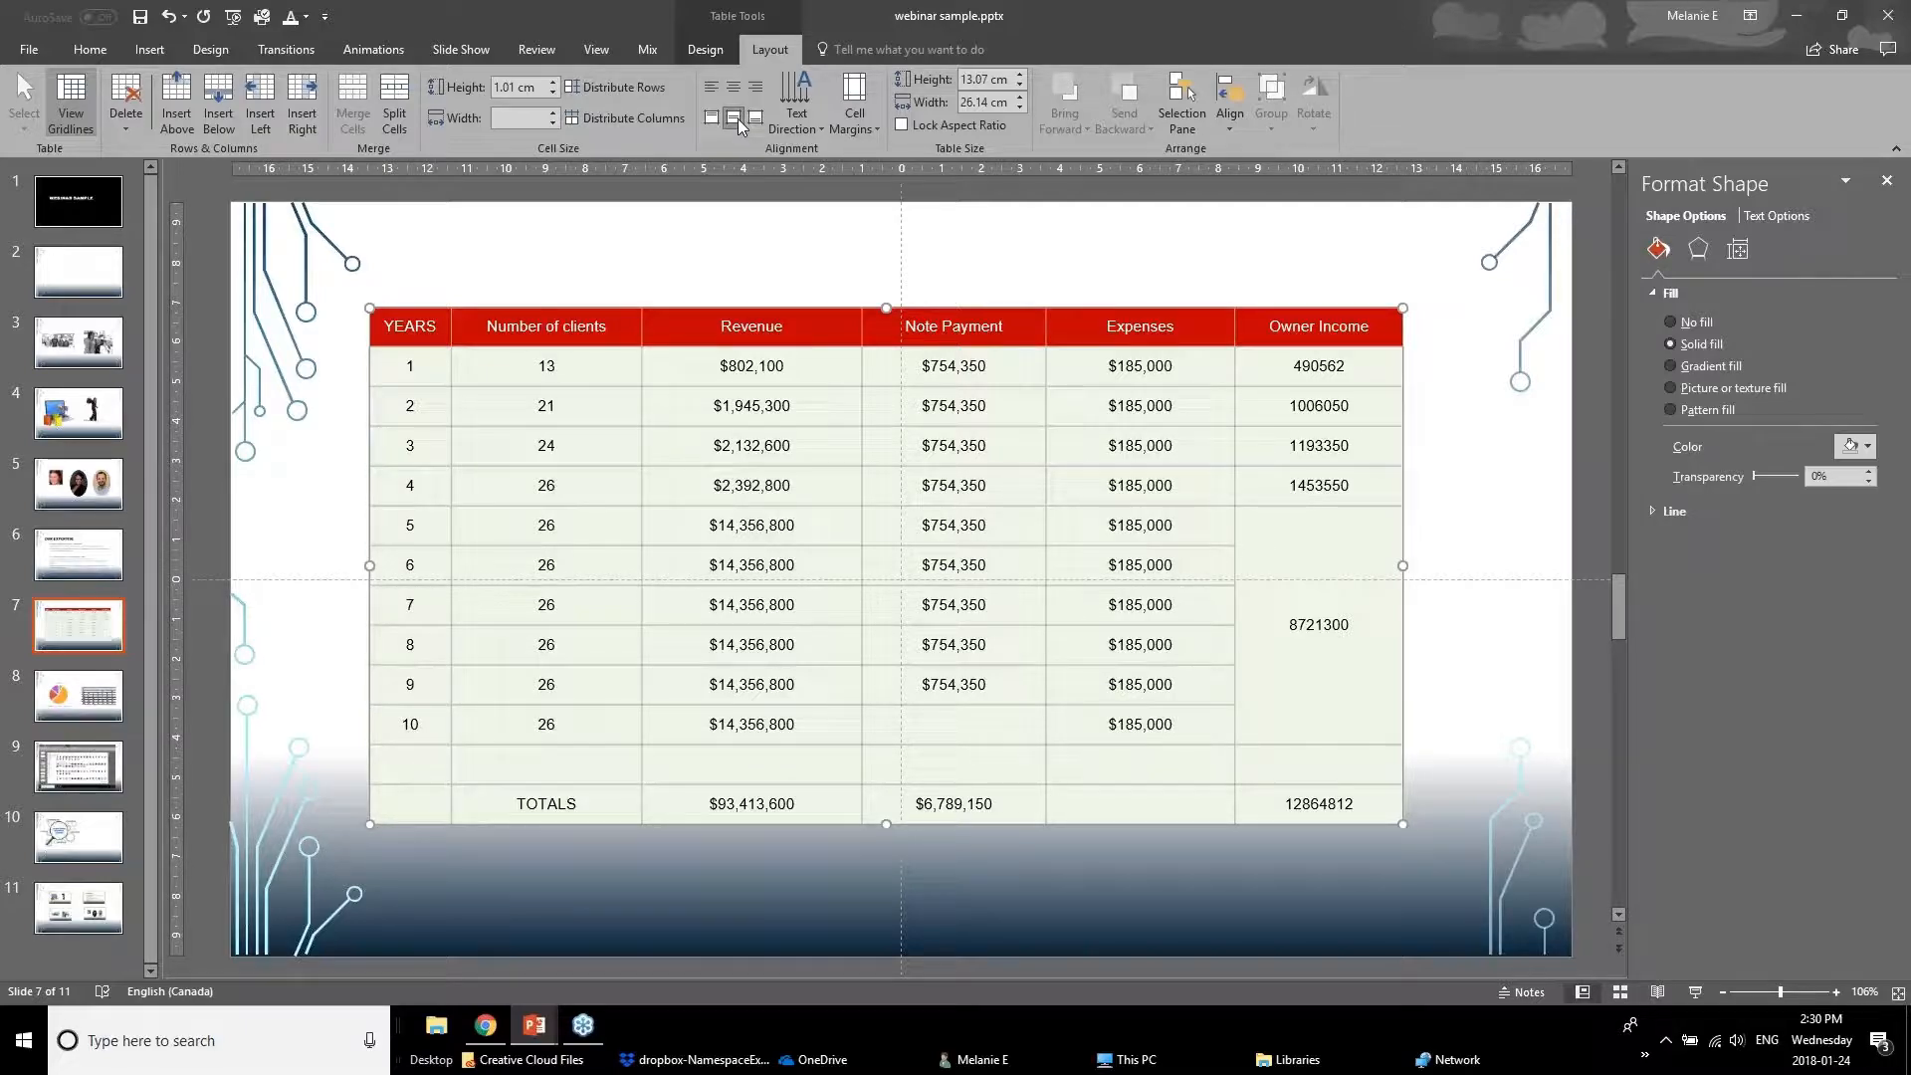
Try left and right alignment on the text of the whole table, and restore horizontal centring.
{"action": "left_click", "coordinate": [705, 91]}
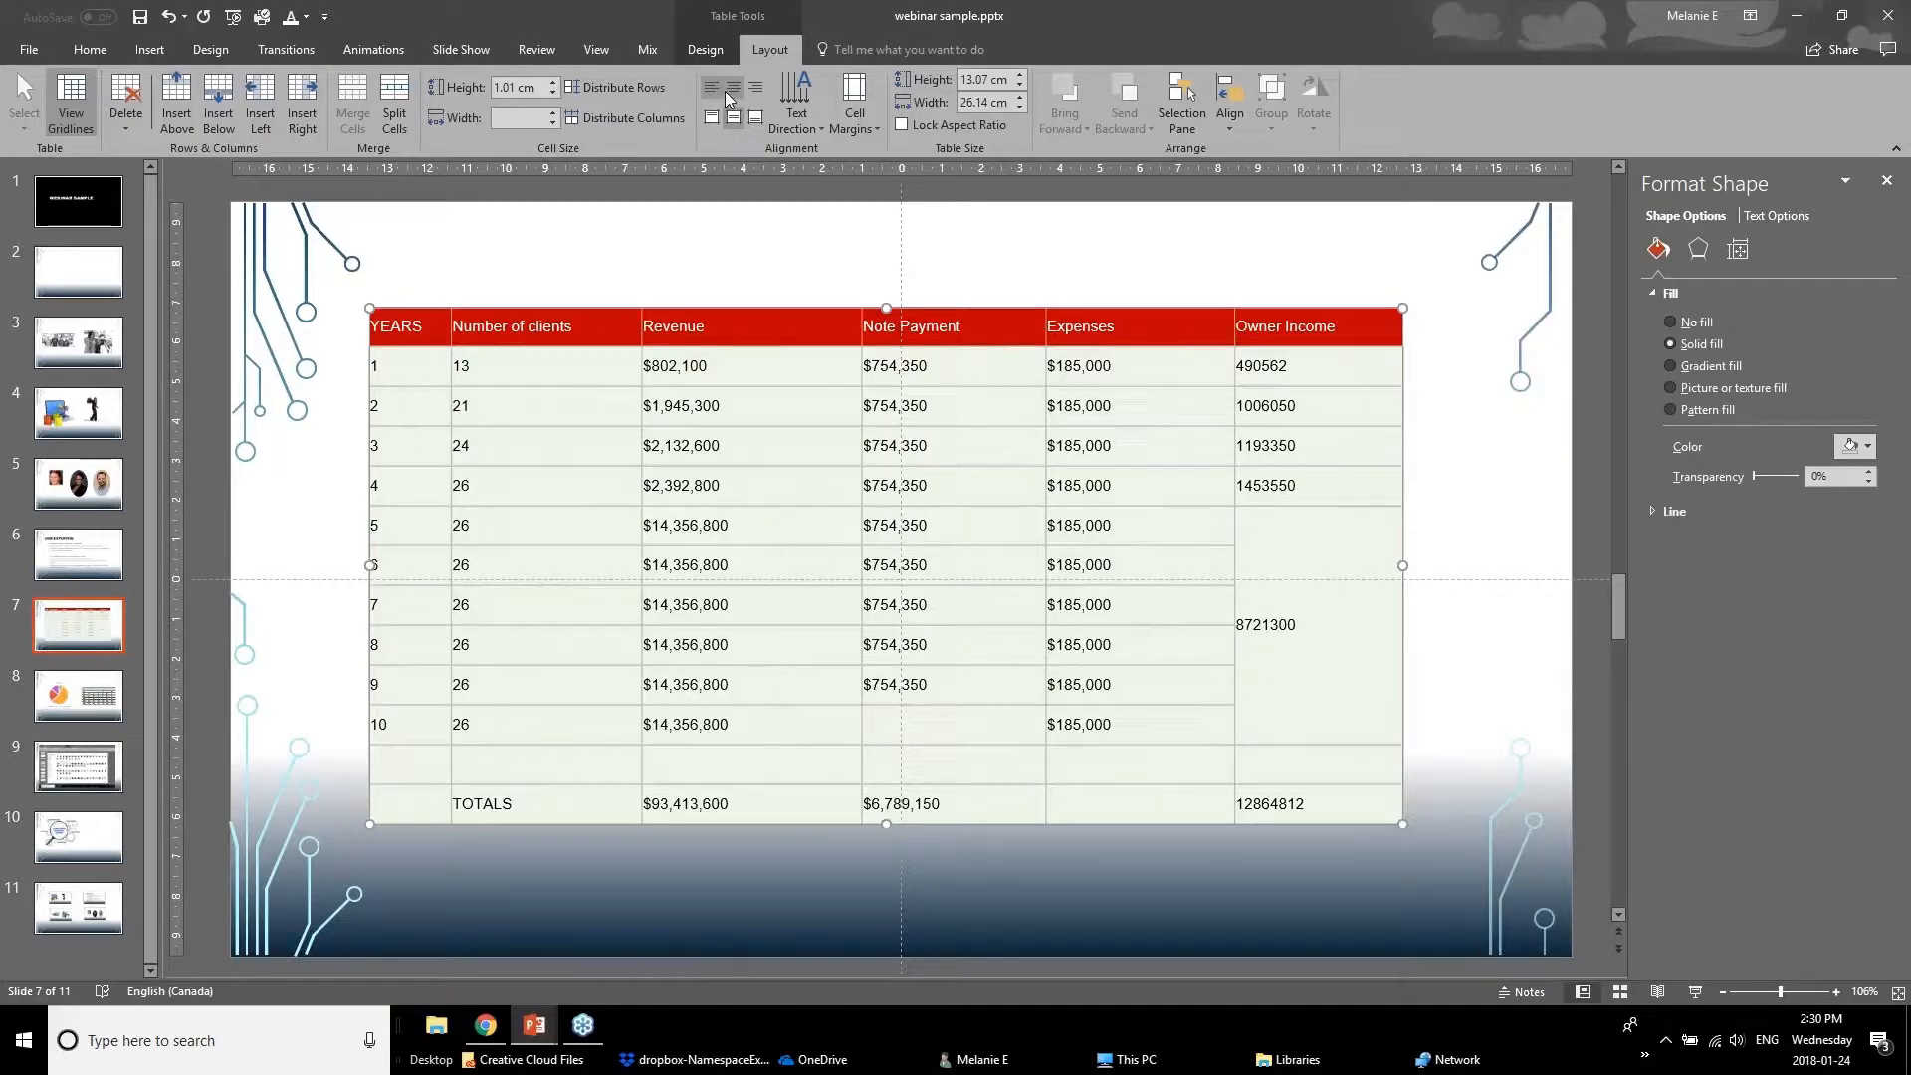
{"action": "left_click", "coordinate": [725, 89]}
{"action": "left_click", "coordinate": [761, 87]}
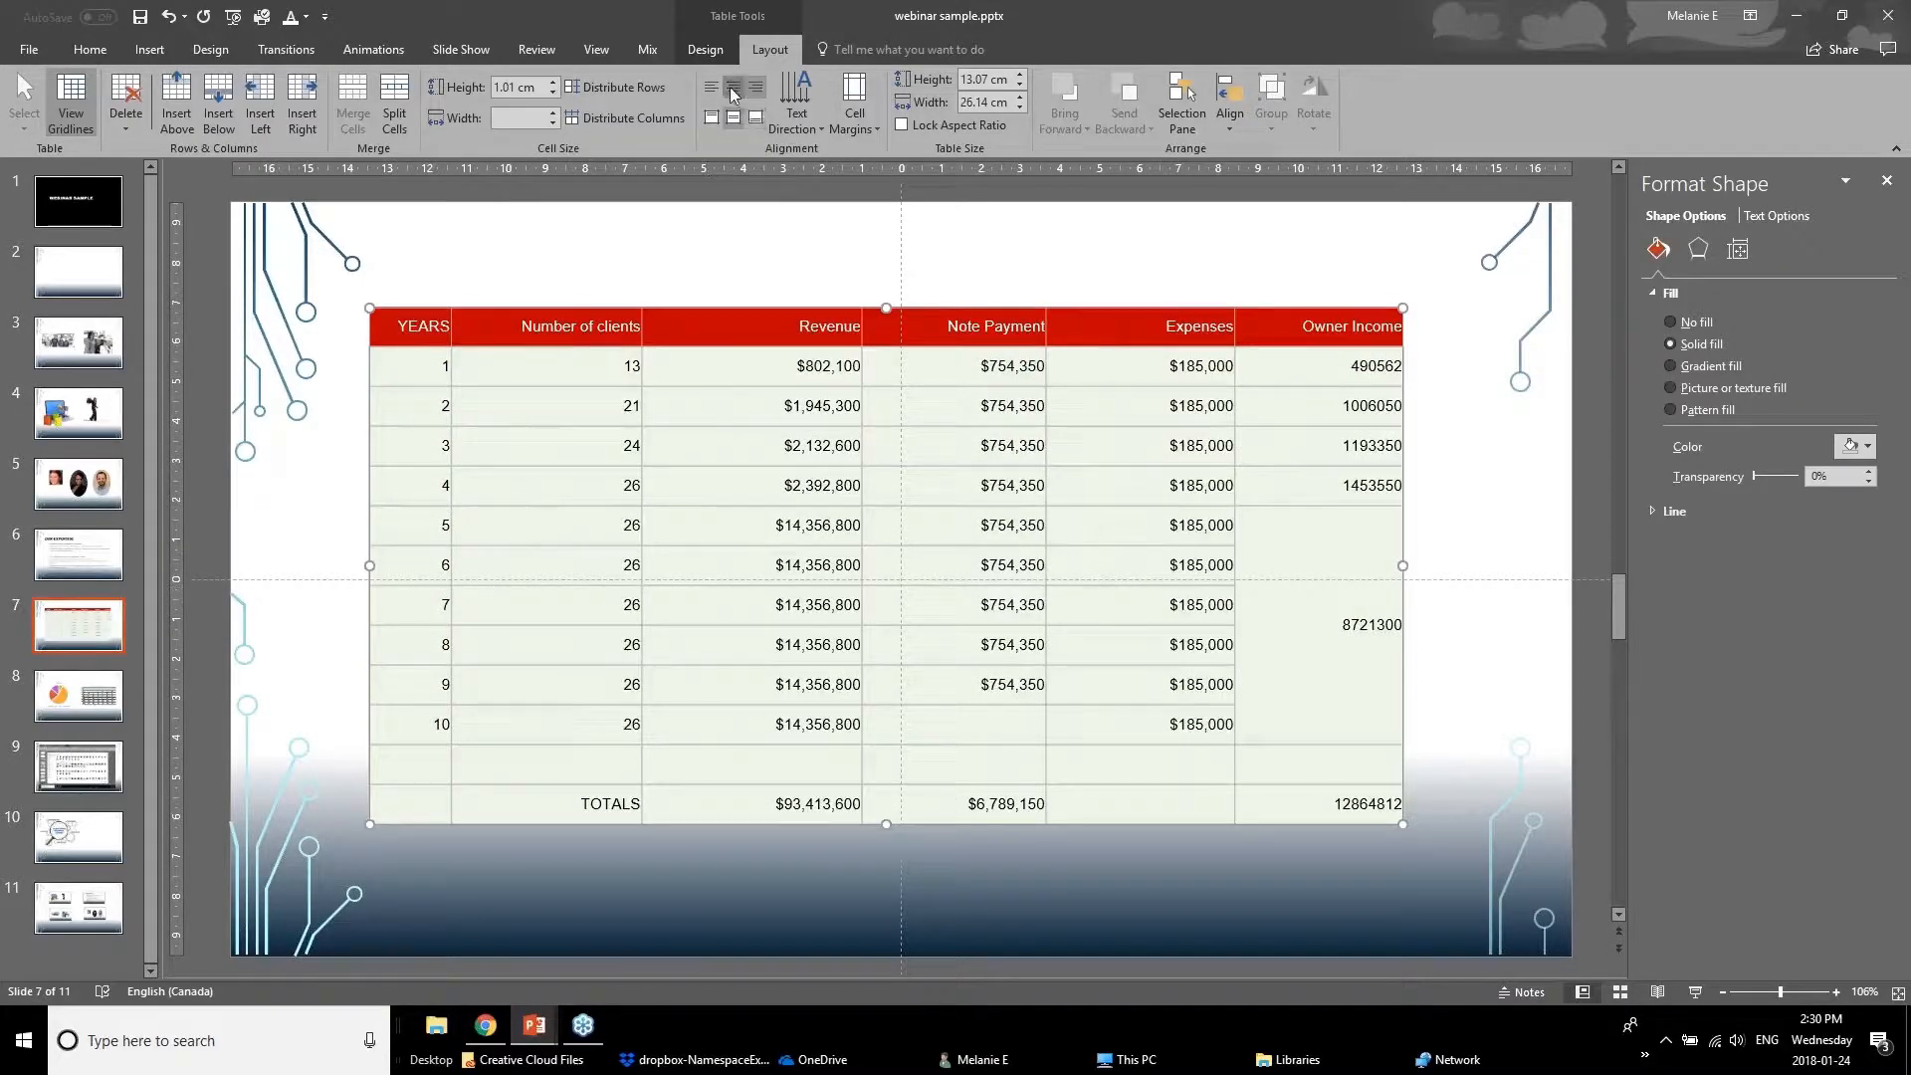
{"action": "left_click", "coordinate": [731, 86]}
{"action": "left_click", "coordinate": [538, 445]}
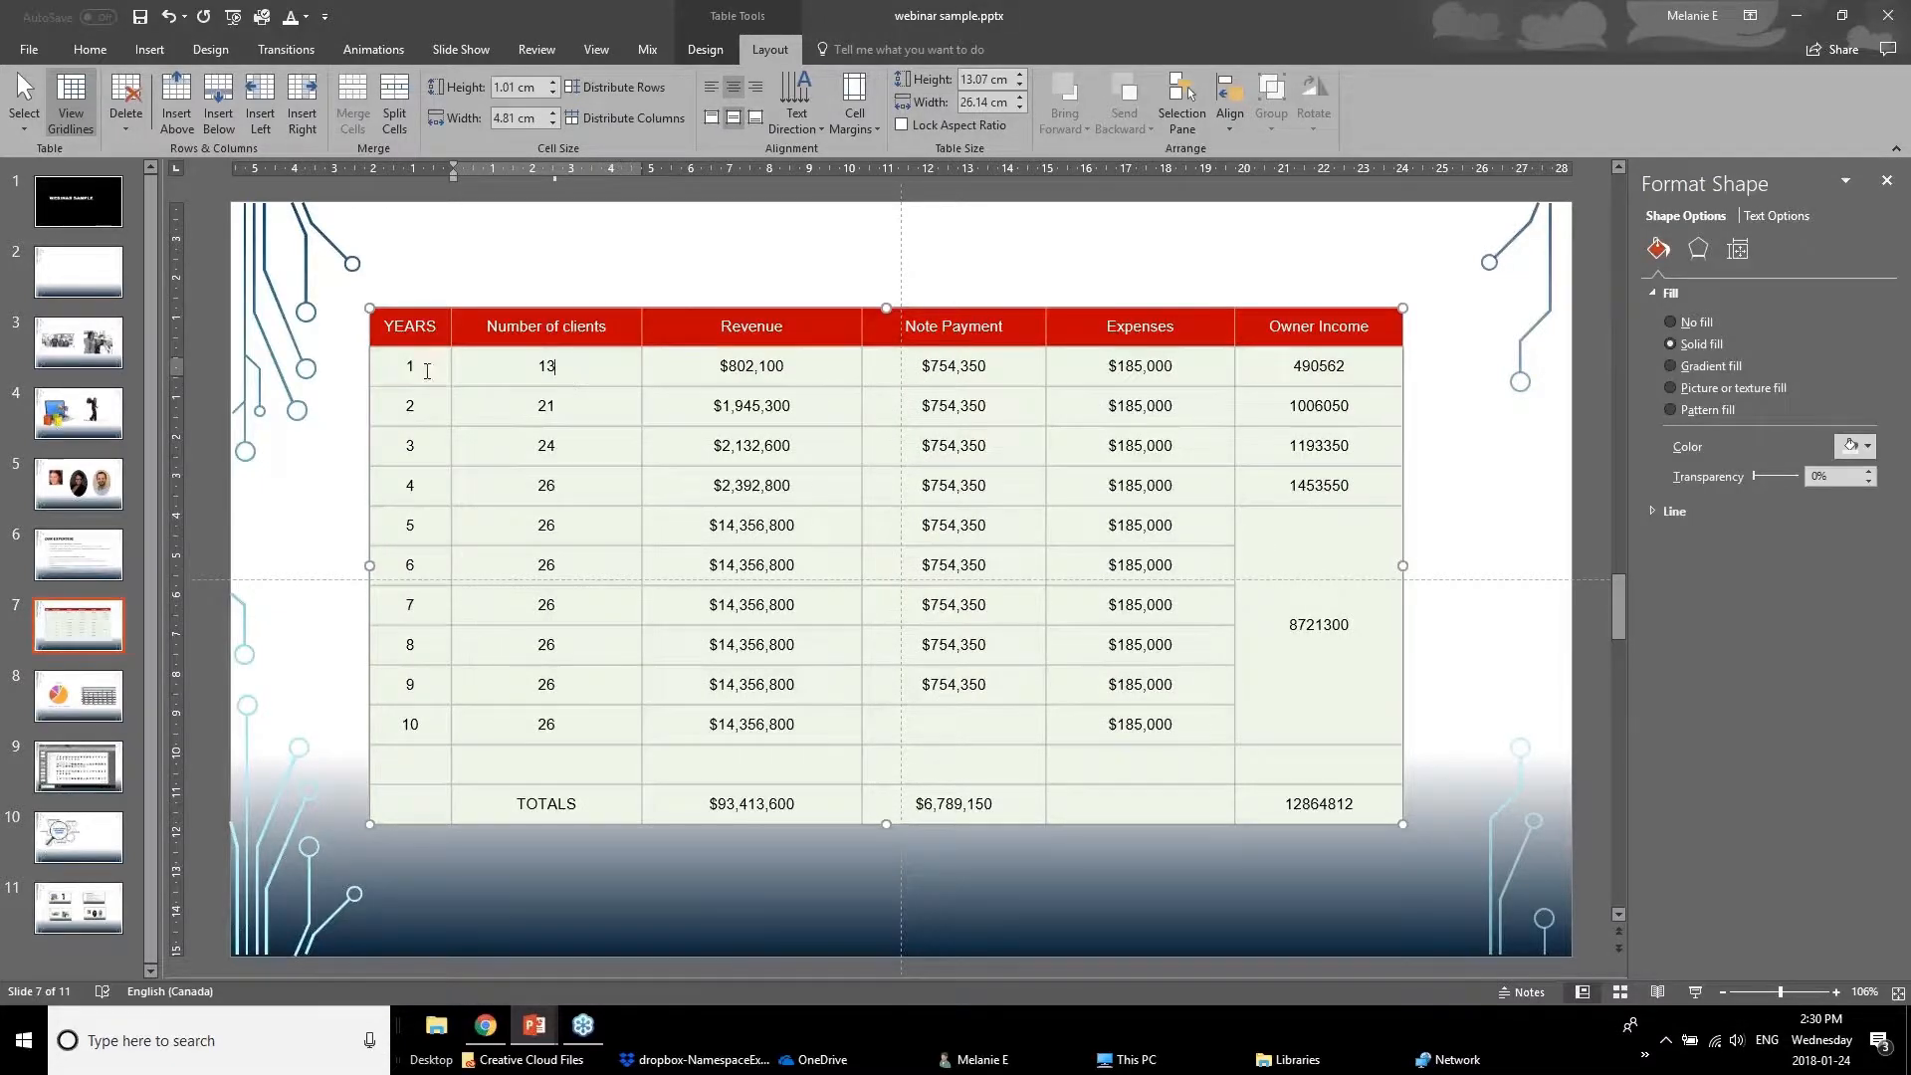
Try rotating the text in the YEARS column by 90°, and return it to horizontal.
{"action": "left_click_drag", "start_coordinate": [422, 364], "coordinate": [380, 774]}
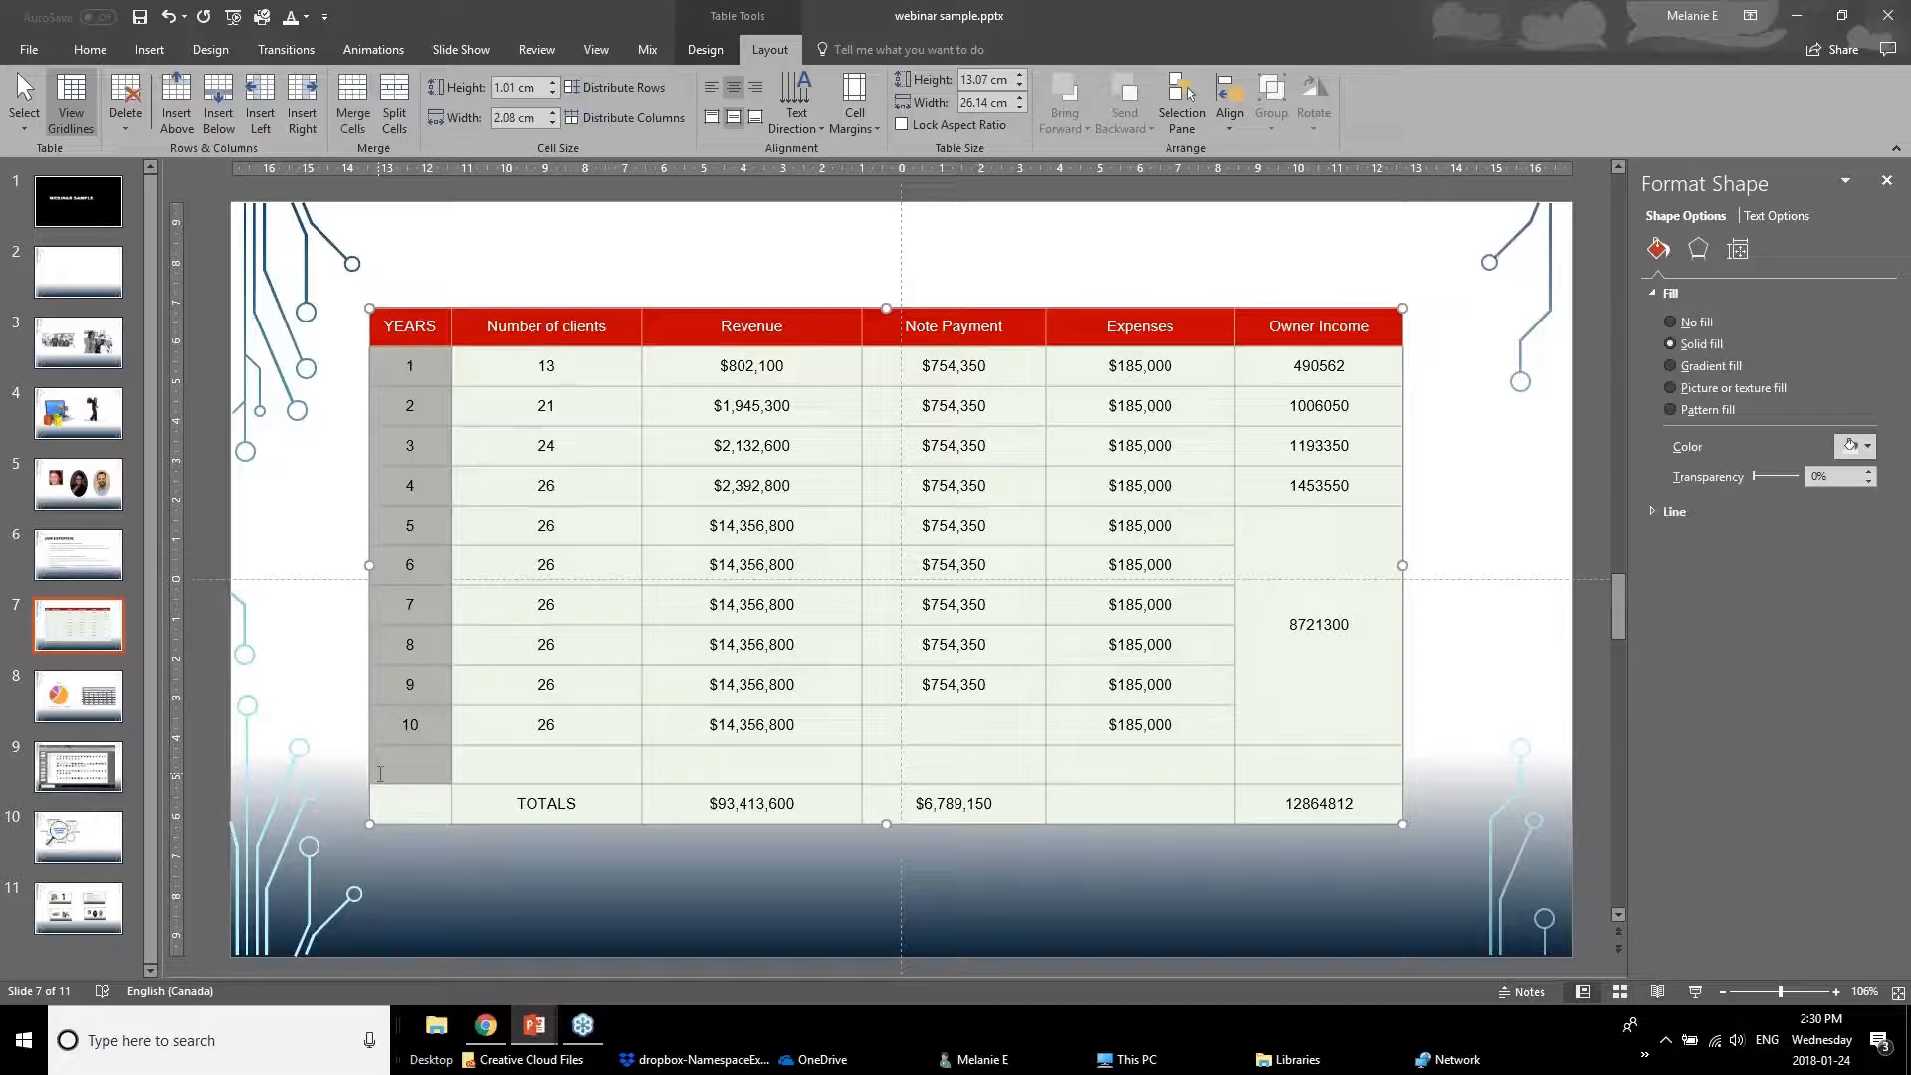
{"action": "left_click", "coordinate": [798, 129]}
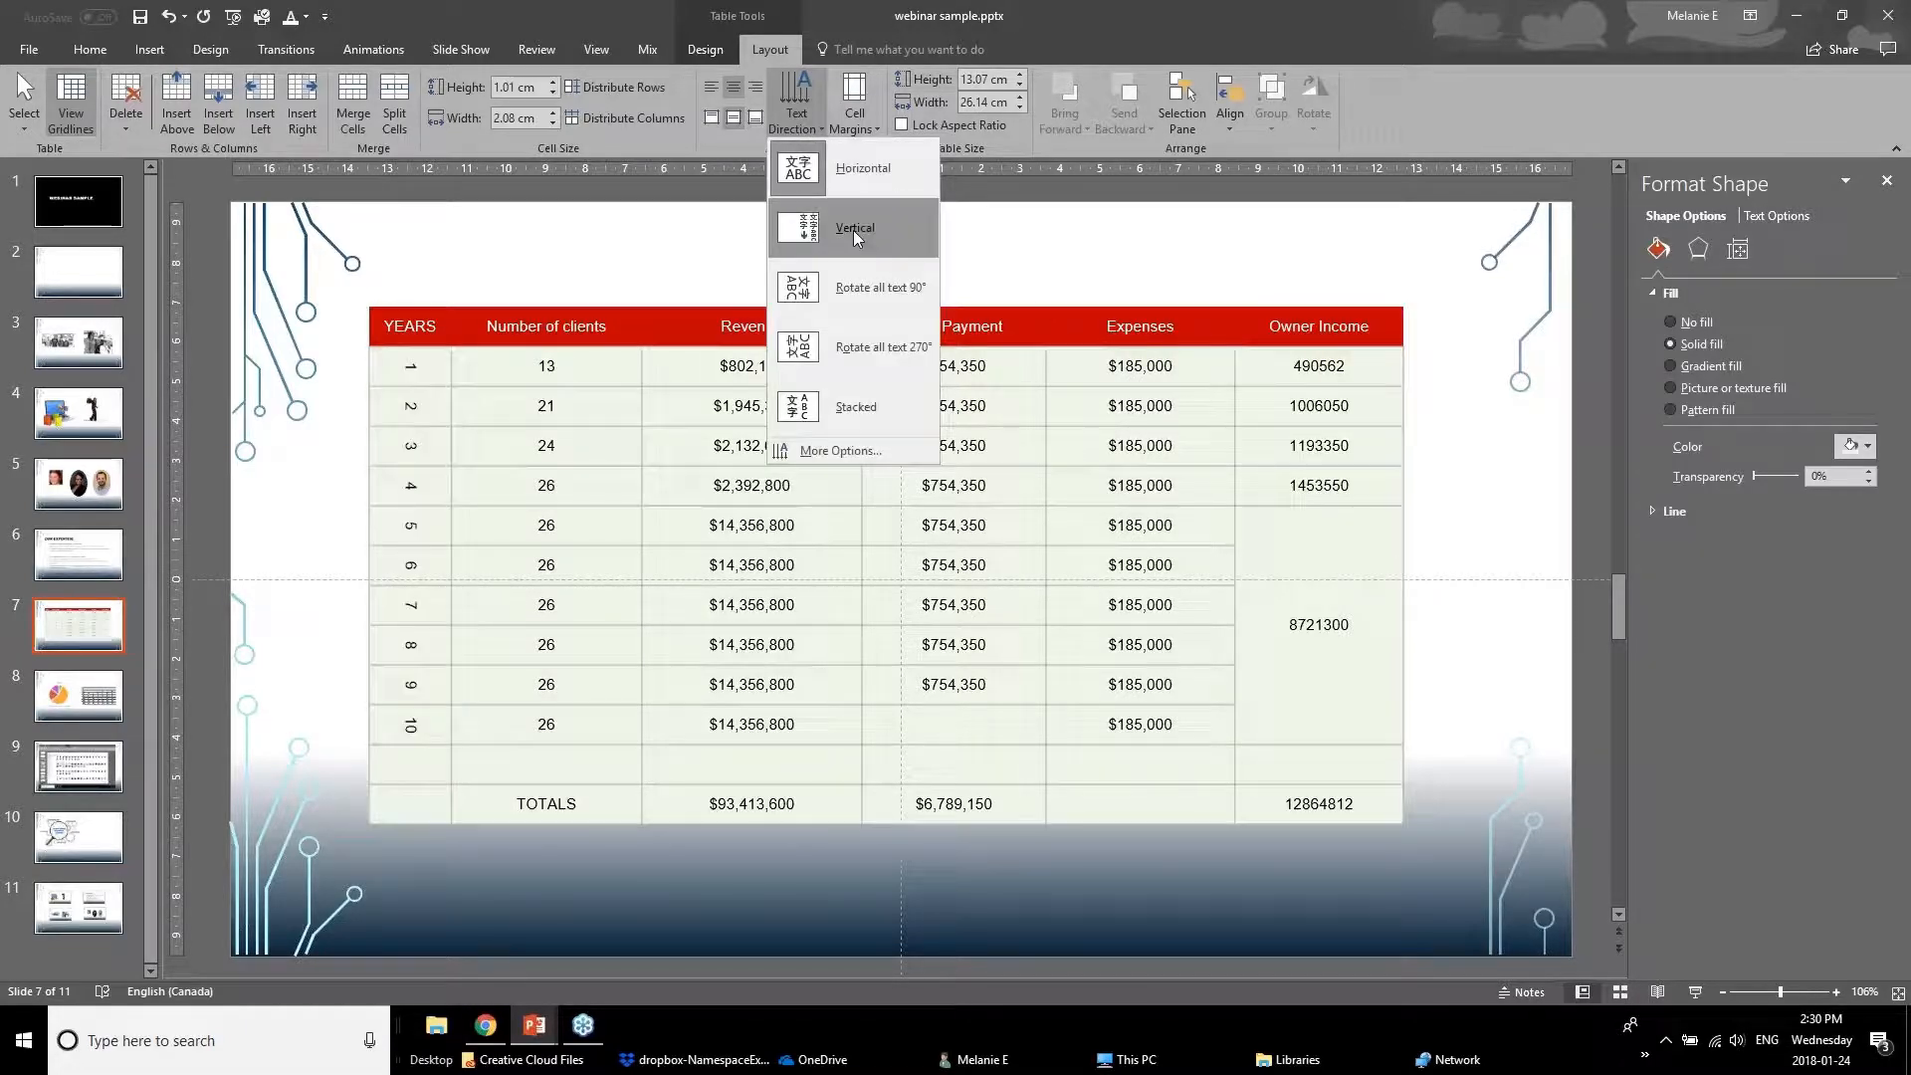
{"action": "left_click", "coordinate": [850, 290]}
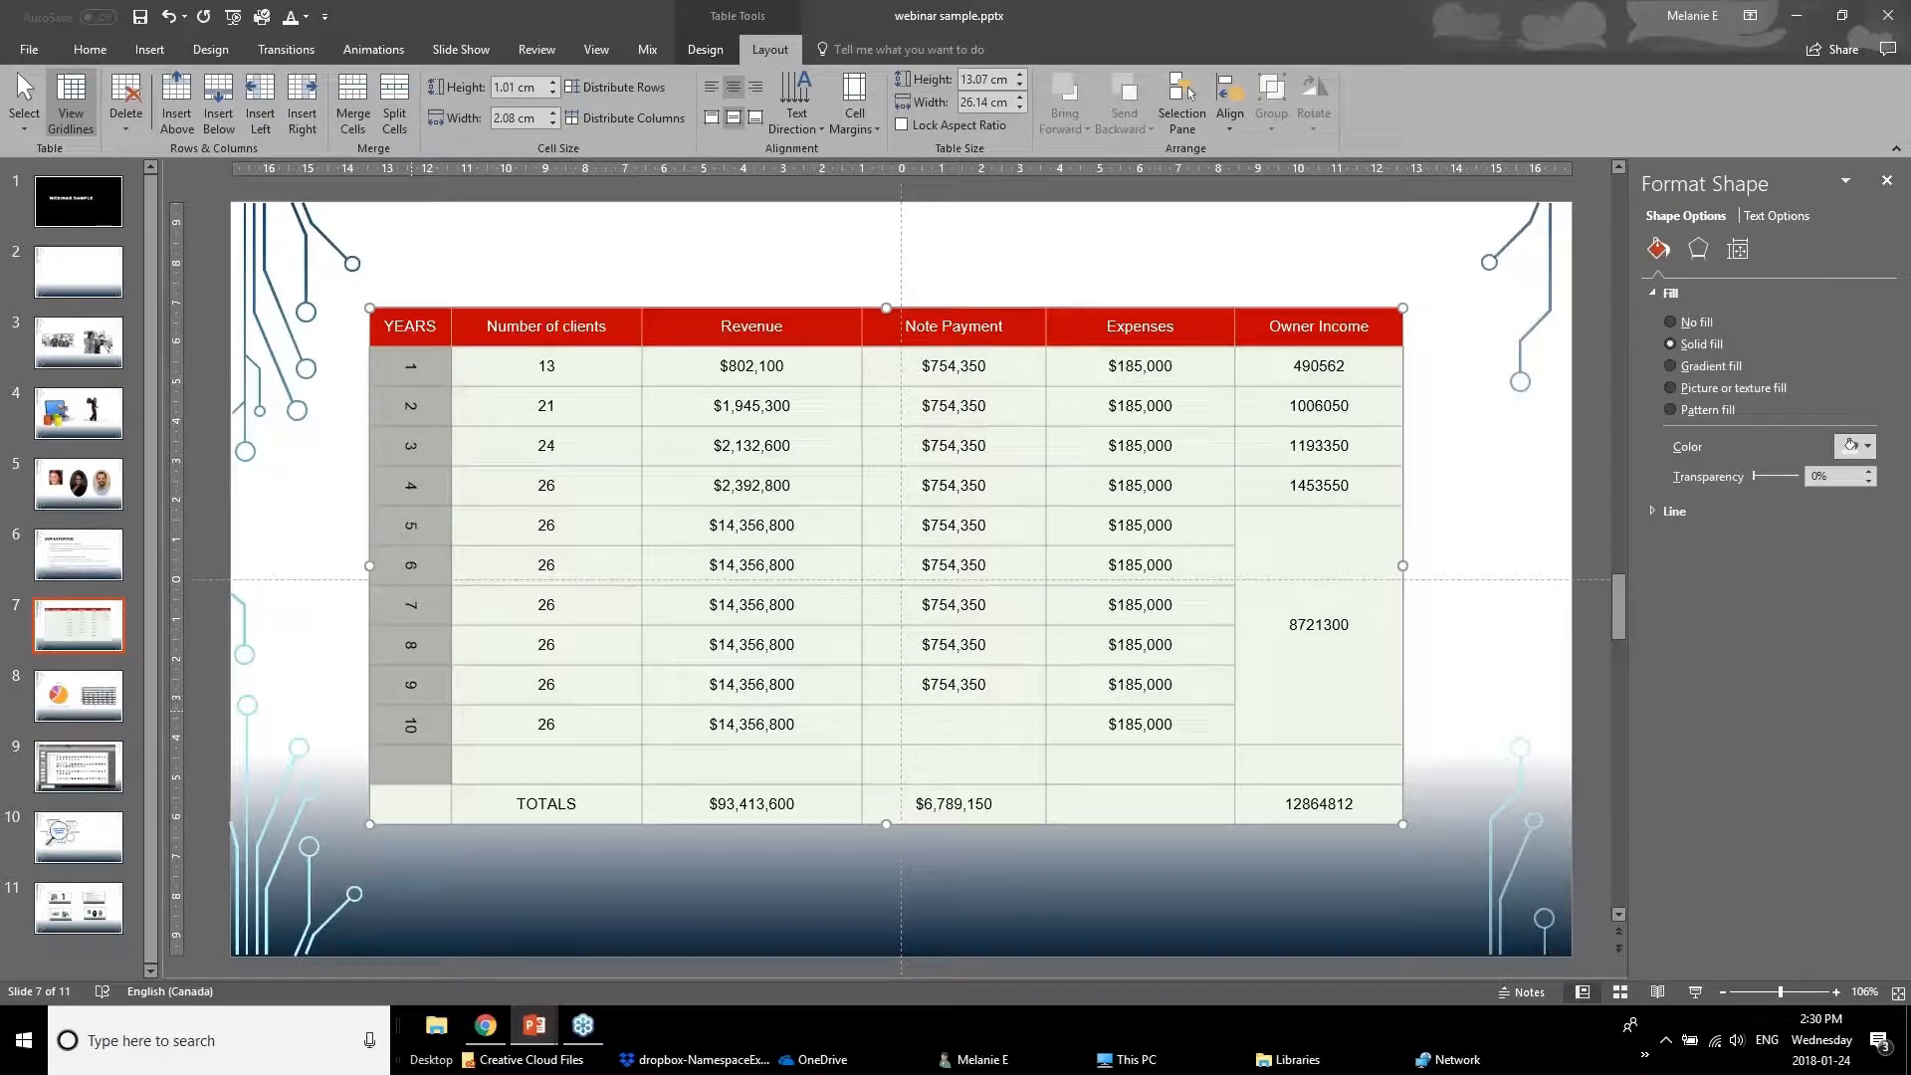
{"action": "left_click", "coordinate": [797, 104]}
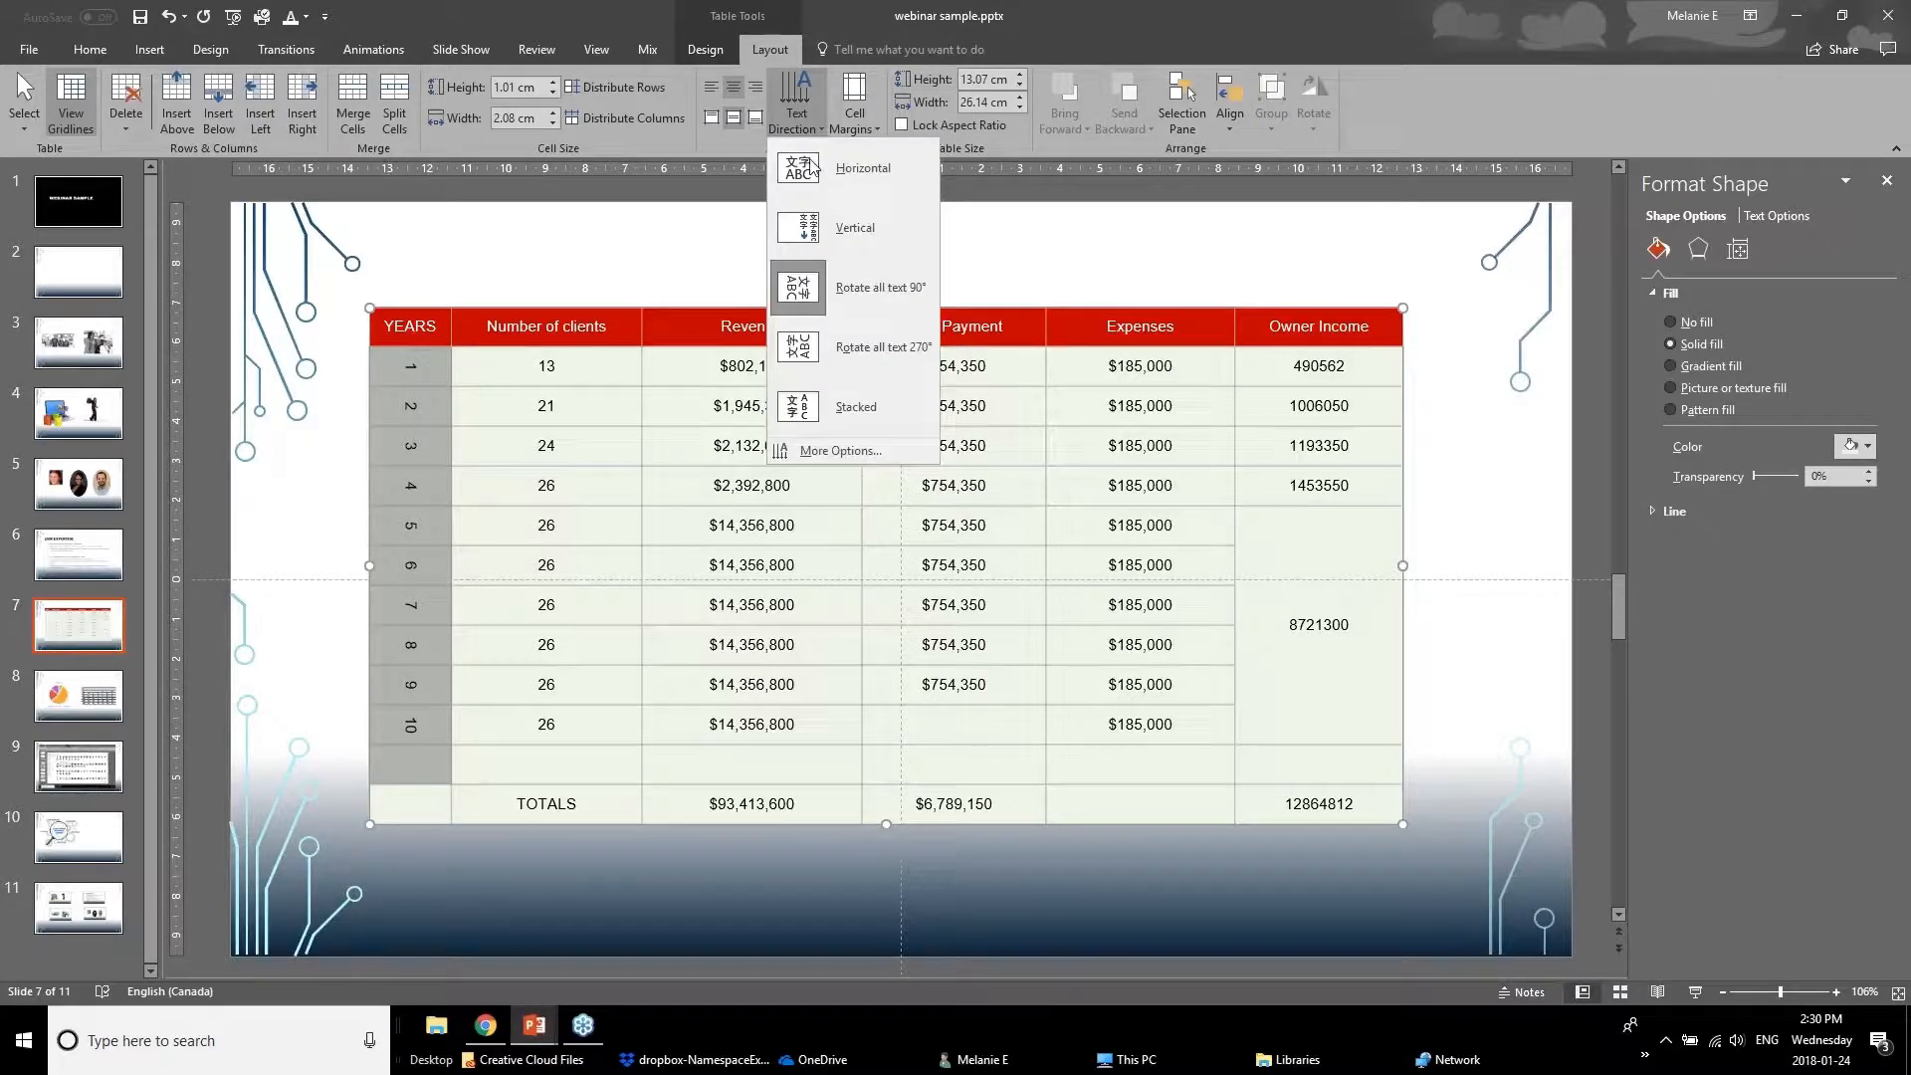
{"action": "left_click", "coordinate": [825, 180]}
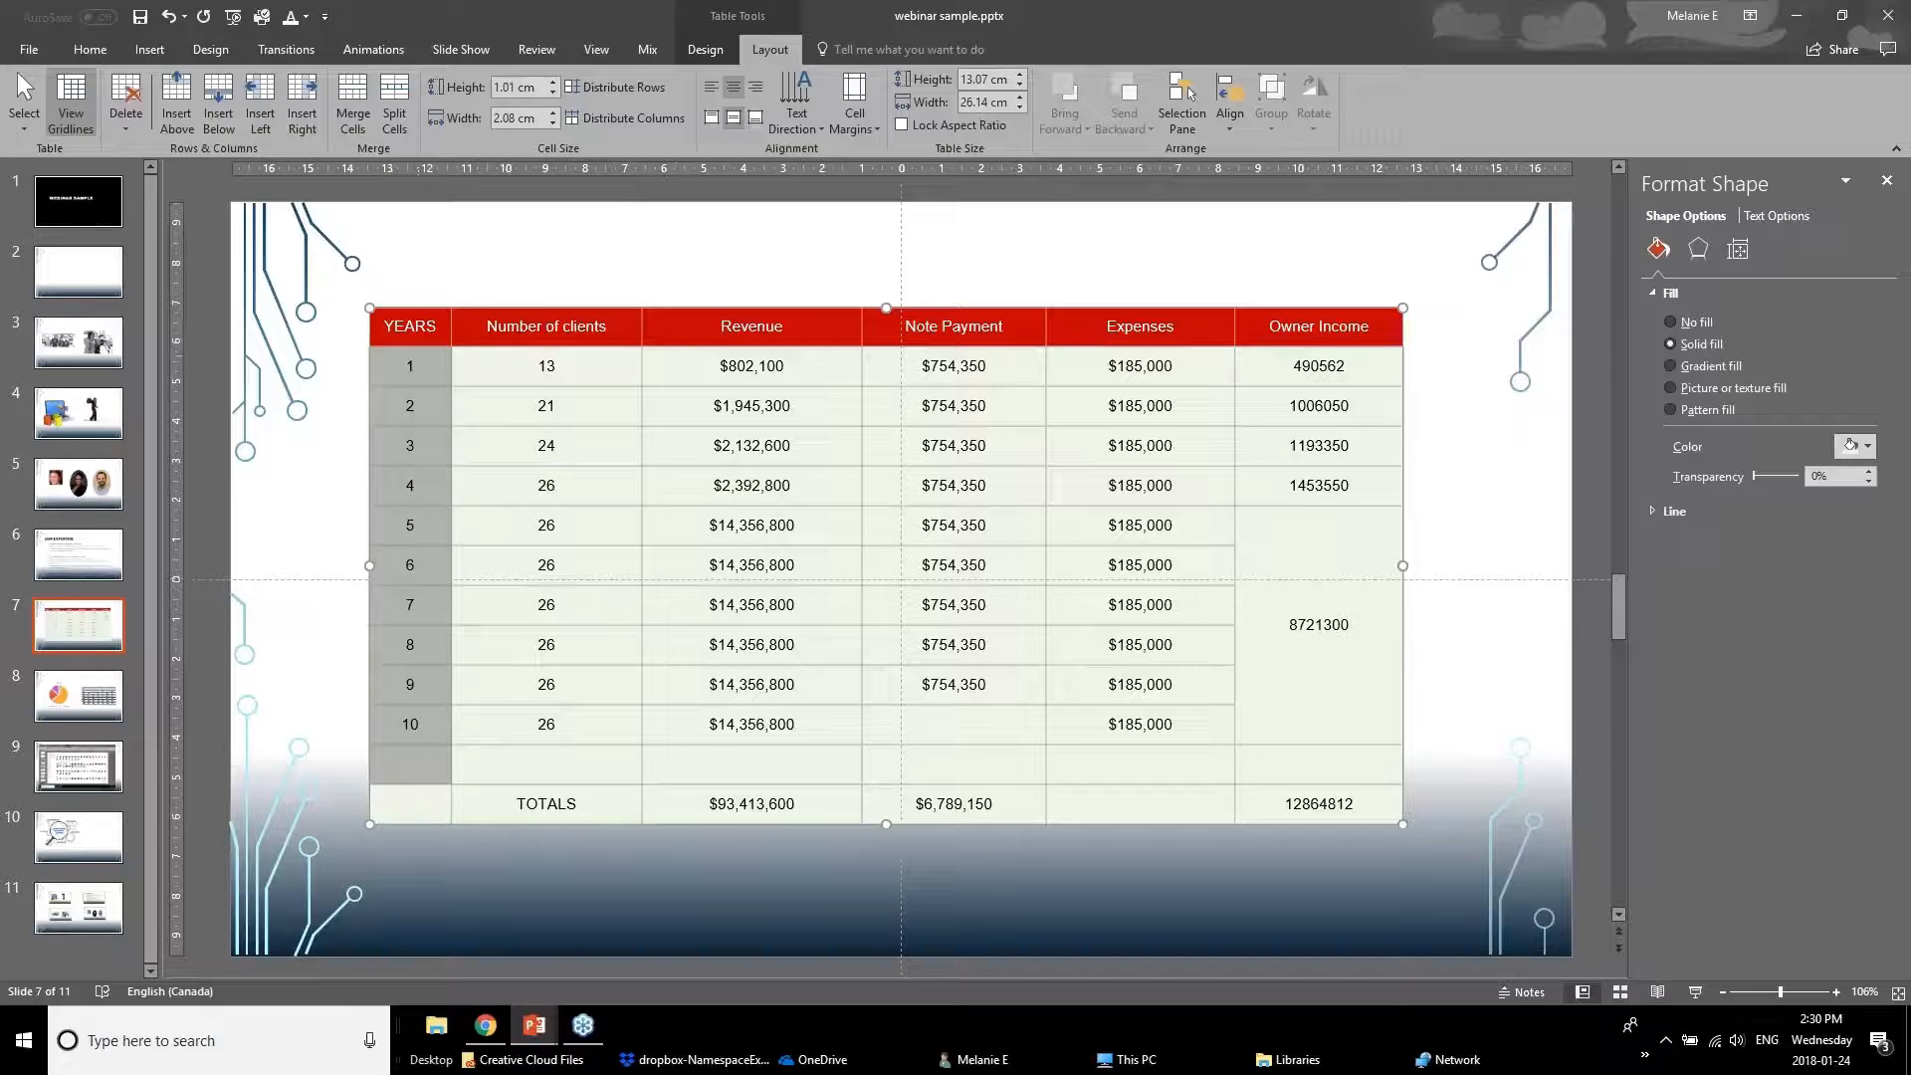
Set the cell margins of the whole slide 7 table, including the header and TOTALS rows, to Narrow.
{"action": "left_click", "coordinate": [854, 110]}
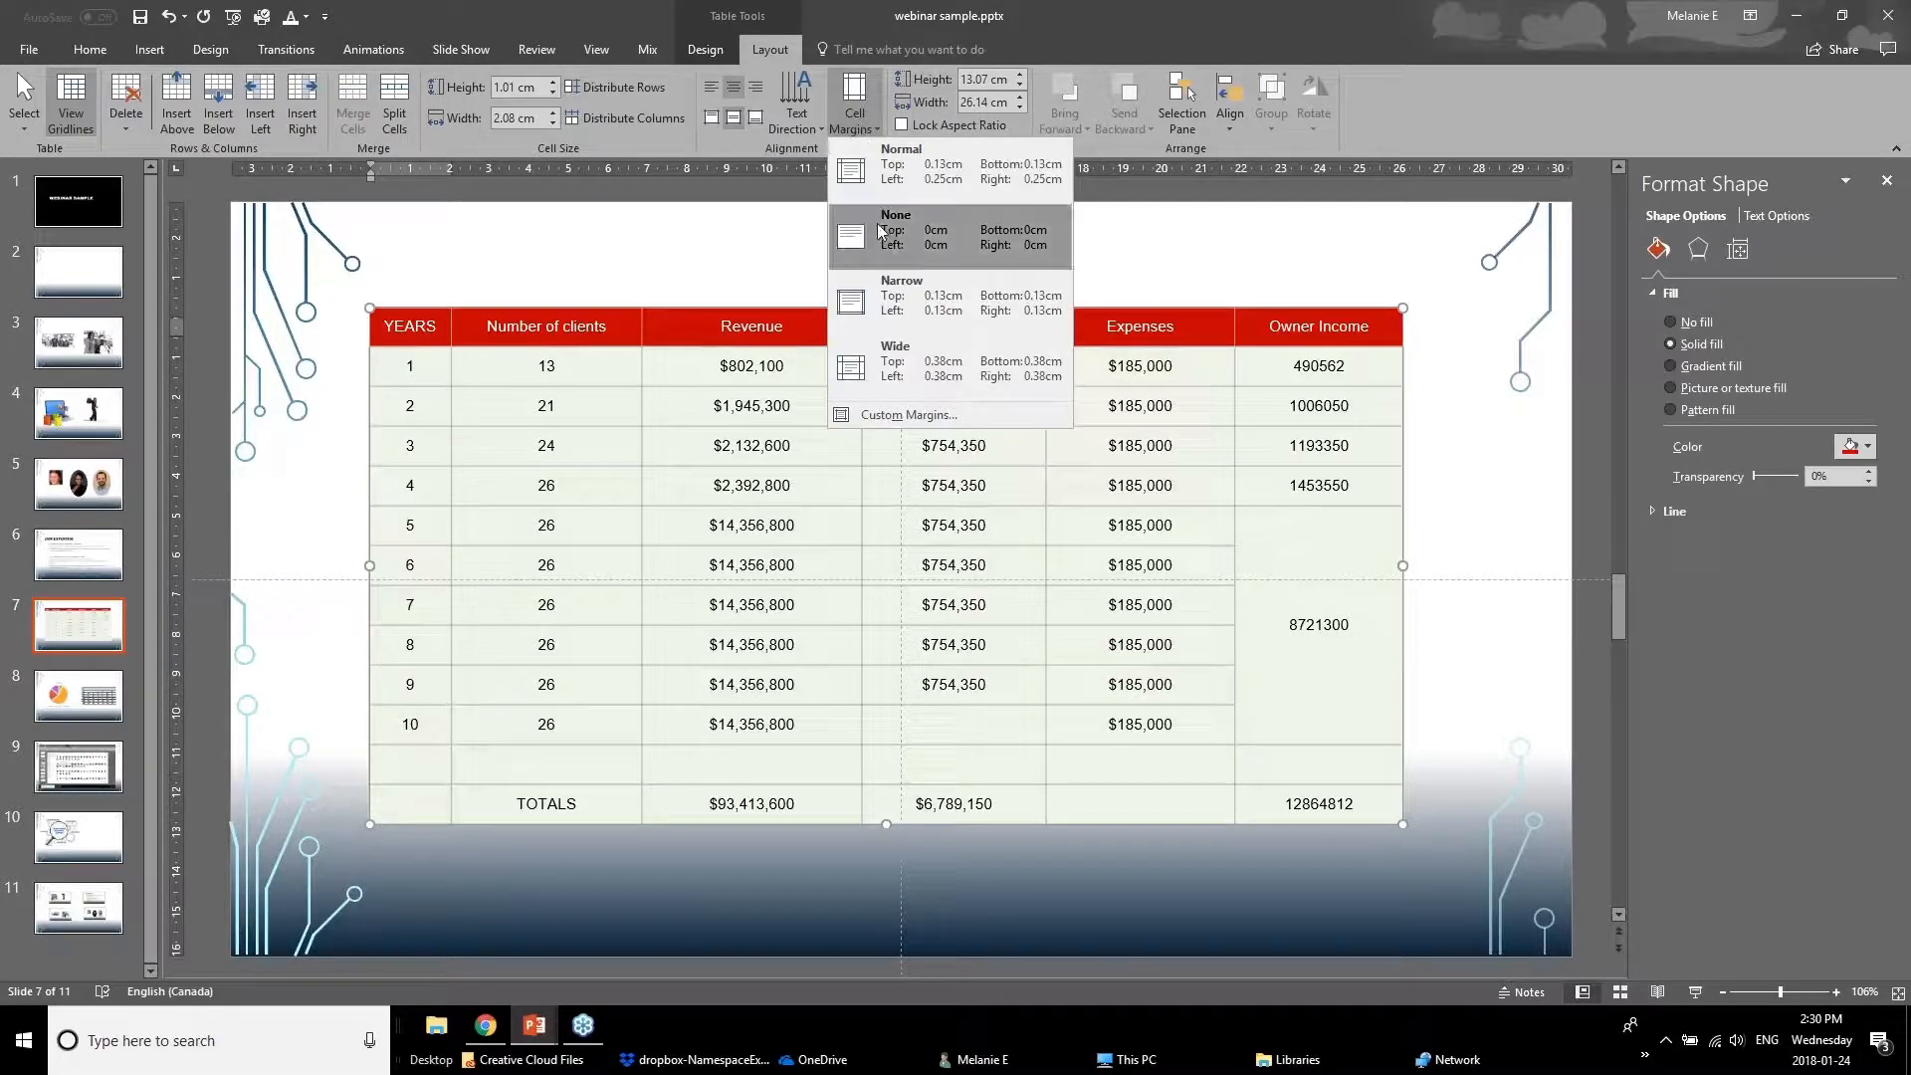
{"action": "left_click", "coordinate": [464, 410]}
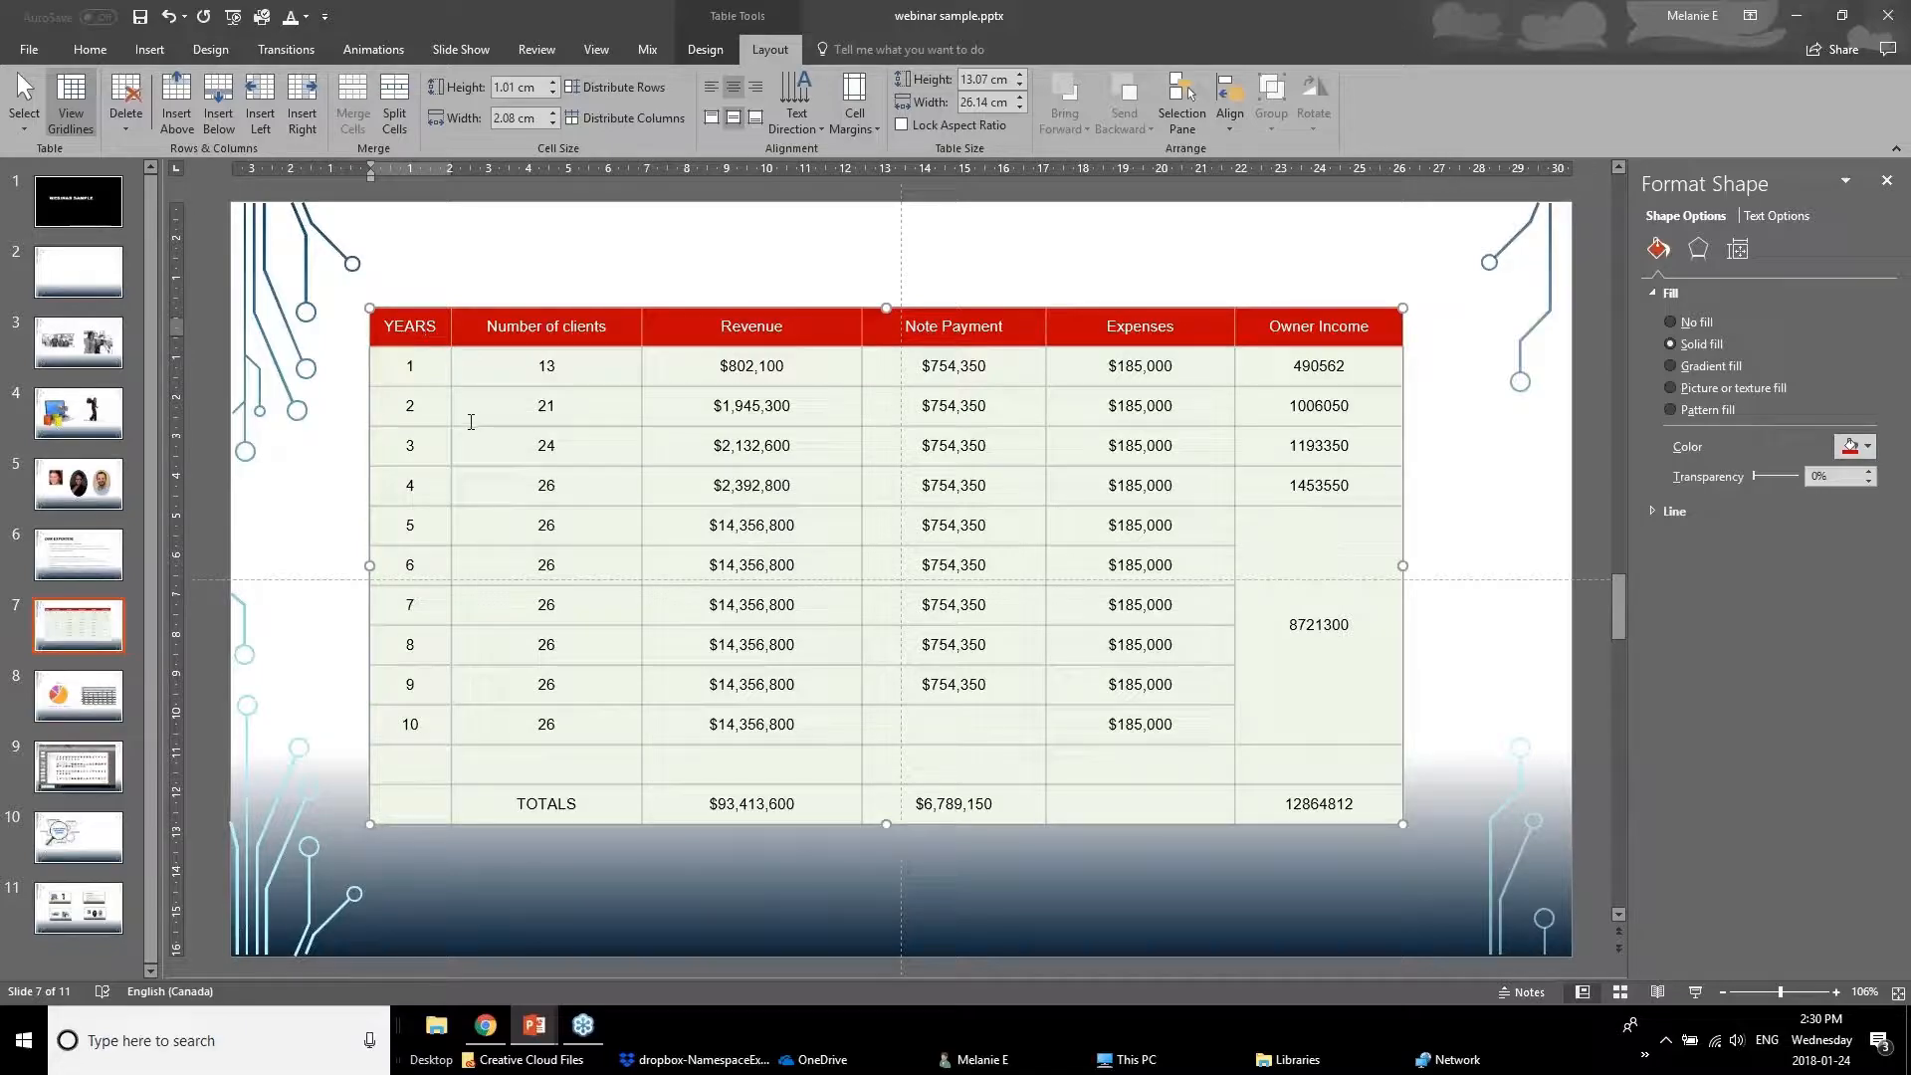
{"action": "left_click", "coordinate": [531, 370]}
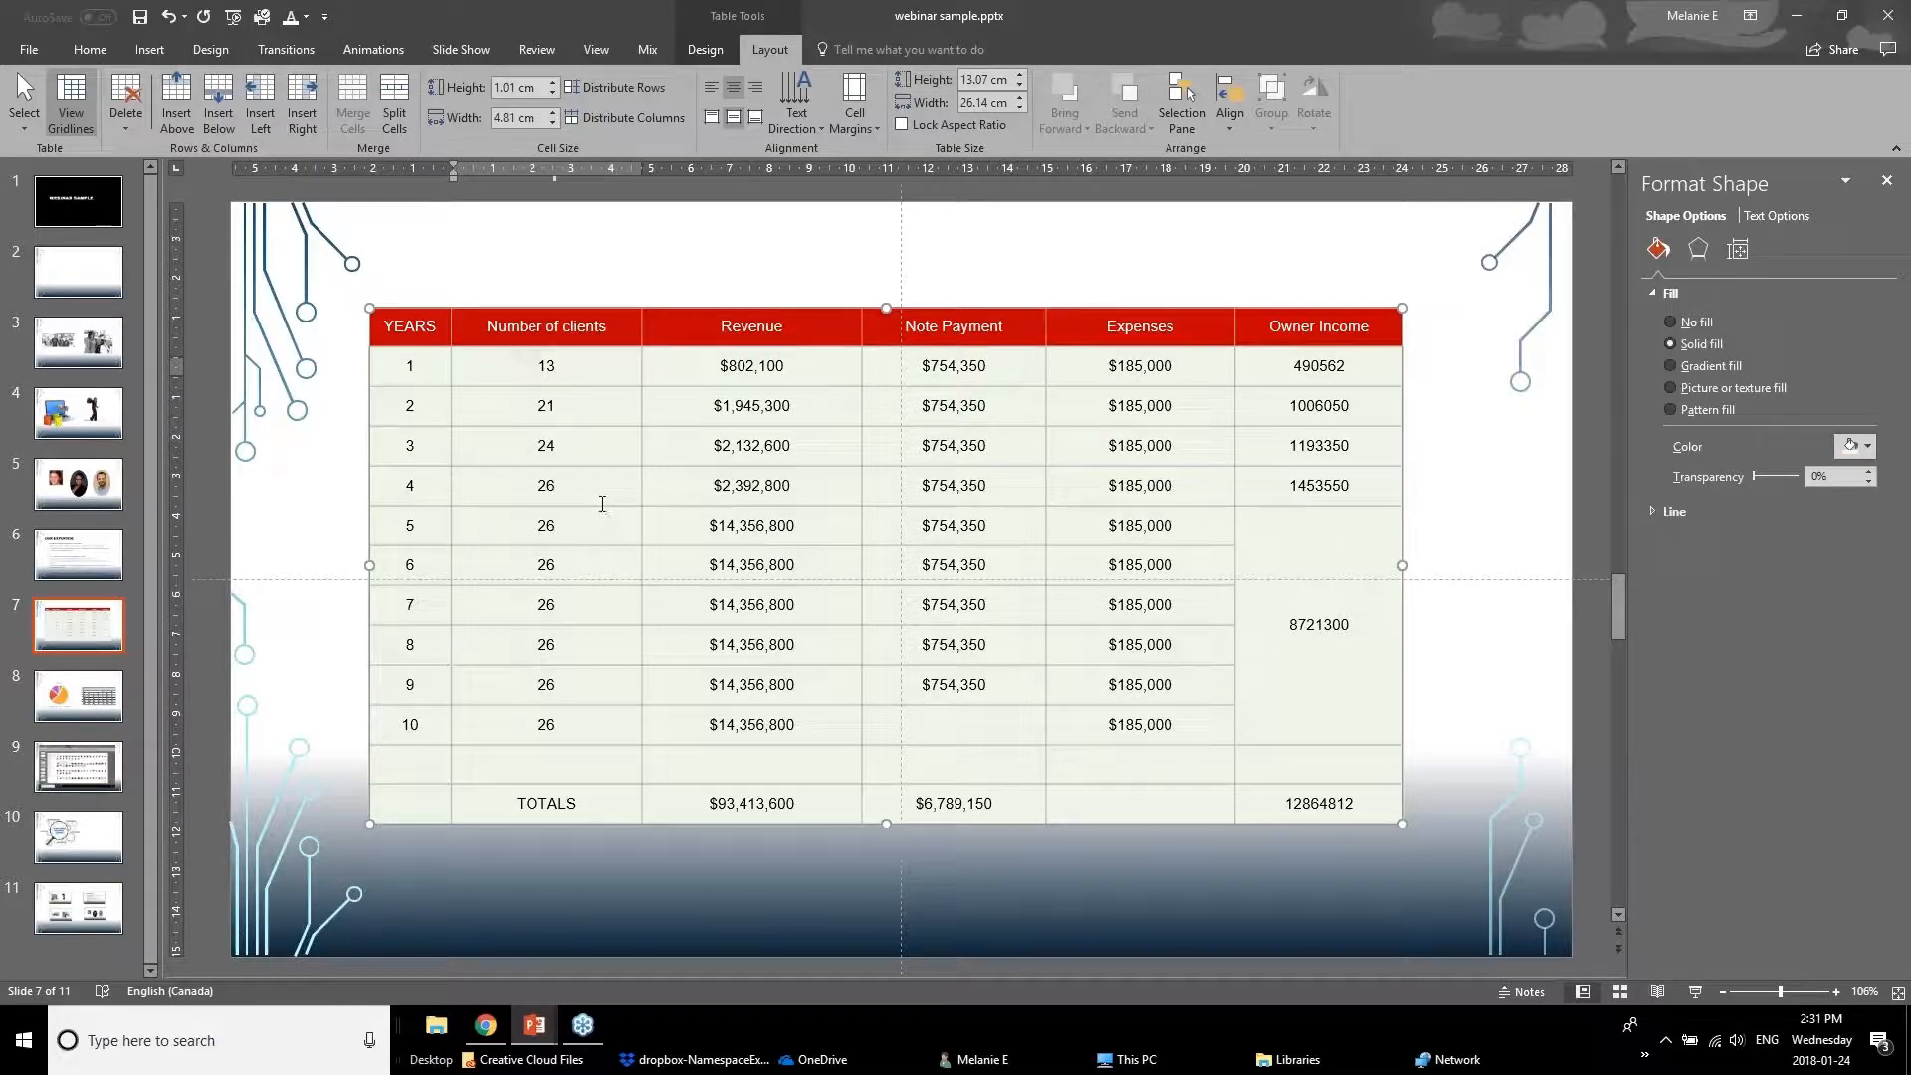
{"action": "left_click_drag", "start_coordinate": [444, 334], "coordinate": [1360, 805]}
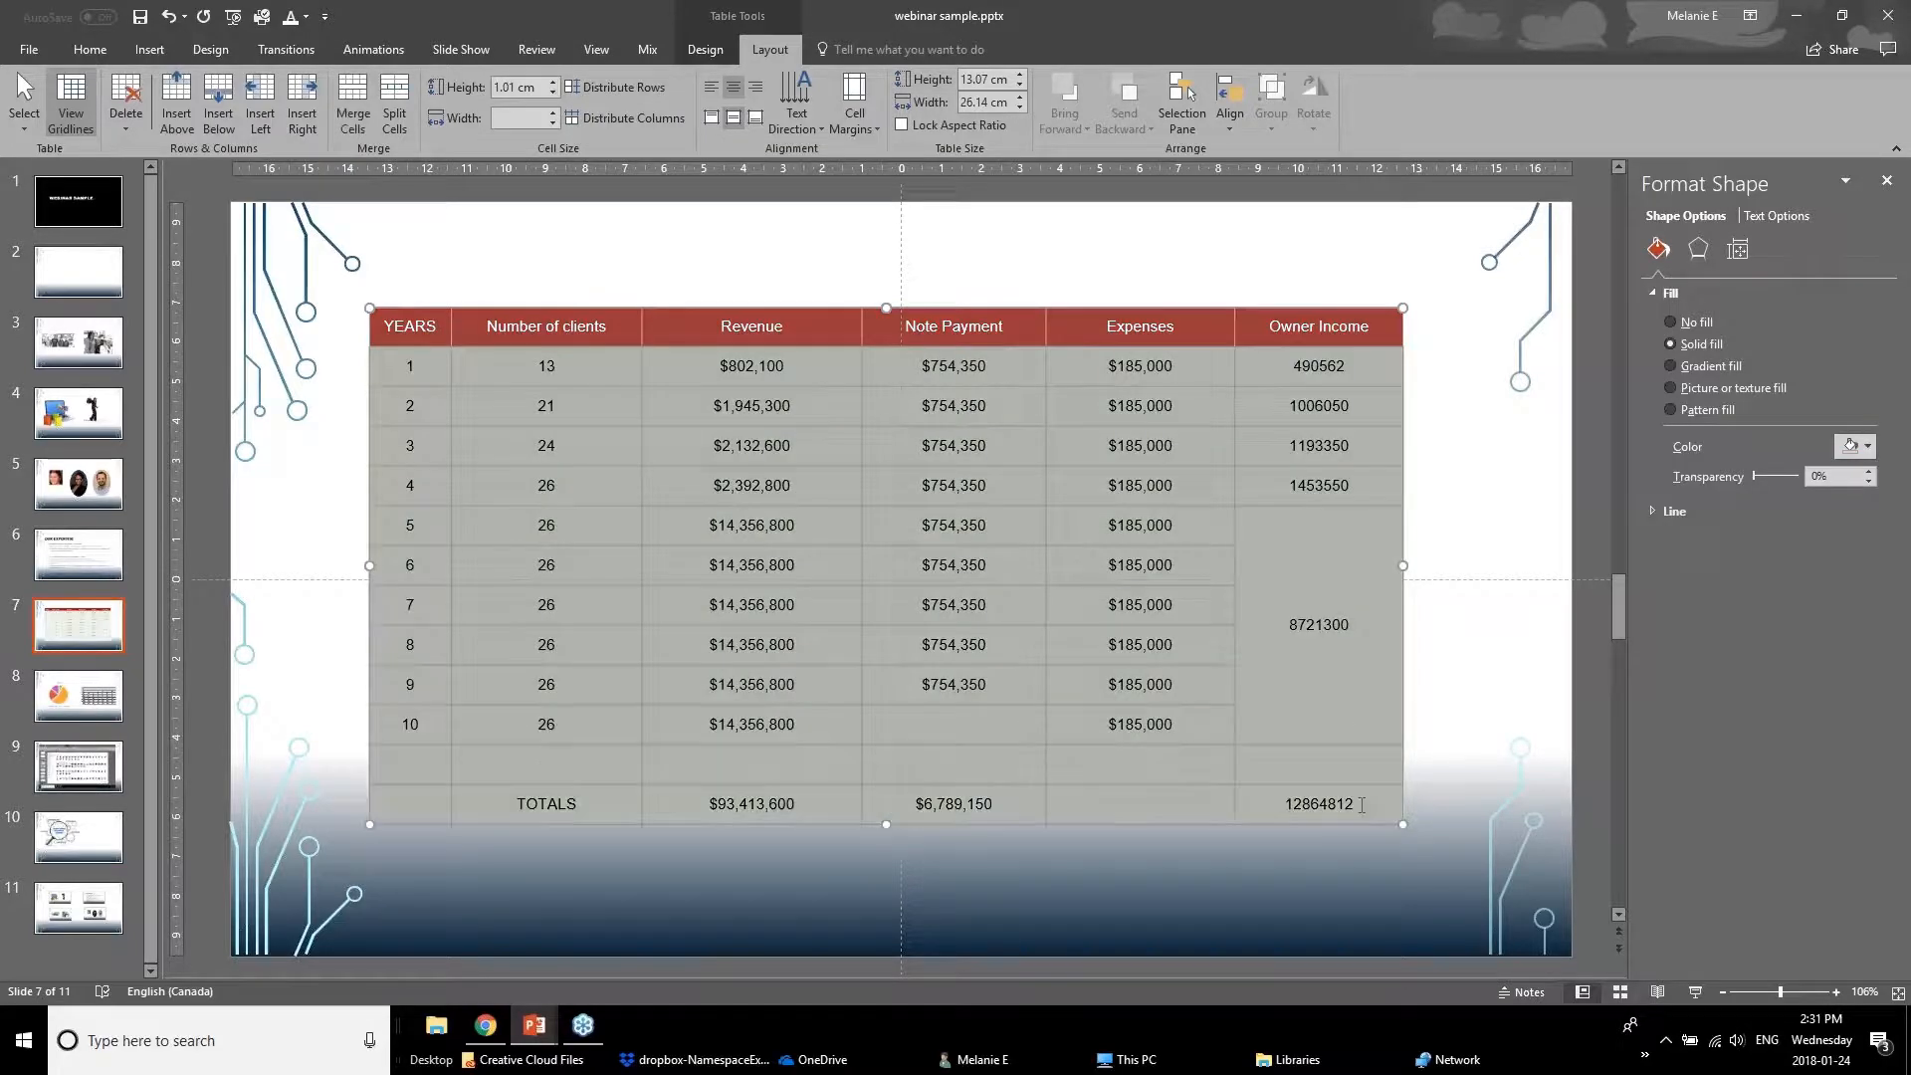
{"action": "left_click", "coordinate": [853, 113]}
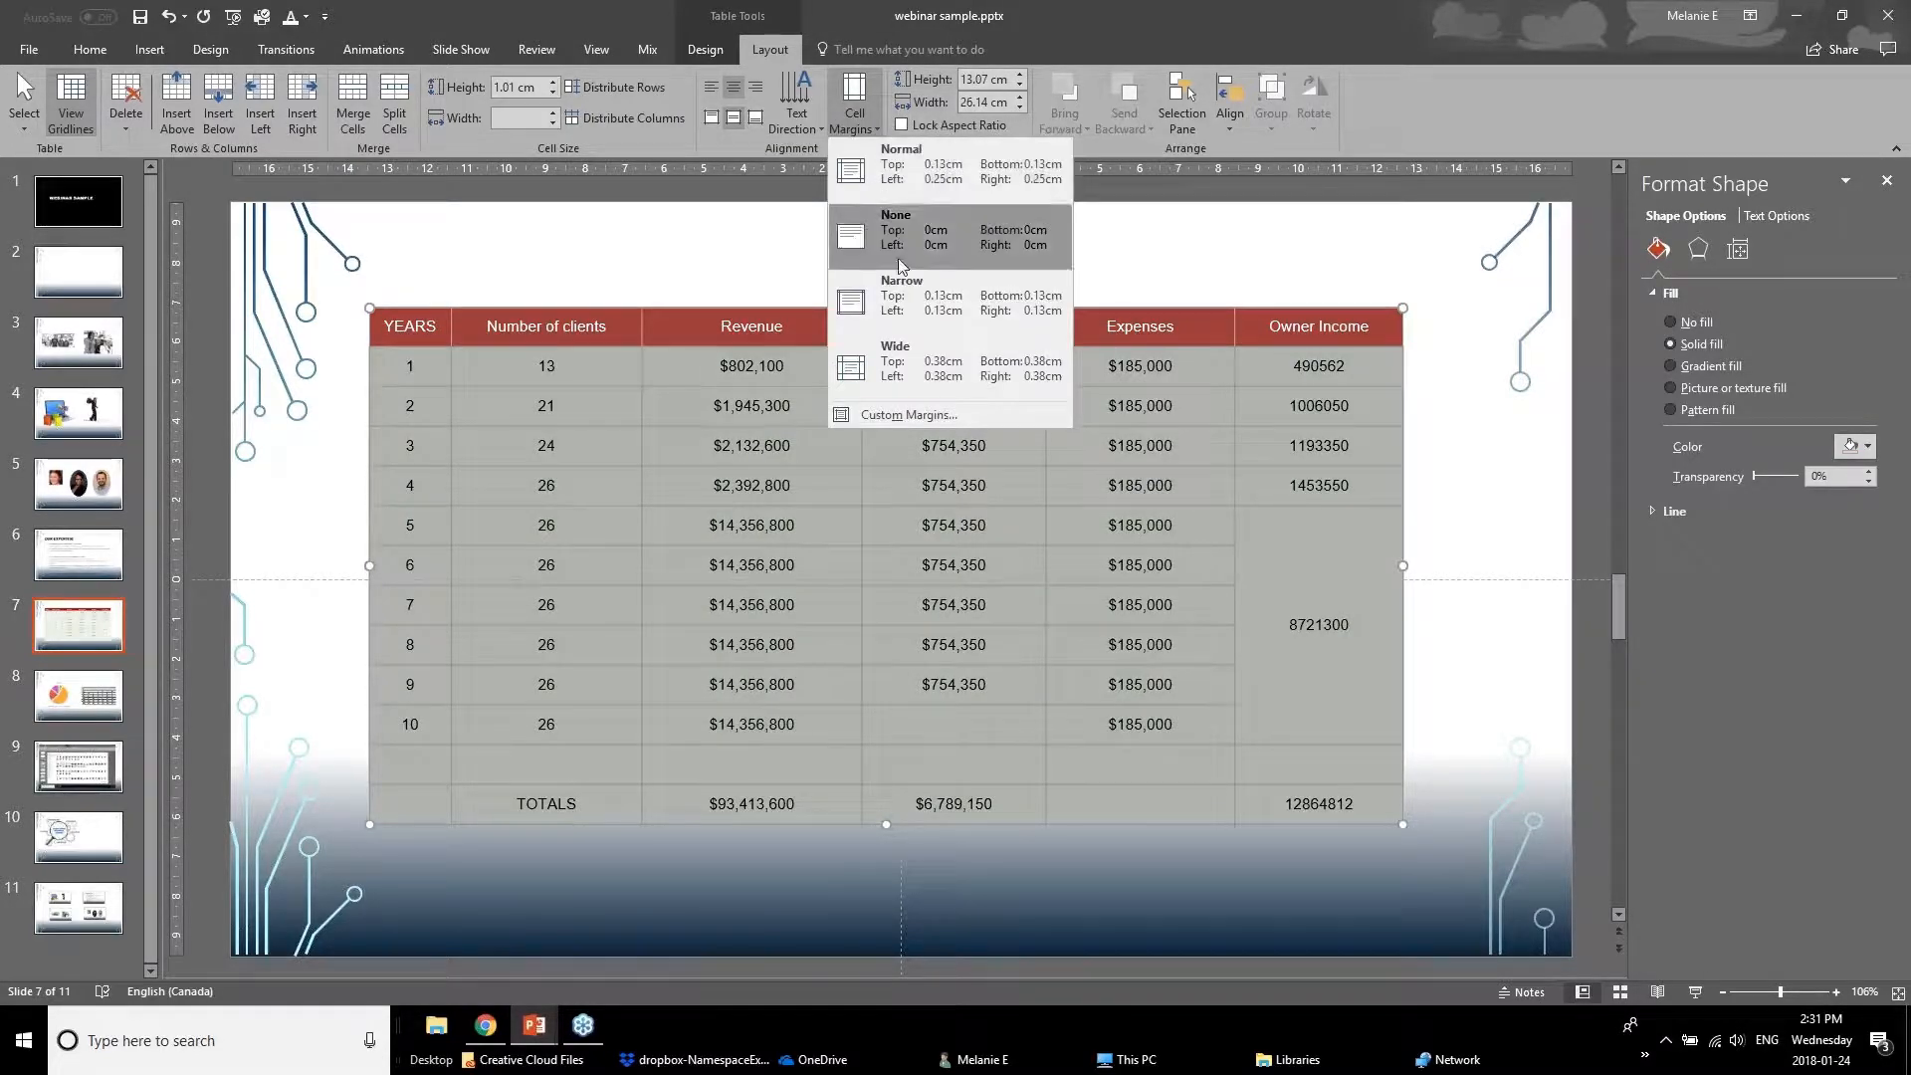
{"action": "left_click", "coordinate": [918, 326]}
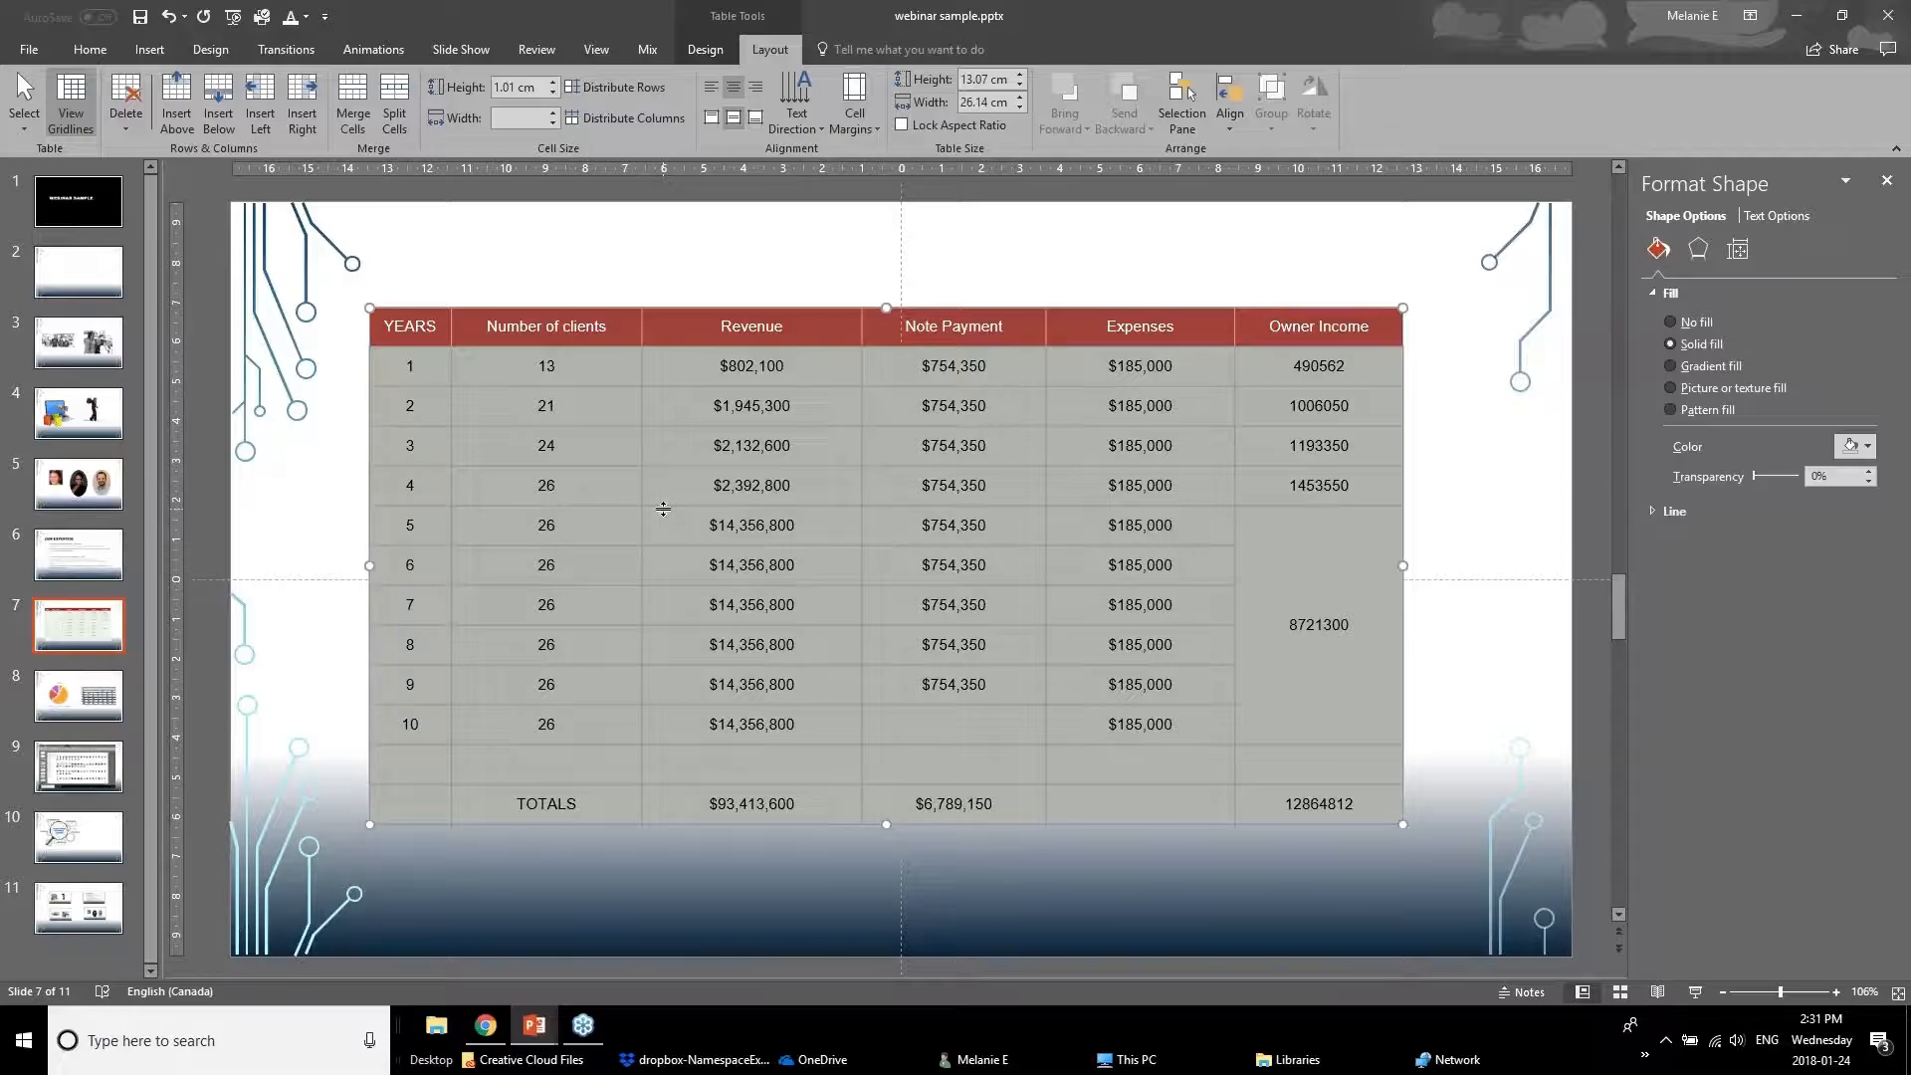
{"action": "left_click", "coordinate": [774, 366]}
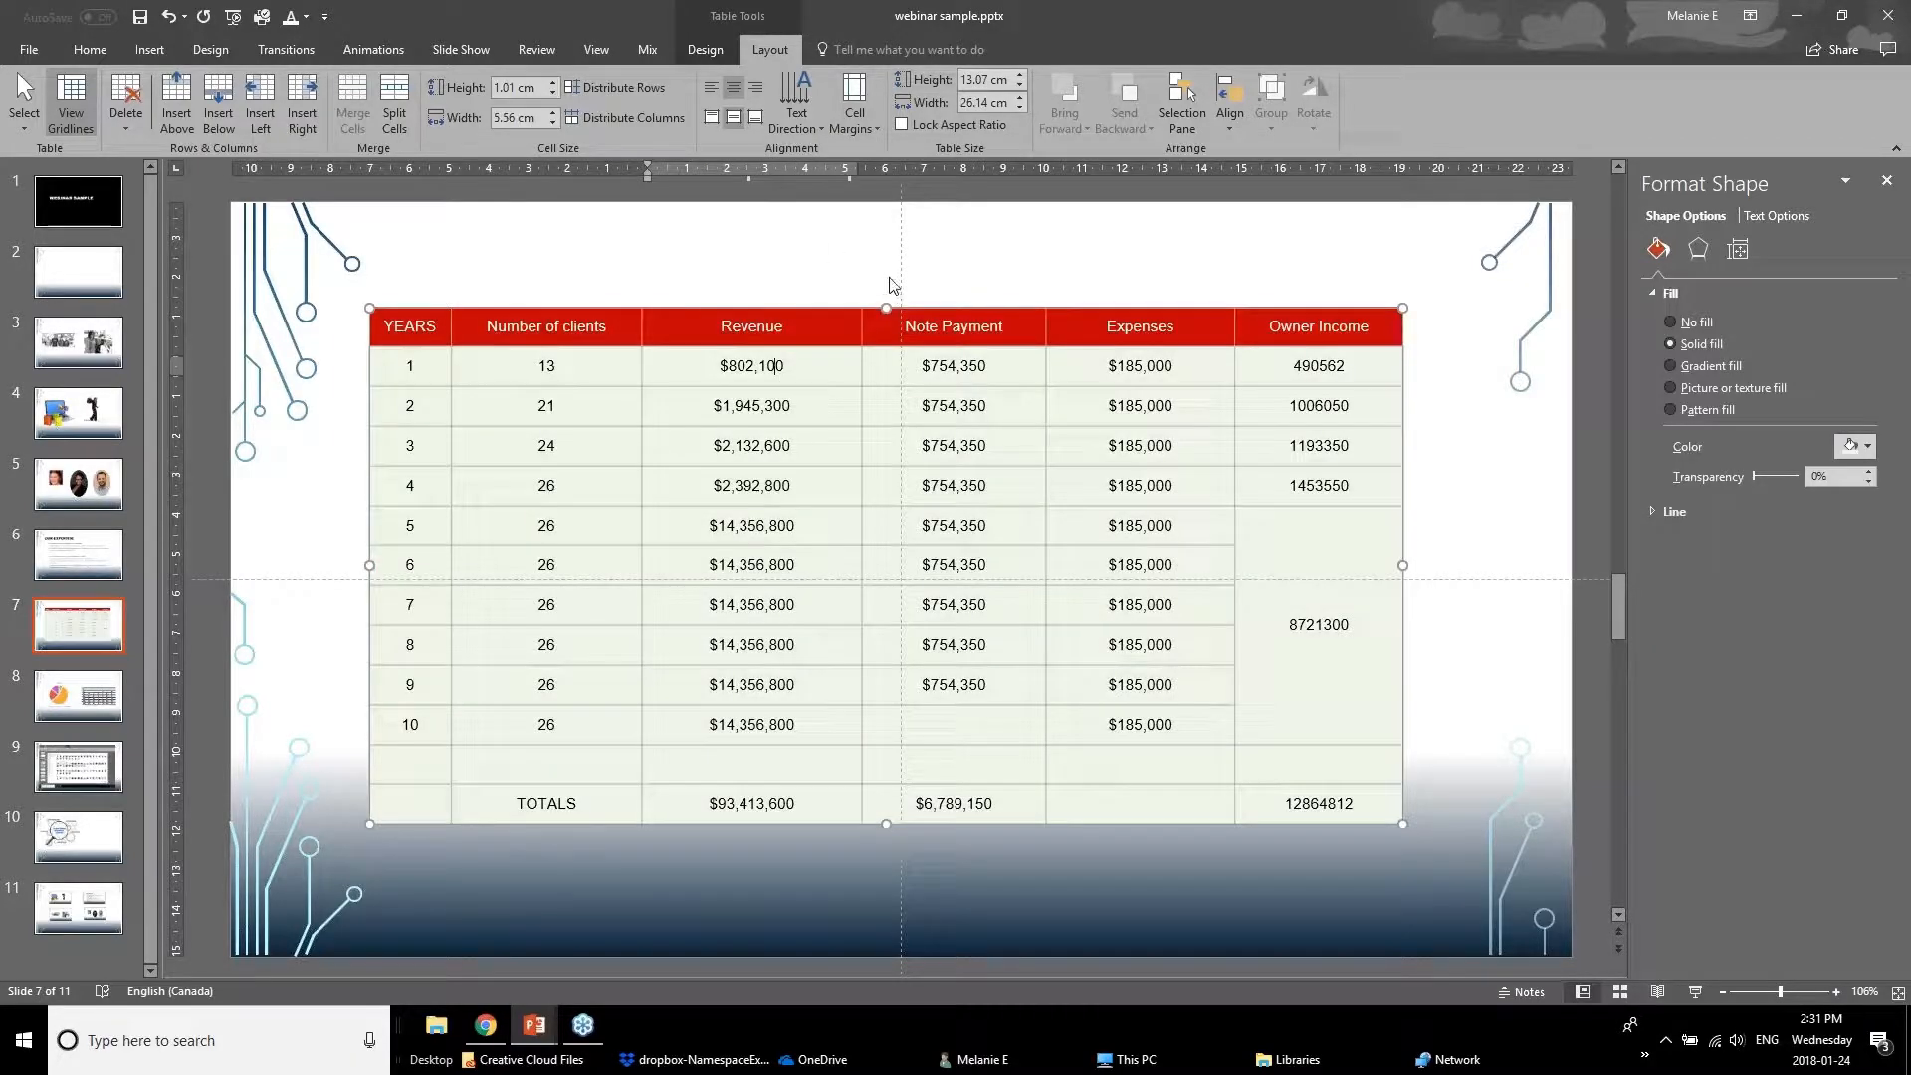
Select the whole slide 7 table and show its text box settings for alignment, text direction and margins.
{"action": "left_click", "coordinate": [786, 309]}
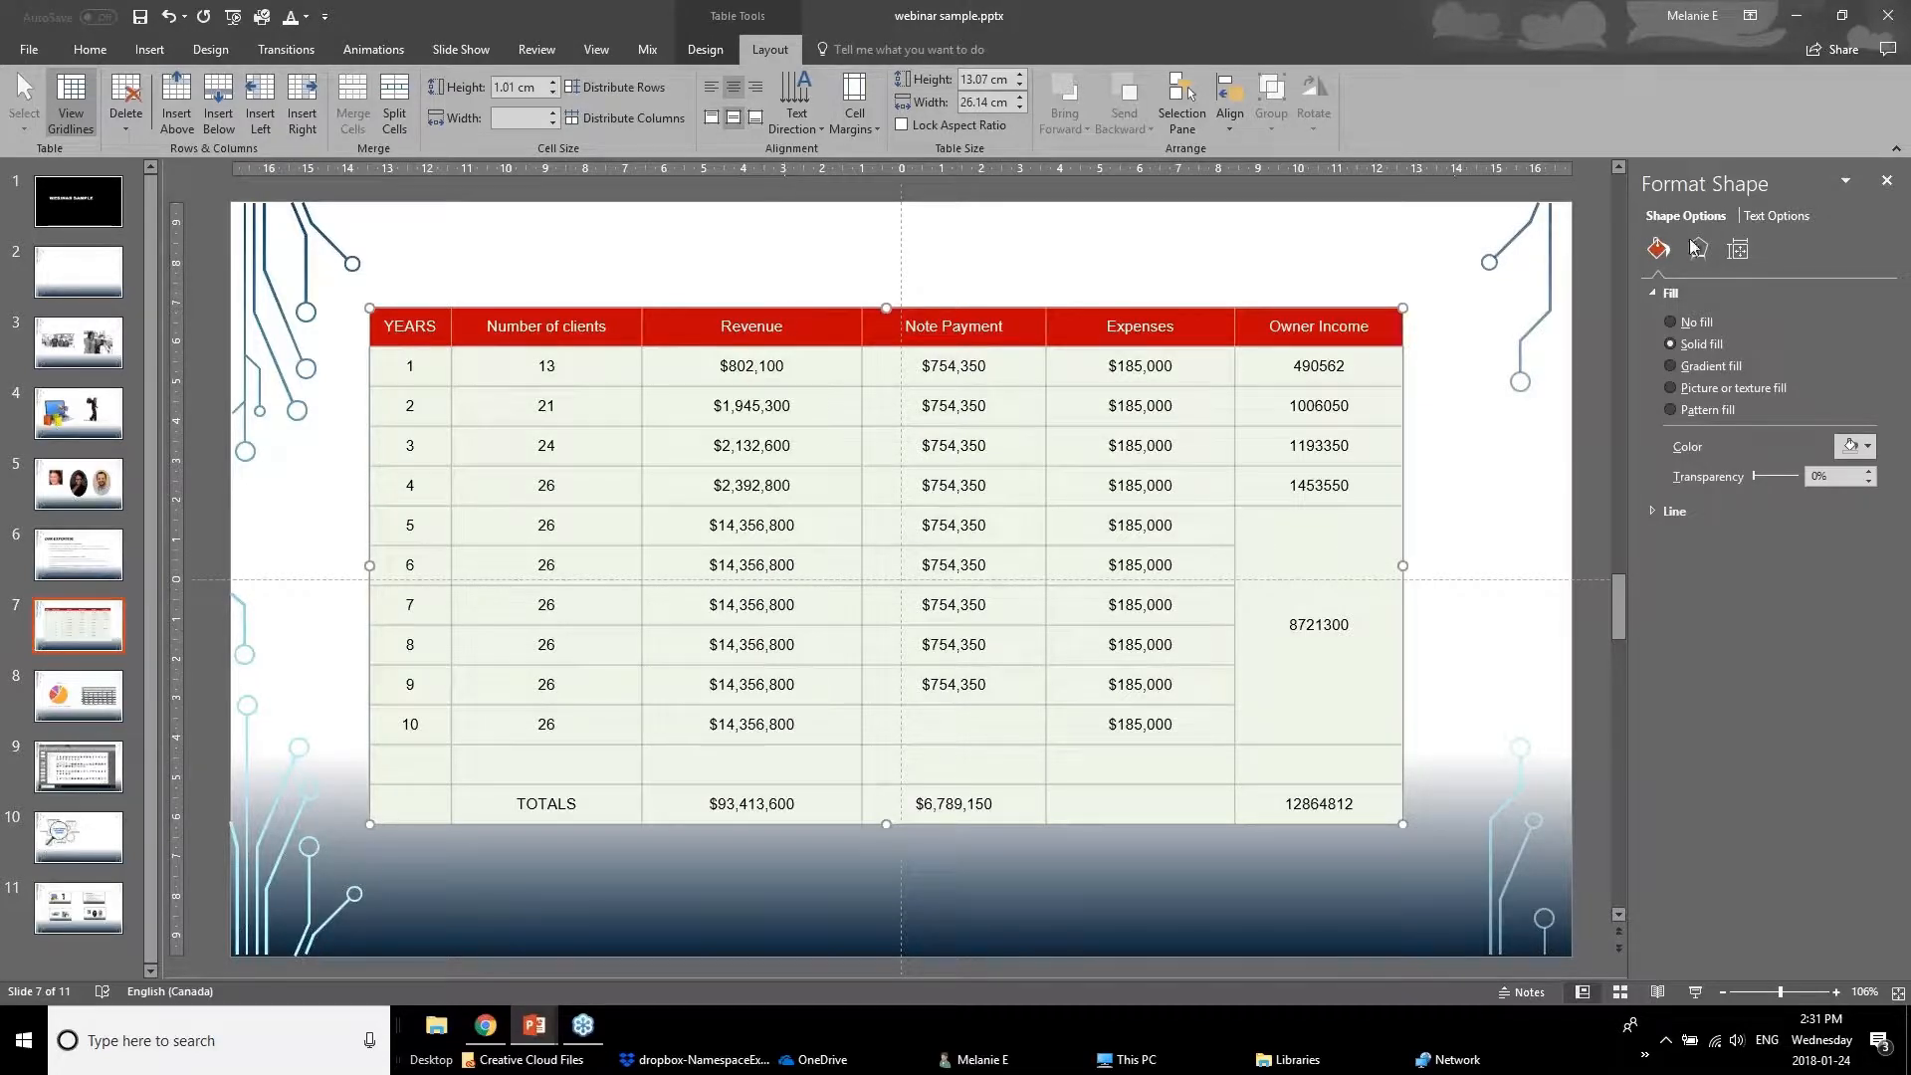
{"action": "right_click", "coordinate": [1291, 306]}
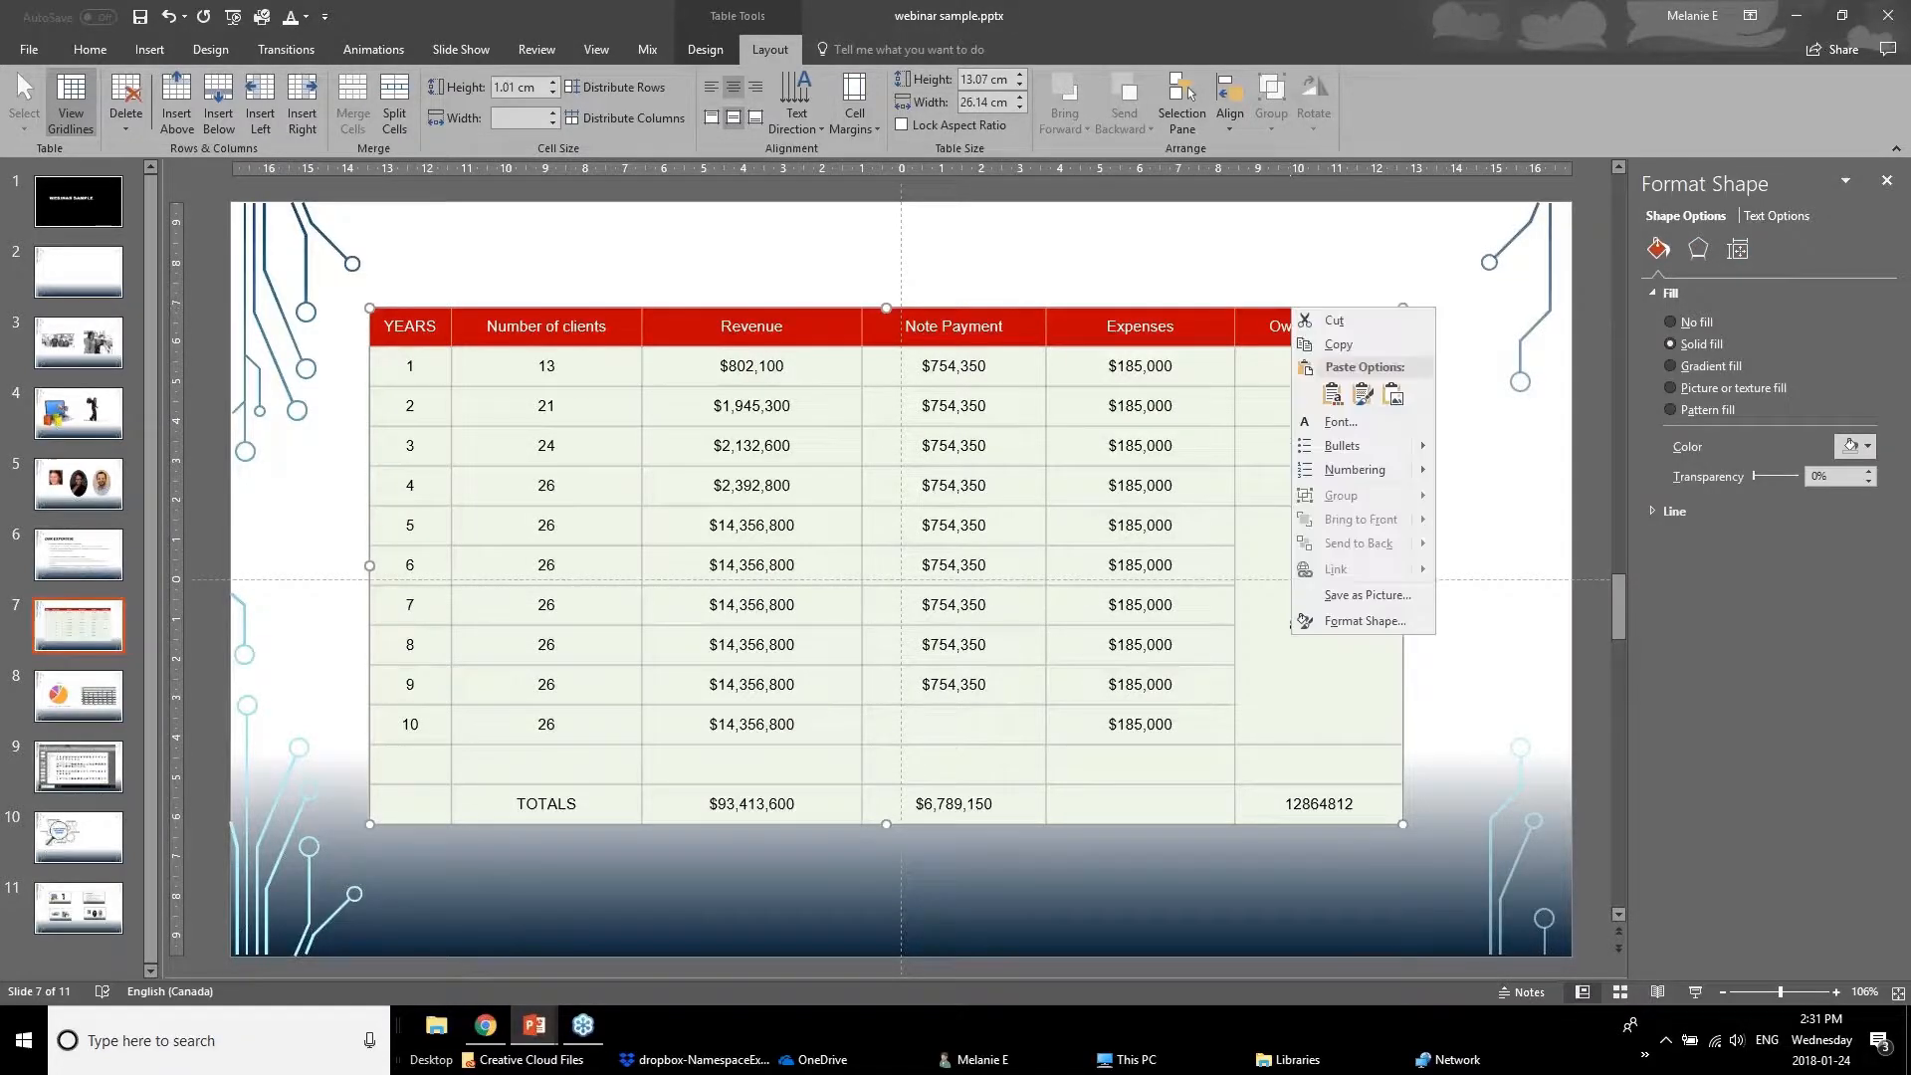
{"action": "left_click", "coordinate": [1335, 630]}
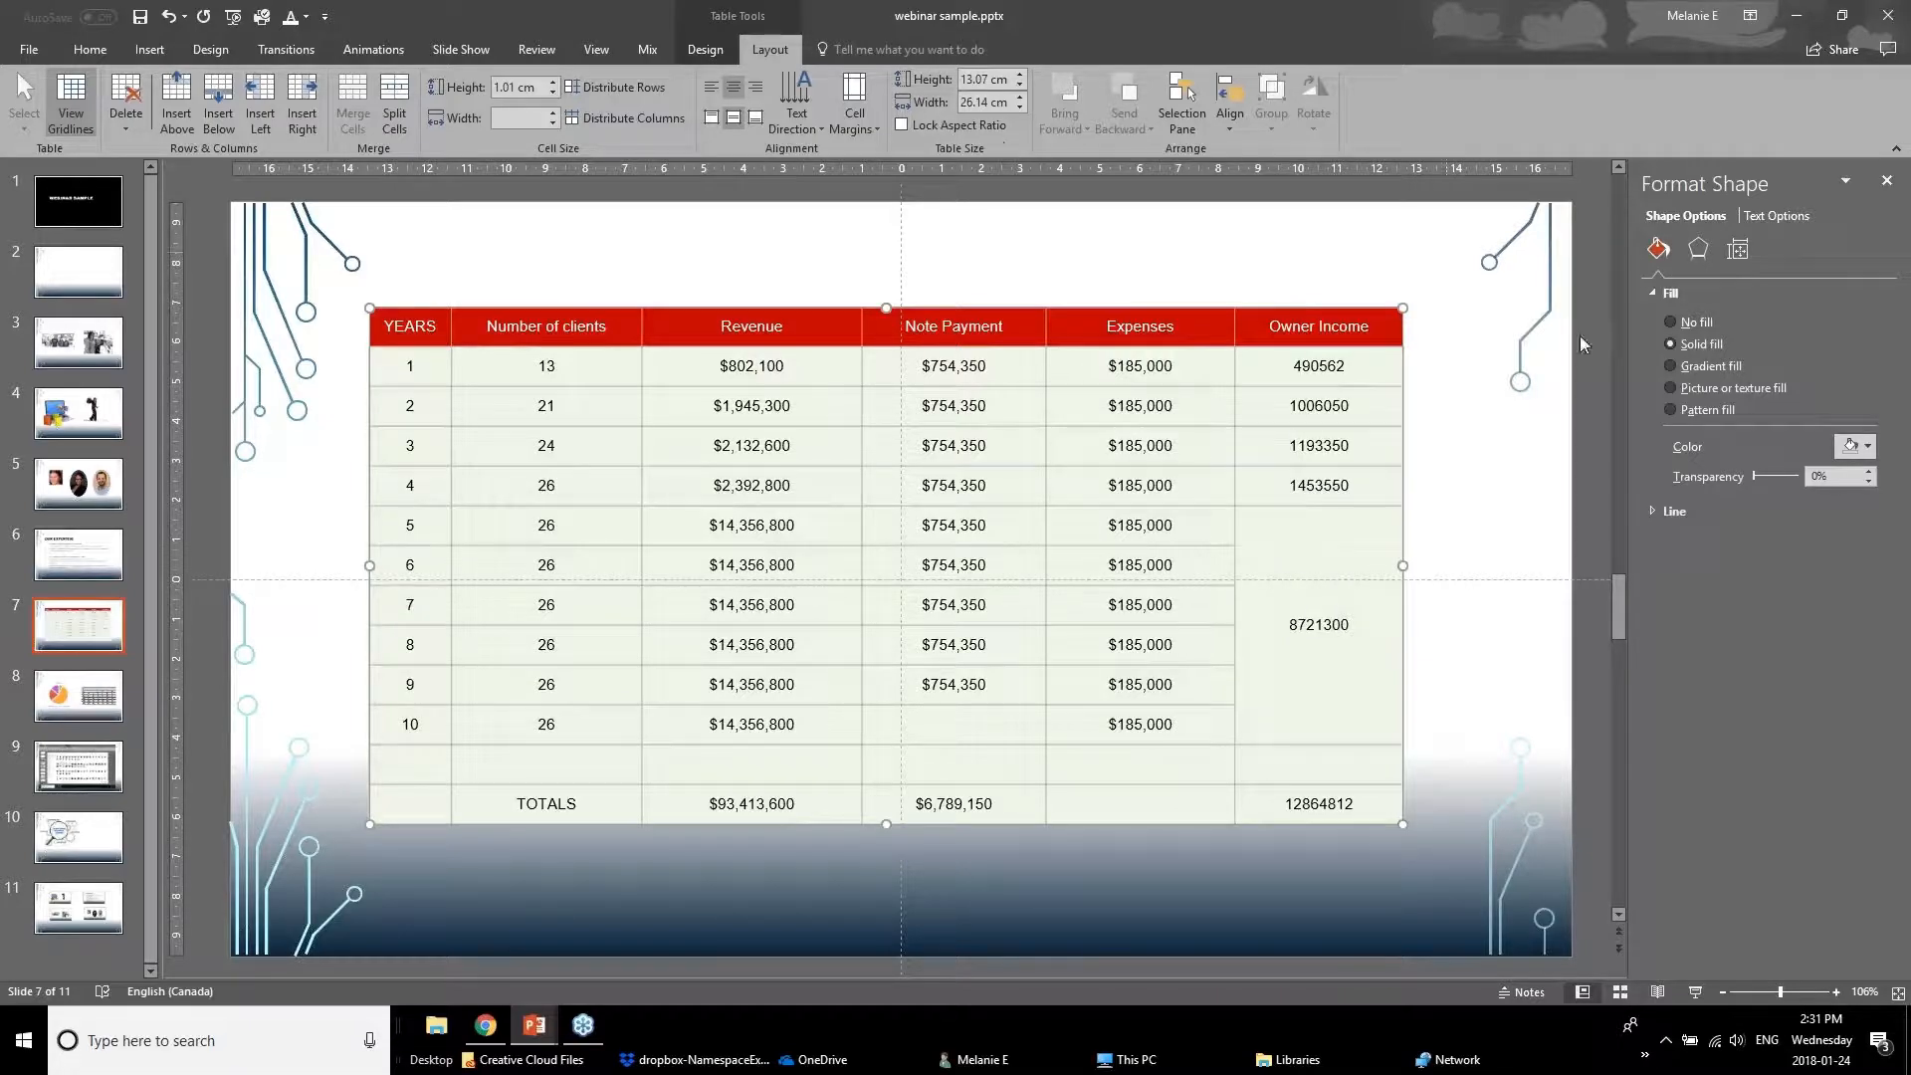
{"action": "left_click", "coordinate": [1771, 218]}
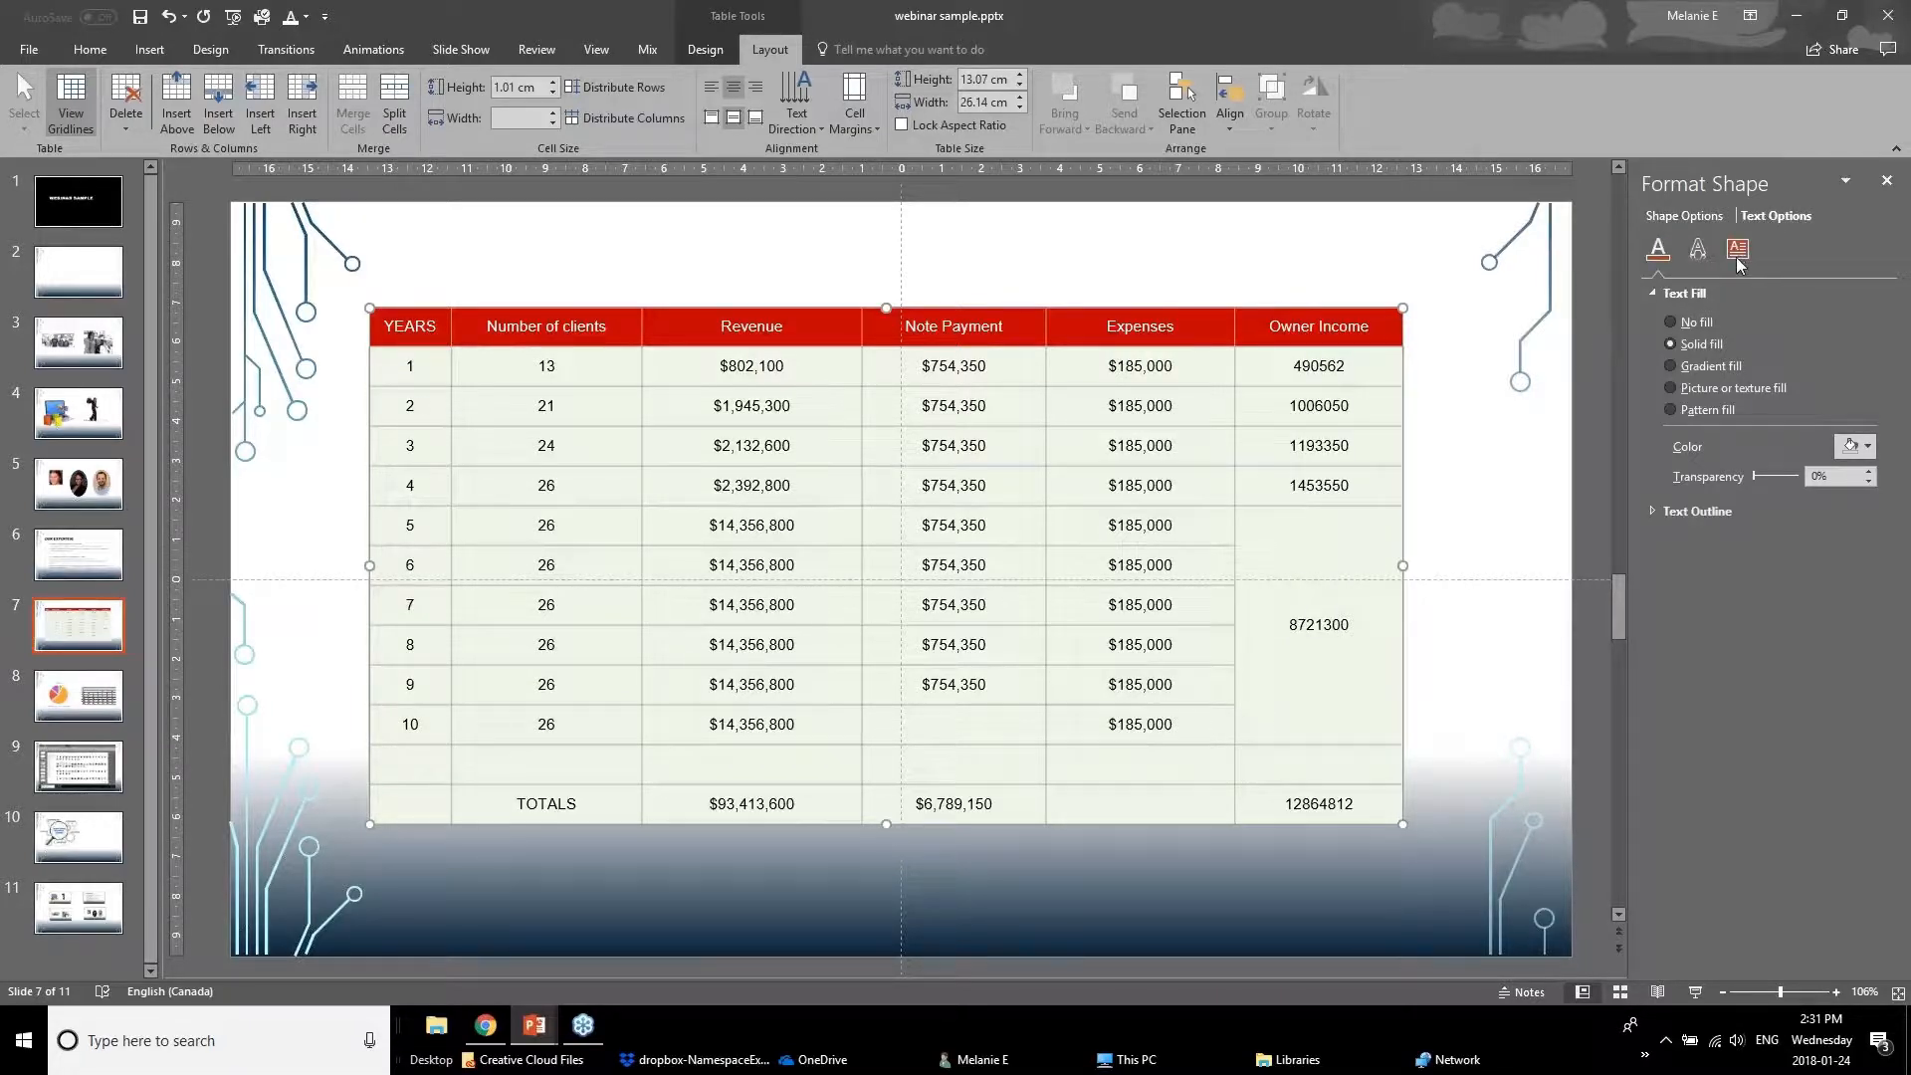
{"action": "left_click", "coordinate": [1737, 249]}
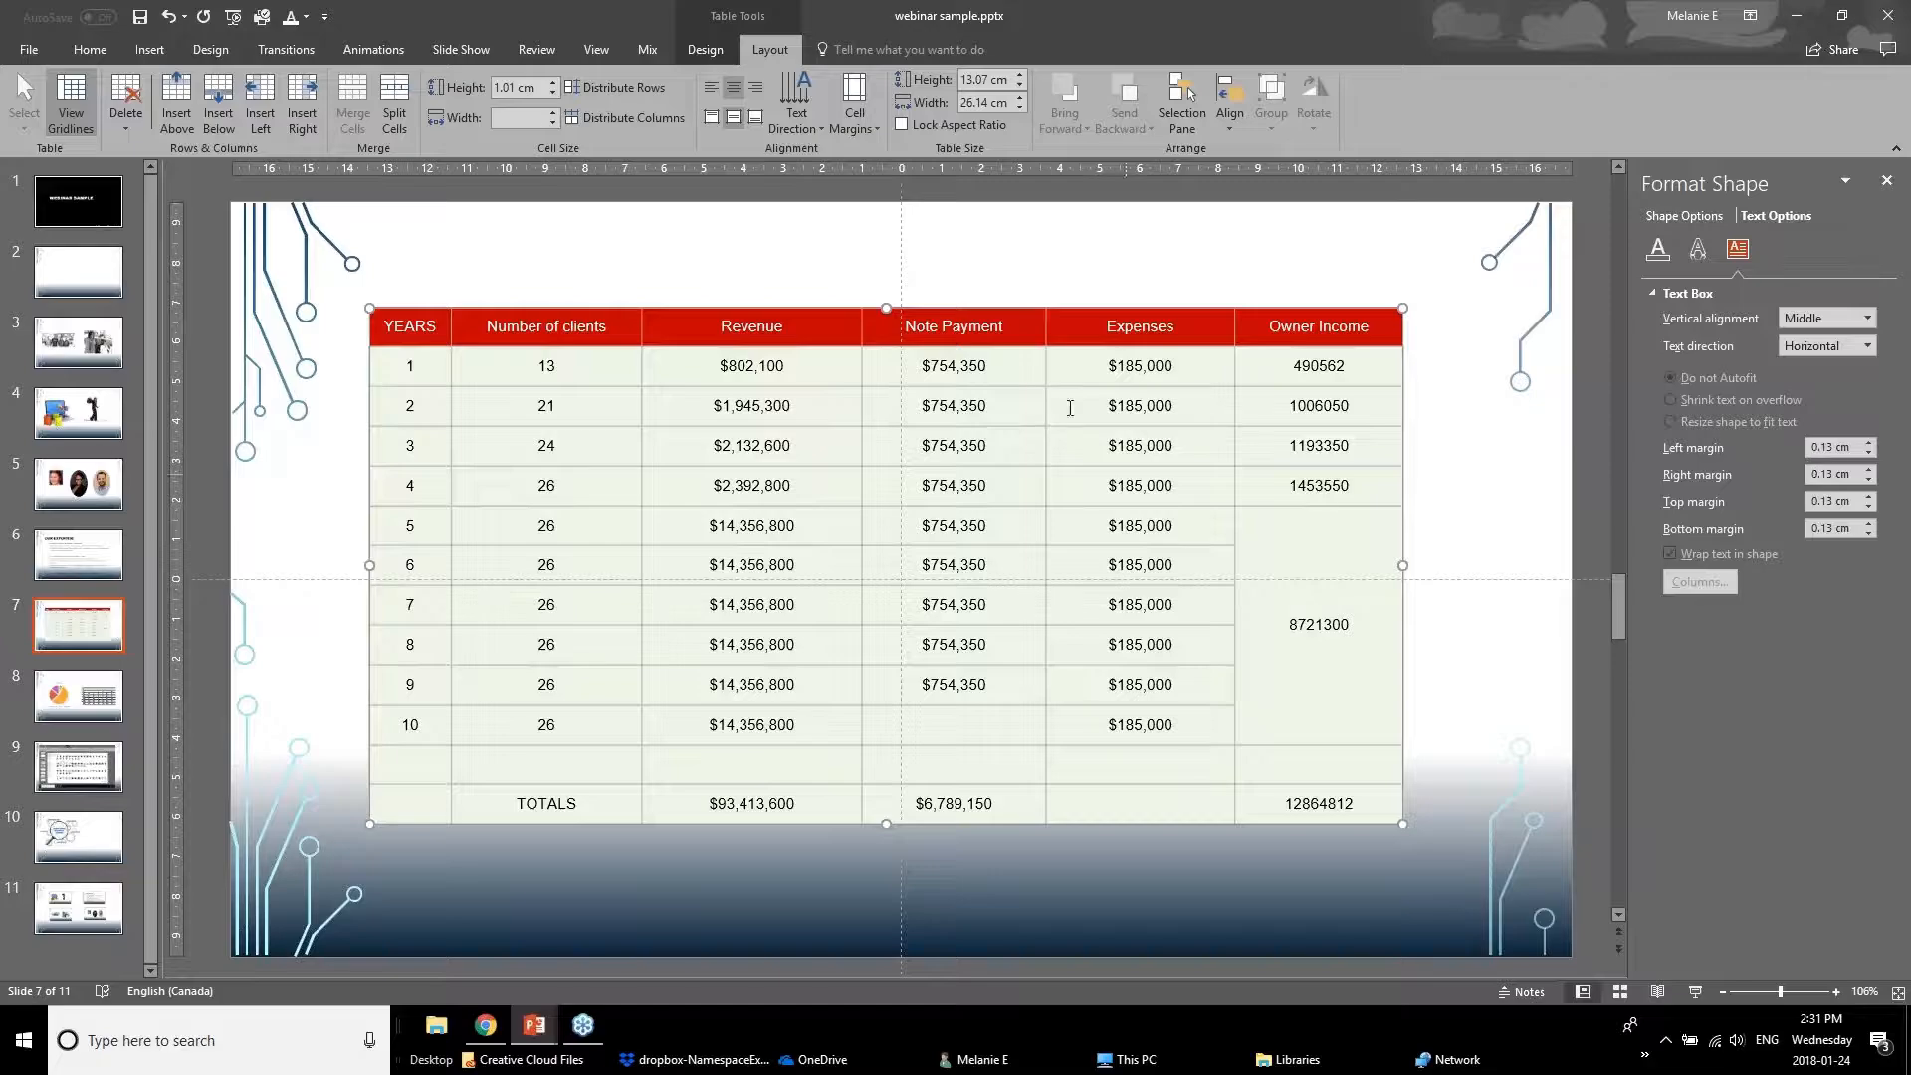
{"action": "left_click", "coordinate": [1108, 445]}
{"action": "left_click", "coordinate": [1106, 522]}
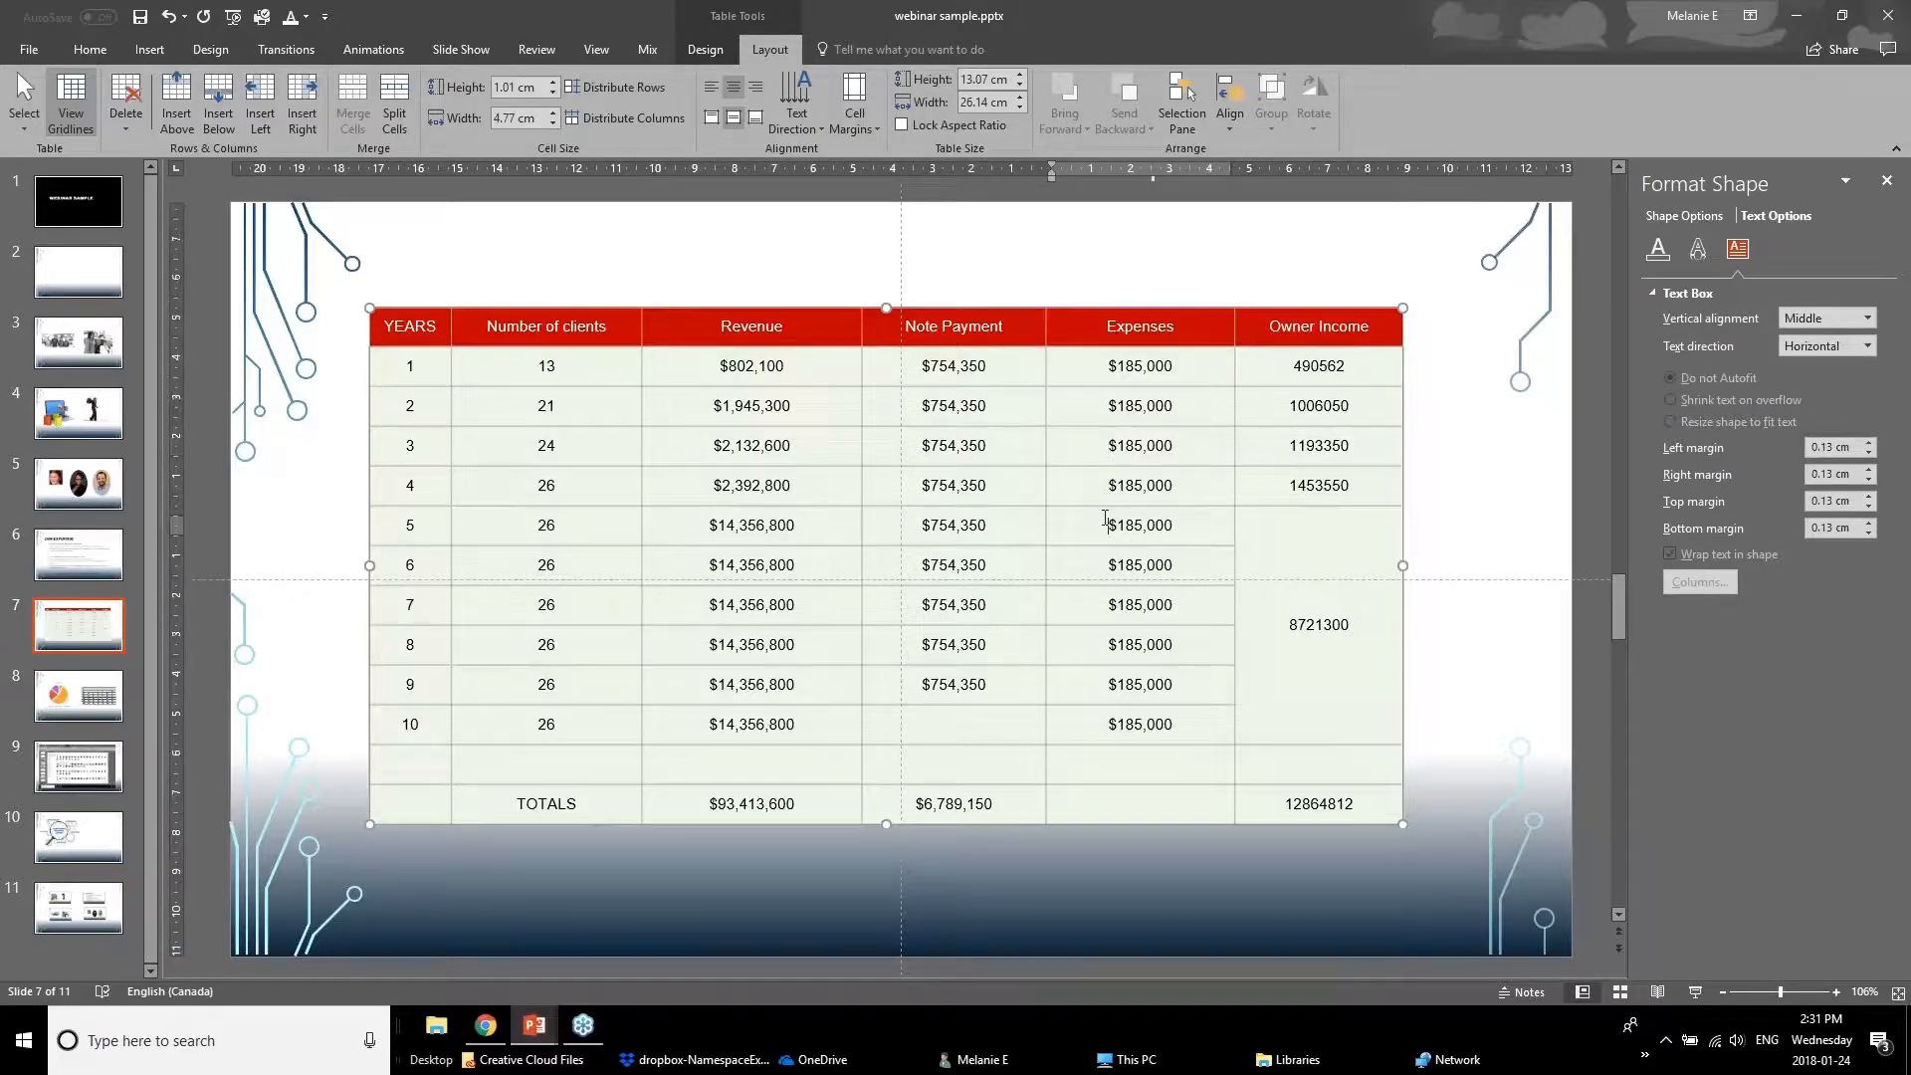
{"action": "left_click_drag", "start_coordinate": [1268, 546], "coordinate": [1290, 743]}
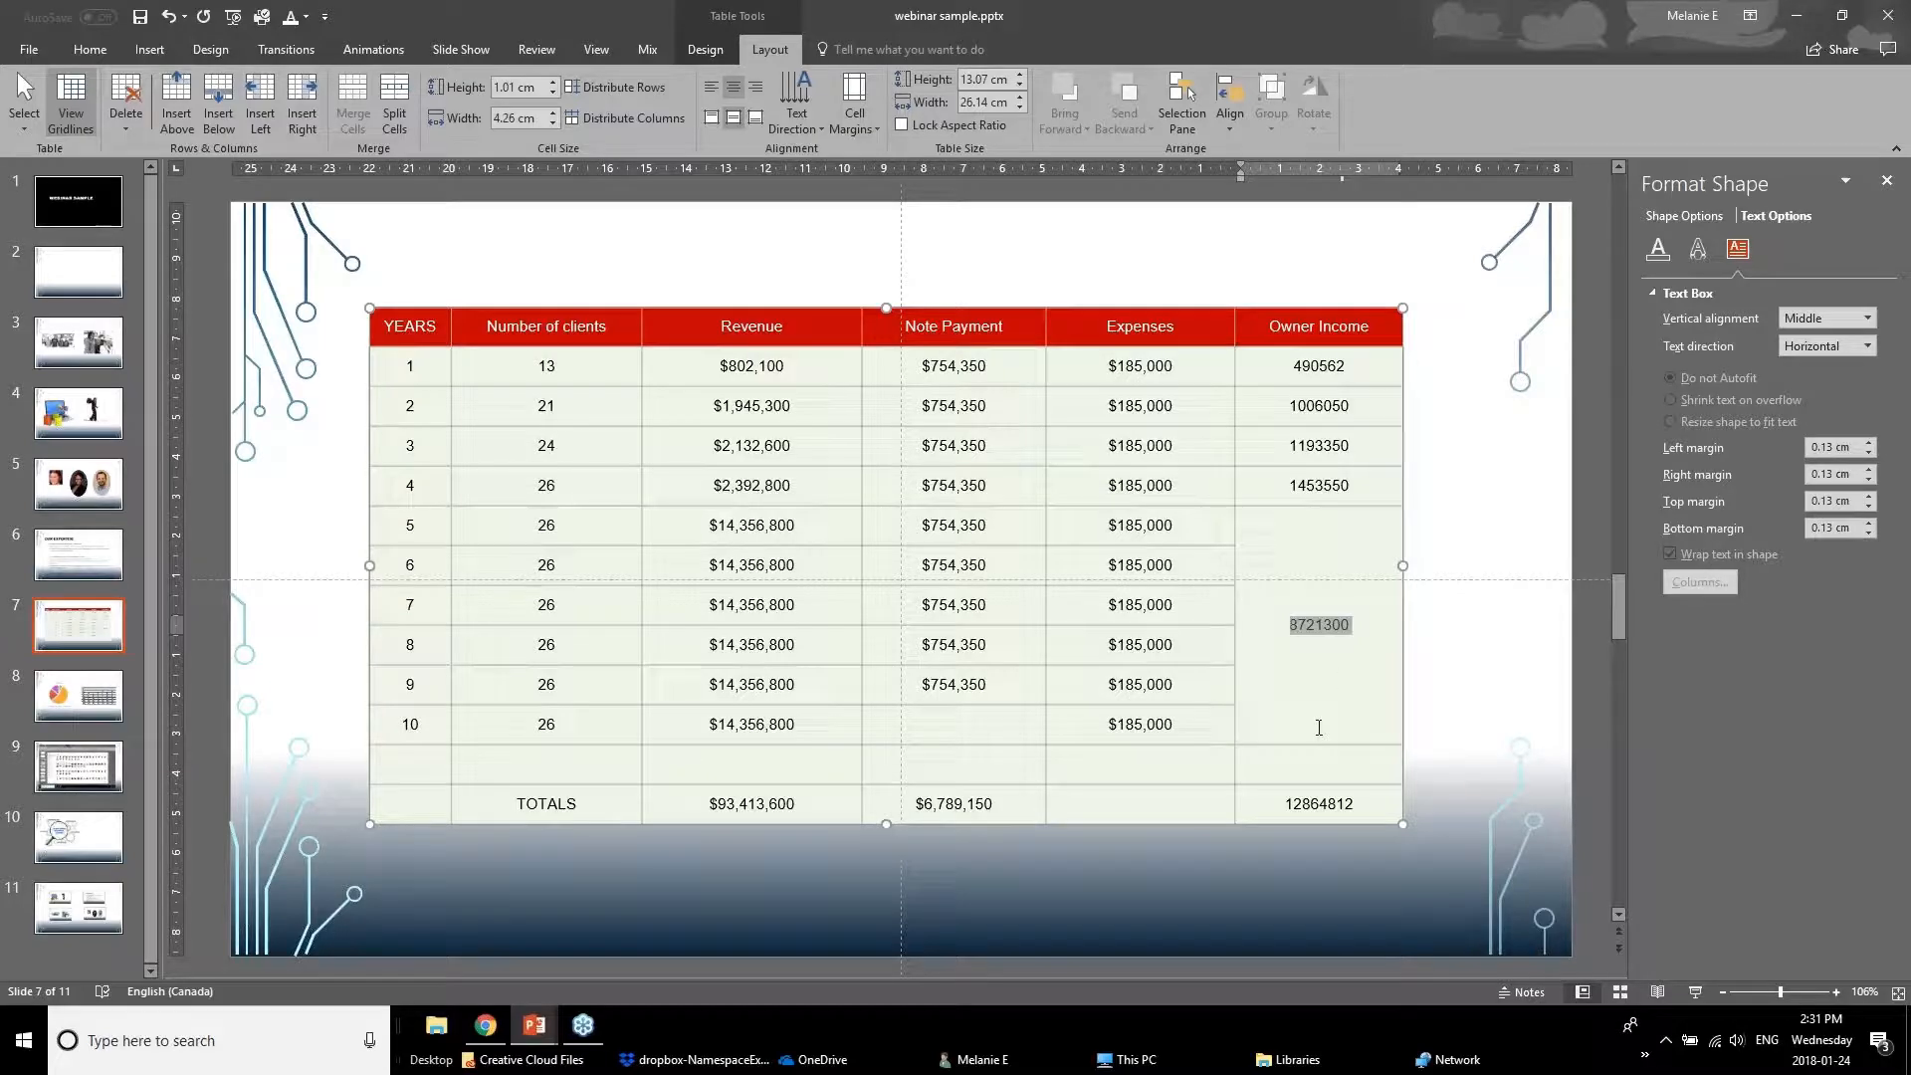
{"action": "left_click_drag", "start_coordinate": [1334, 806], "coordinate": [431, 811]}
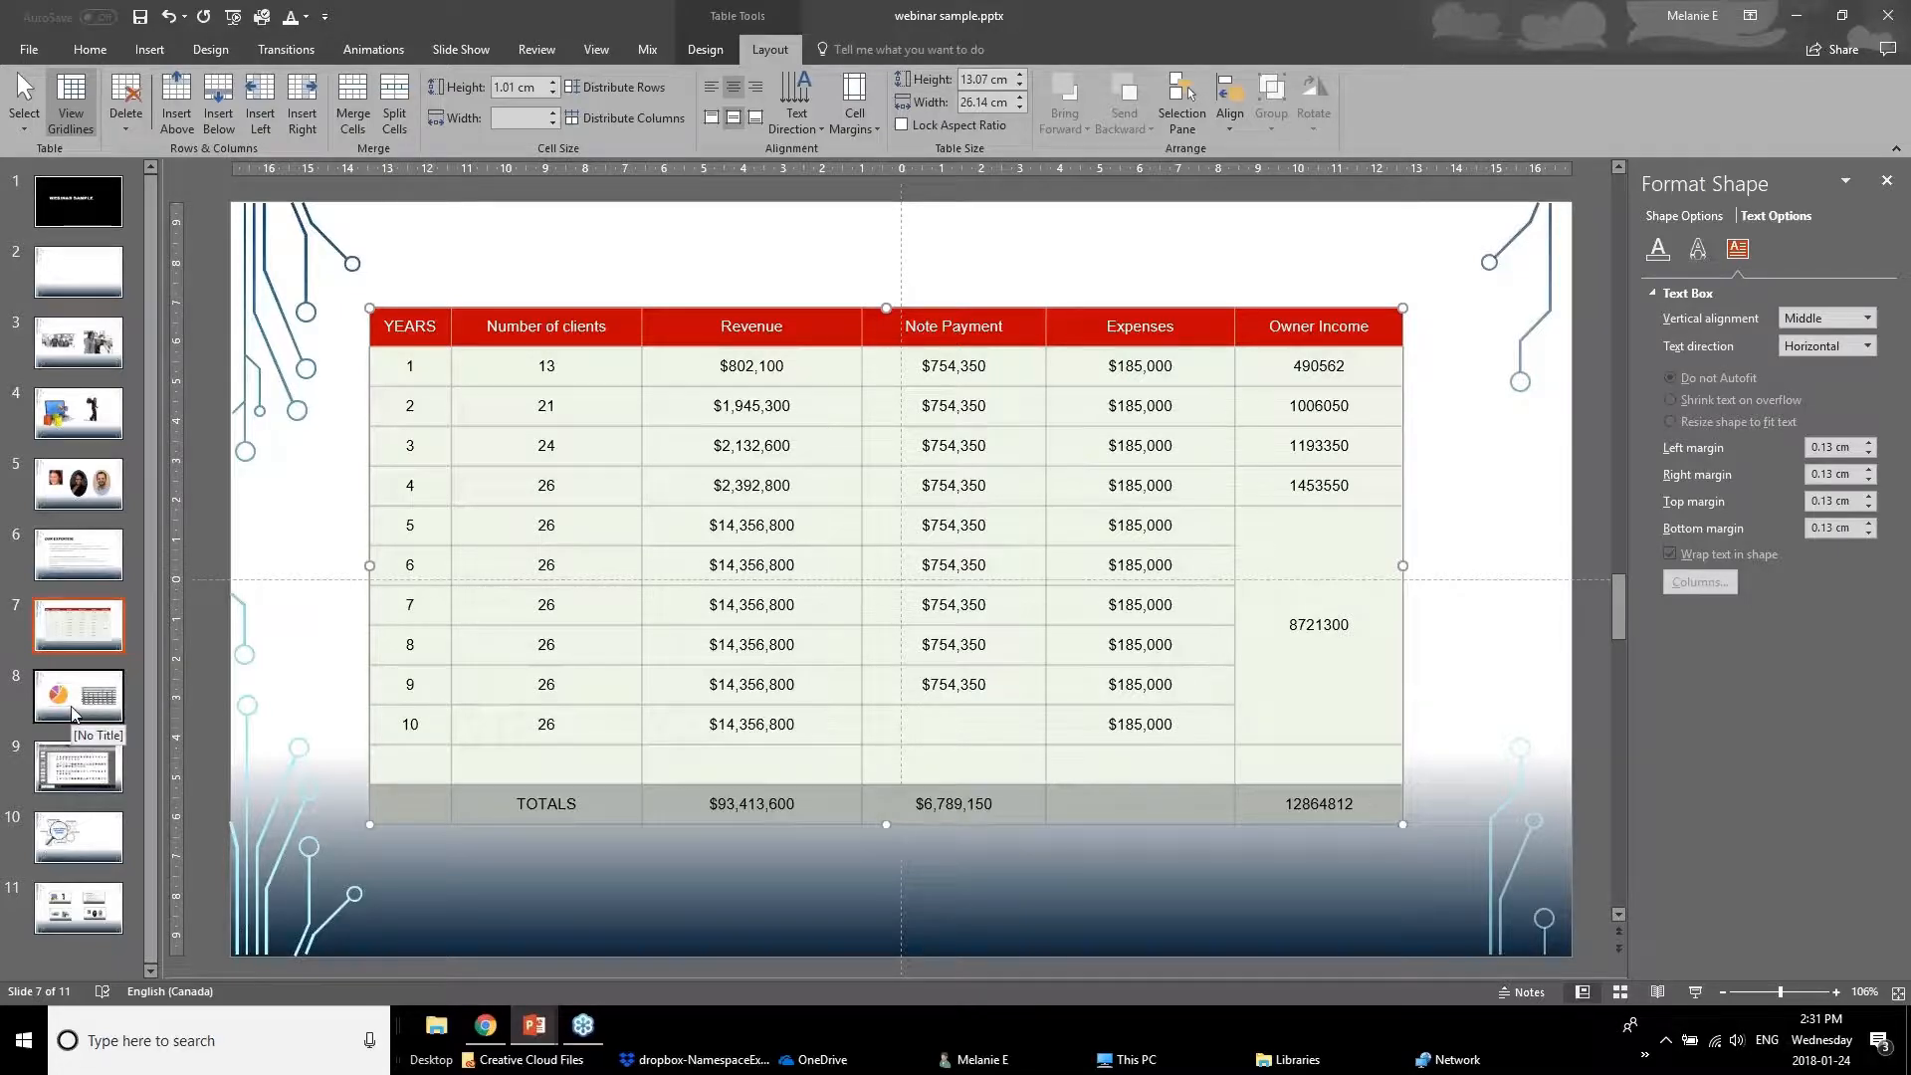
Switch to Powerpoint Webinar January 2018 v1.pptx and show slide 14, Better Looking Graphs.
{"action": "mouse_move", "coordinate": [535, 1025]}
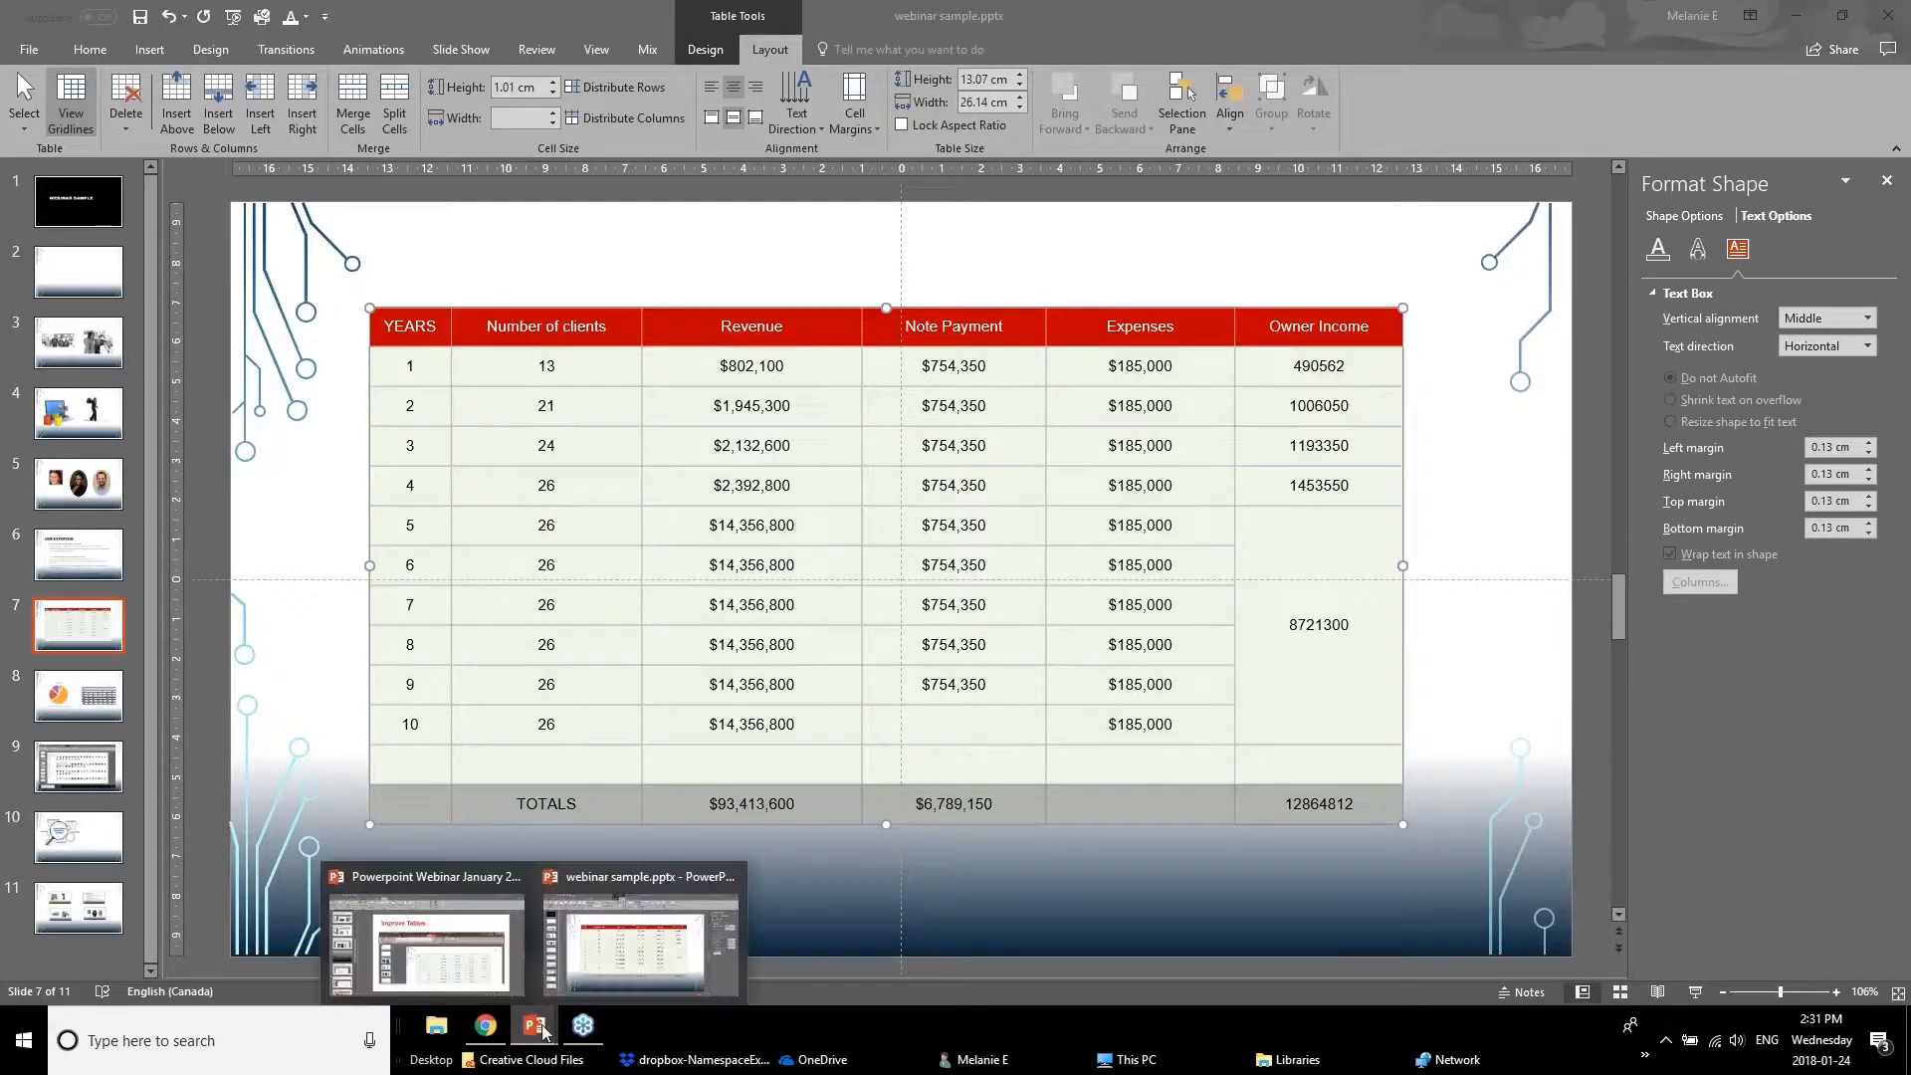
{"action": "left_click", "coordinate": [432, 939]}
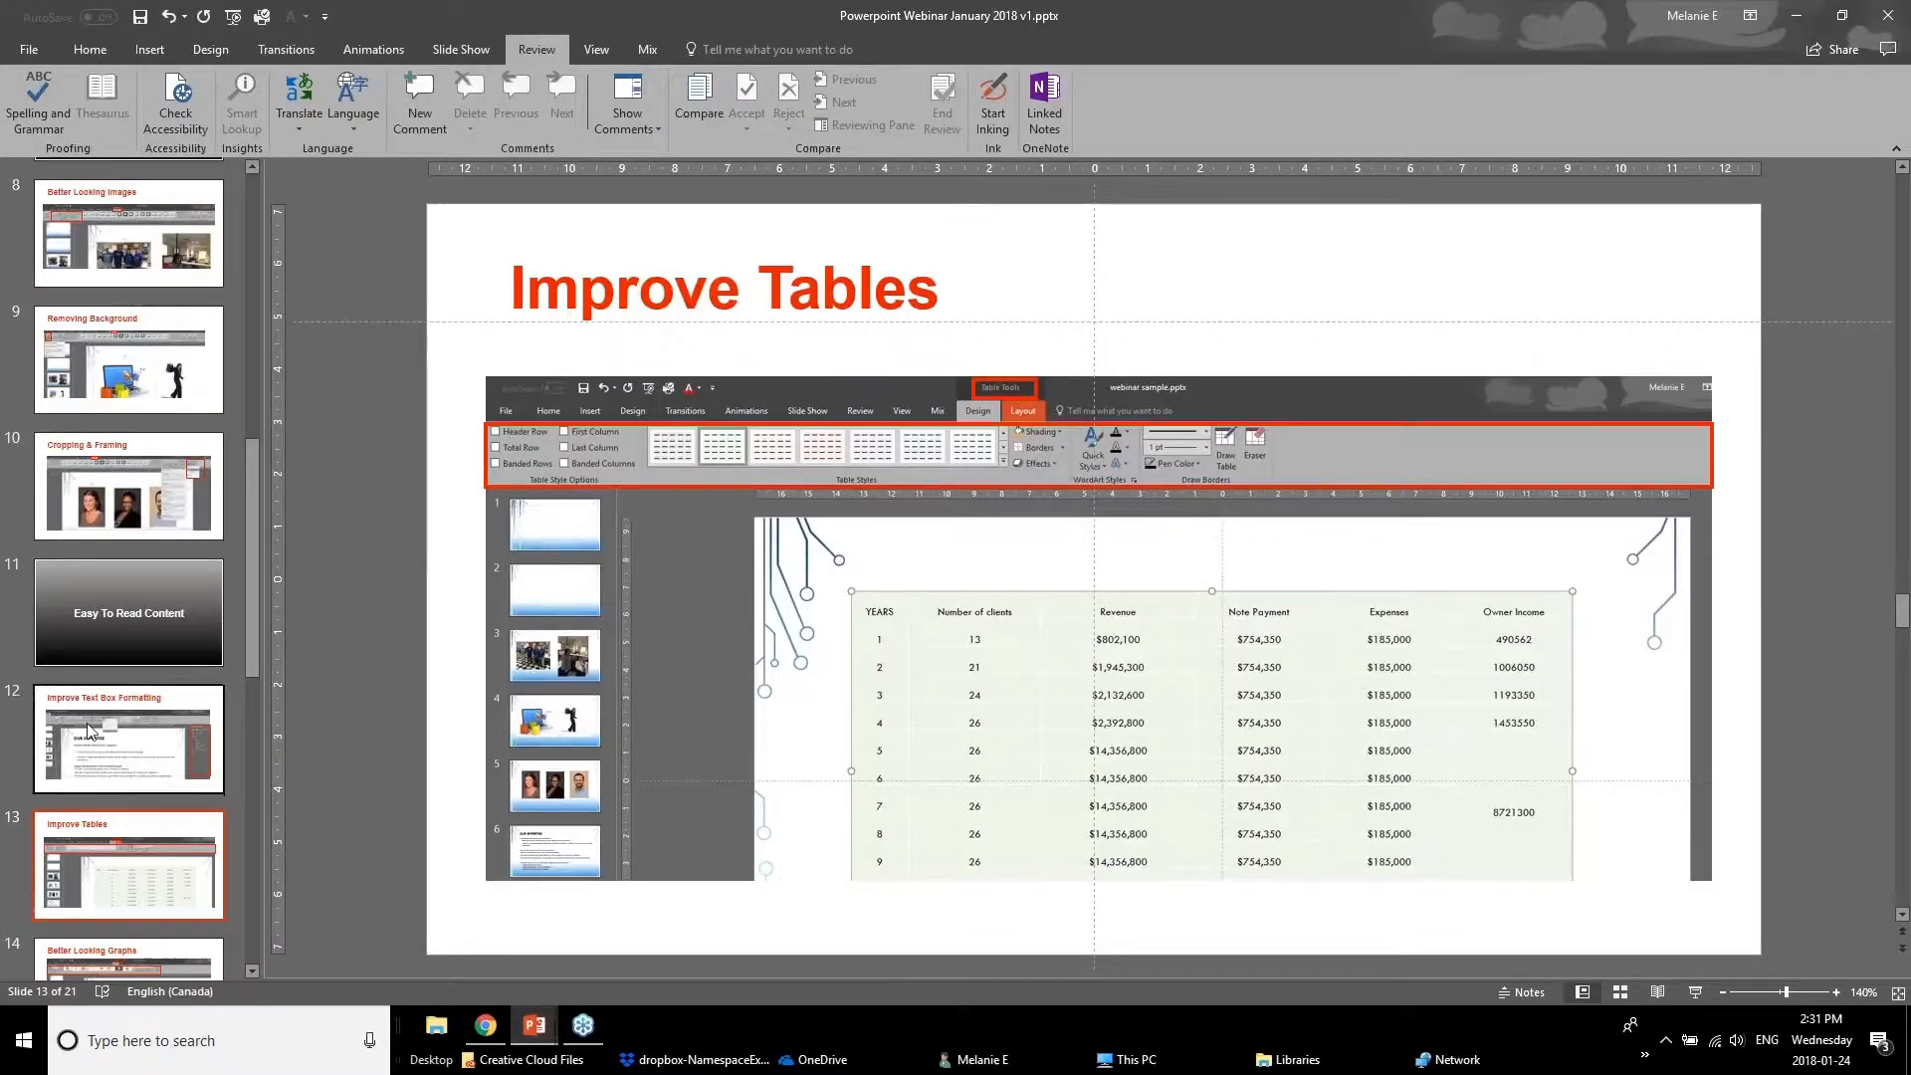
{"action": "scroll", "coordinate": [83, 786], "scroll_direction": "down", "scroll_amount": 1}
{"action": "left_click", "coordinate": [89, 836]}
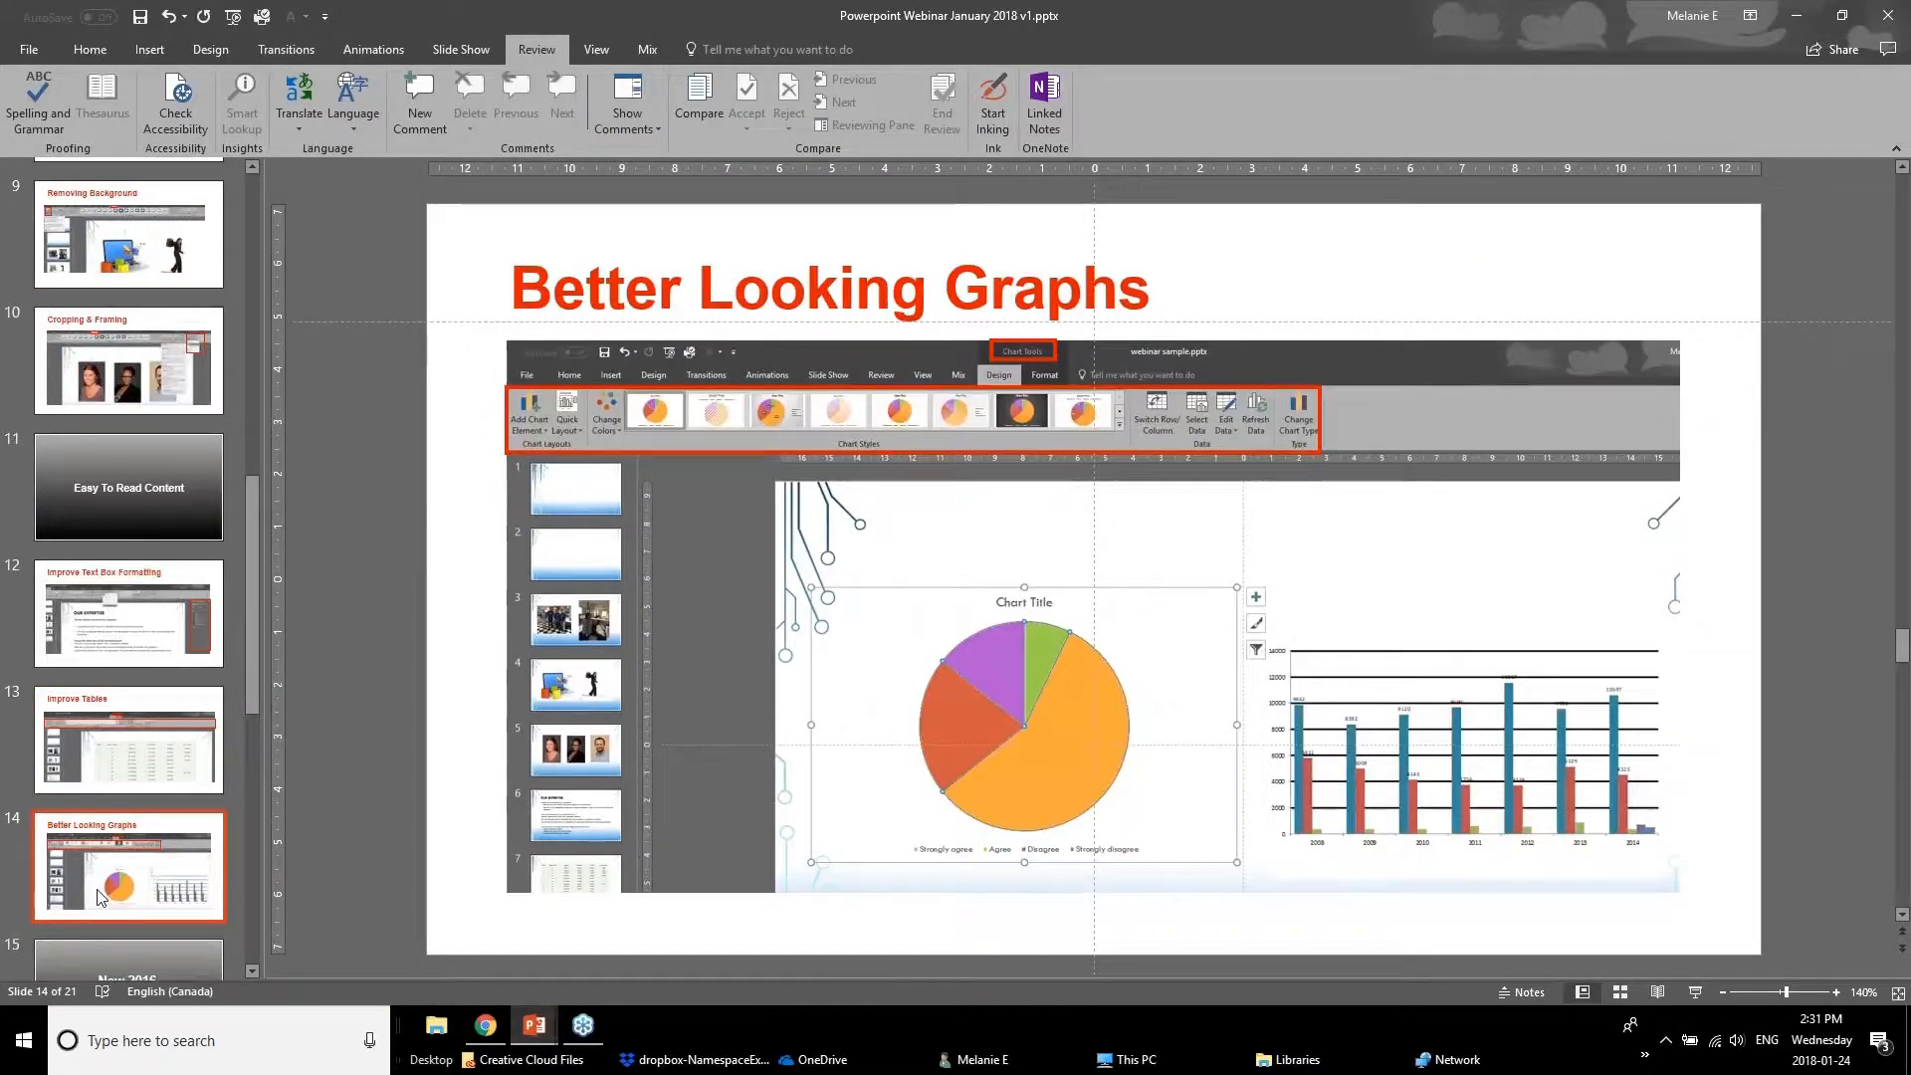
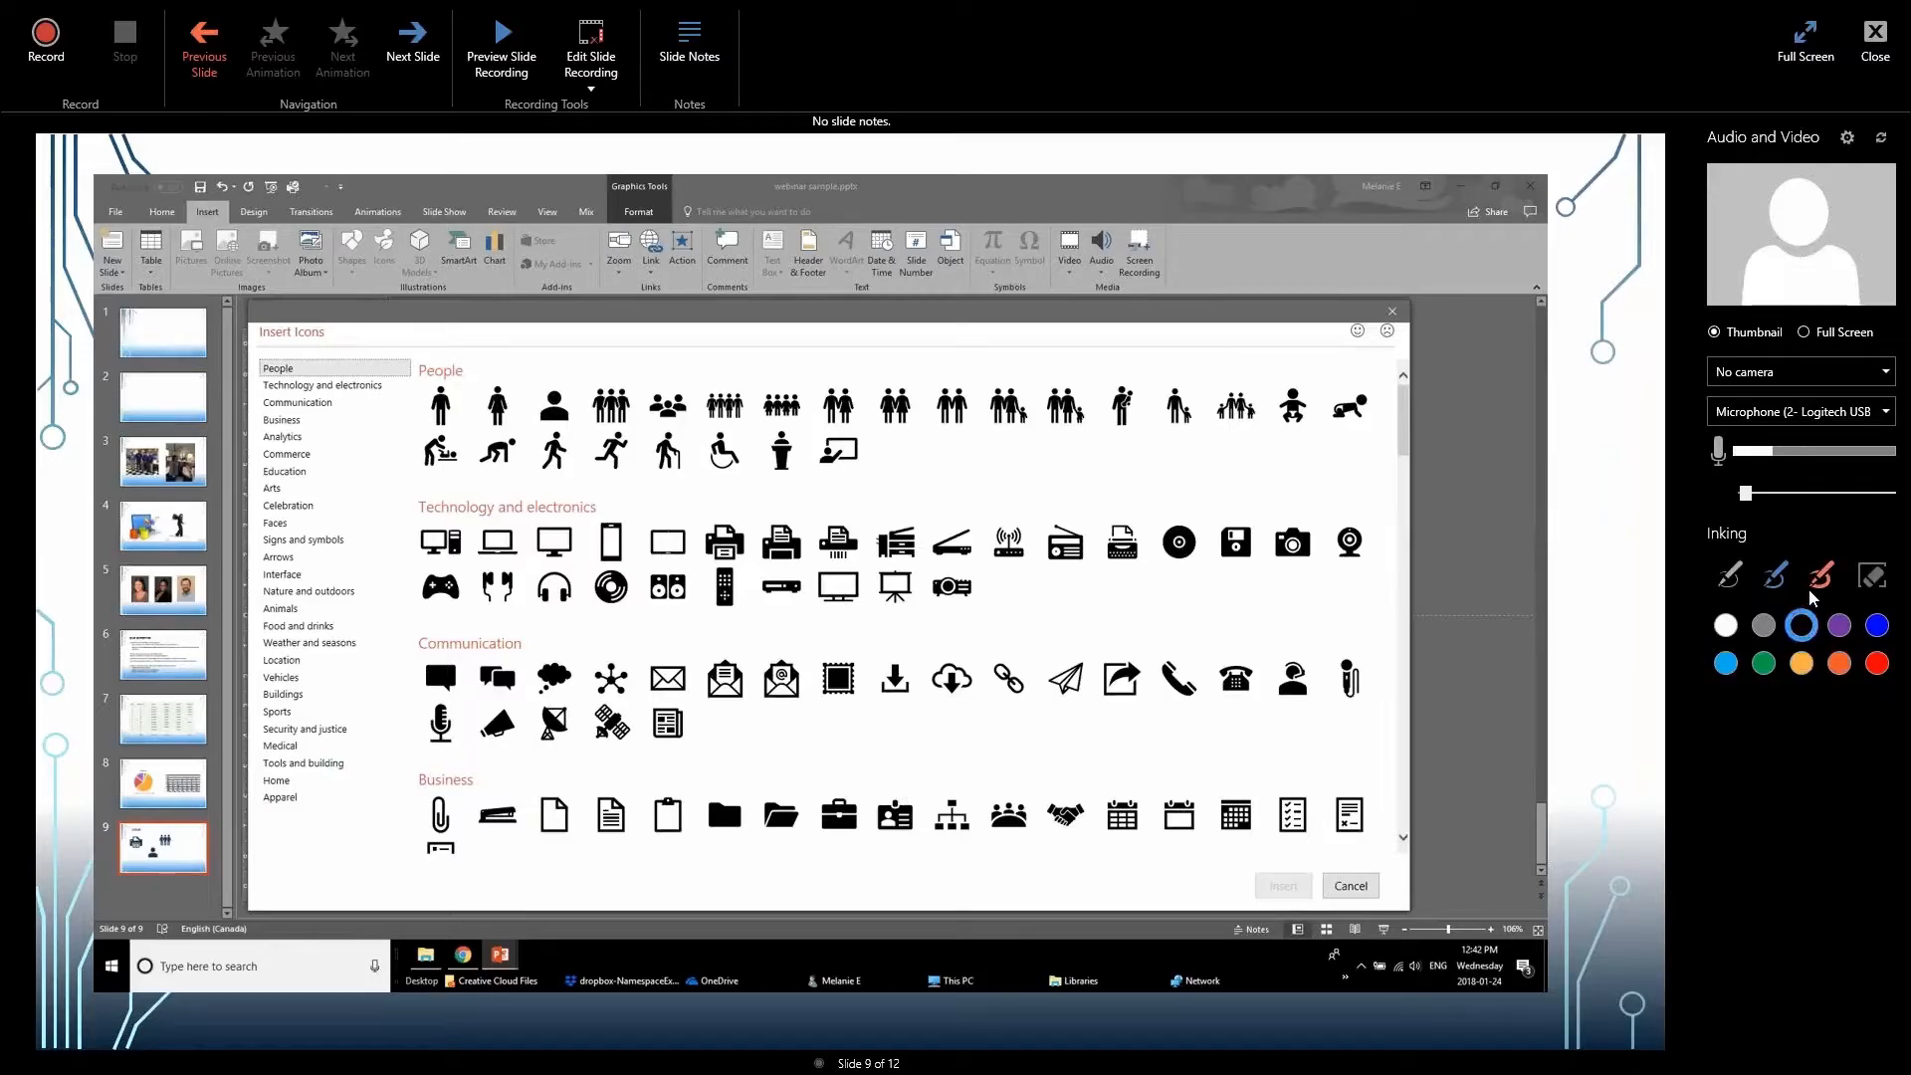
Set the inking colour to orange and choose the first pen for the slide recording.
{"action": "left_click", "coordinate": [1839, 661]}
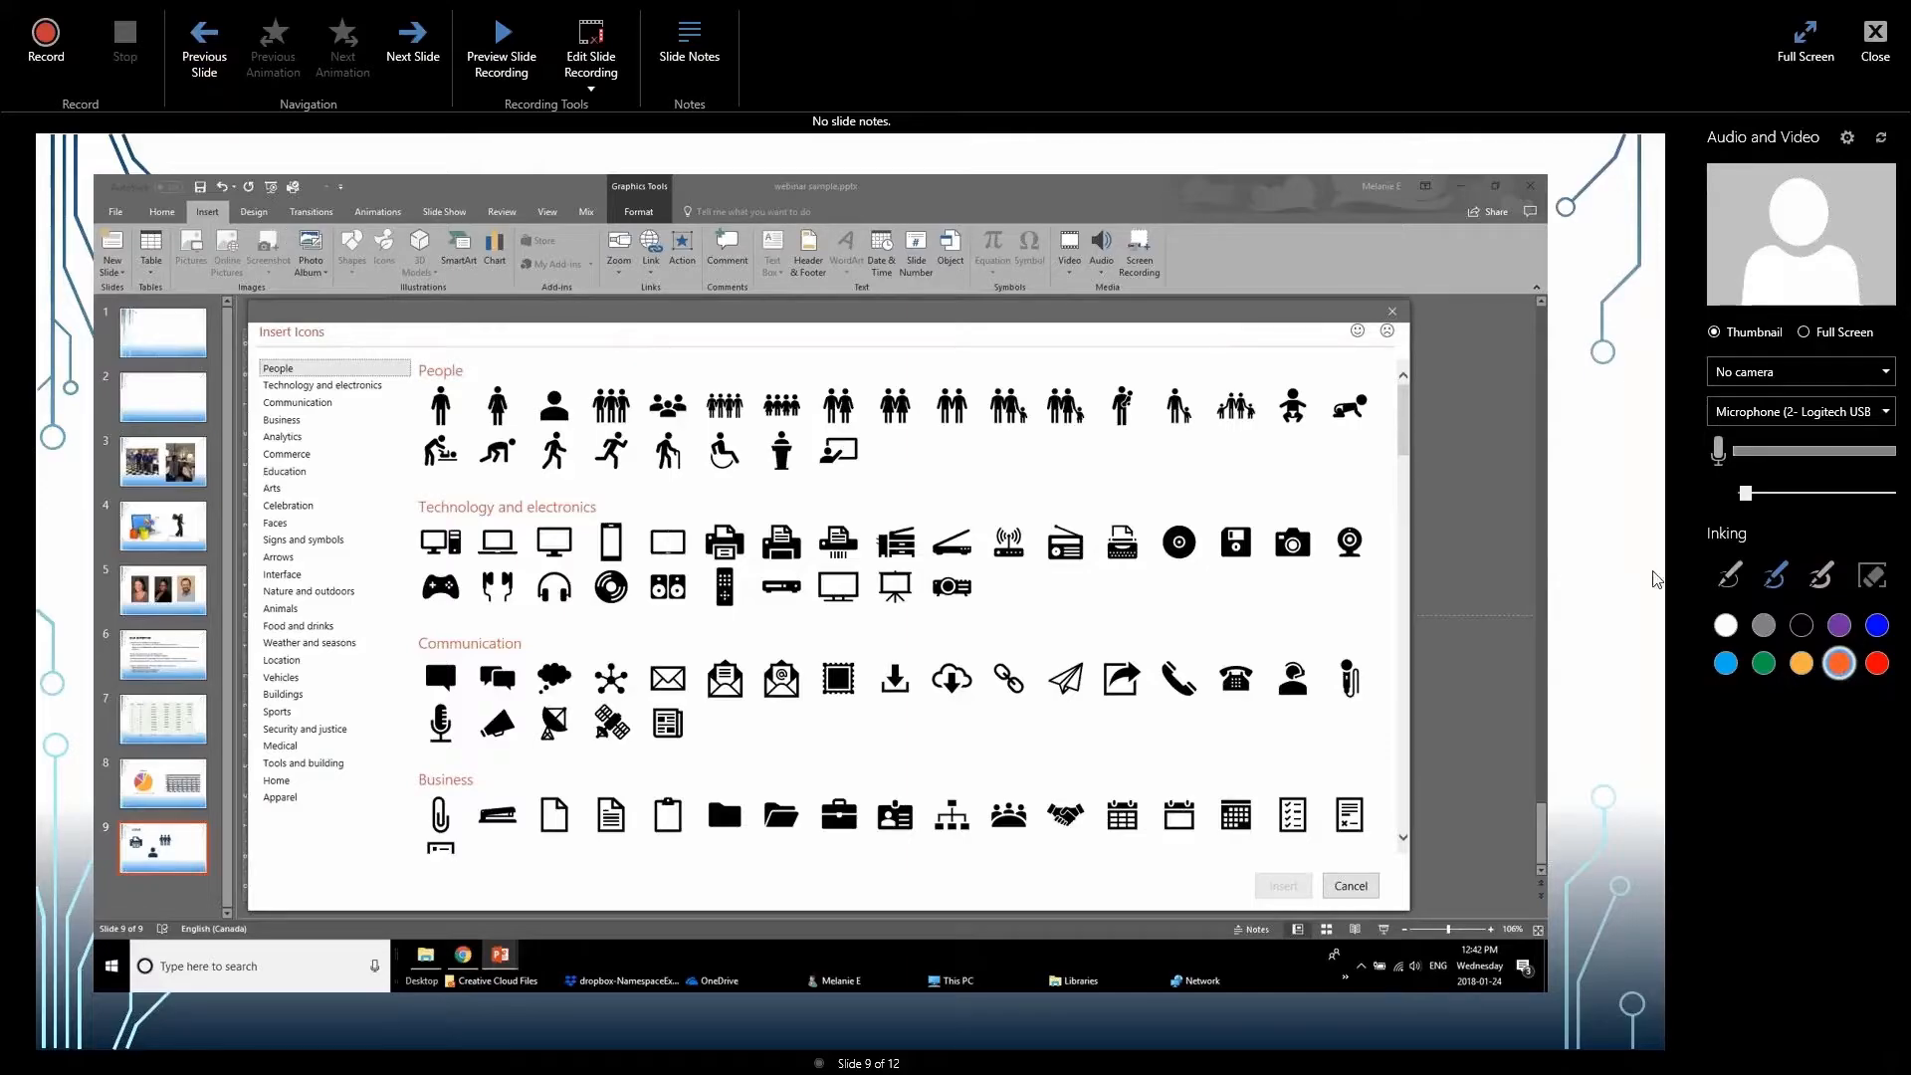
{"action": "left_click", "coordinate": [1834, 653]}
{"action": "left_click", "coordinate": [1730, 581]}
{"action": "left_click", "coordinate": [695, 55]}
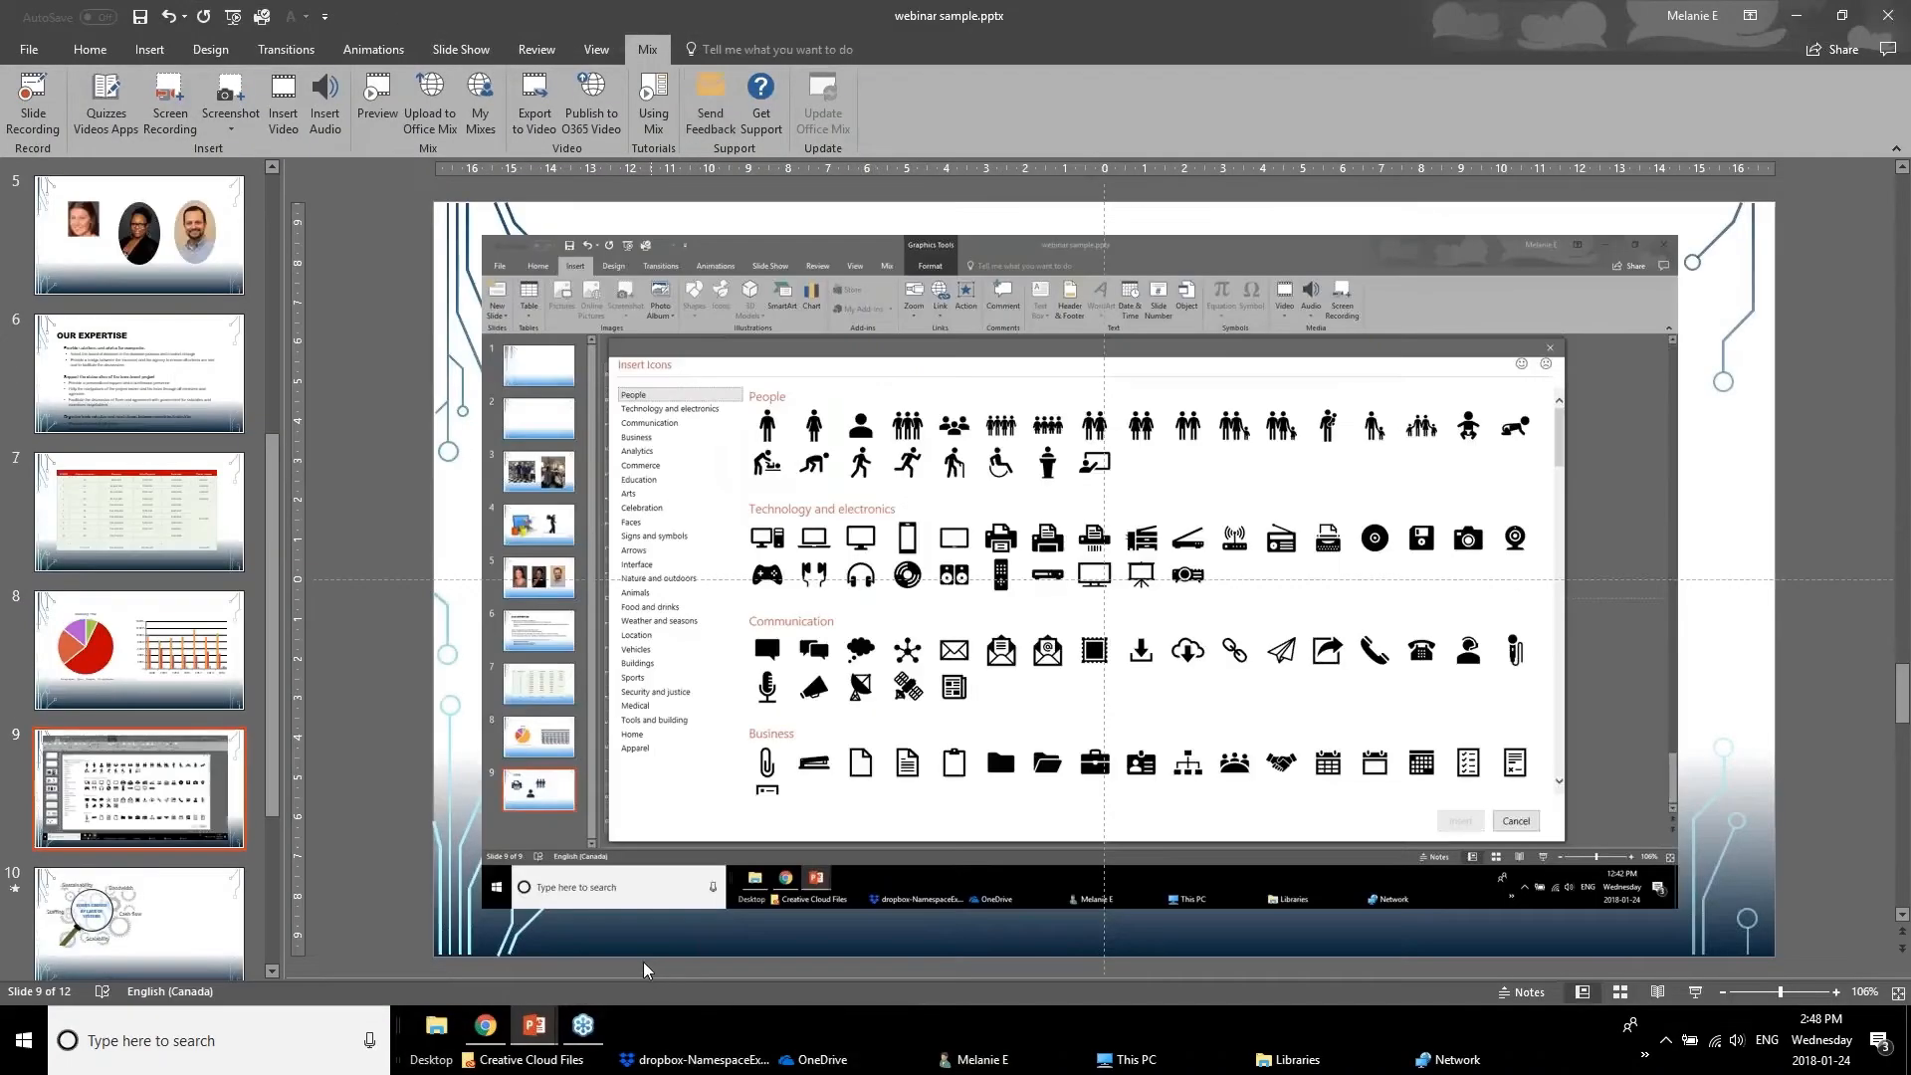
Play the slide show from the title slide through to the "Issues caused by lack of systems" slide, and exit it.
{"action": "scroll", "coordinate": [670, 943], "scroll_direction": "down", "scroll_amount": 3}
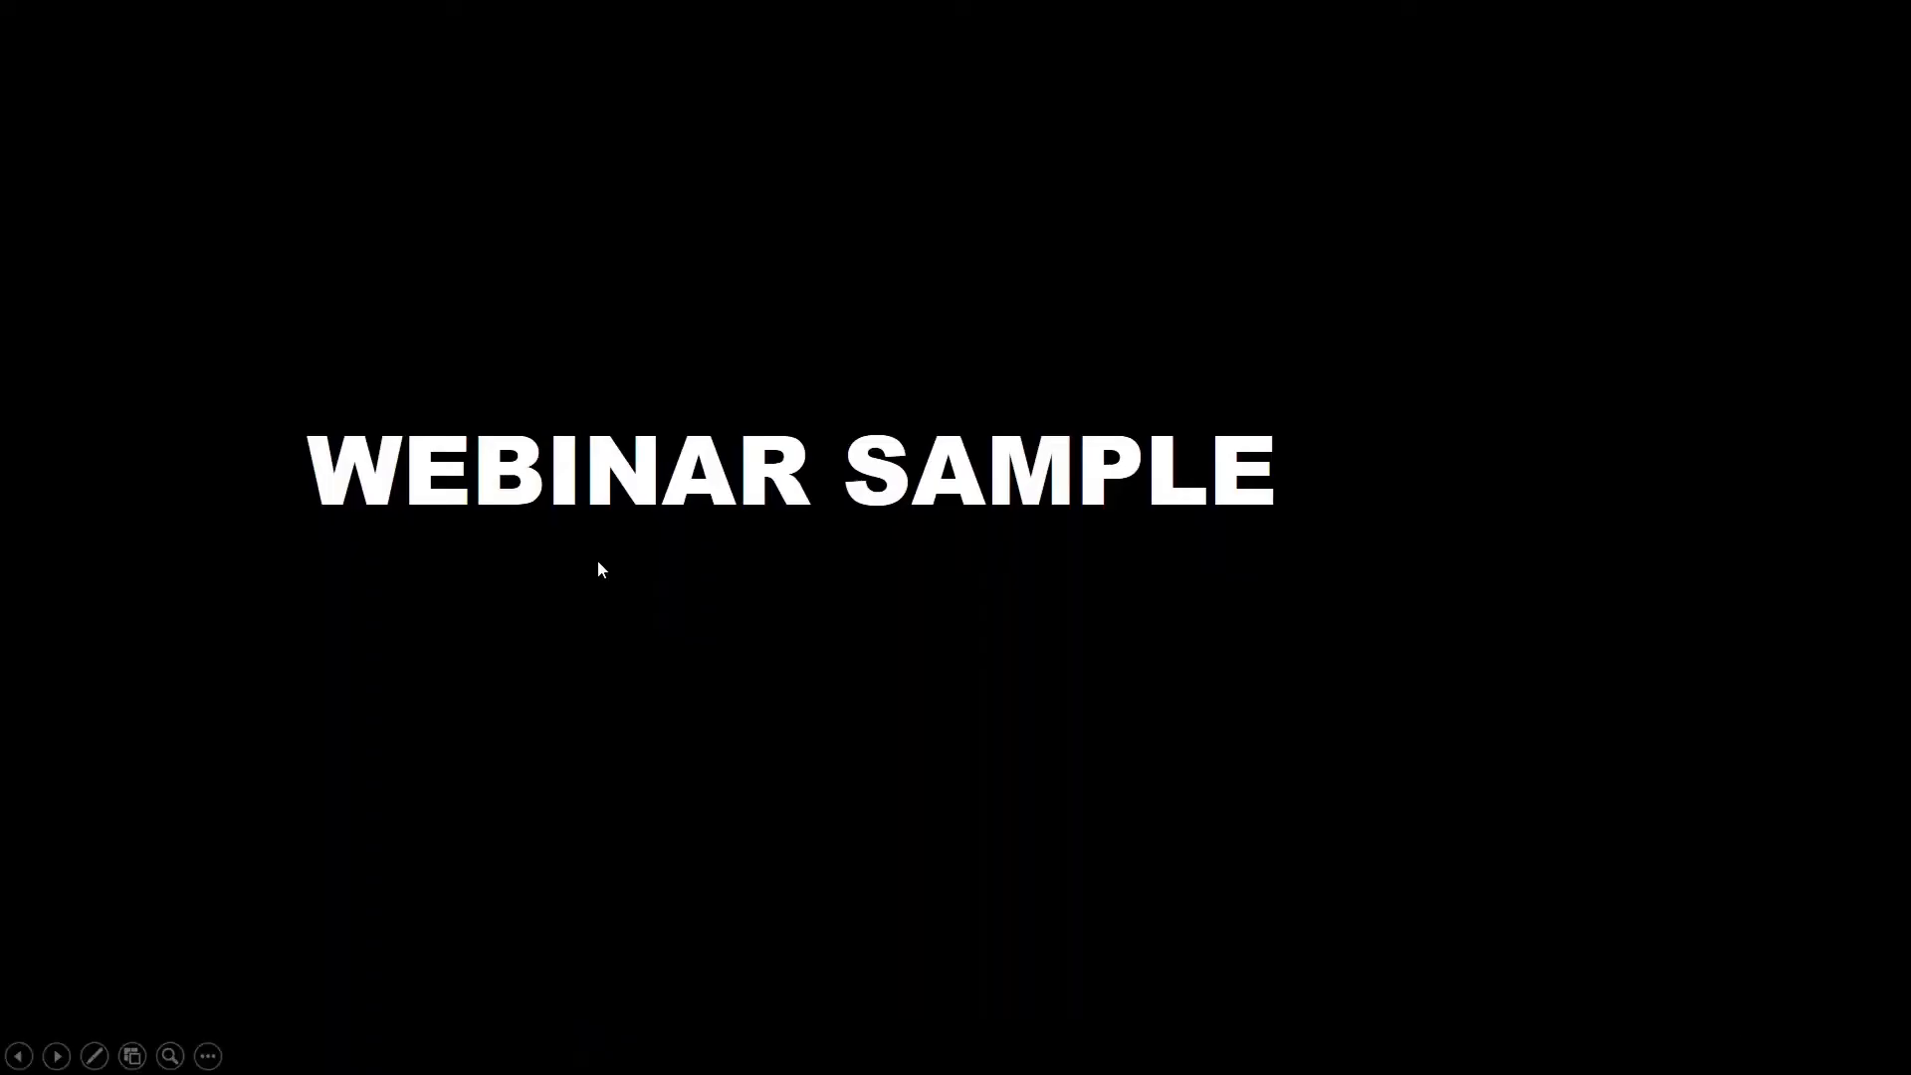
{"action": "left_click", "coordinate": [731, 759]}
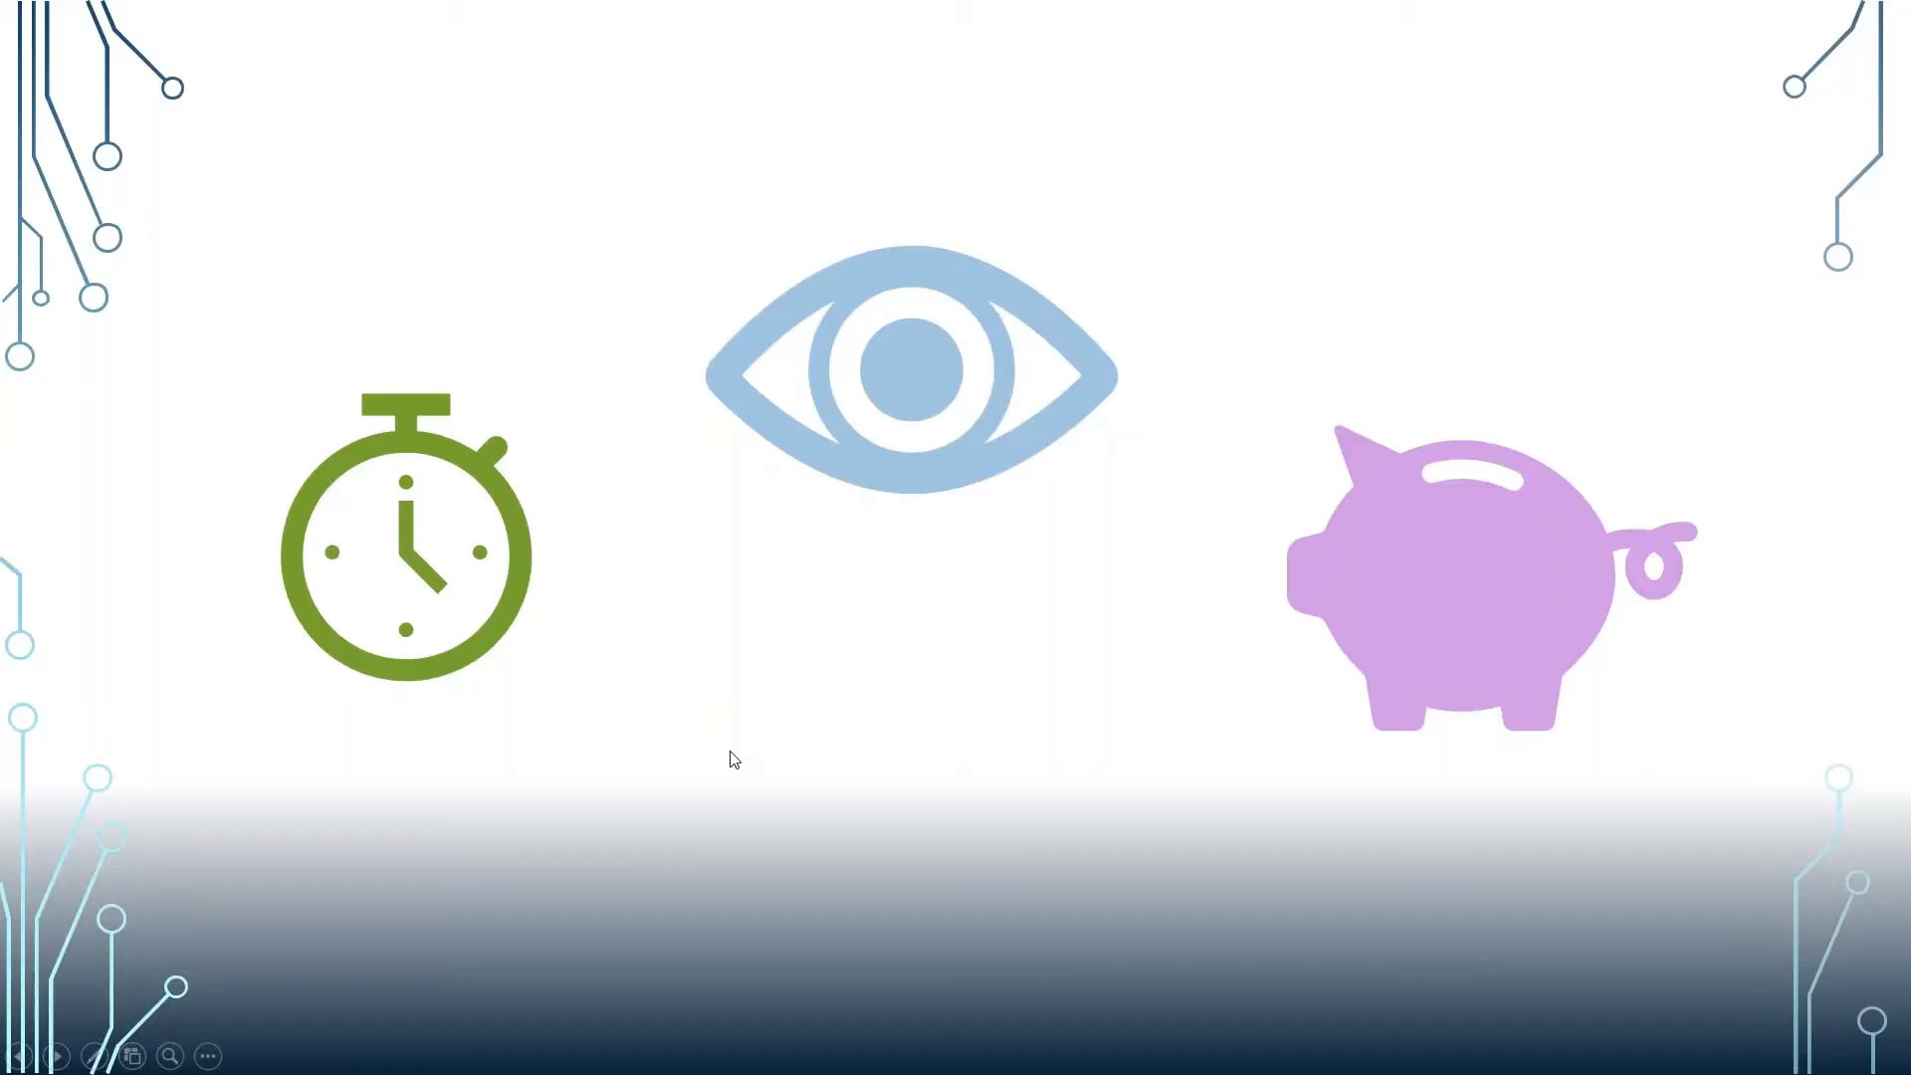
{"action": "left_click", "coordinate": [734, 760]}
{"action": "left_click", "coordinate": [734, 760]}
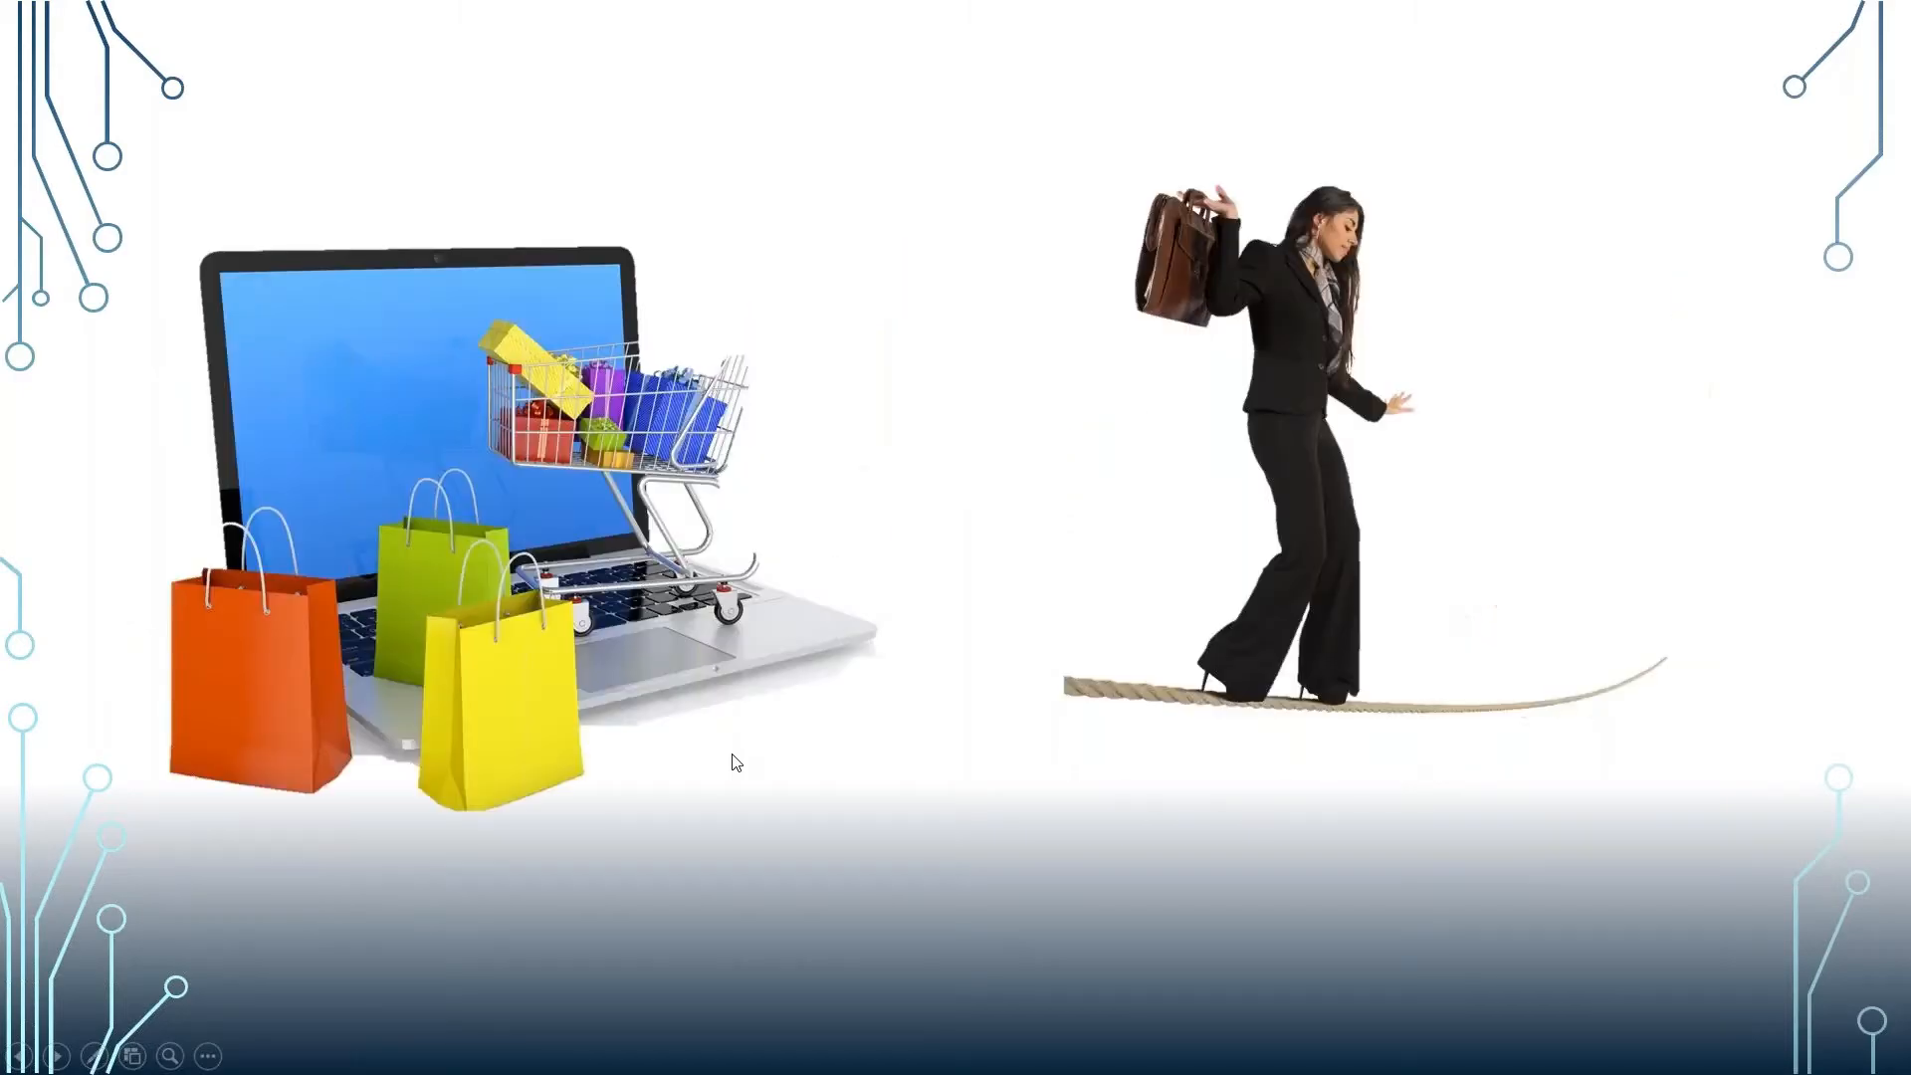
{"action": "left_click", "coordinate": [733, 761]}
{"action": "left_click", "coordinate": [733, 760]}
{"action": "left_click", "coordinate": [734, 761]}
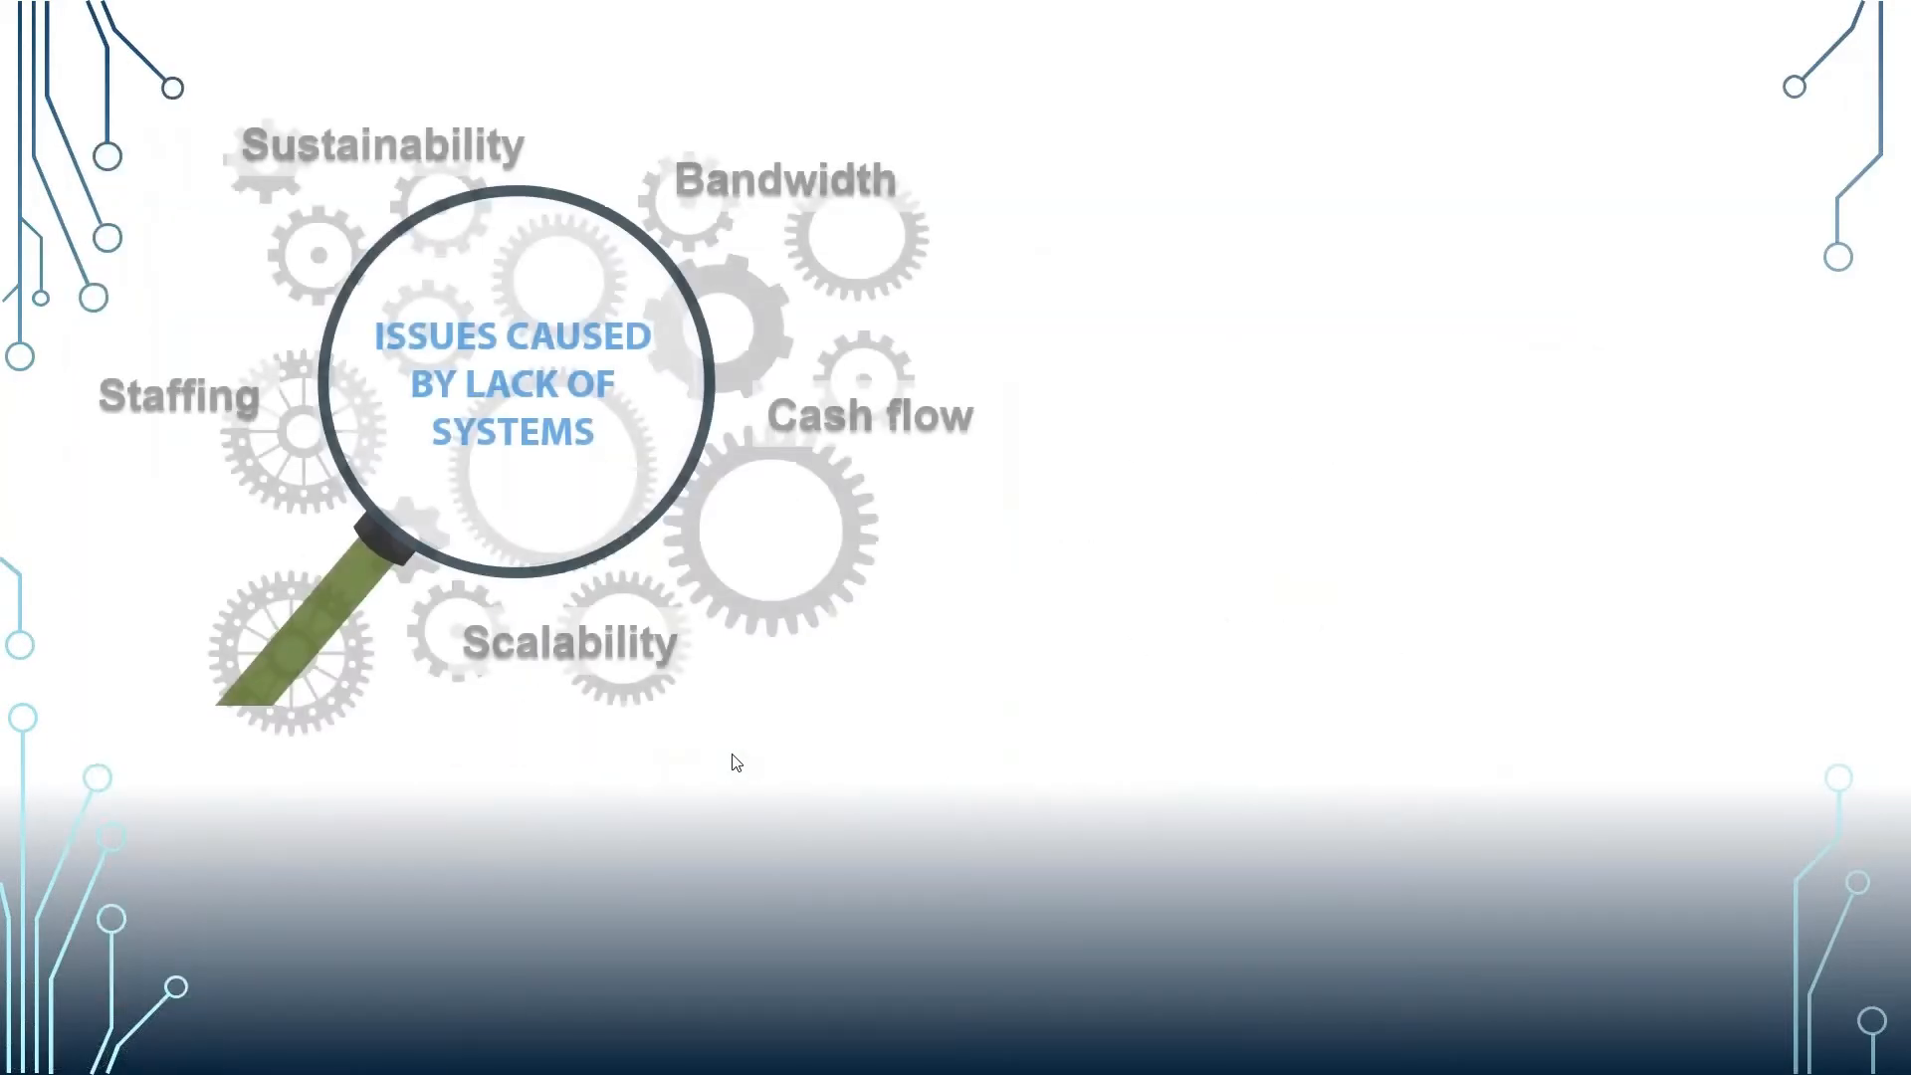
{"action": "key", "text": "Escape"}
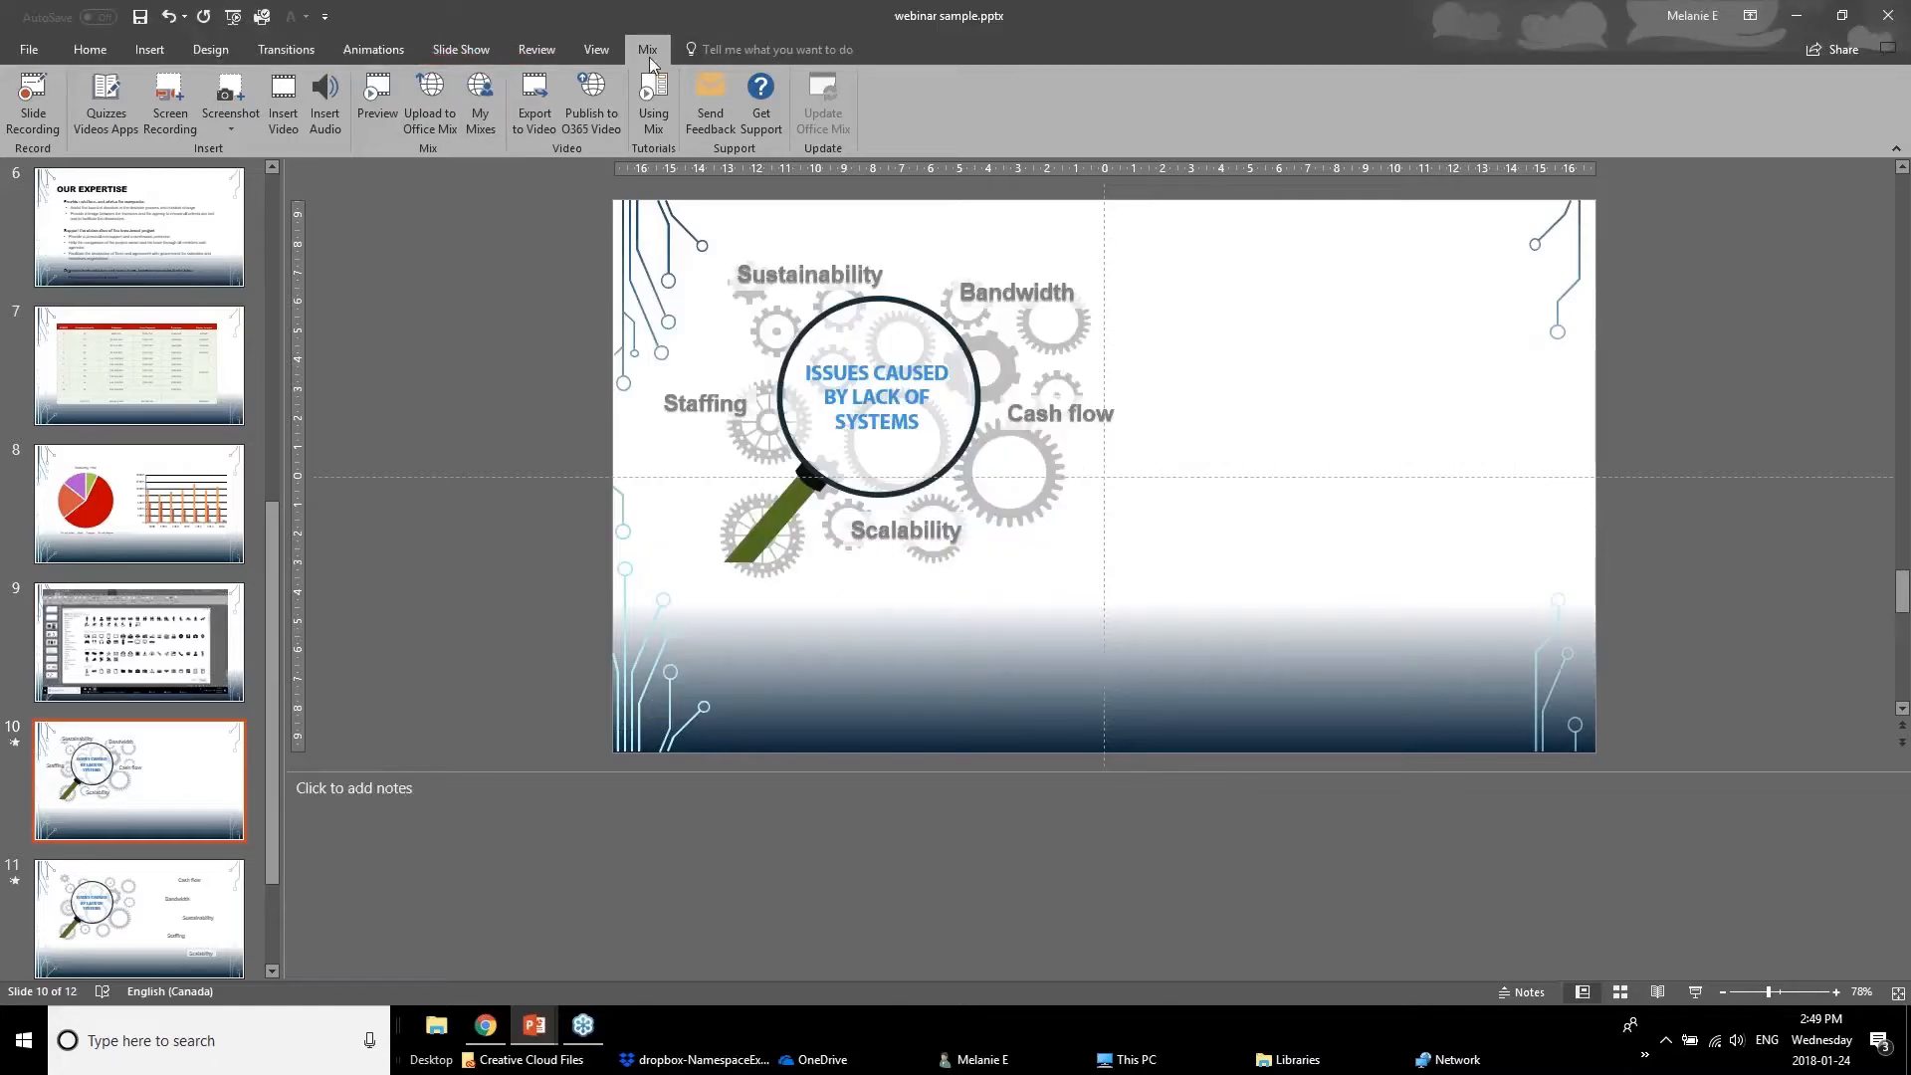
View the slide recording screen for slide 10, and look through the Lab Office quiz and video add-ins.
{"action": "left_click", "coordinate": [34, 115]}
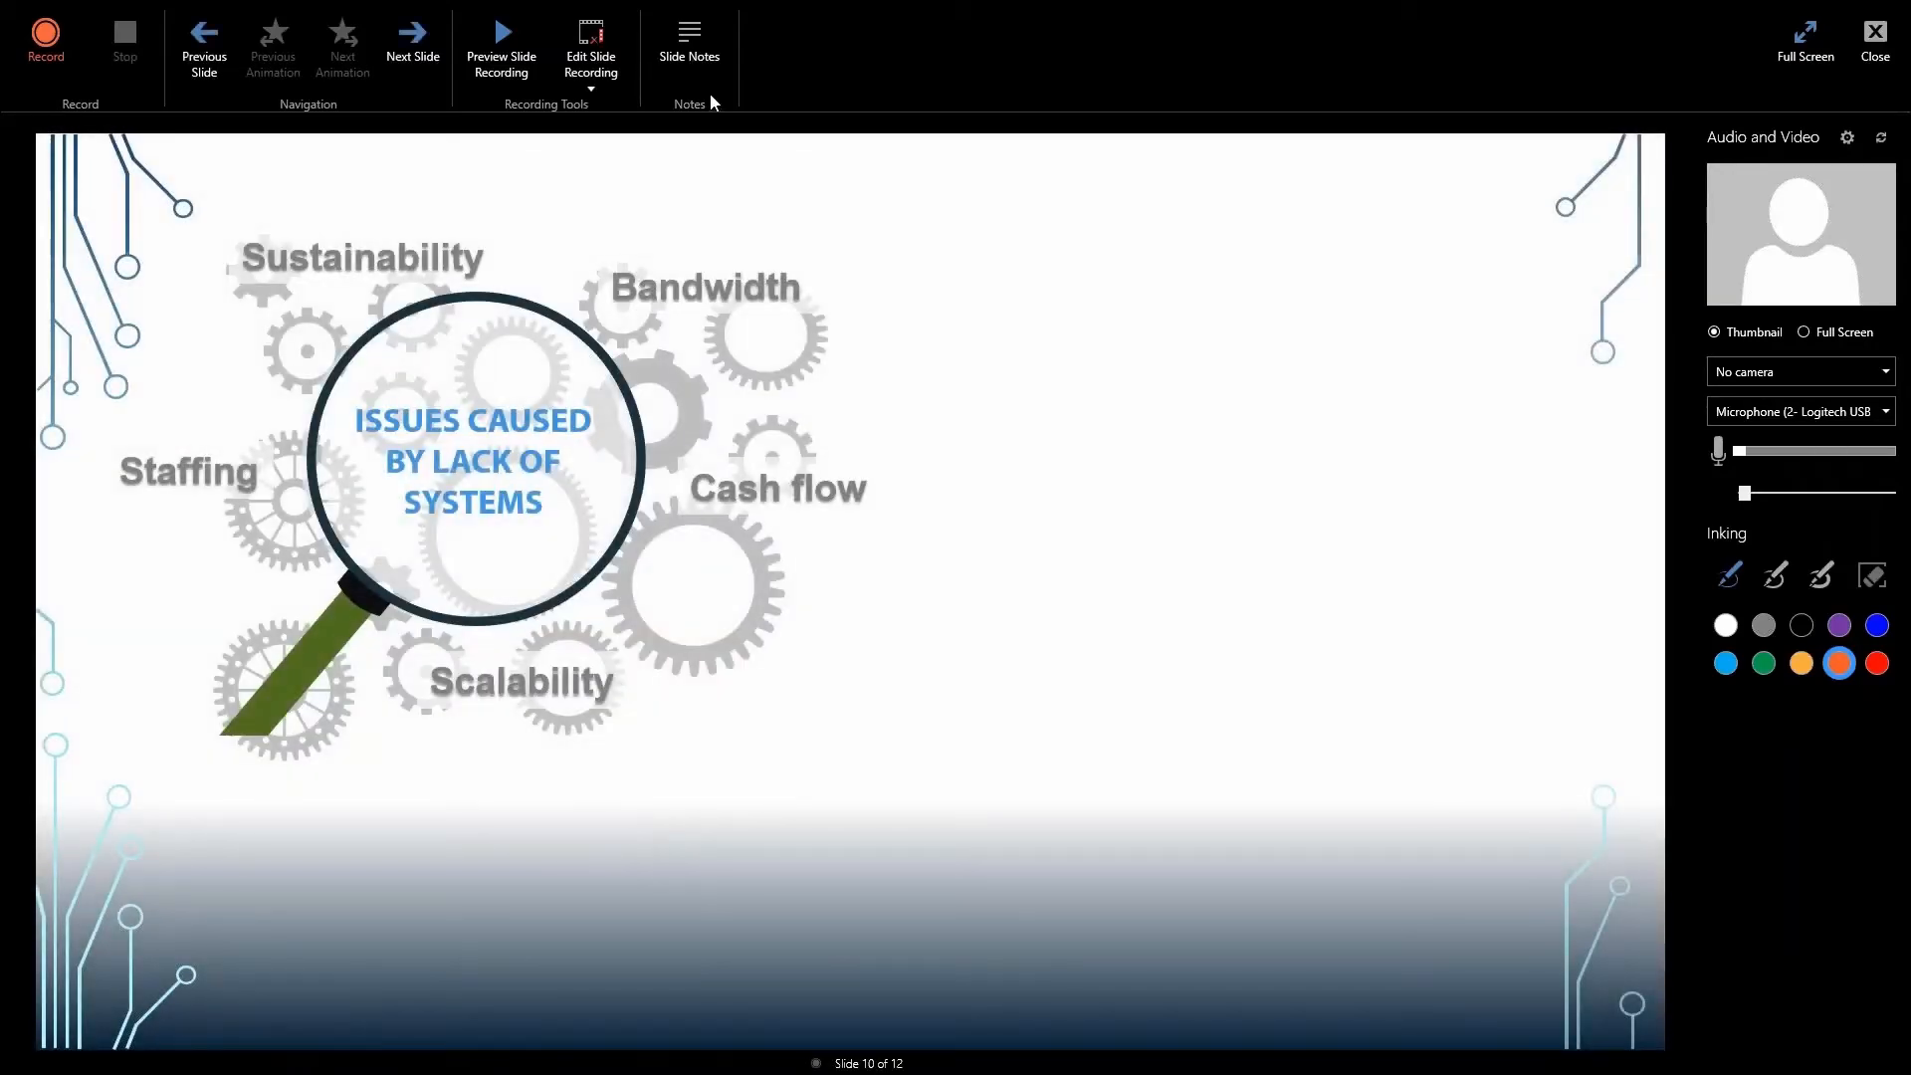
{"action": "left_click", "coordinate": [708, 95]}
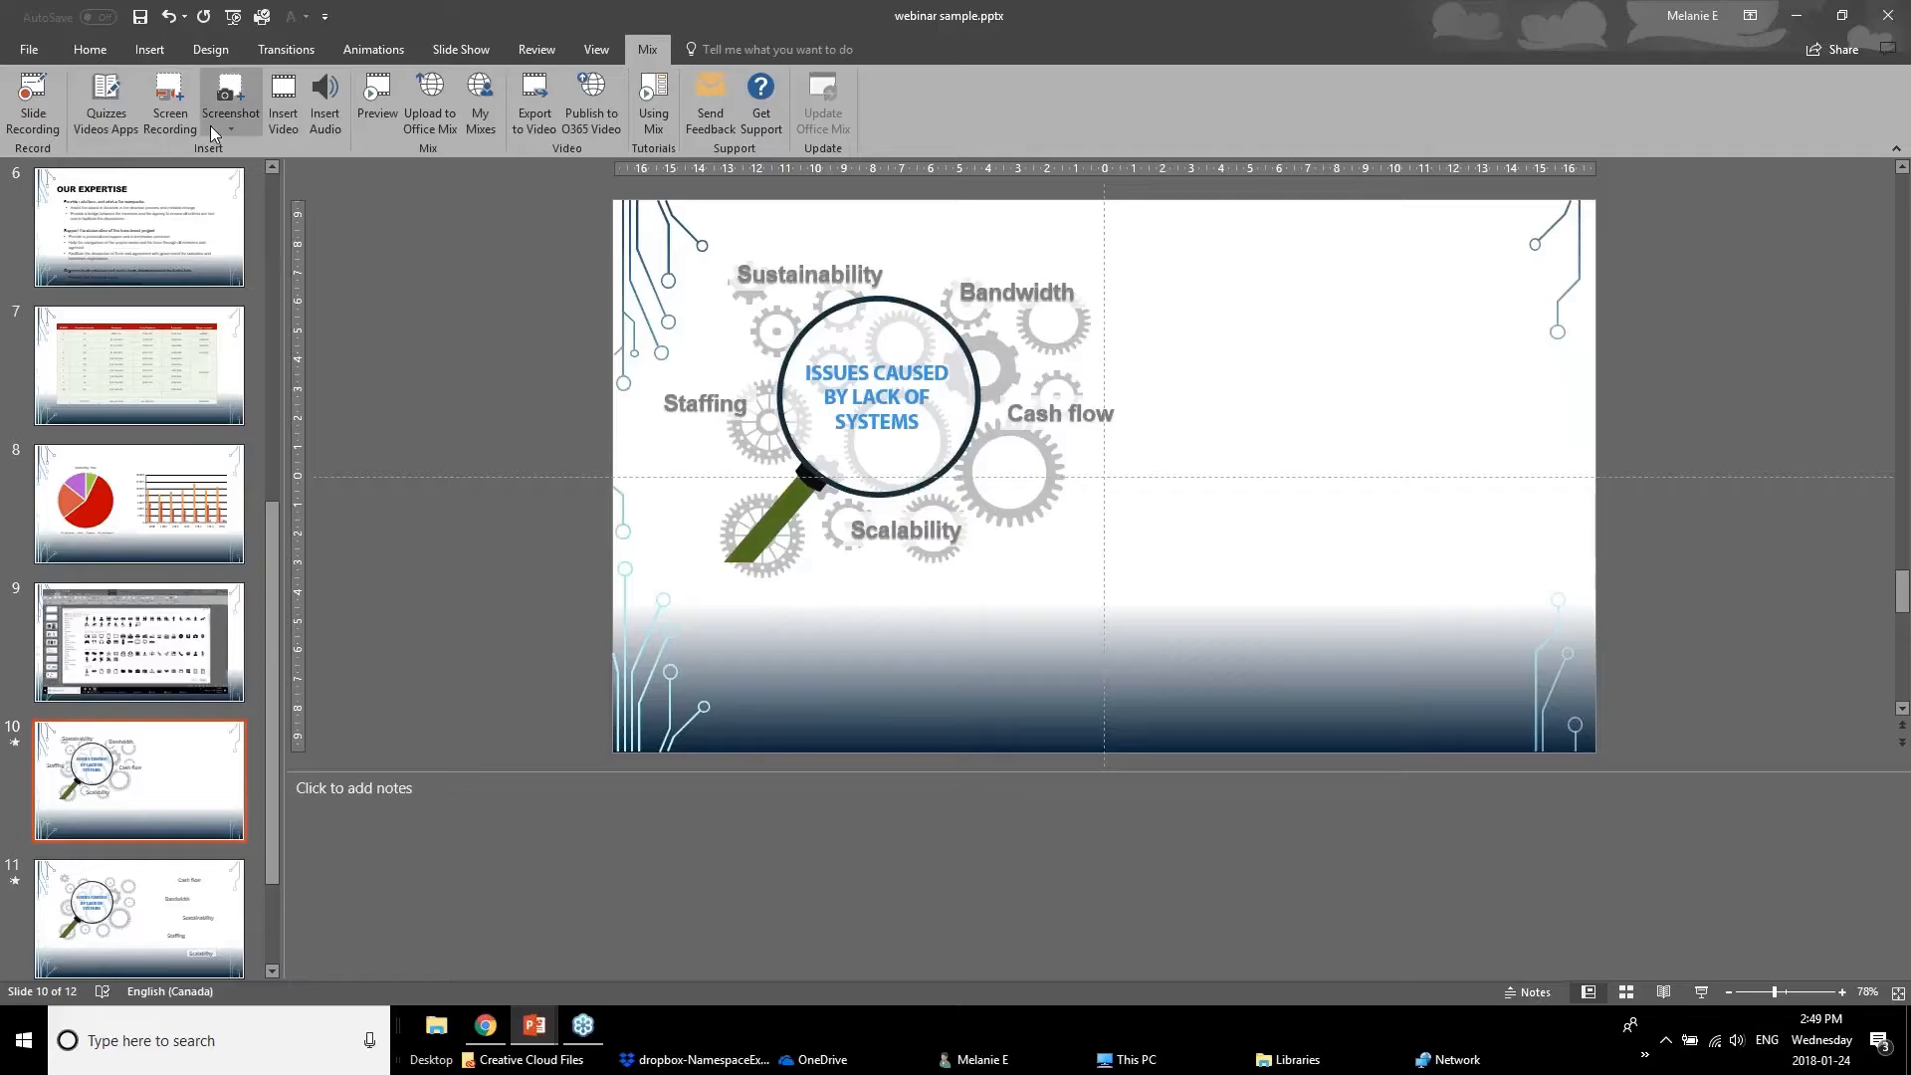
{"action": "left_click", "coordinate": [108, 122]}
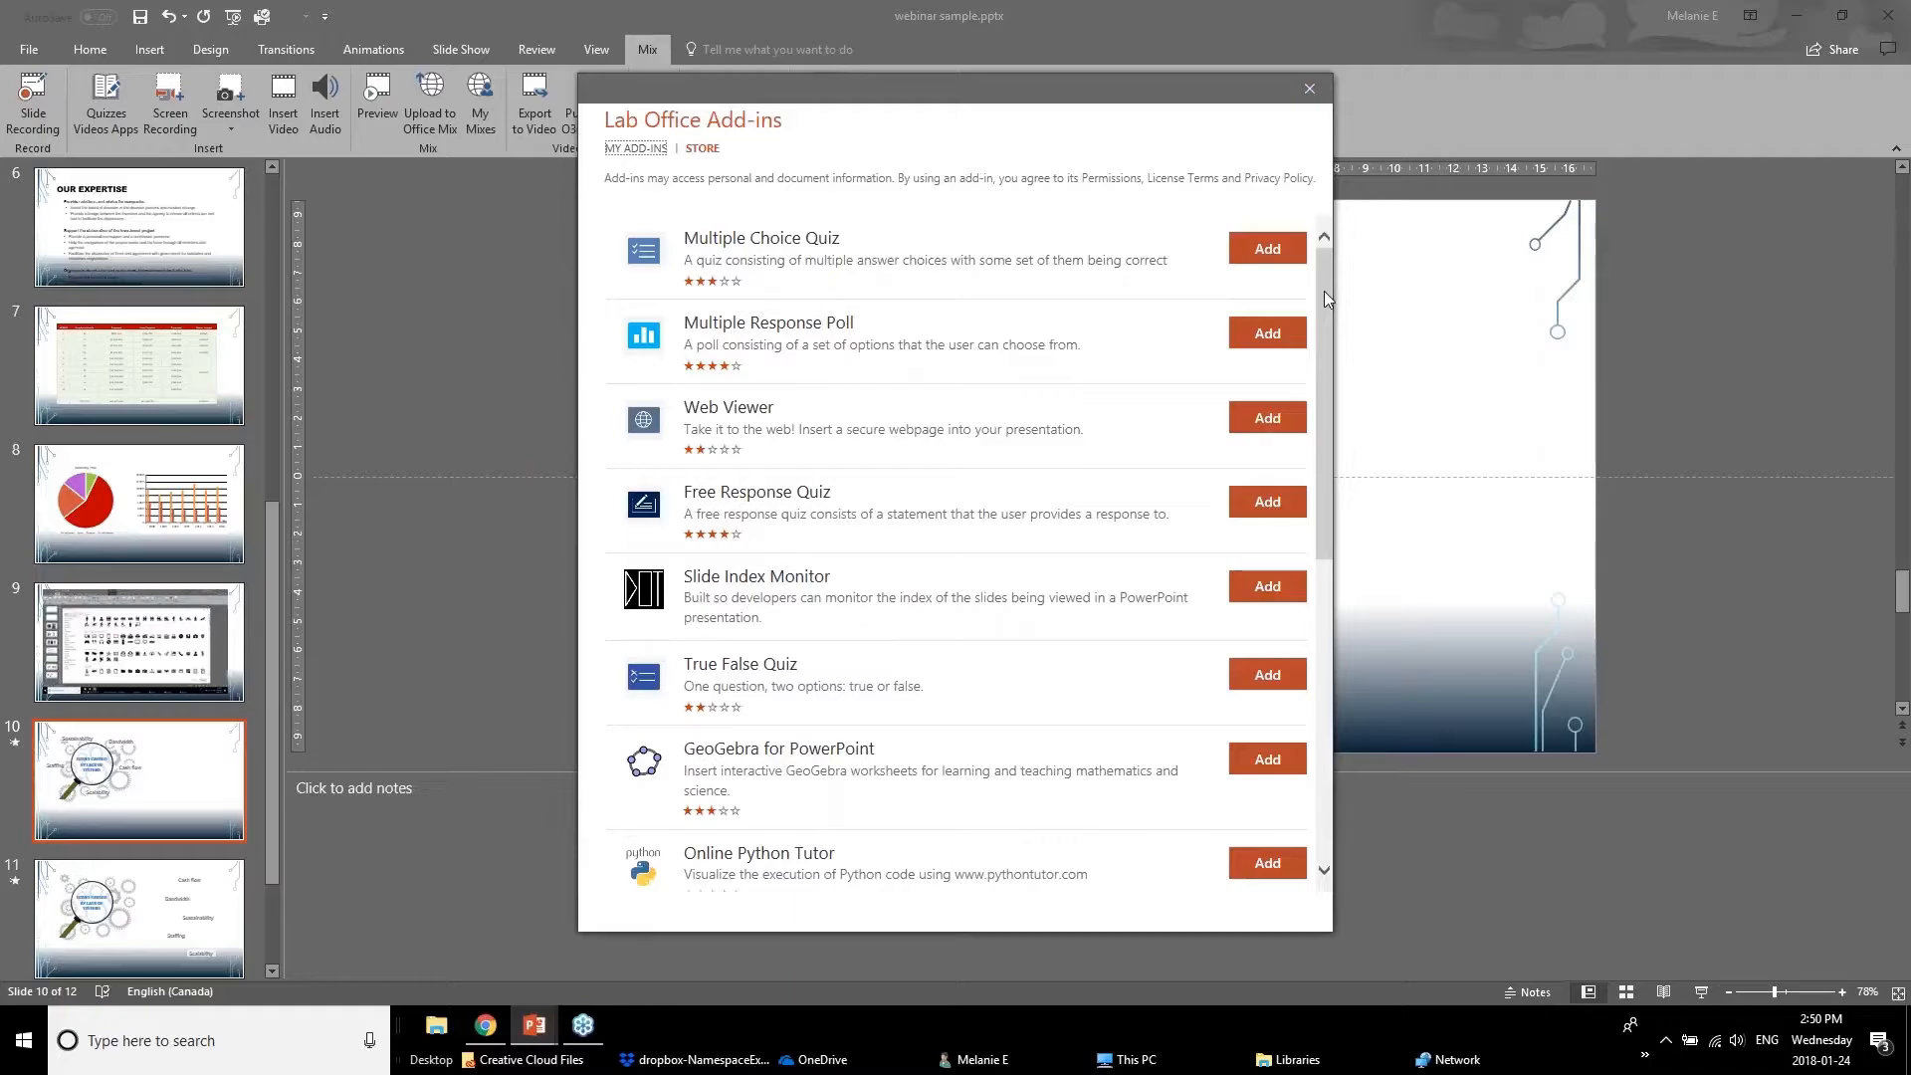
{"action": "left_click", "coordinate": [1309, 89]}
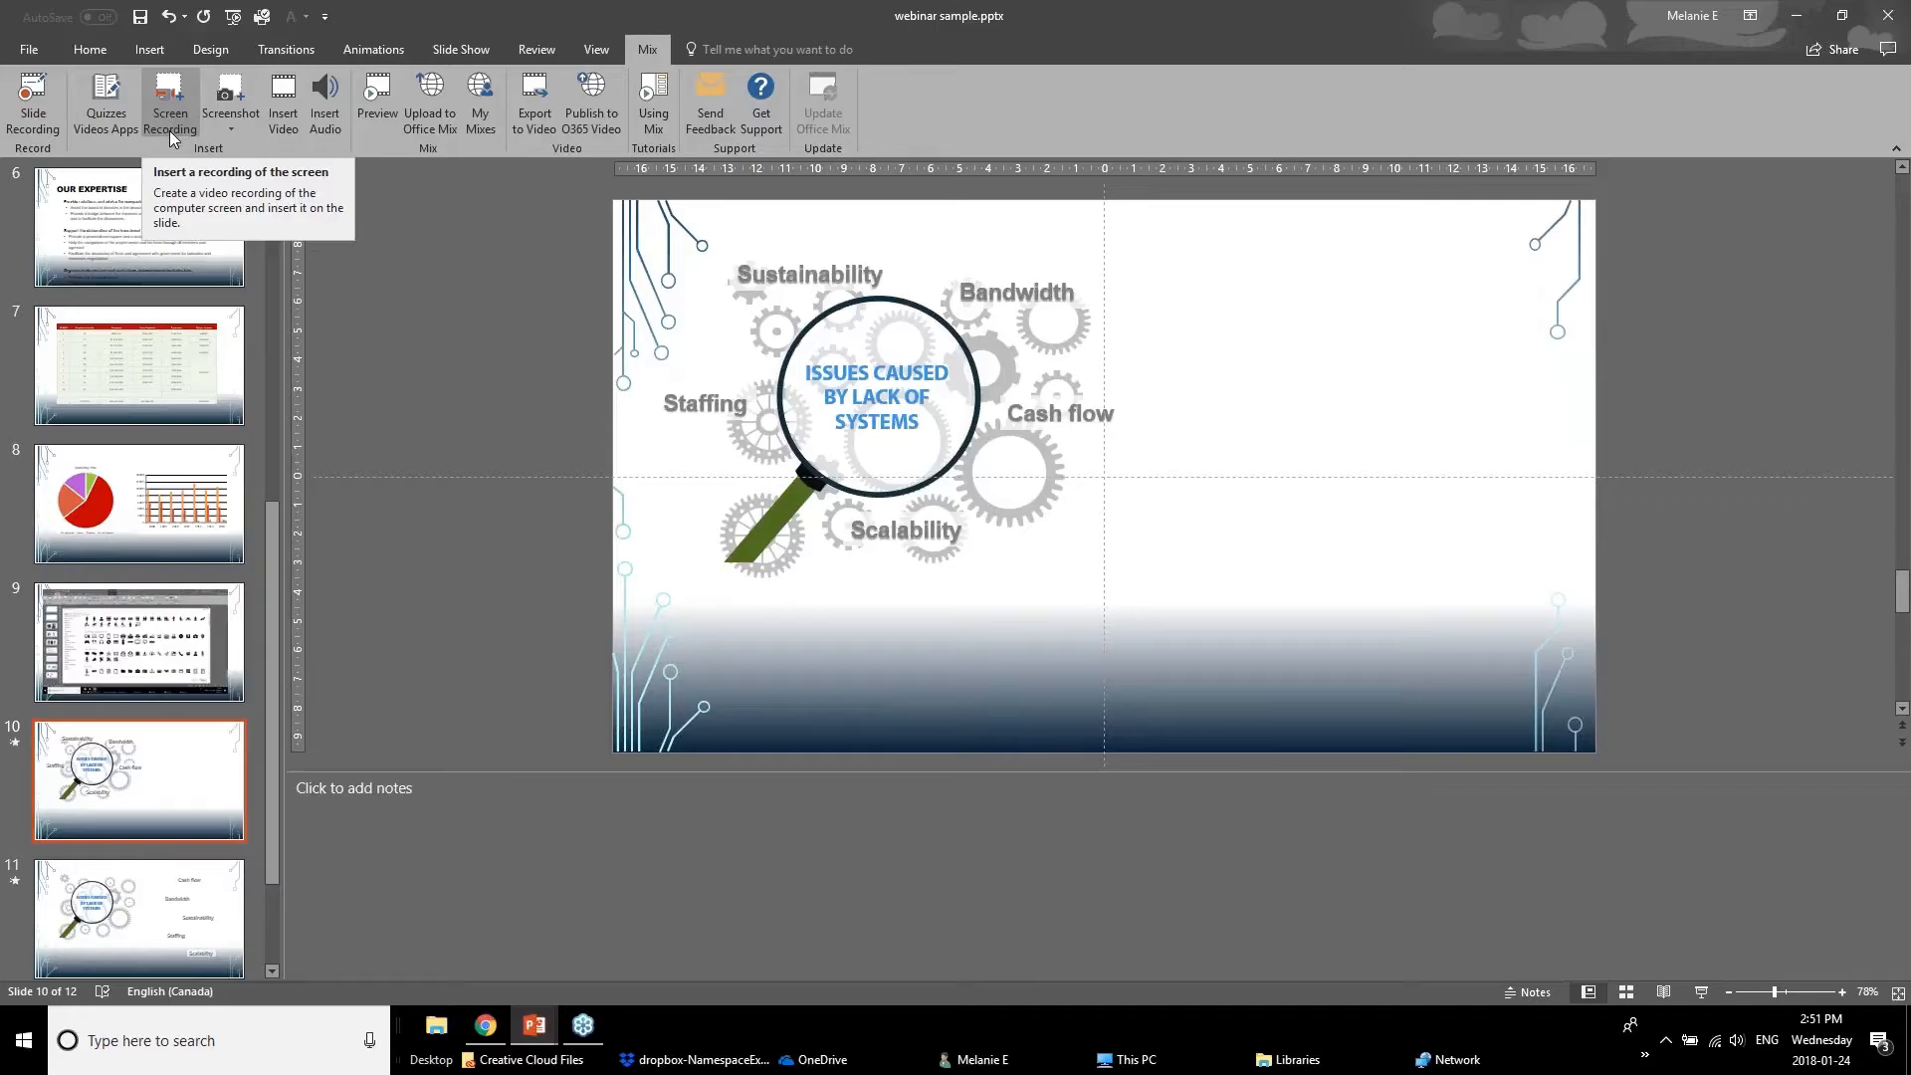
Insert a screen clipping of the New MIX Extension window, about 28.3 by 15.3 cm, on slide 10 and move it slightly down.
{"action": "left_click", "coordinate": [230, 112]}
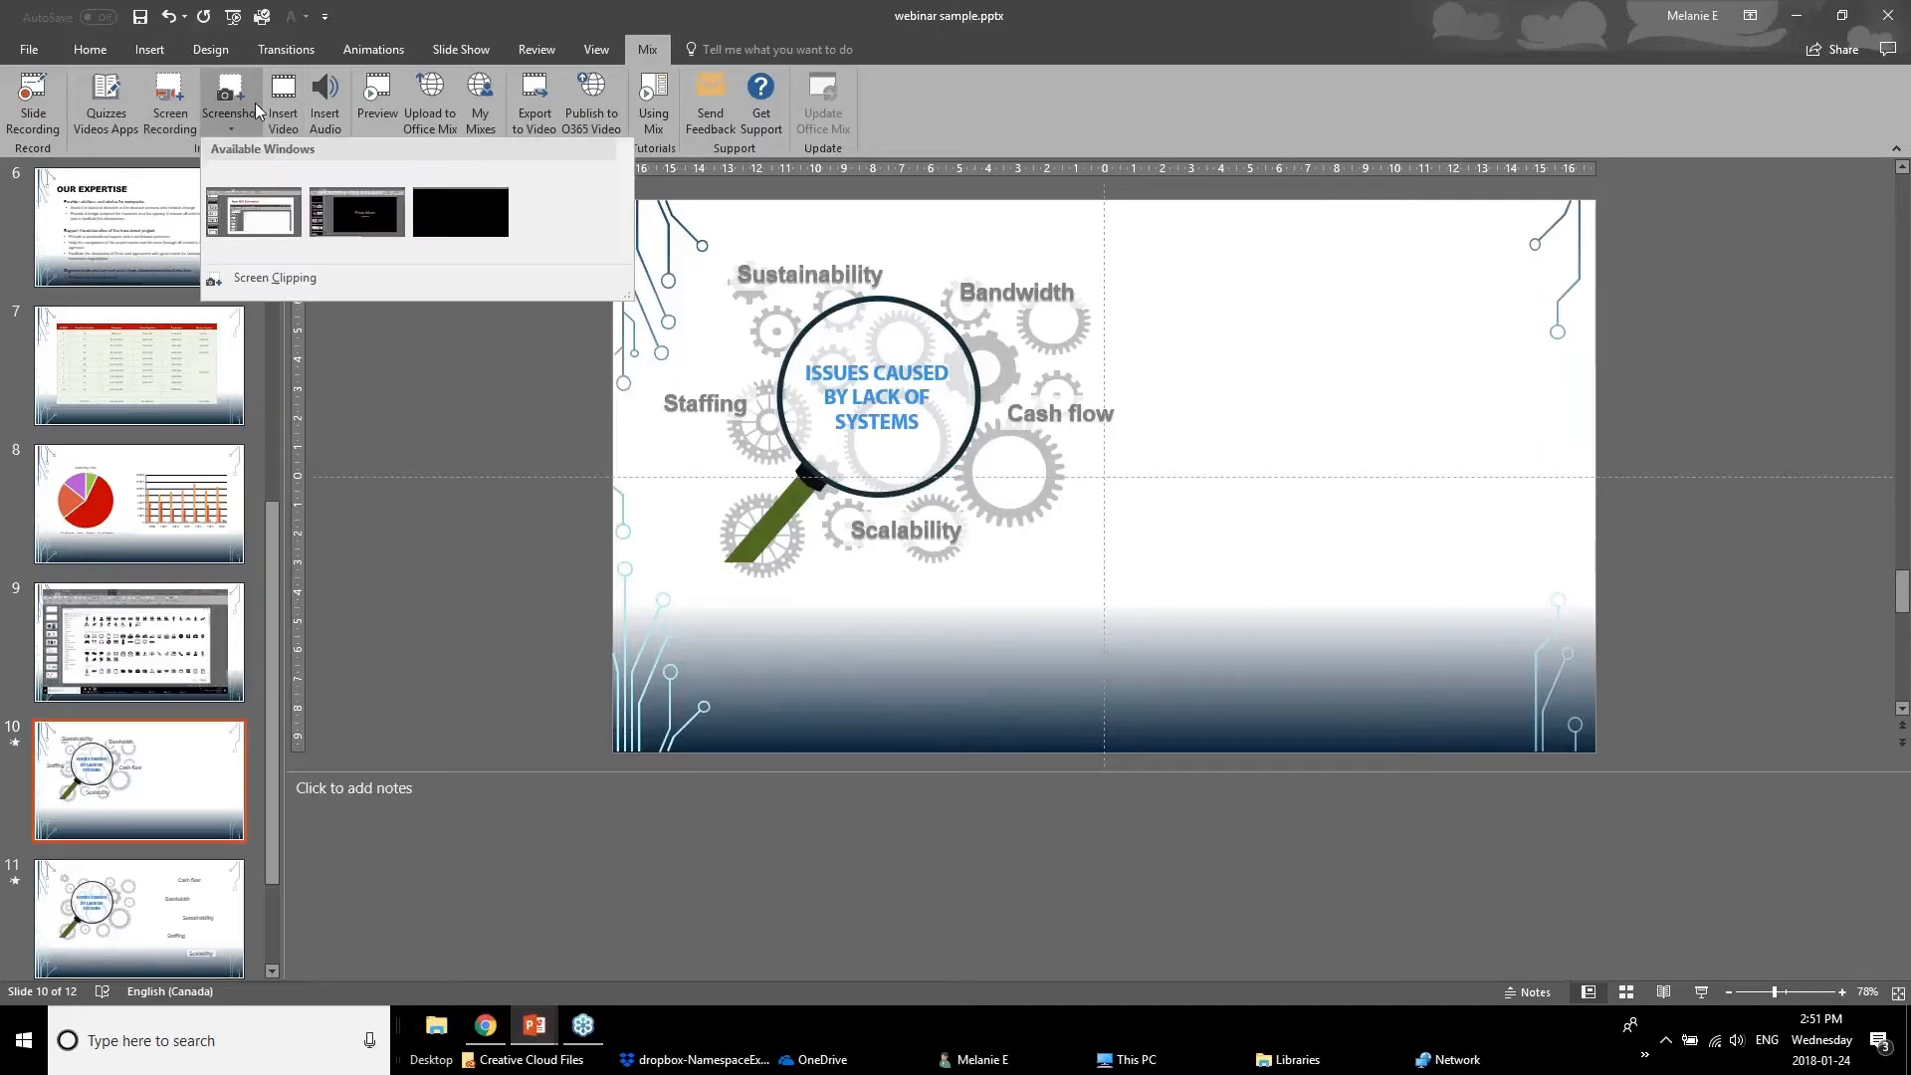
{"action": "left_click", "coordinate": [287, 279]}
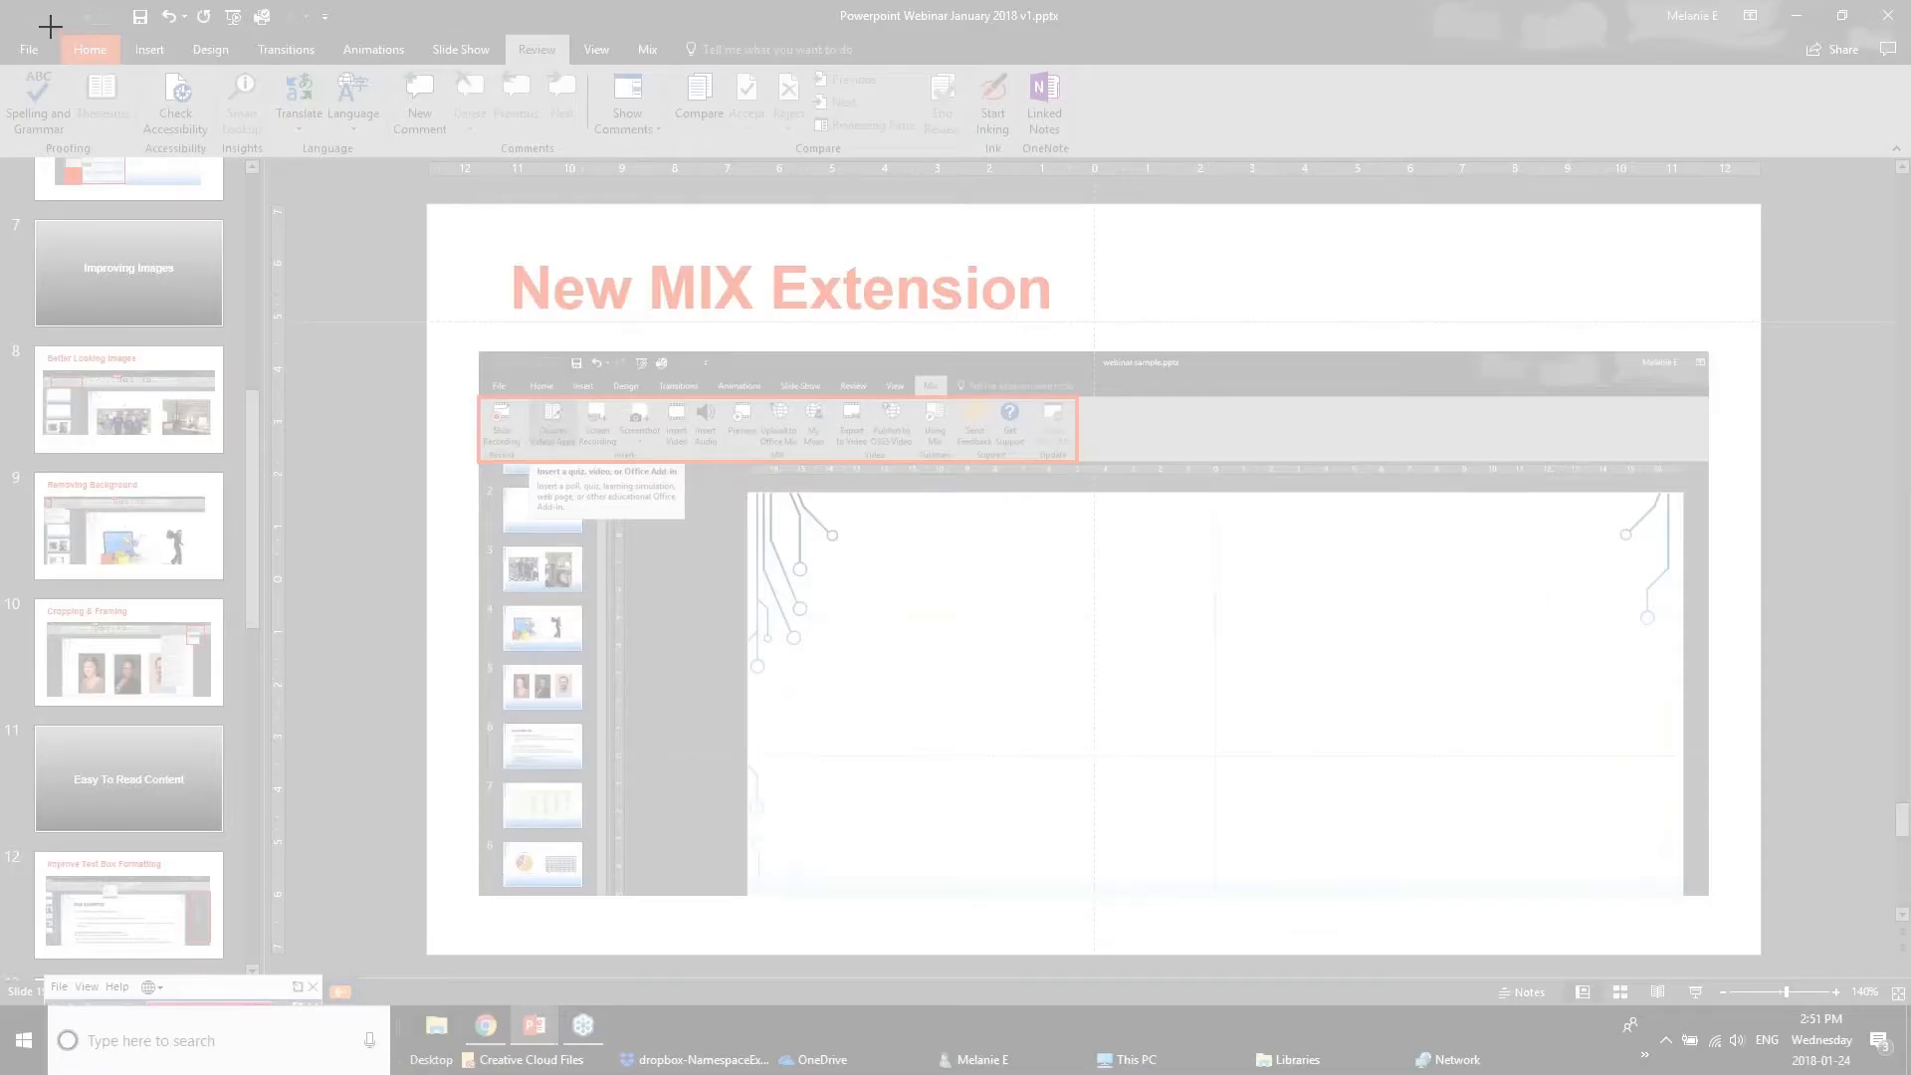
{"action": "left_click_drag", "start_coordinate": [49, 24], "coordinate": [1800, 970]}
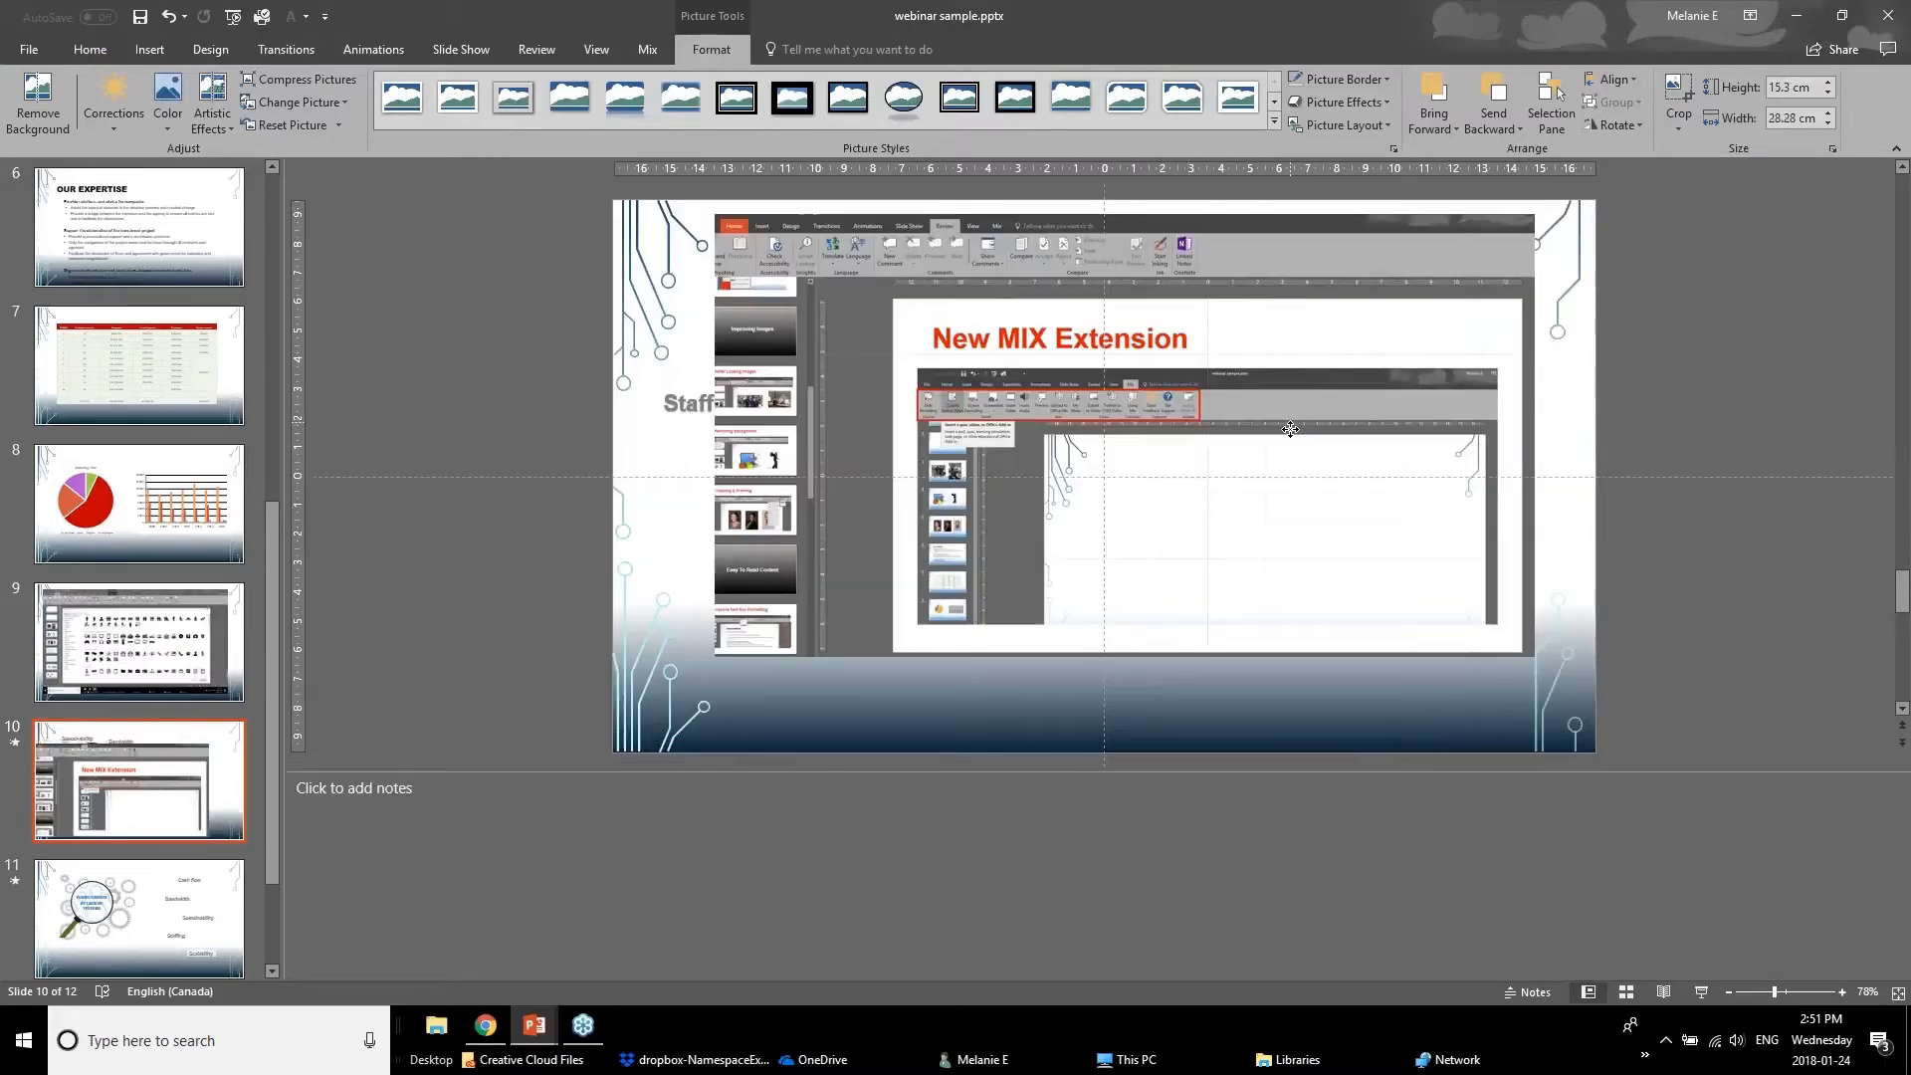
{"action": "left_click_drag", "start_coordinate": [1290, 424], "coordinate": [1281, 454]}
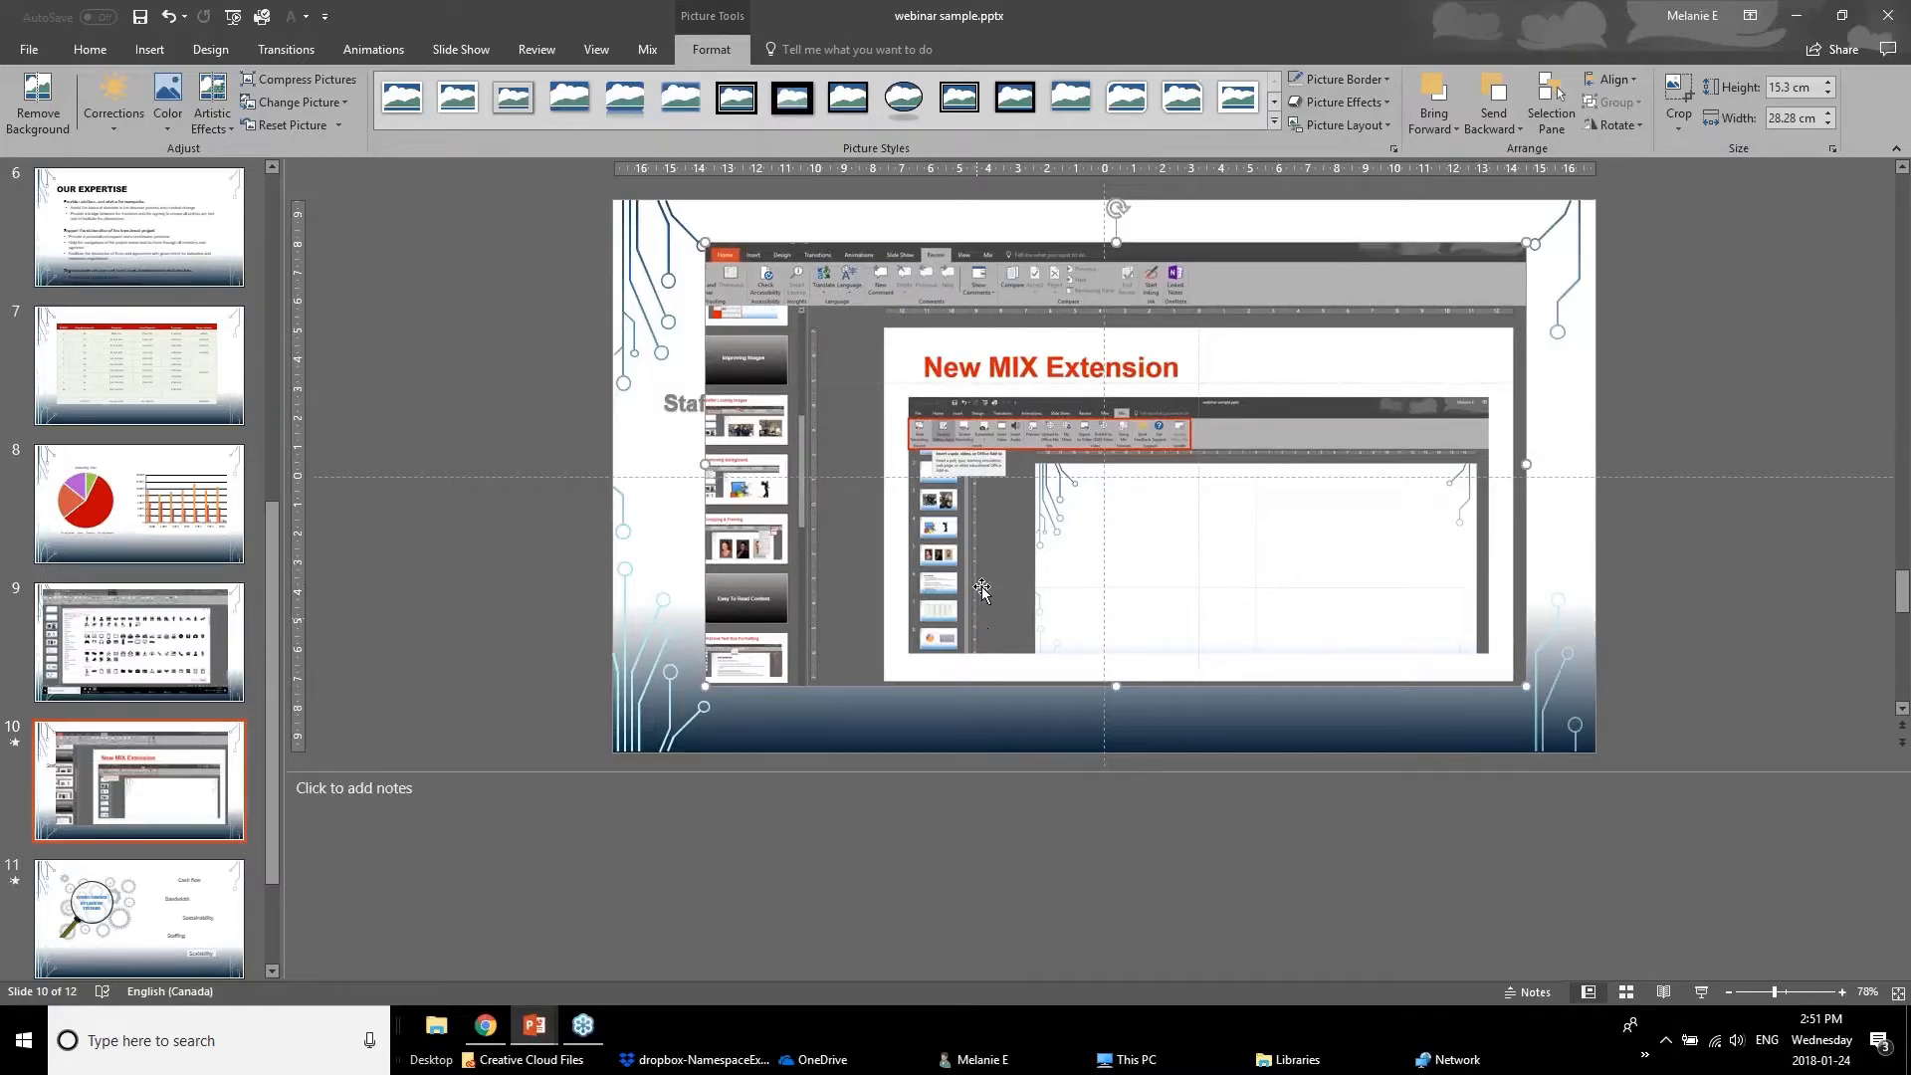
Switch to Powerpoint Webinar January 2018 v1.pptx and show slide 20, Zoom Feature.
{"action": "left_click", "coordinate": [535, 1031]}
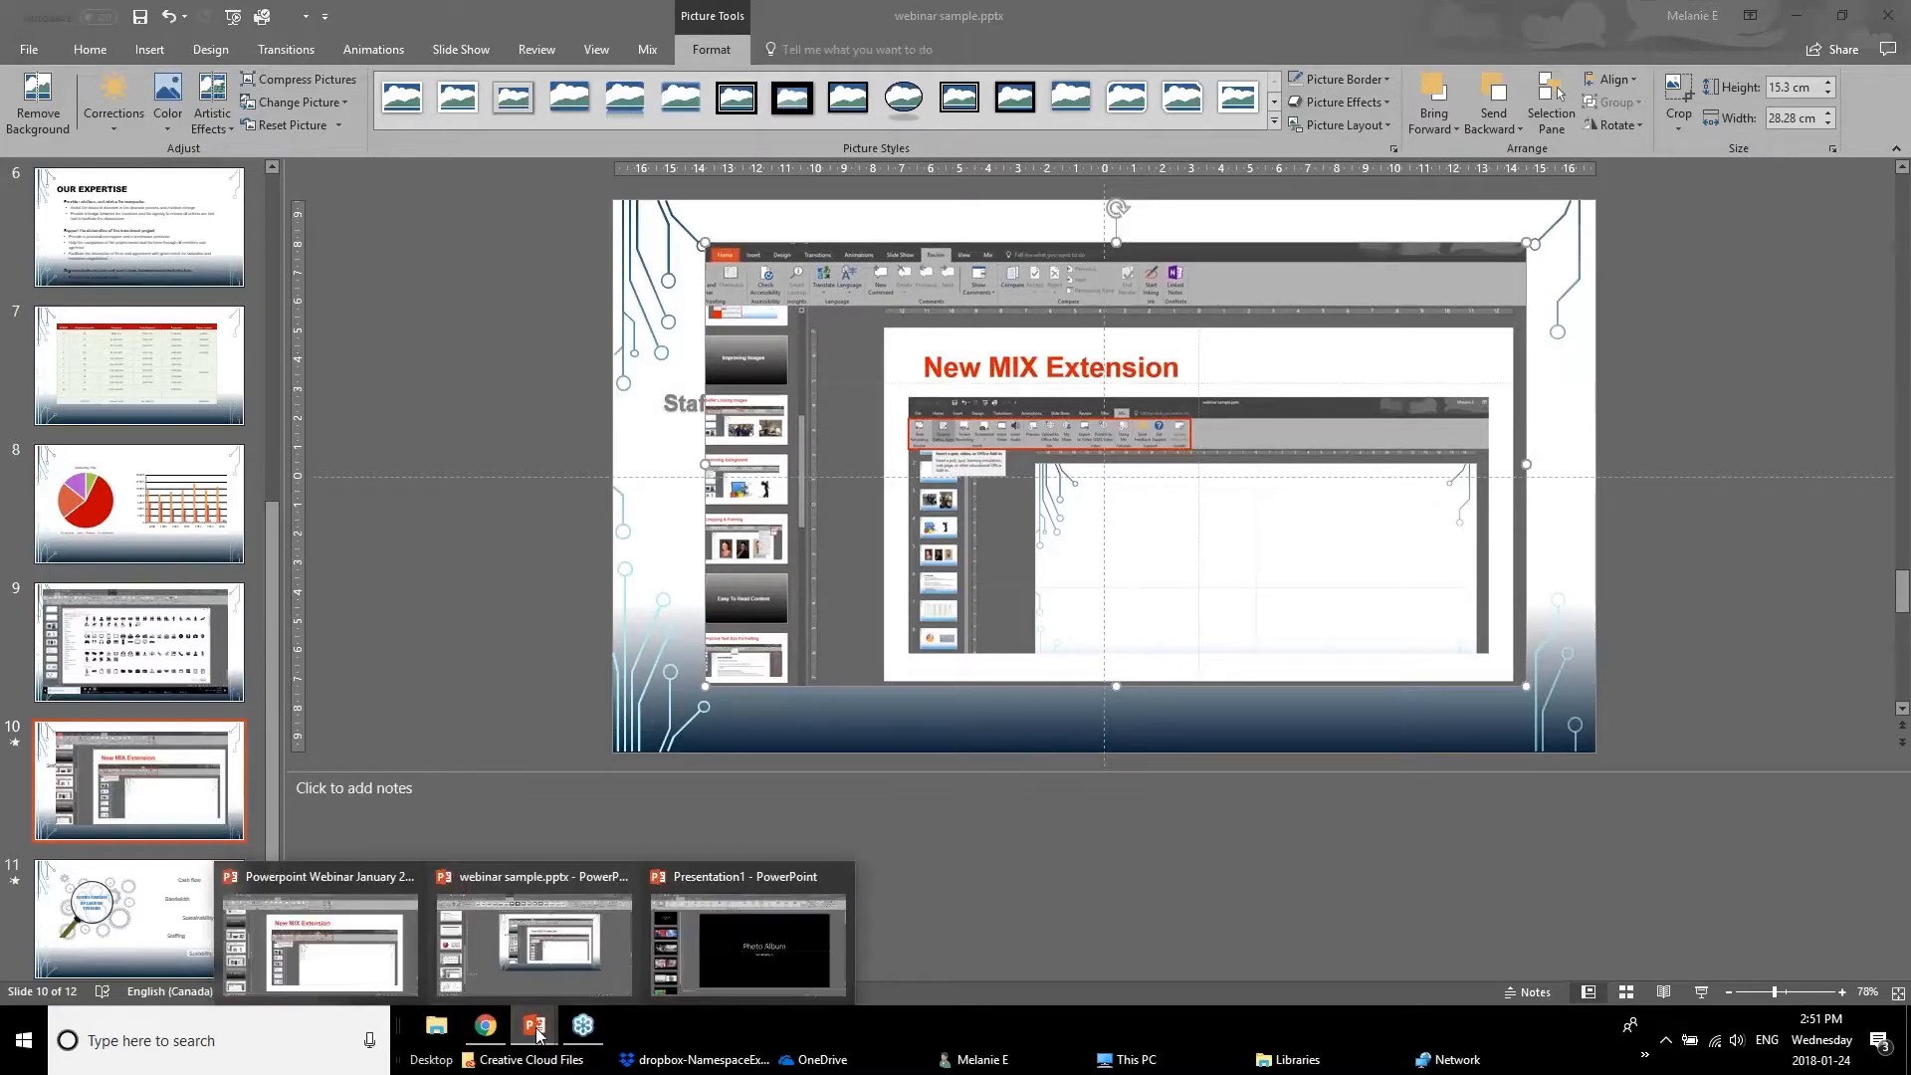
{"action": "left_click", "coordinate": [349, 935]}
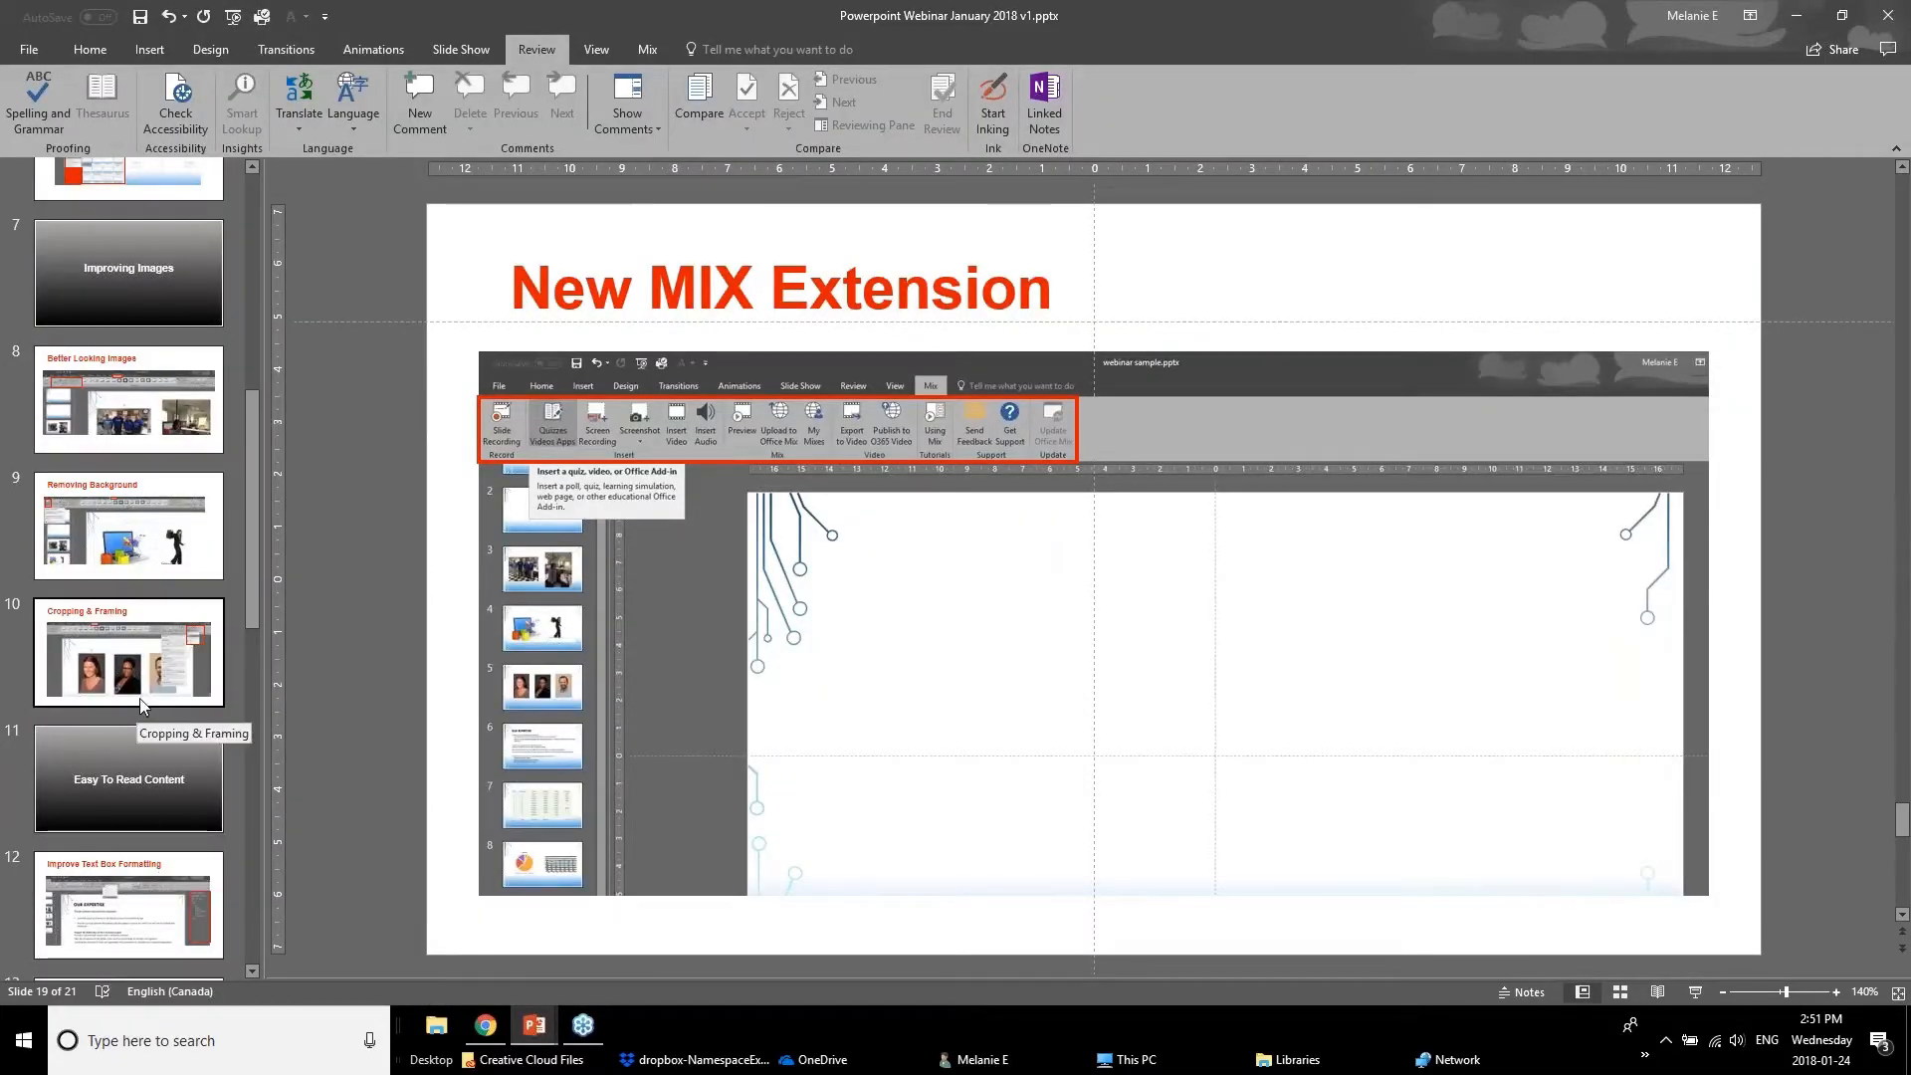
{"action": "scroll", "coordinate": [141, 706], "scroll_direction": "down", "scroll_amount": 5}
{"action": "left_click", "coordinate": [137, 773]}
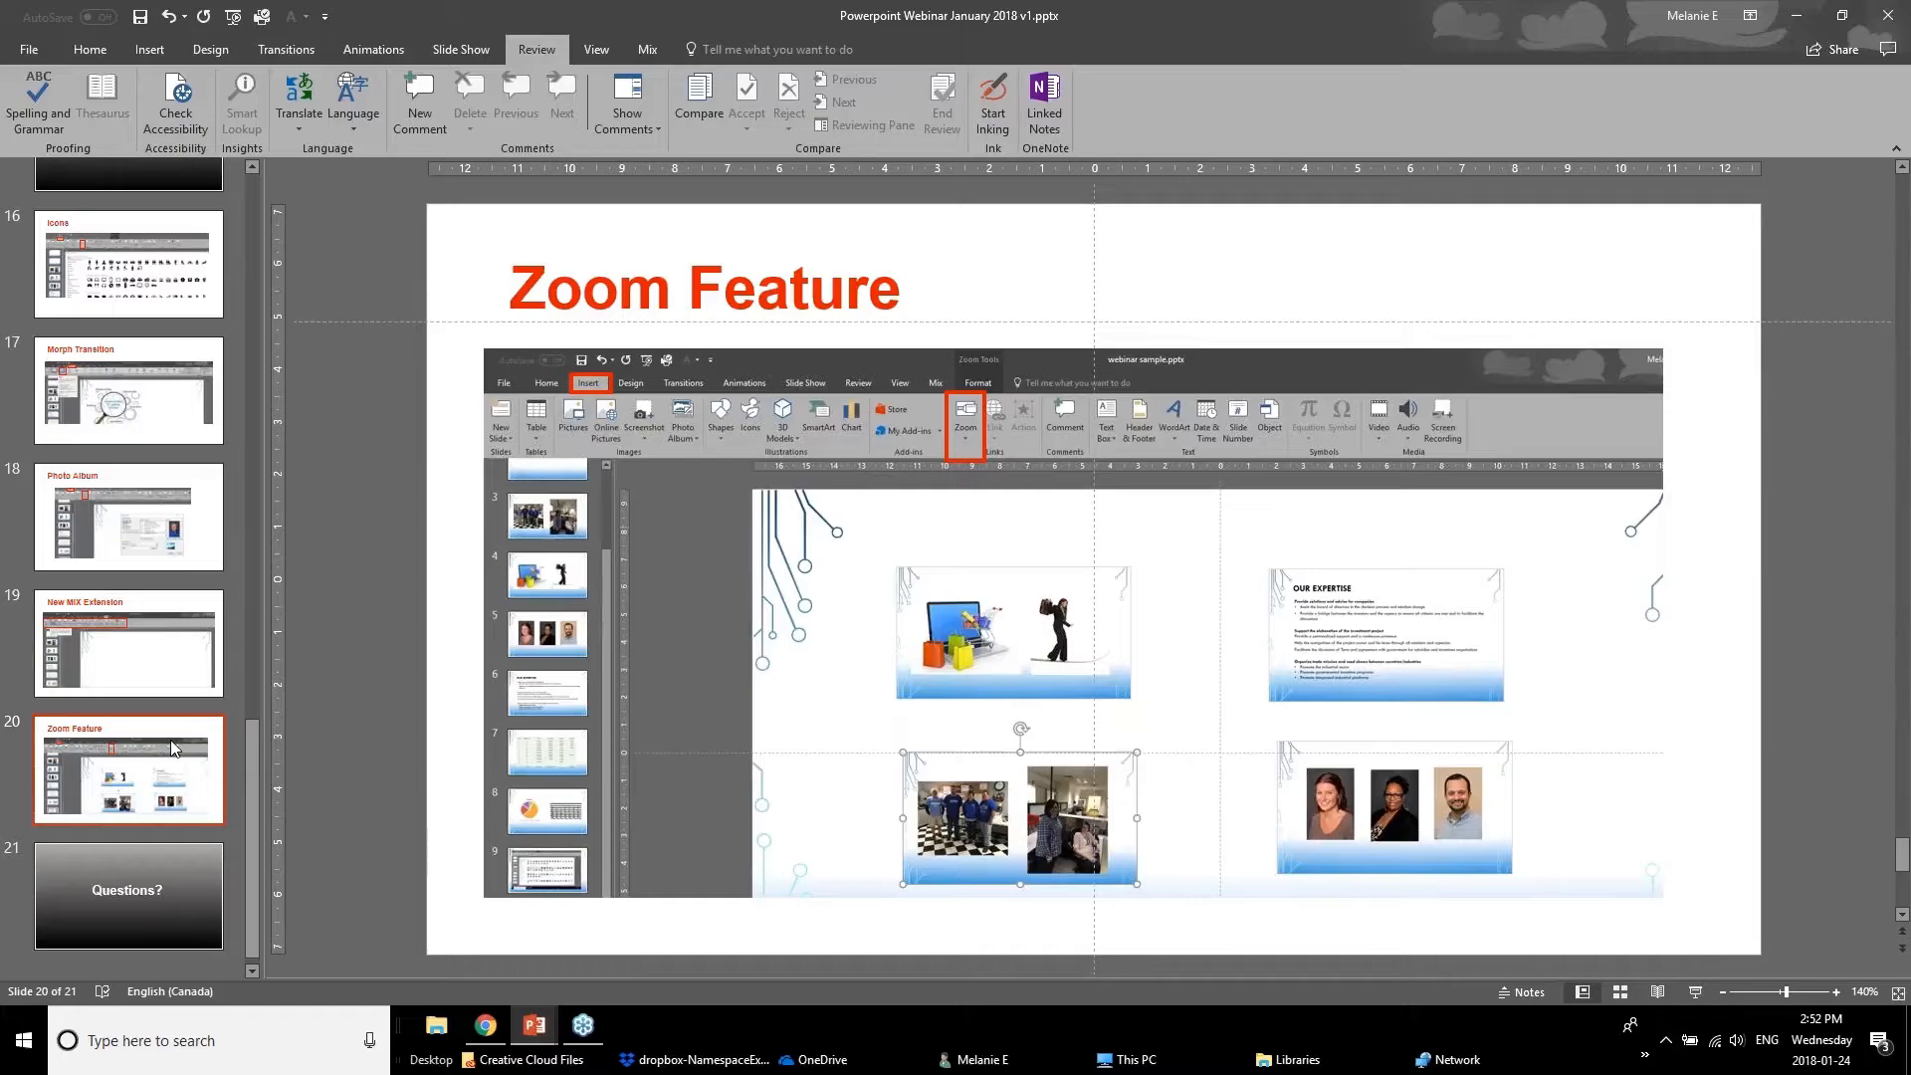
Switch back to webinar sample.pptx and show slide 12 with its four slide thumbnails.
{"action": "left_click", "coordinate": [515, 1019]}
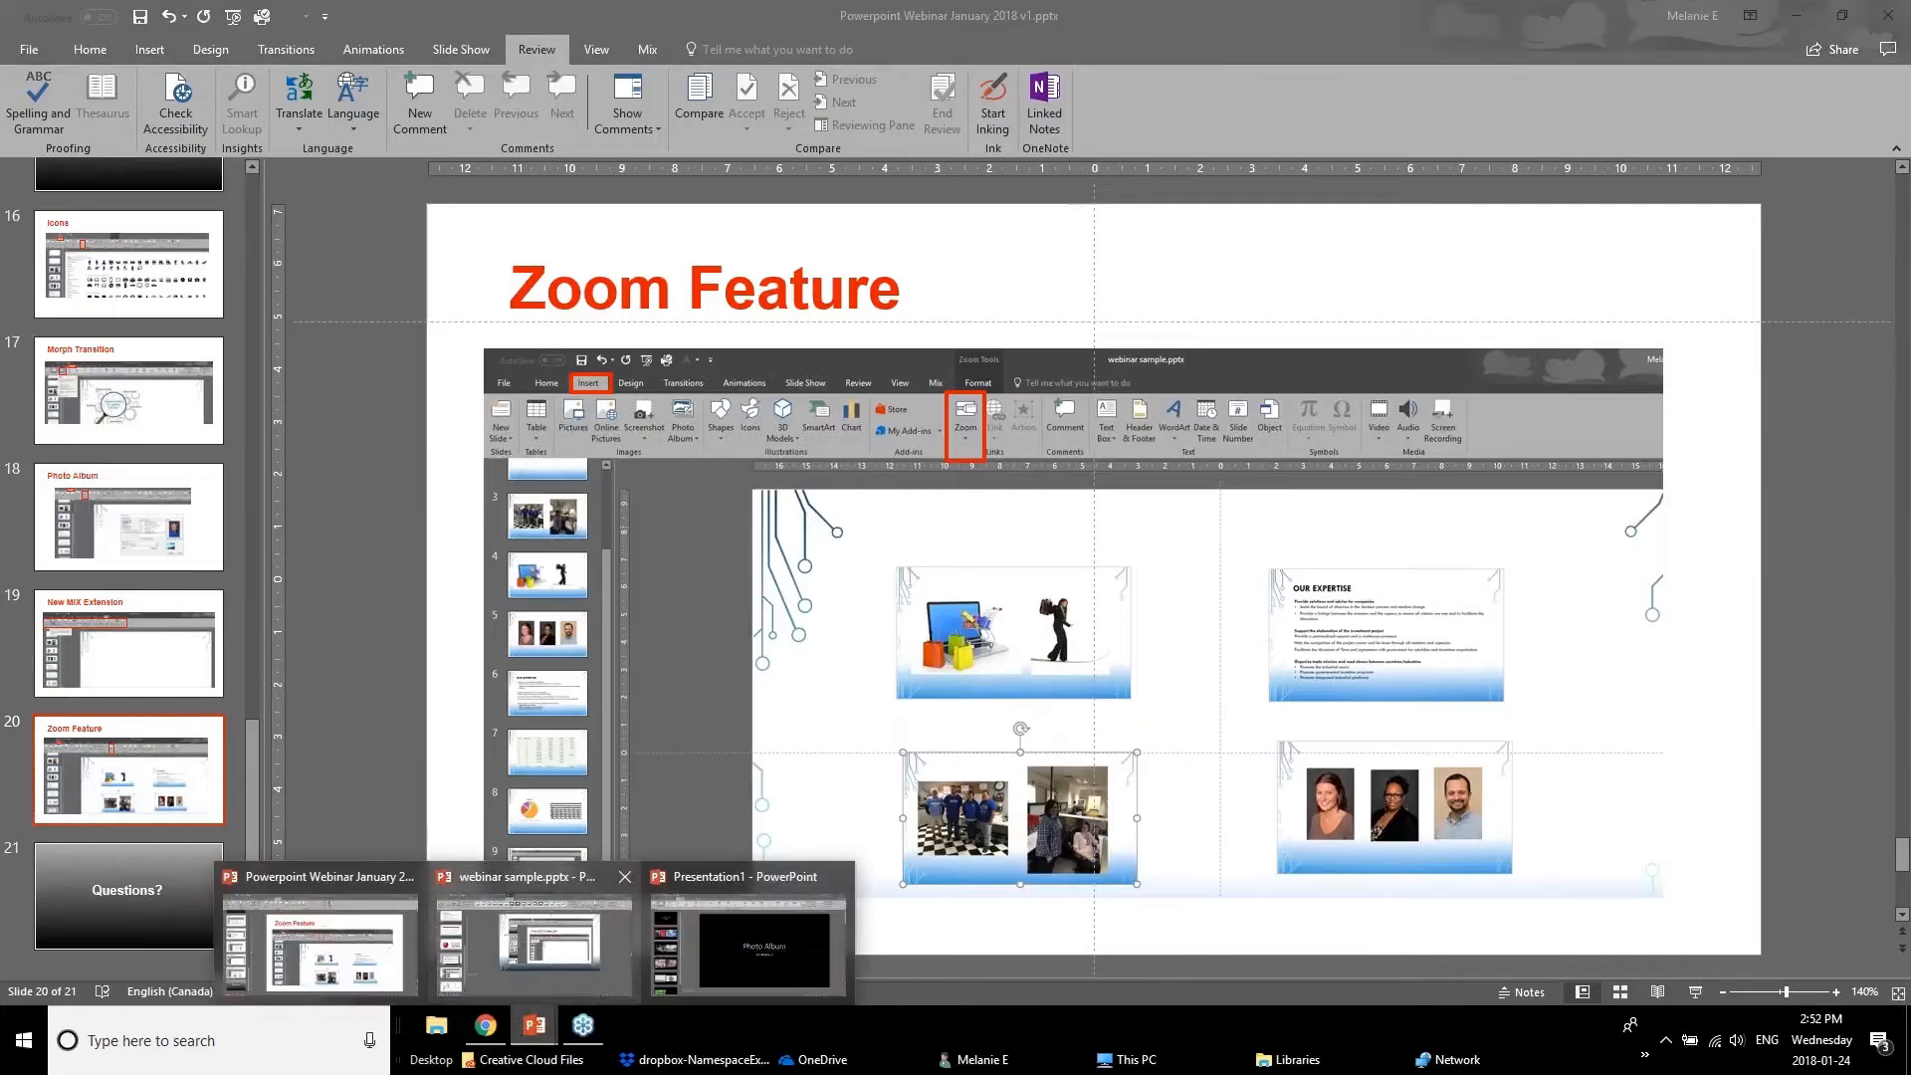
{"action": "left_click", "coordinate": [376, 962]}
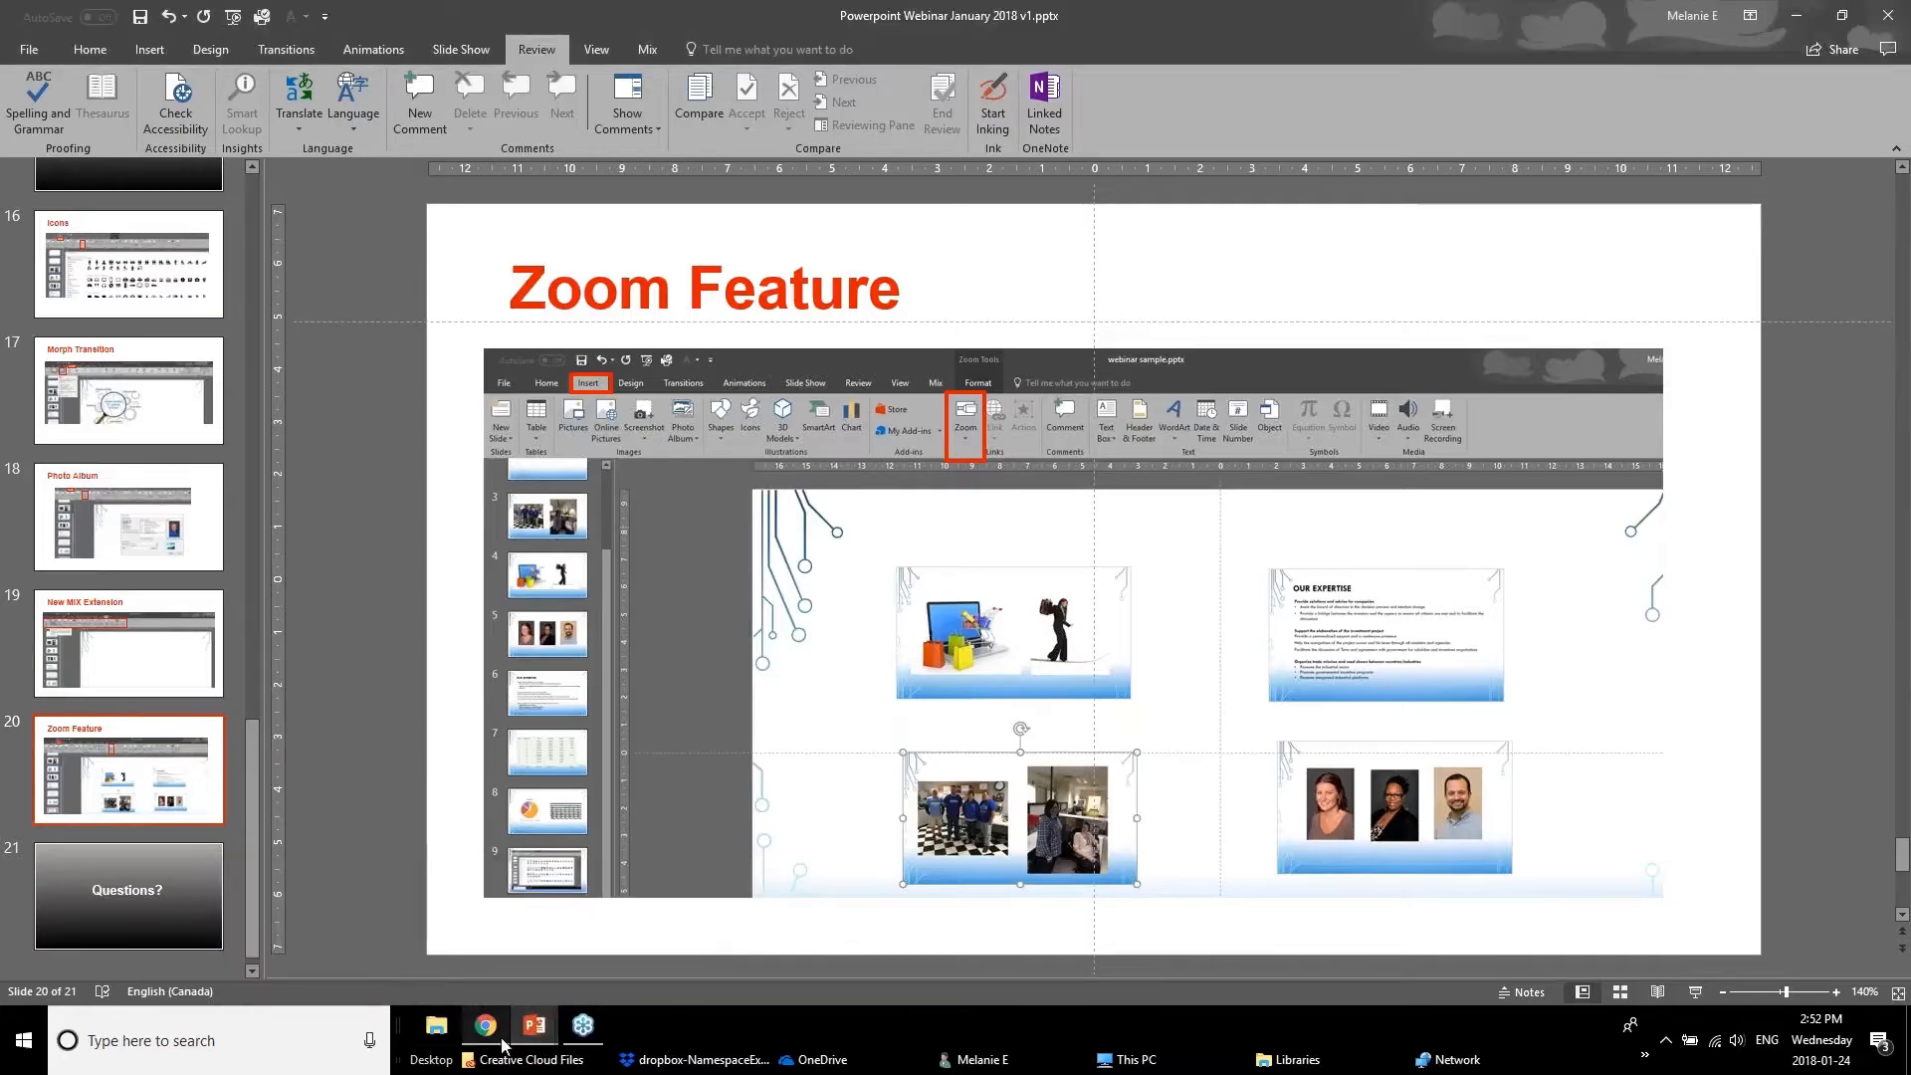
{"action": "left_click", "coordinate": [532, 1031]}
{"action": "left_click", "coordinate": [536, 957]}
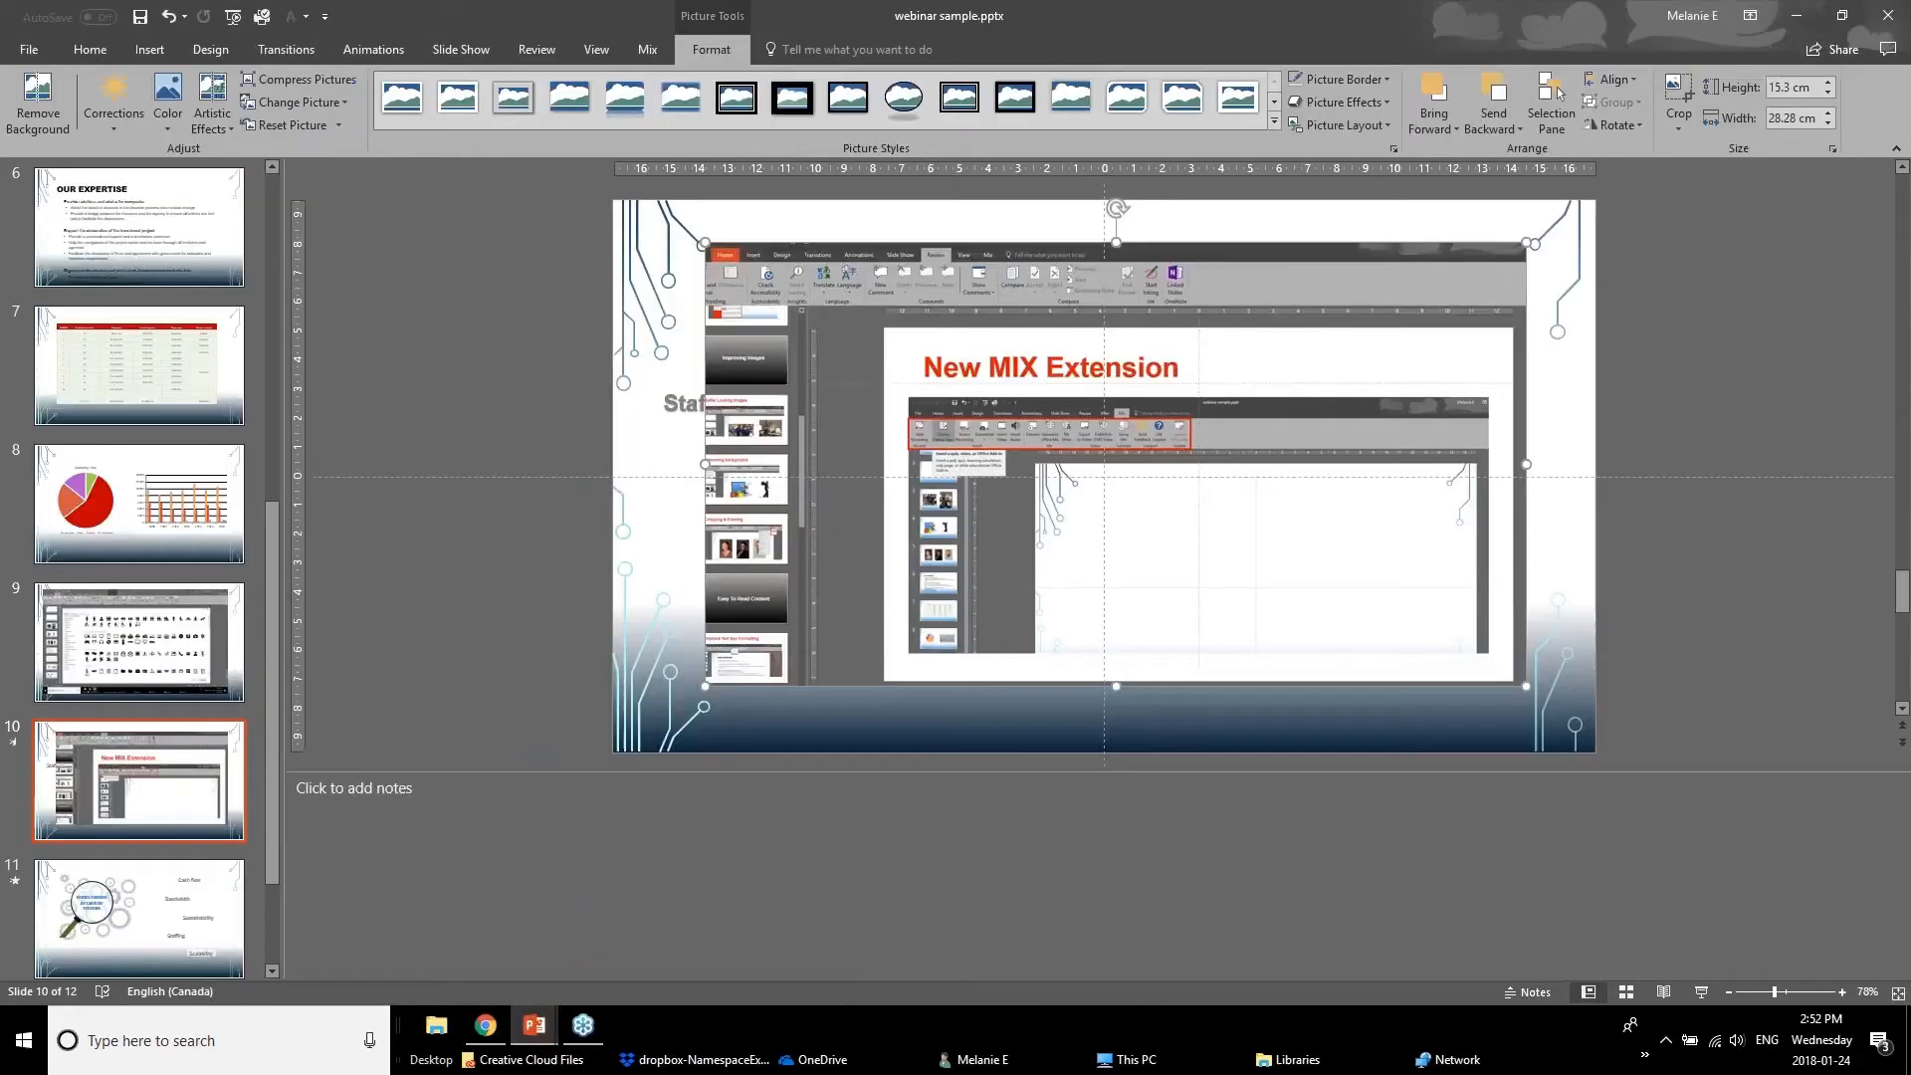
{"action": "scroll", "coordinate": [202, 853], "scroll_direction": "down", "scroll_amount": 3}
{"action": "left_click", "coordinate": [202, 855]}
Go to slide 2 with the stopwatch, eye and piggy bank icons.
{"action": "scroll", "coordinate": [188, 722], "scroll_direction": "up", "scroll_amount": 12}
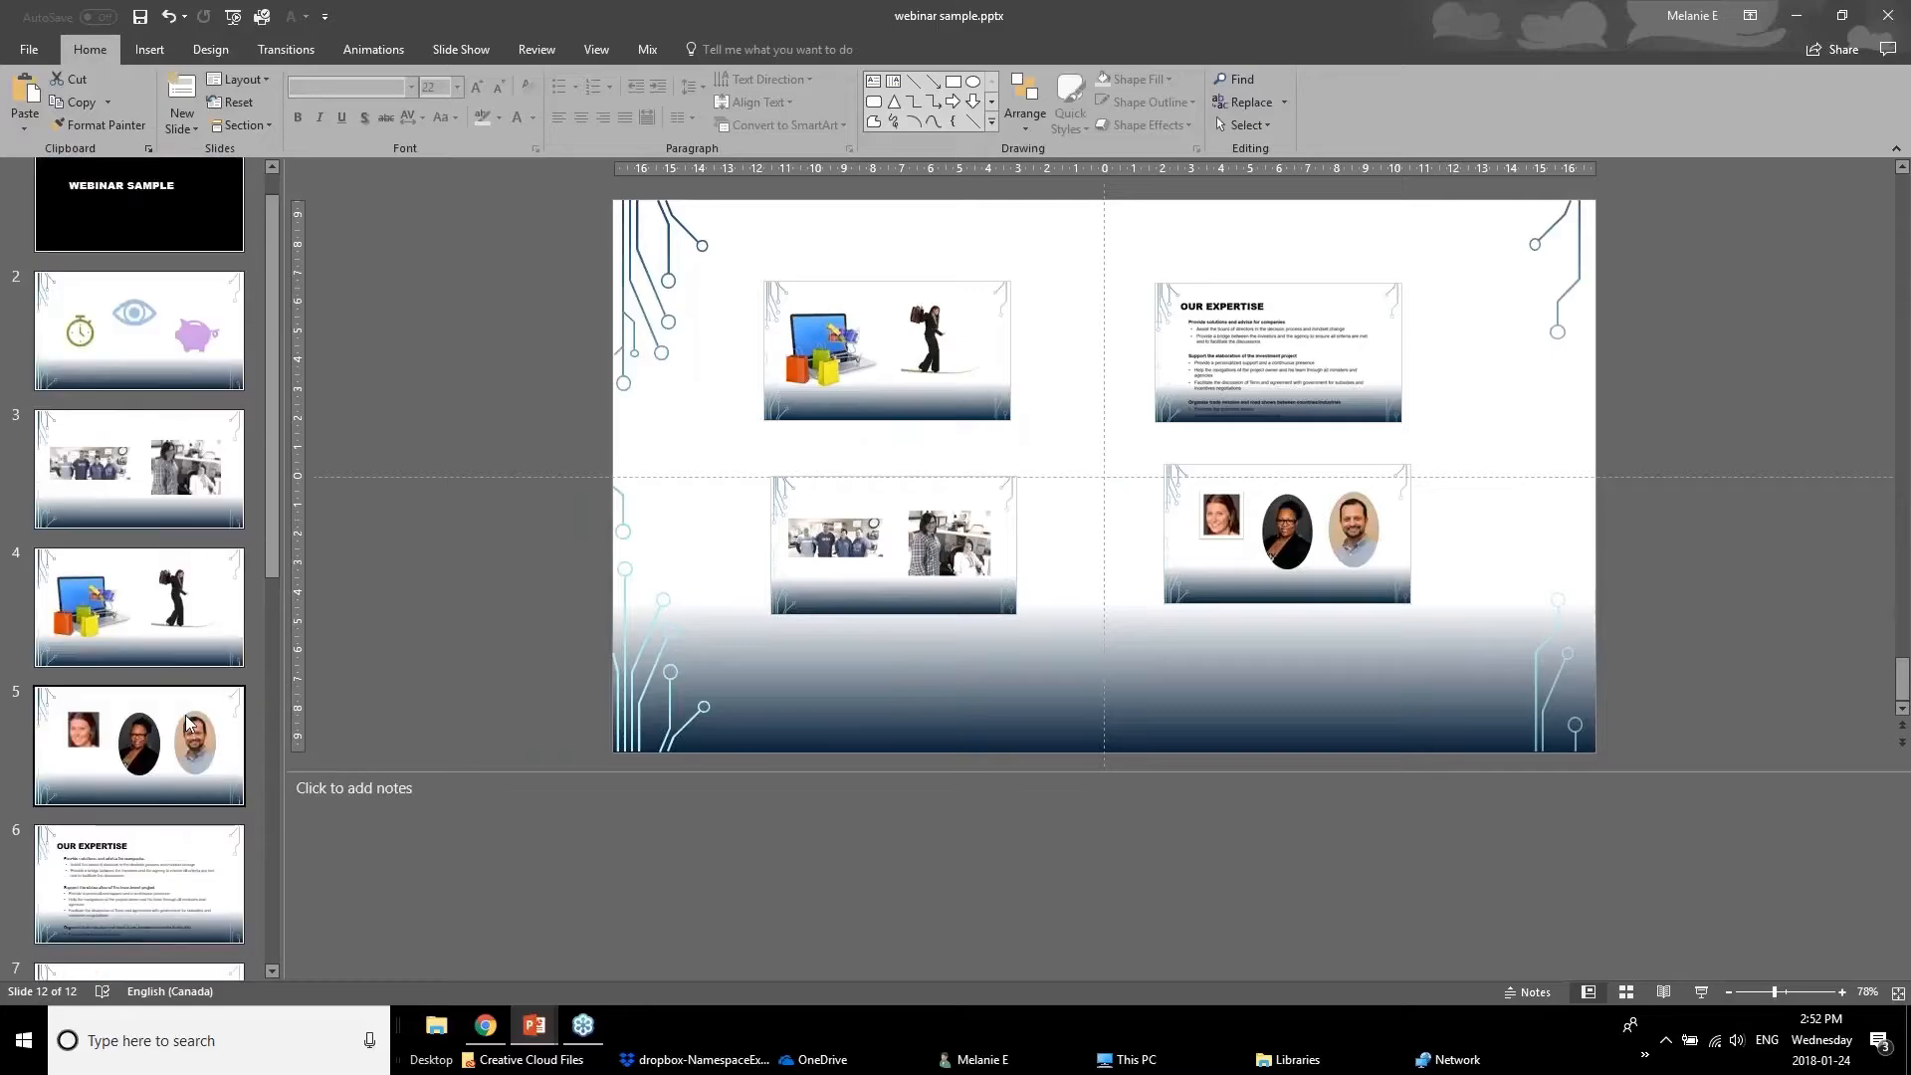
{"action": "left_click", "coordinate": [128, 358]}
{"action": "scroll", "coordinate": [127, 358], "scroll_direction": "up", "scroll_amount": 1}
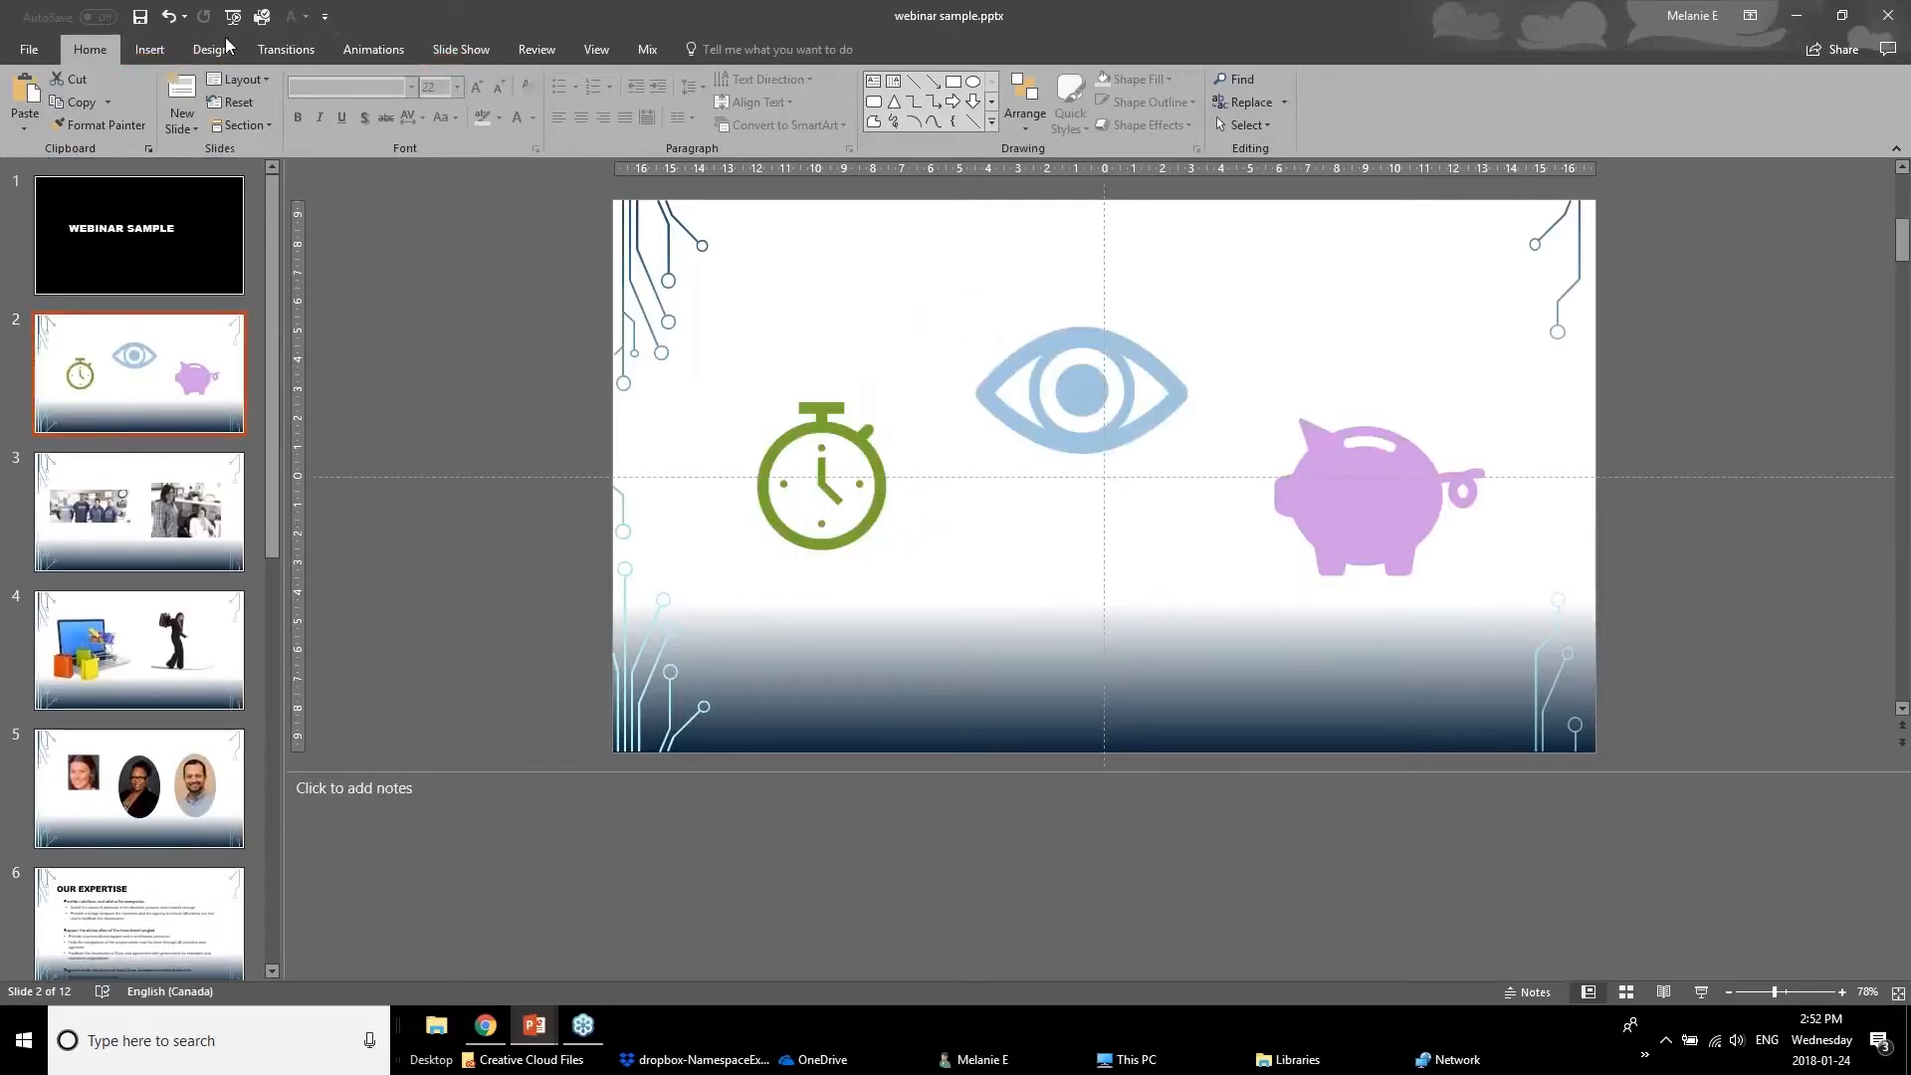
Start inserting a Summary Zoom and choose slides 2, 3, 4, 5 and 6 as the beginning slides of its sections.
{"action": "left_click", "coordinate": [150, 49]}
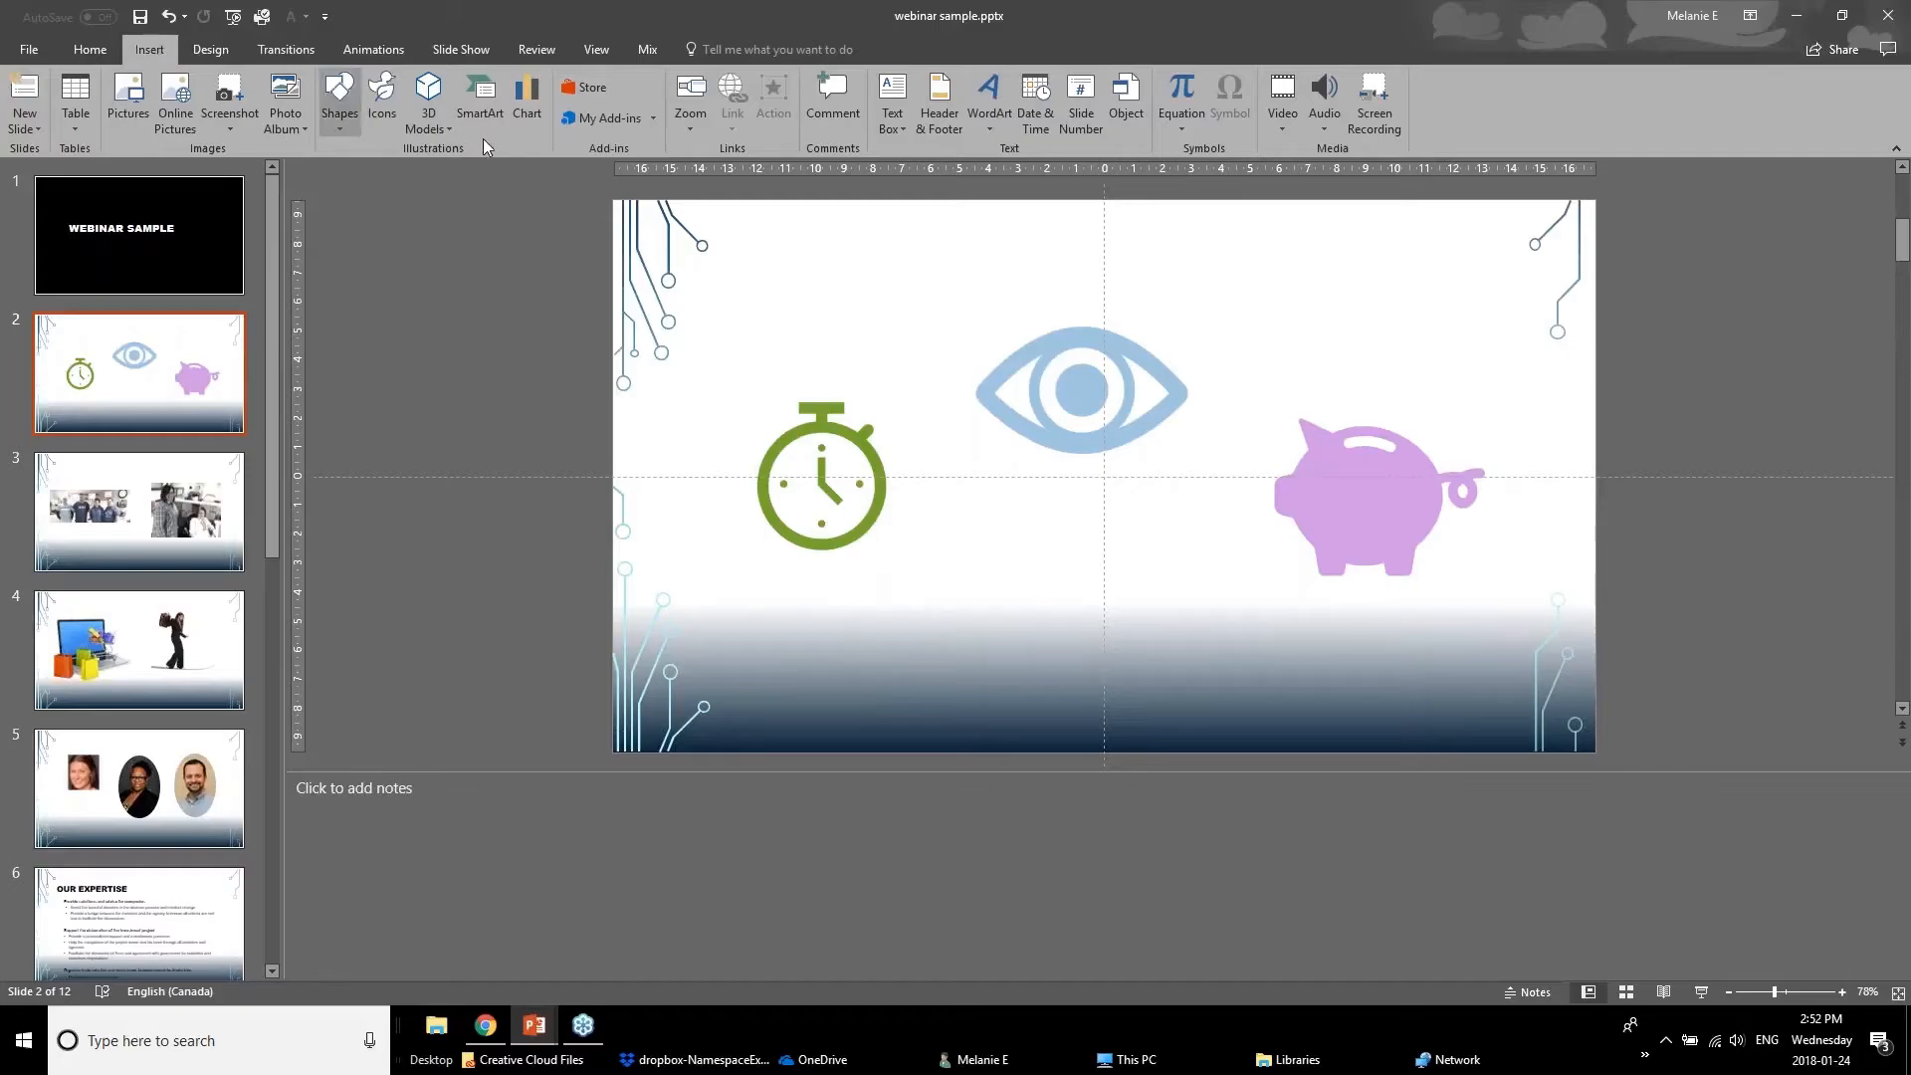
{"action": "left_click", "coordinate": [698, 127]}
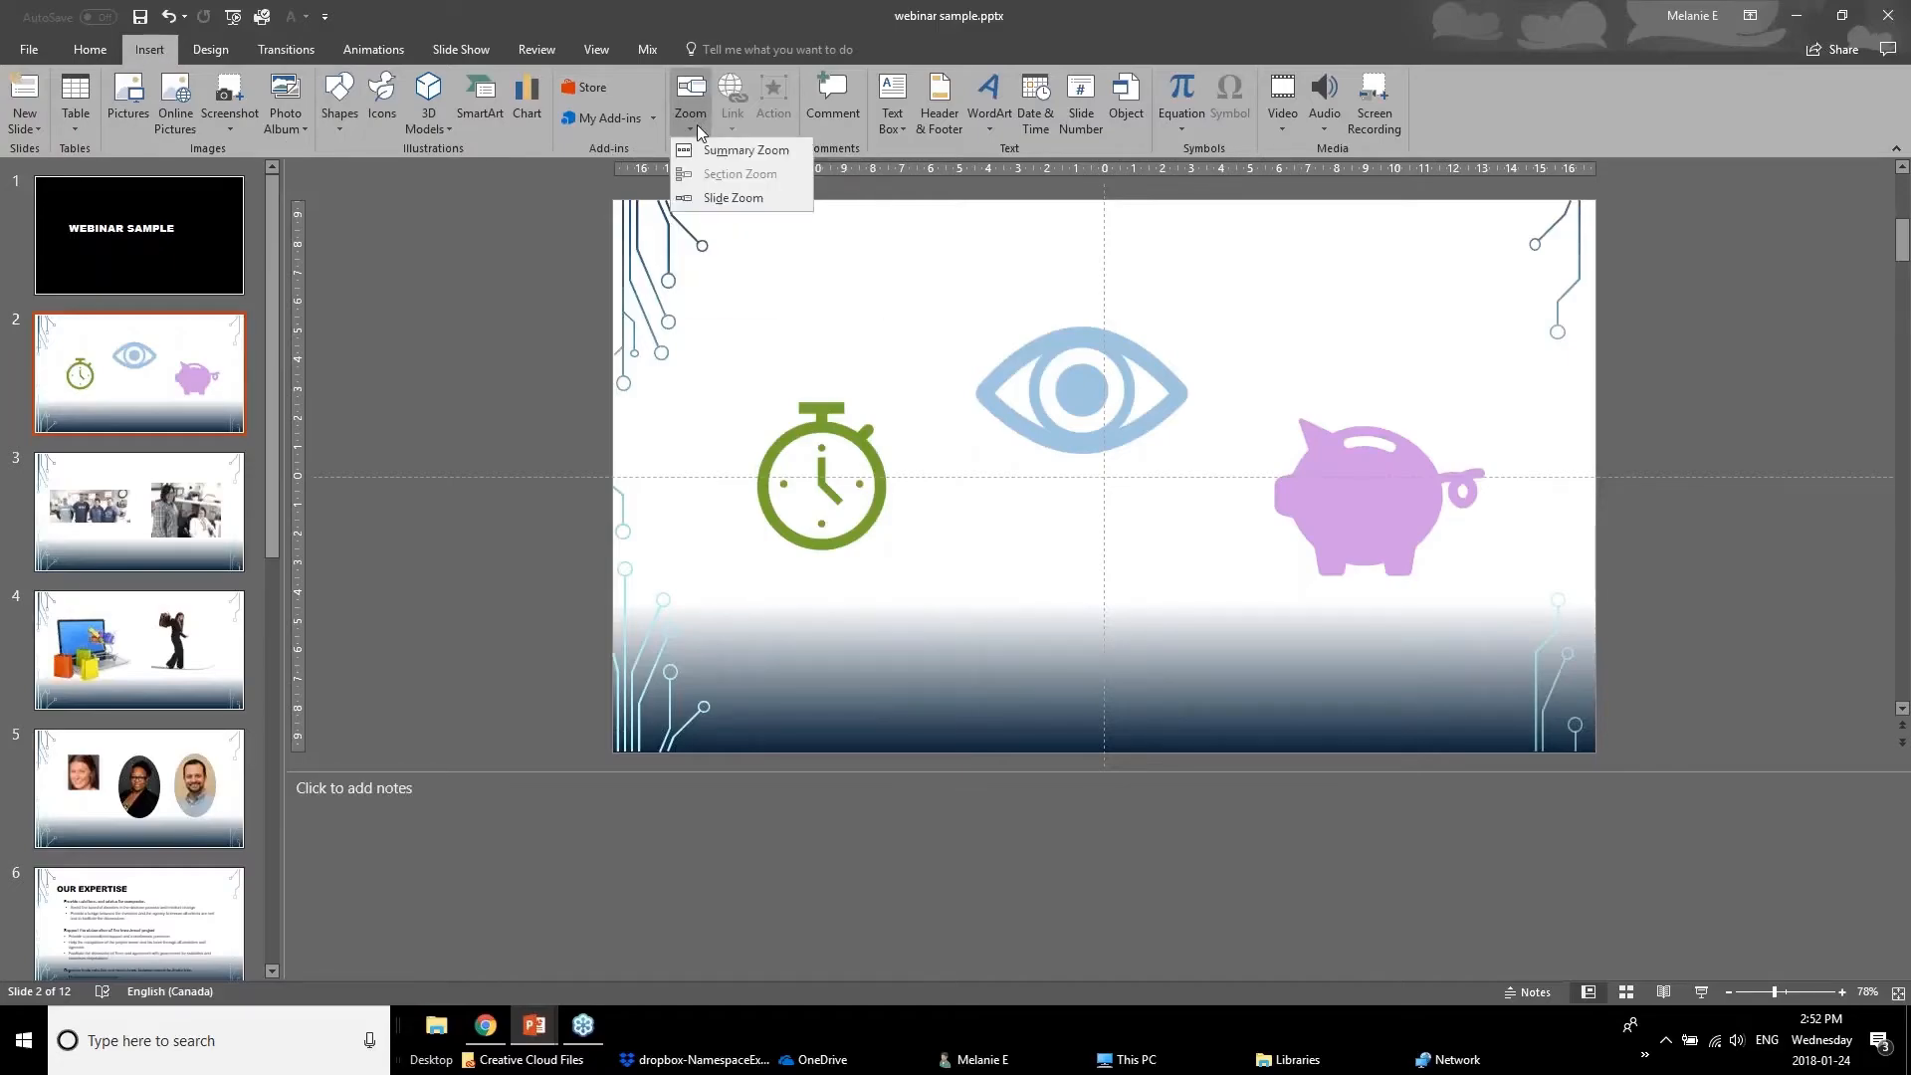
{"action": "left_click", "coordinate": [772, 157]}
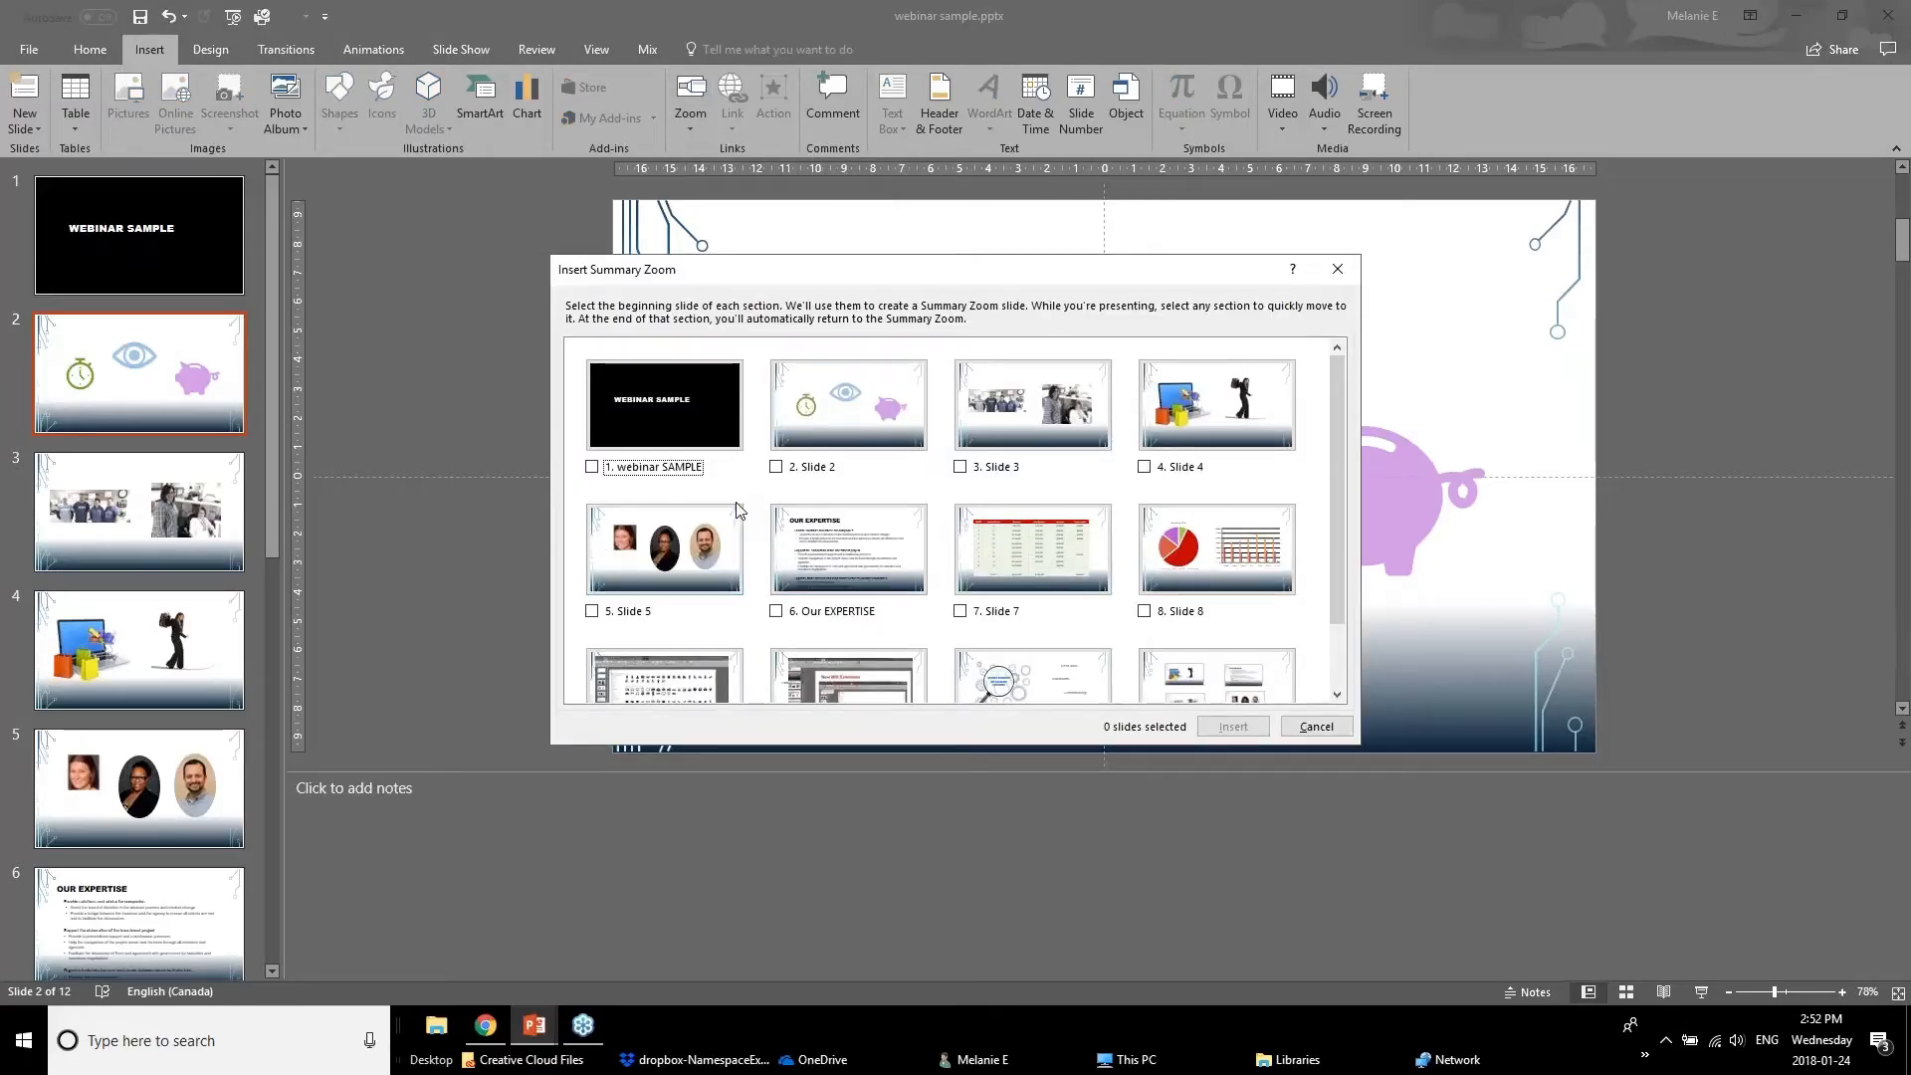
{"action": "left_click", "coordinate": [777, 467]}
{"action": "left_click", "coordinate": [962, 468]}
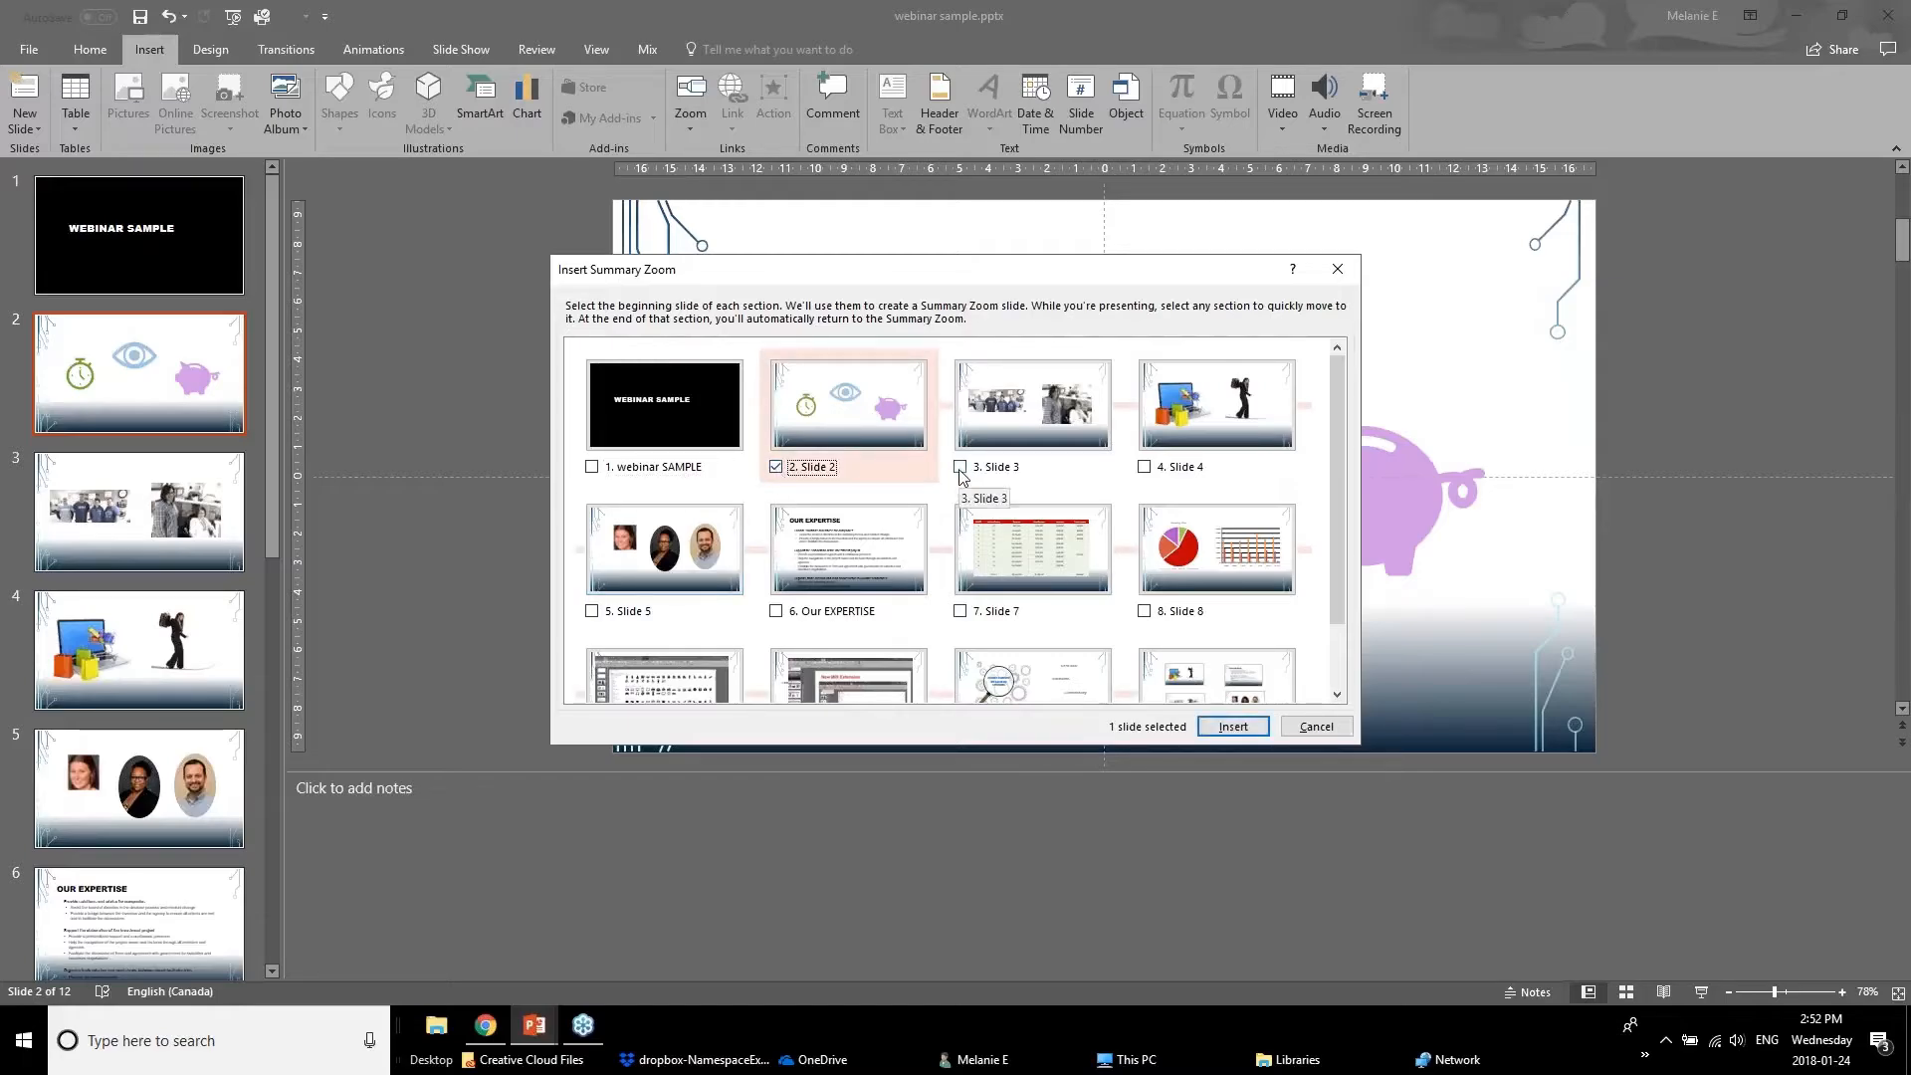
{"action": "left_click", "coordinate": [1144, 468]}
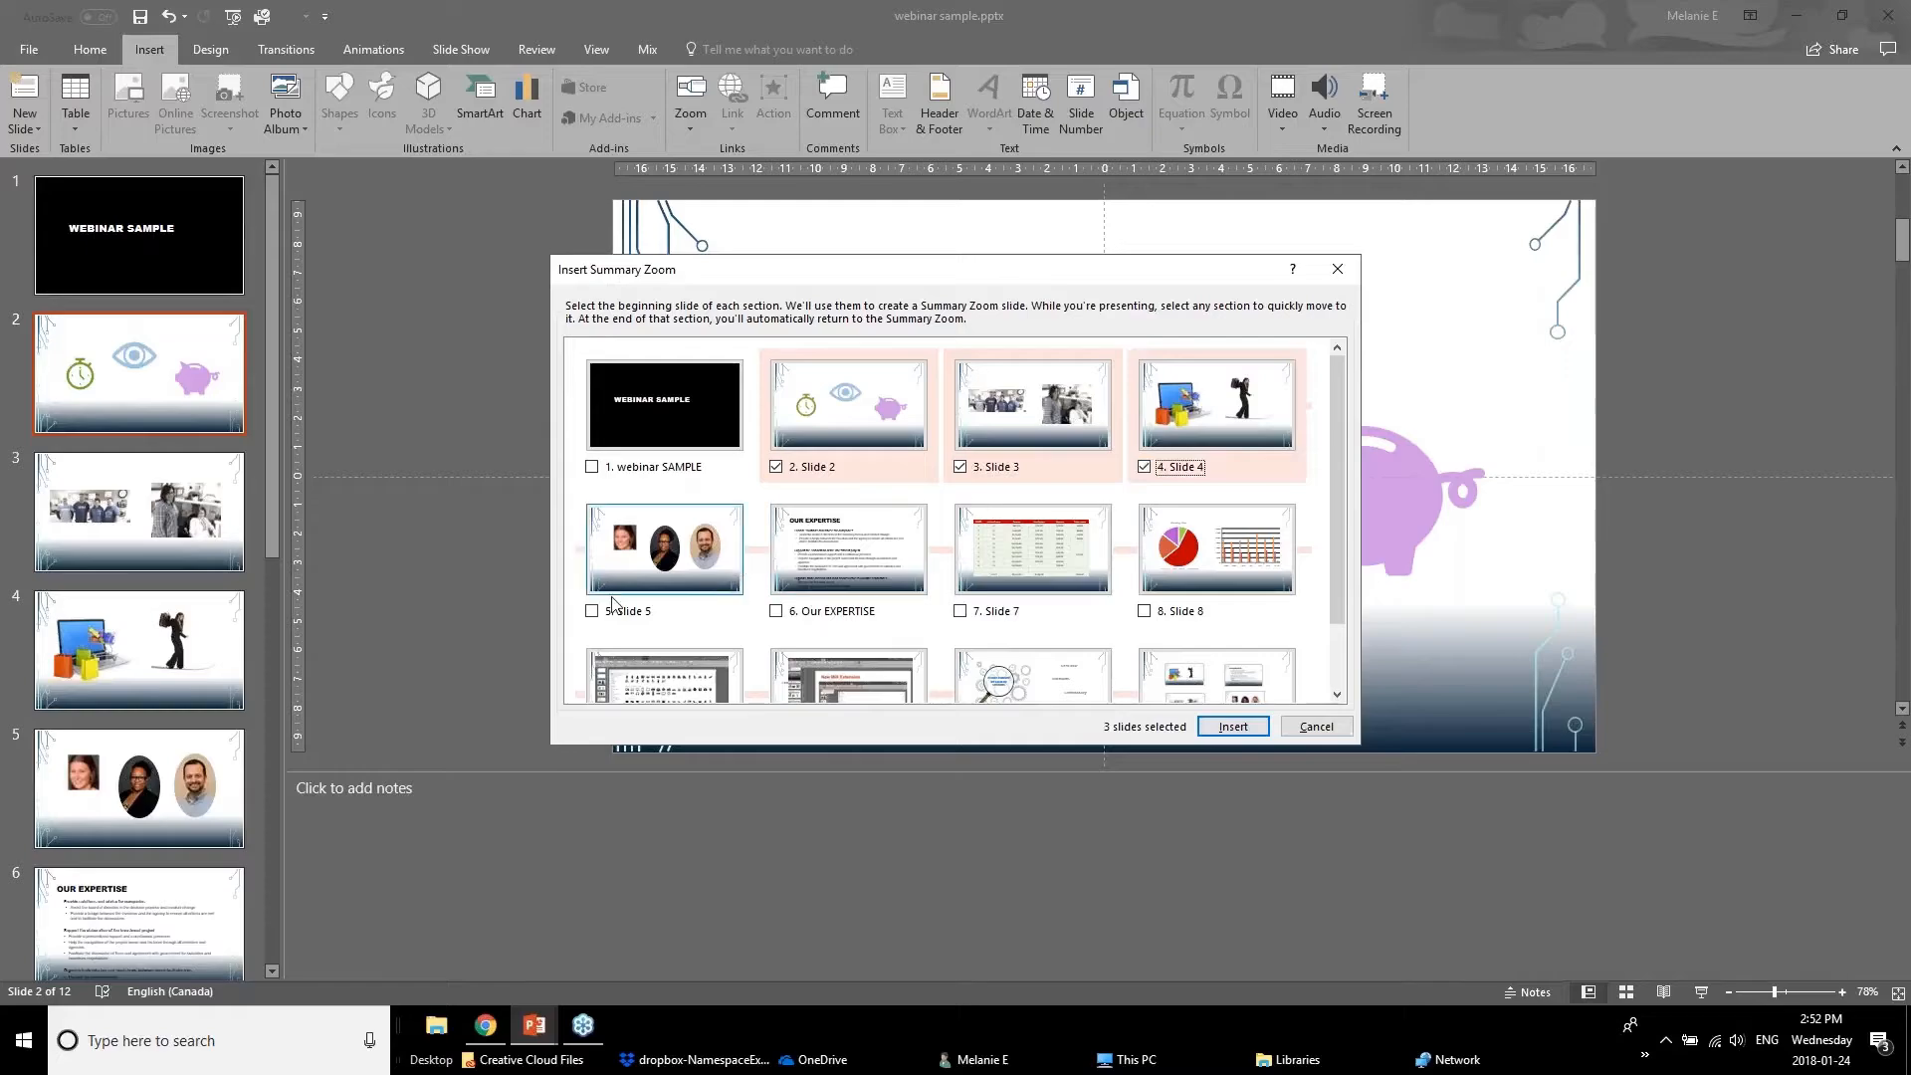
{"action": "left_click", "coordinate": [592, 611]}
{"action": "left_click", "coordinate": [776, 611]}
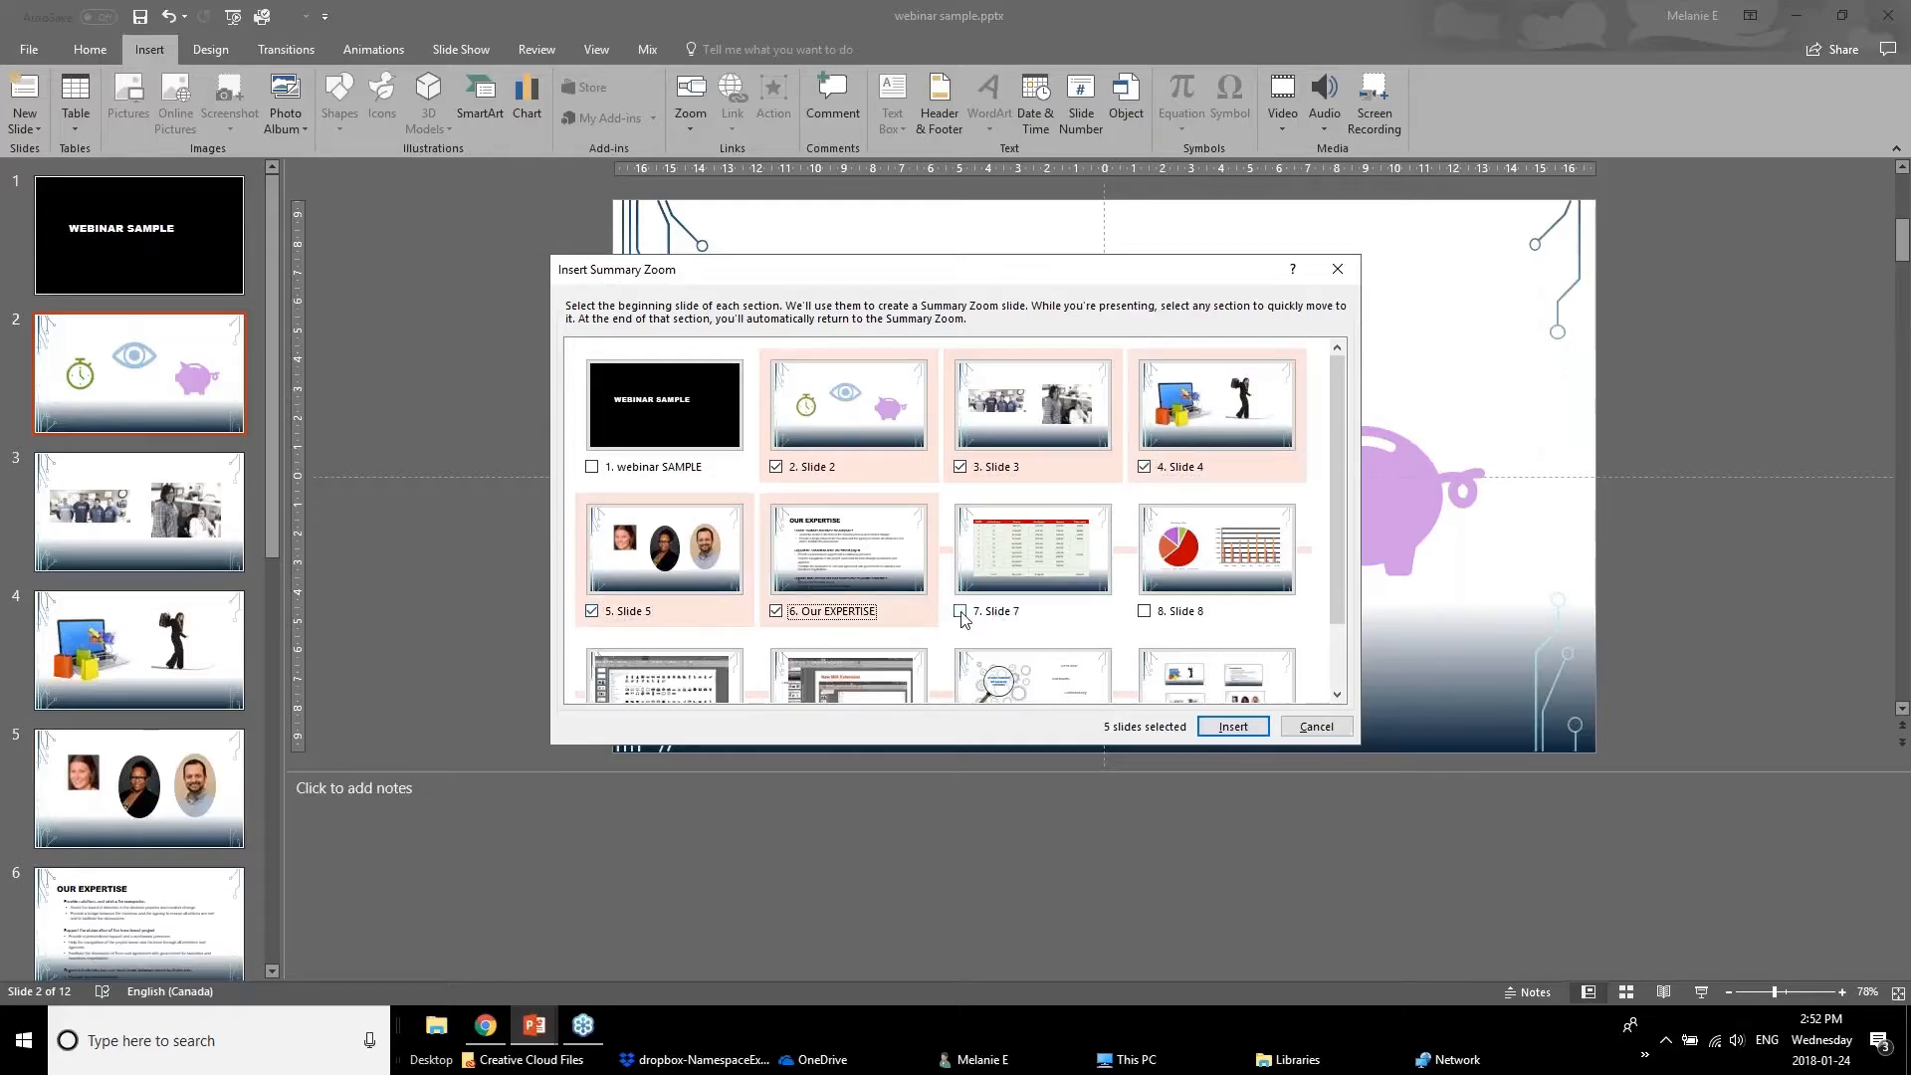